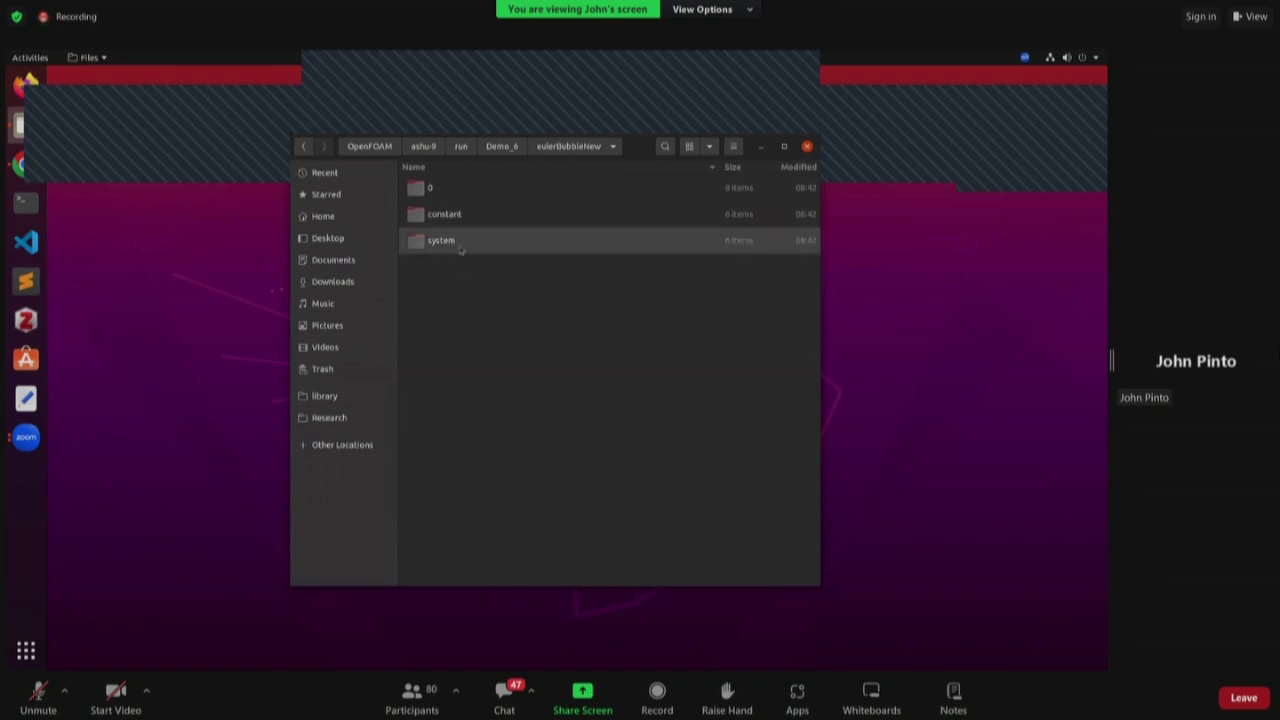
- Open a terminal in the eulerBubbleNew folder from its right-click menu
right_click(460, 313)
click(545, 396)
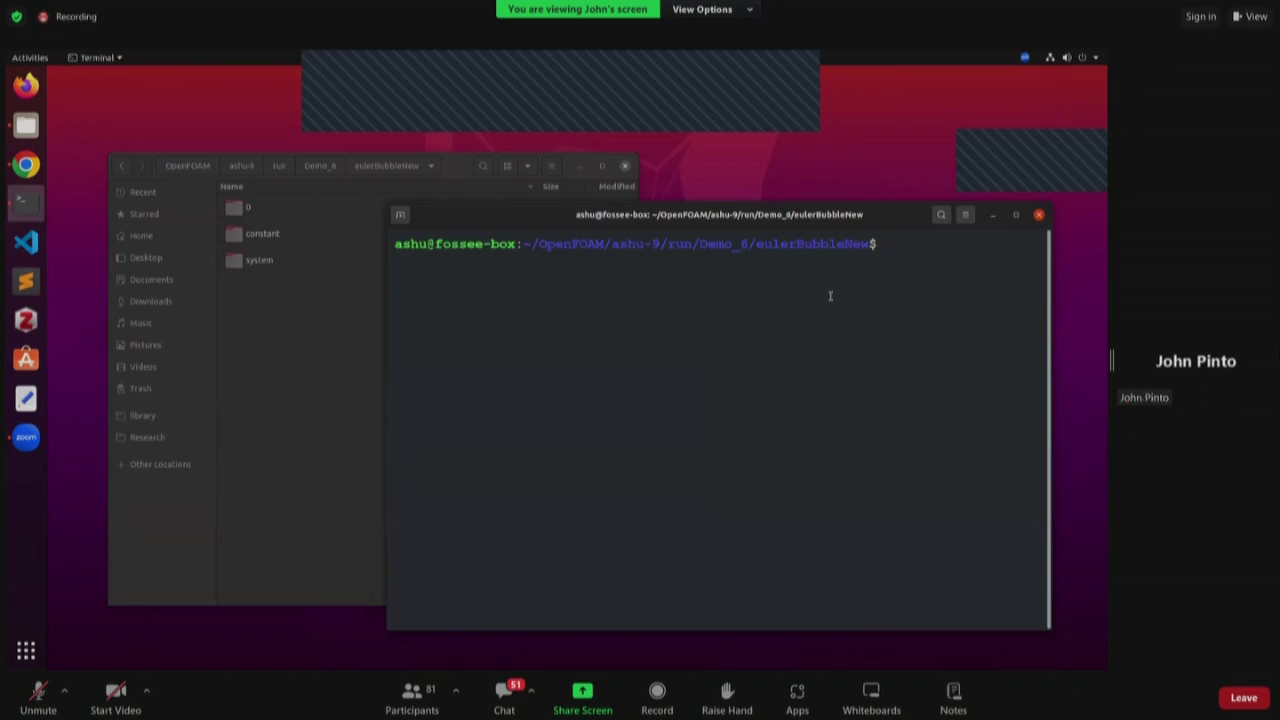
- Build the 3240-cell mesh with blockMesh, then launch ParaView on the case with paraFoam
text(blockMesh)
key(Return)
text(paraFoam)
key(Return)
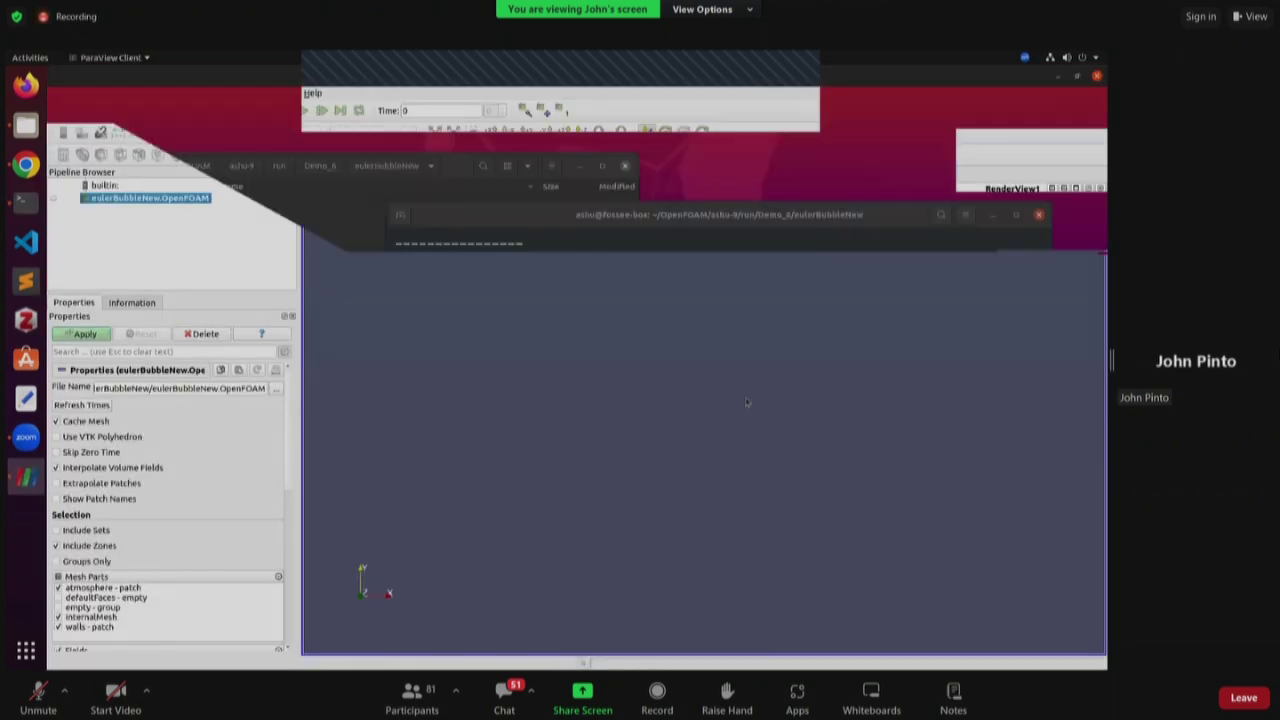
- Load the eulerBubbleNew mesh as Surface With Edges, then bring up bubble-setFields.pdf in Chrome
click(103, 338)
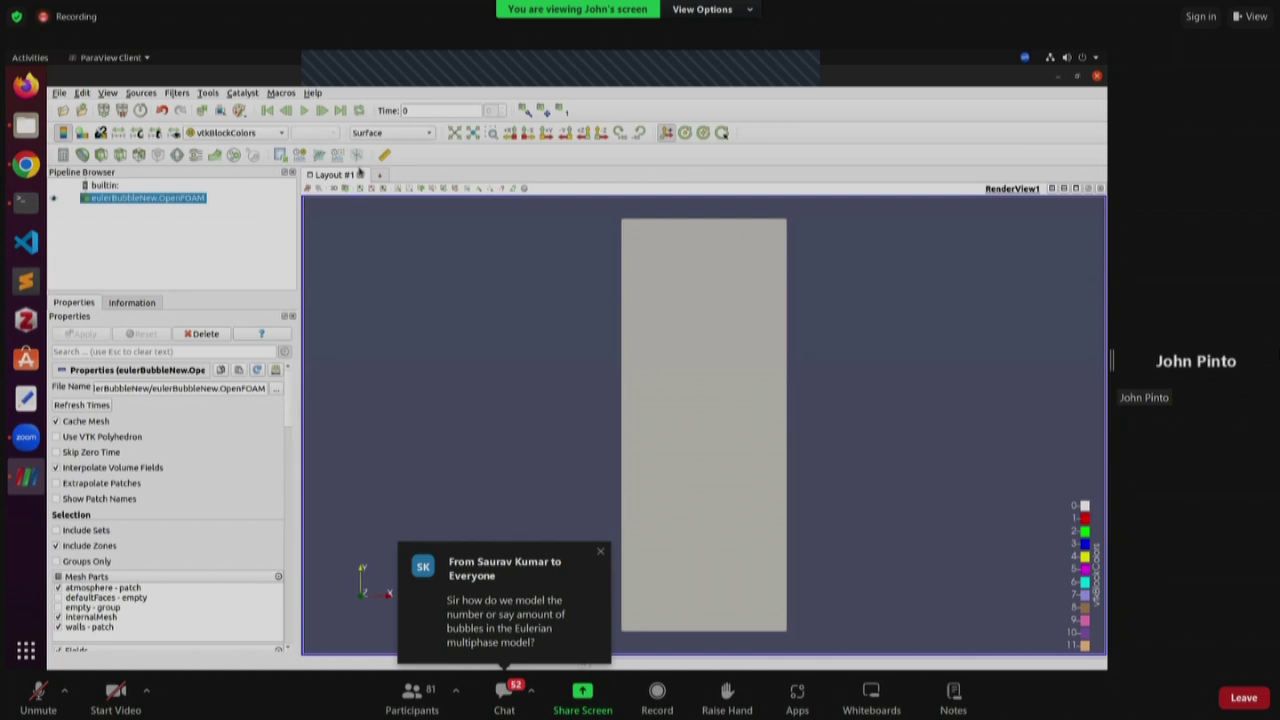
click(390, 133)
click(395, 158)
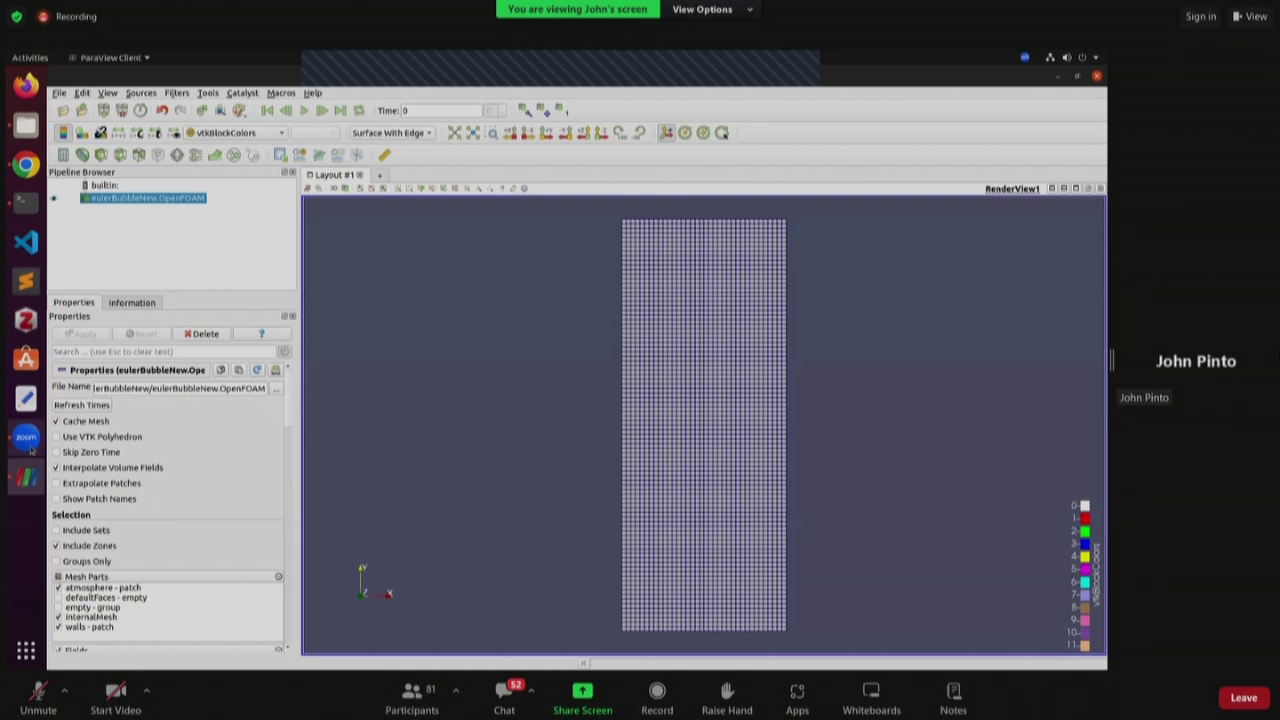
click(26, 165)
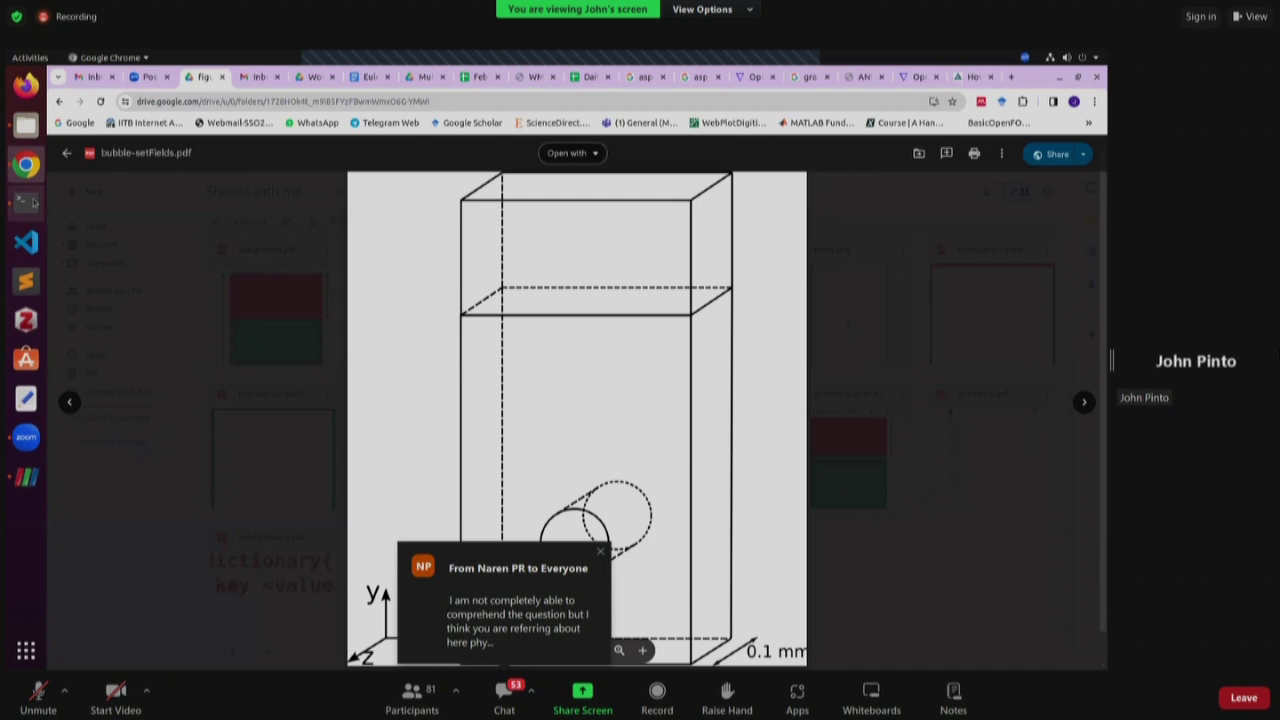
- Run setFields to initialise alpha.water and alpha.air in the cylinder and box regions
click(26, 476)
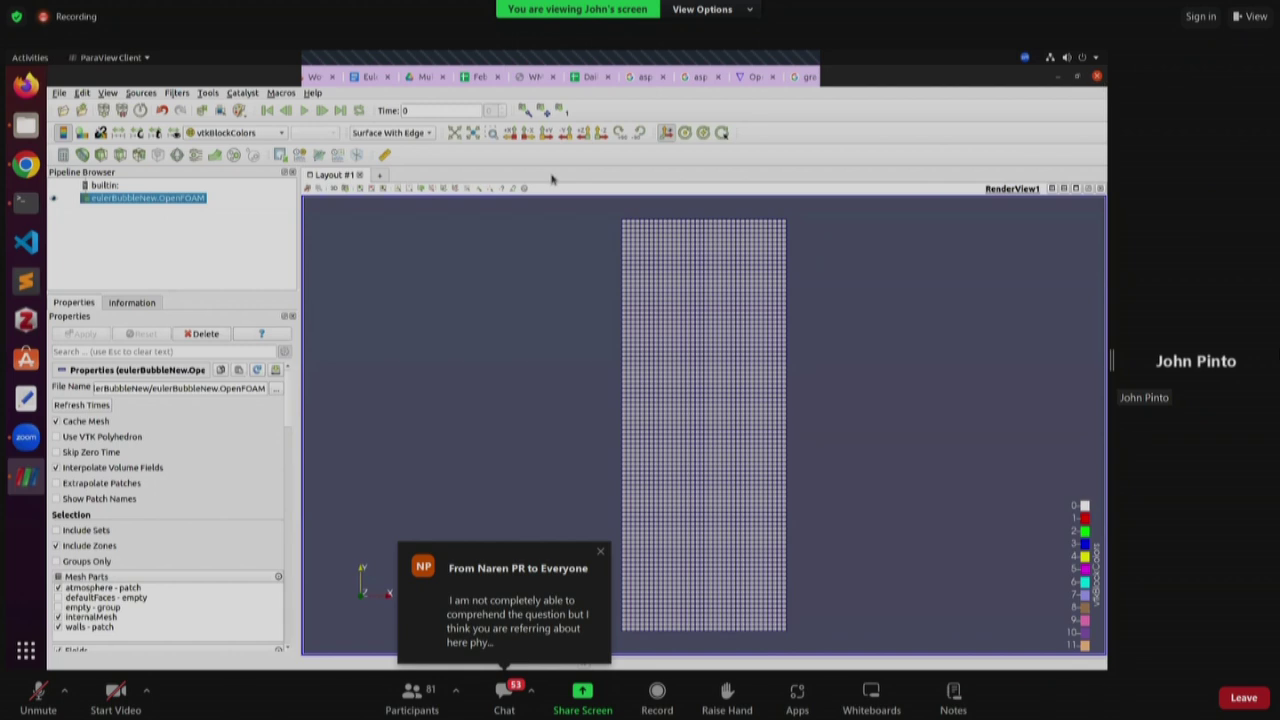
key(alt+Tab)
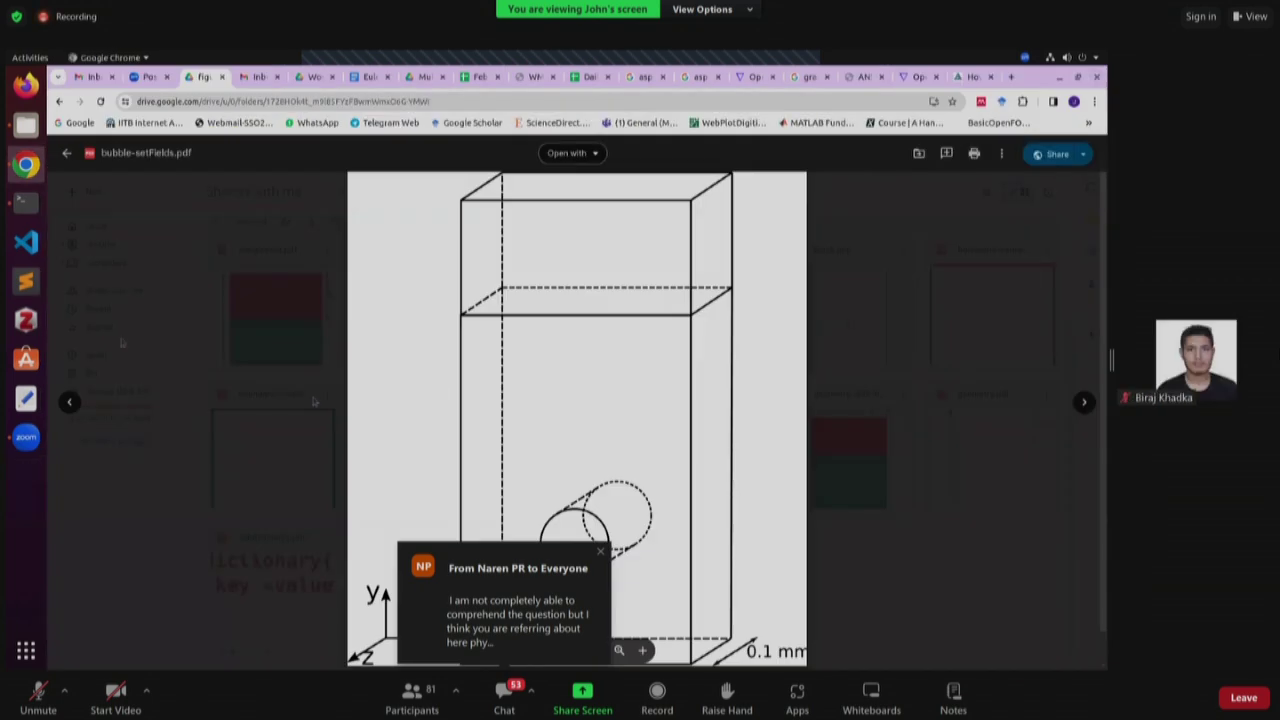
click(26, 200)
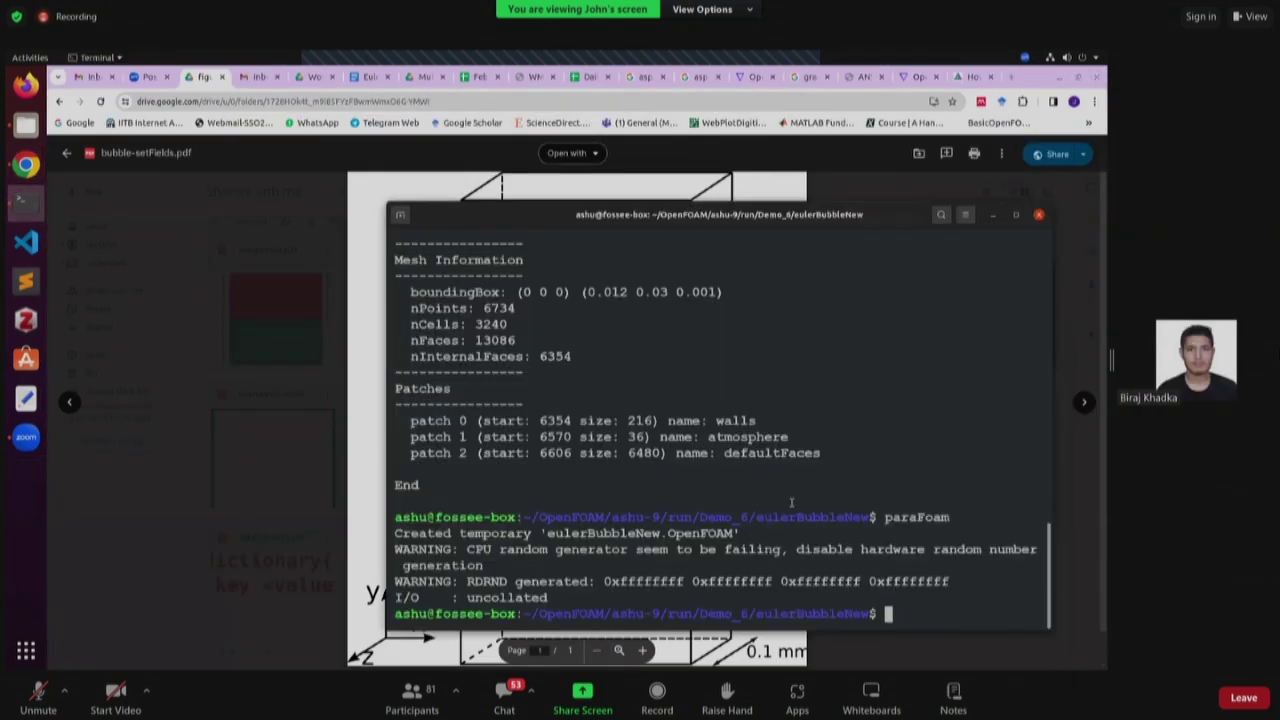
text(setFields)
key(Return)
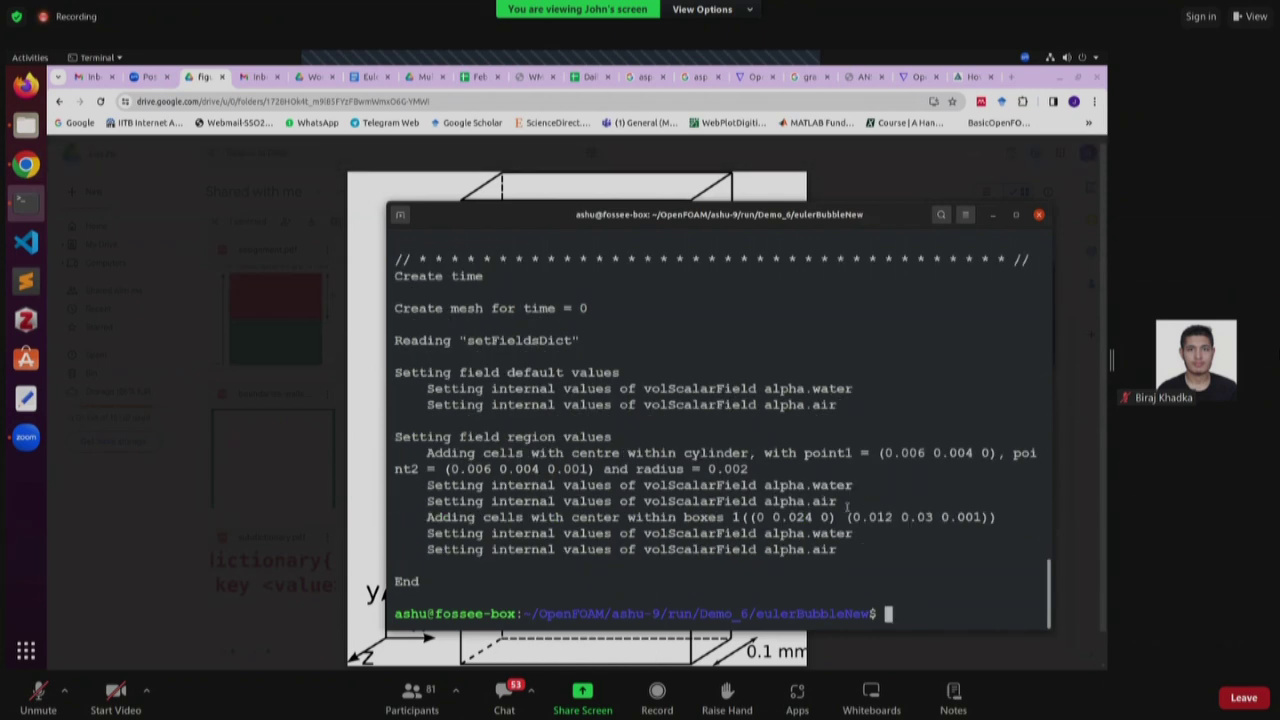
- Relaunch paraFoam and apply to load the initialised case in ParaView
click(178, 370)
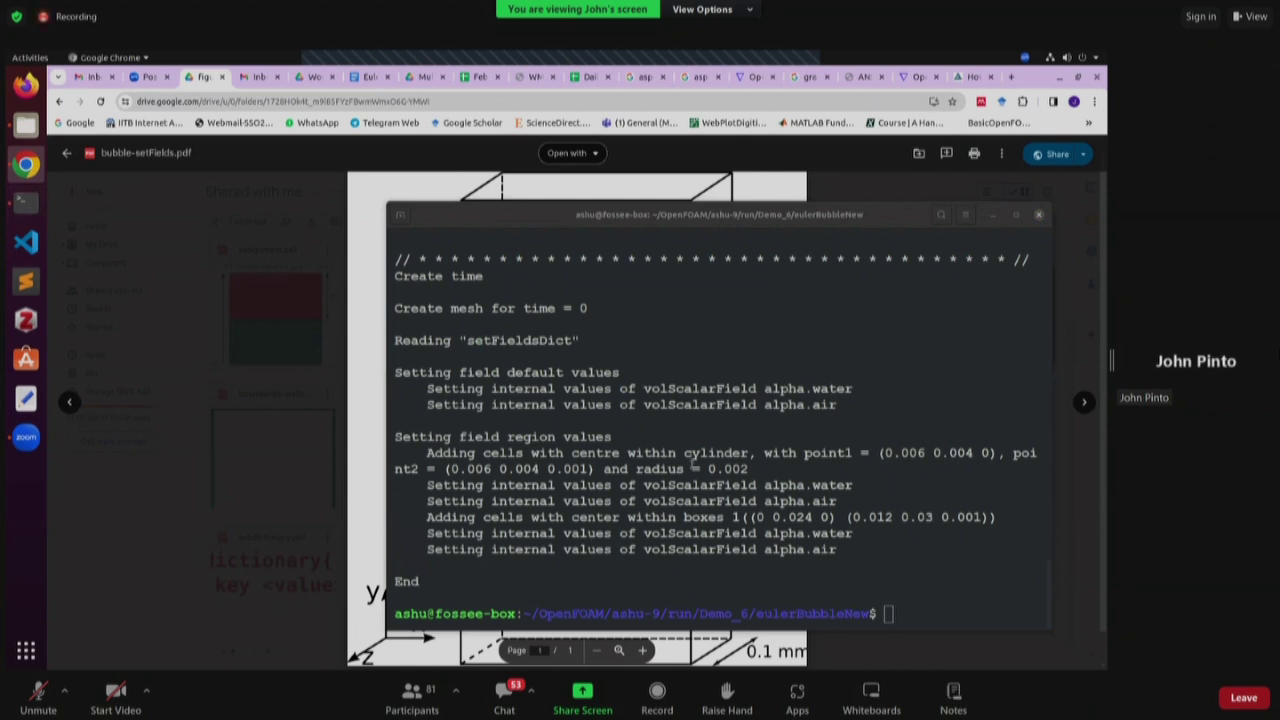
click(693, 465)
text(paraFoam)
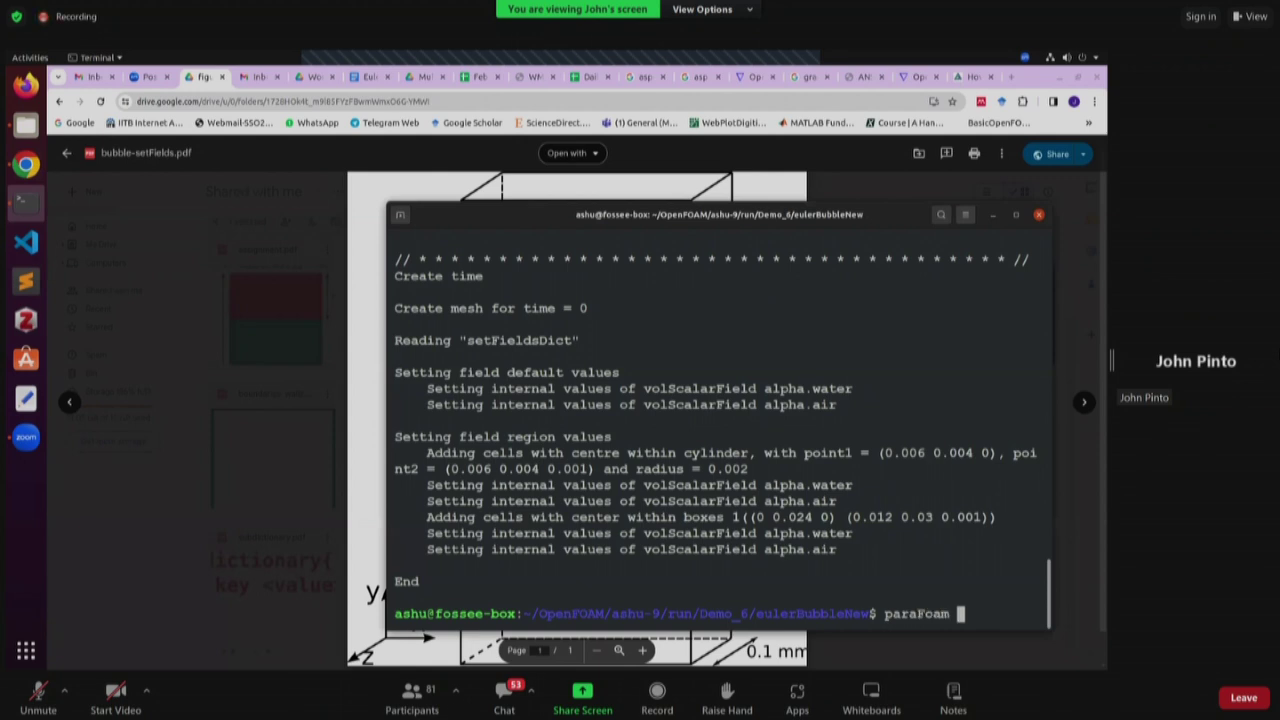
key(Return)
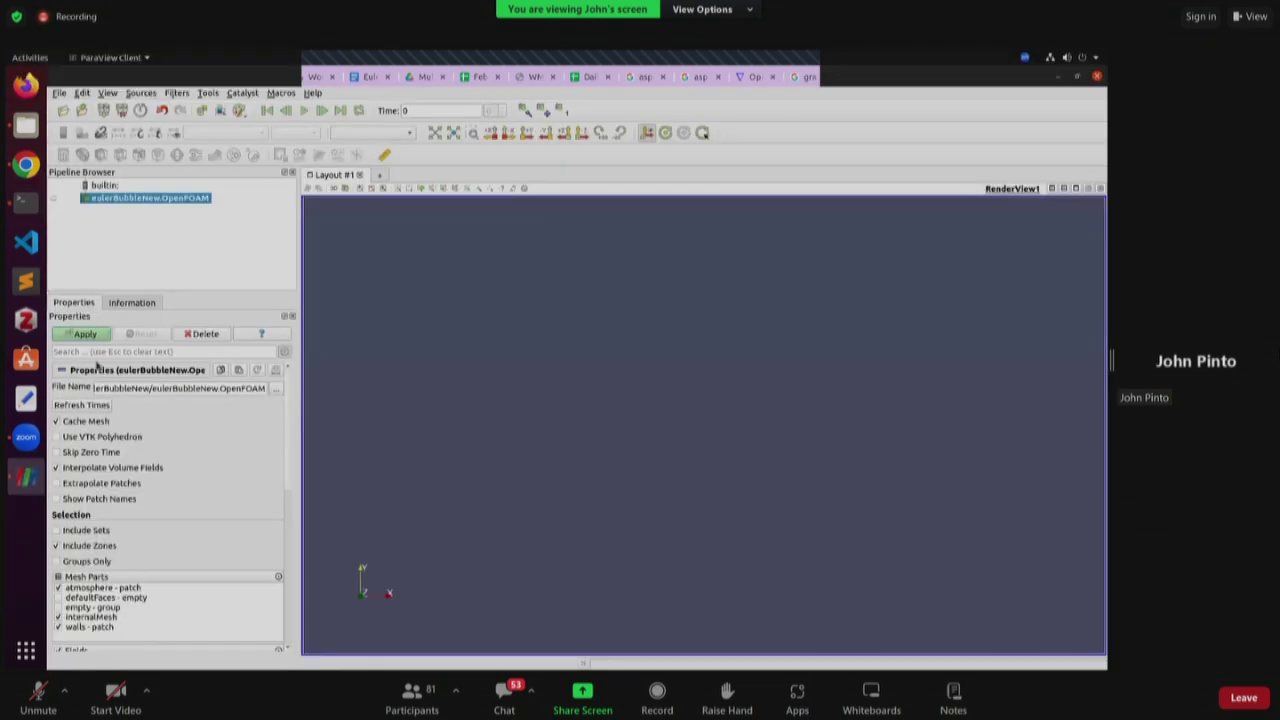
click(88, 334)
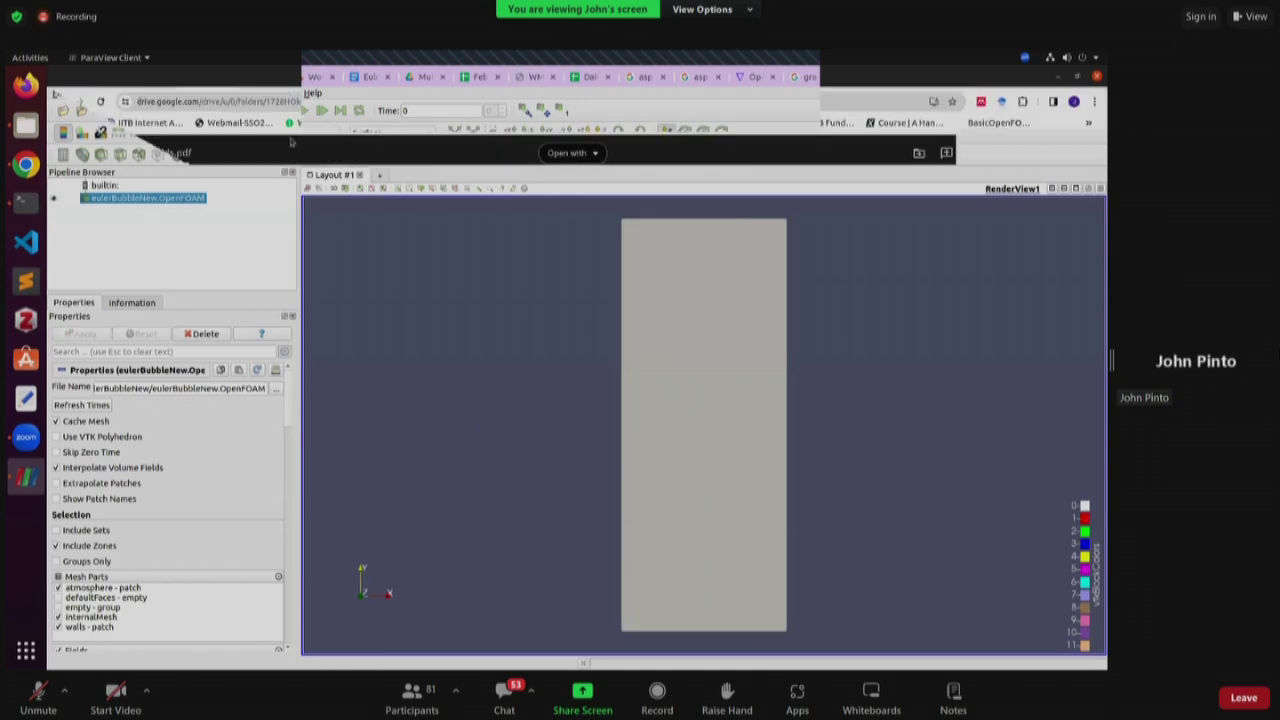
- Colour the domain by alpha.air to show the air layer and circular bubble over water
click(238, 132)
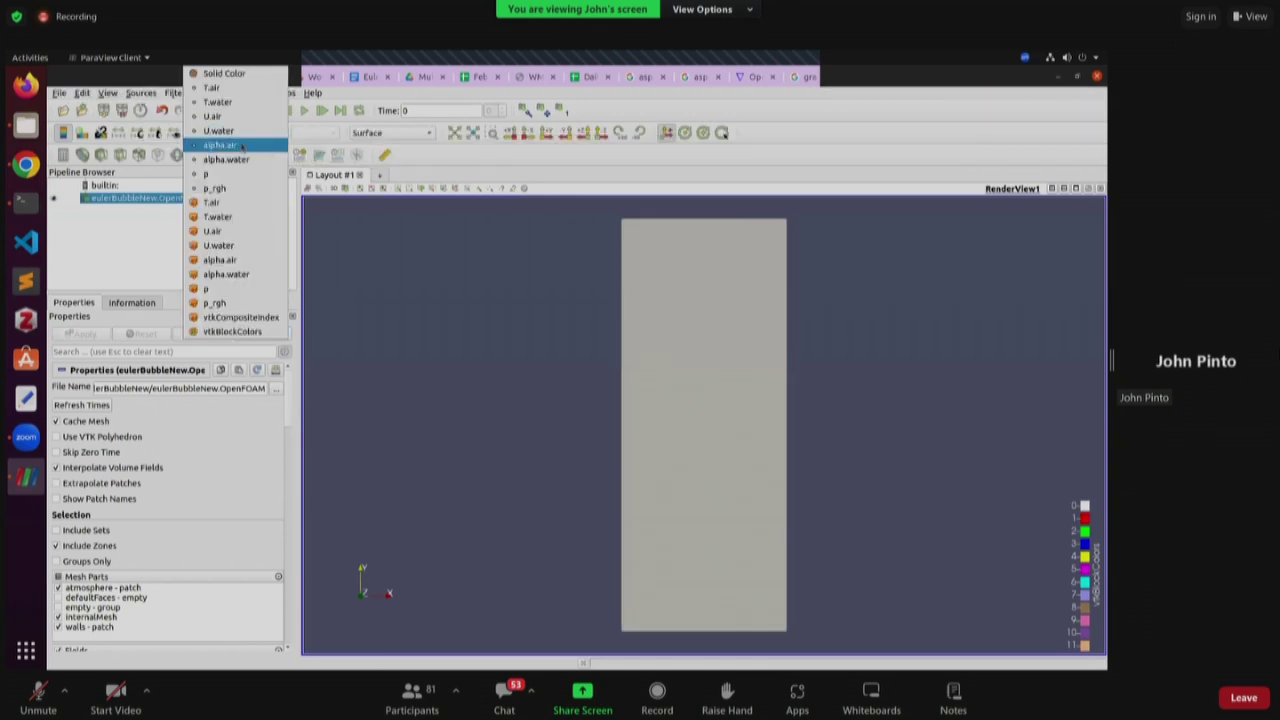
click(241, 146)
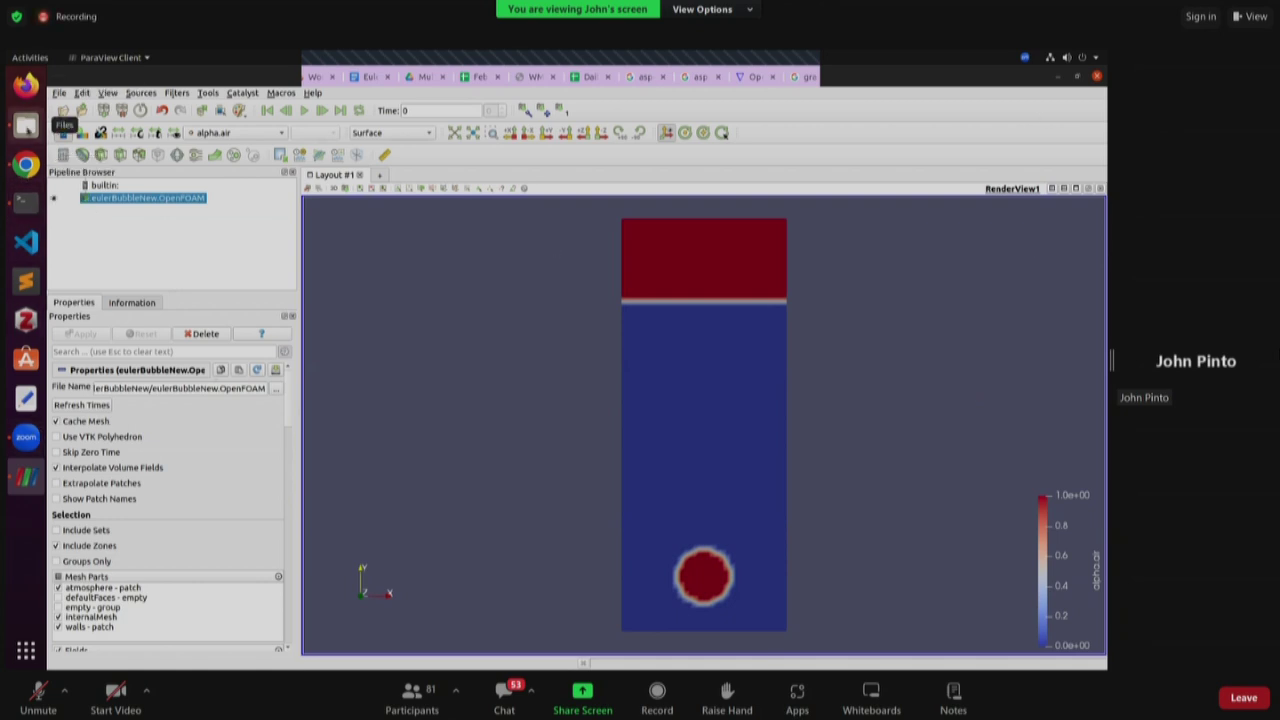
- Open setFieldsDict from the eulerBubbleNew system folder in Text Editor
click(26, 125)
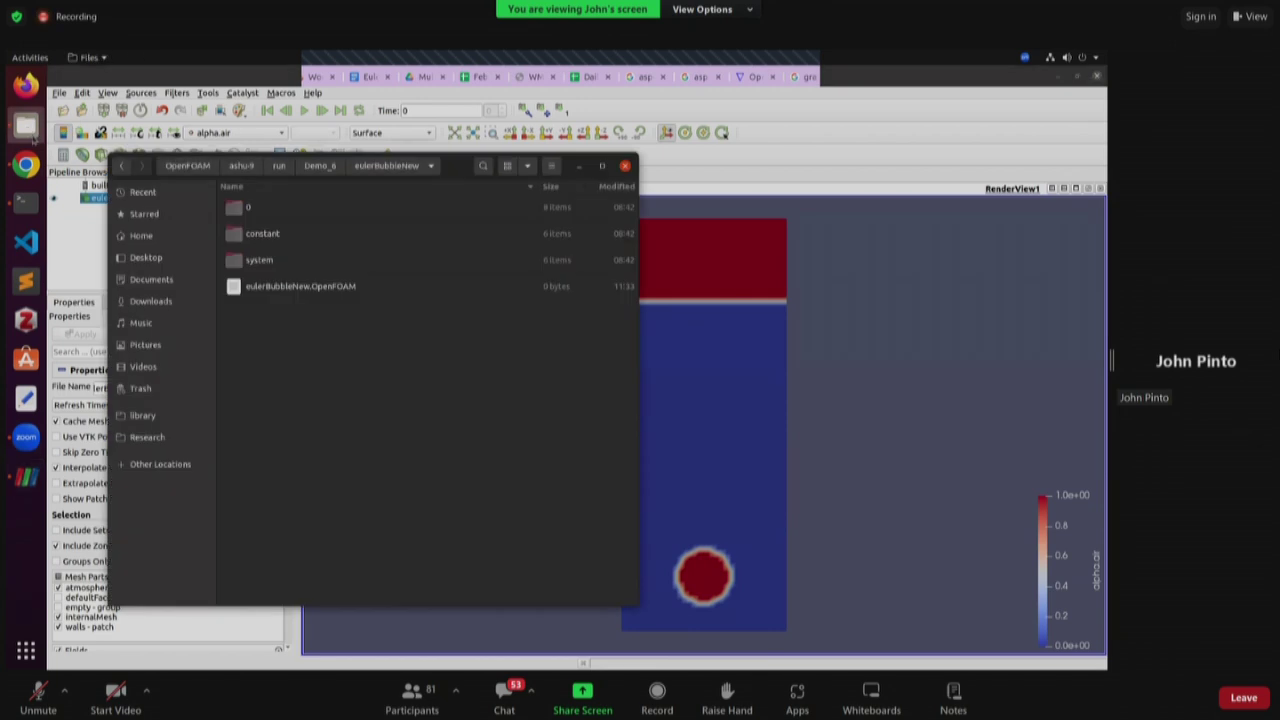
double_click(300, 260)
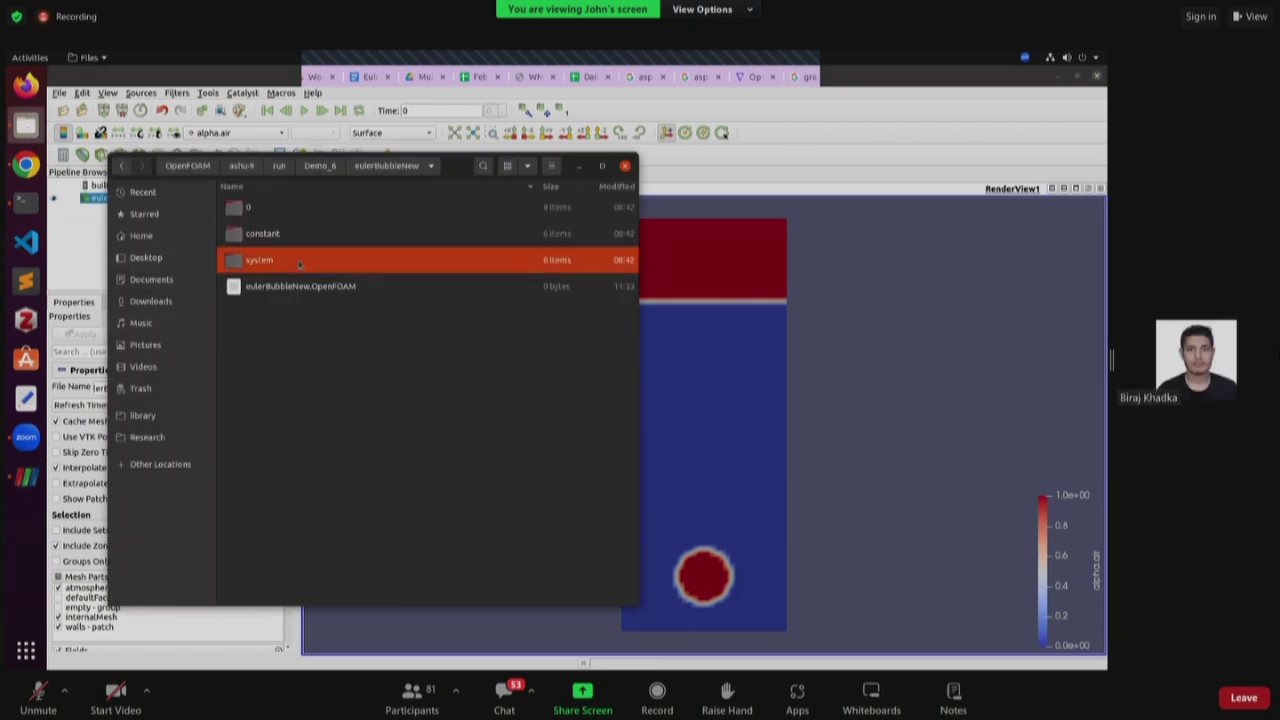
double_click(290, 339)
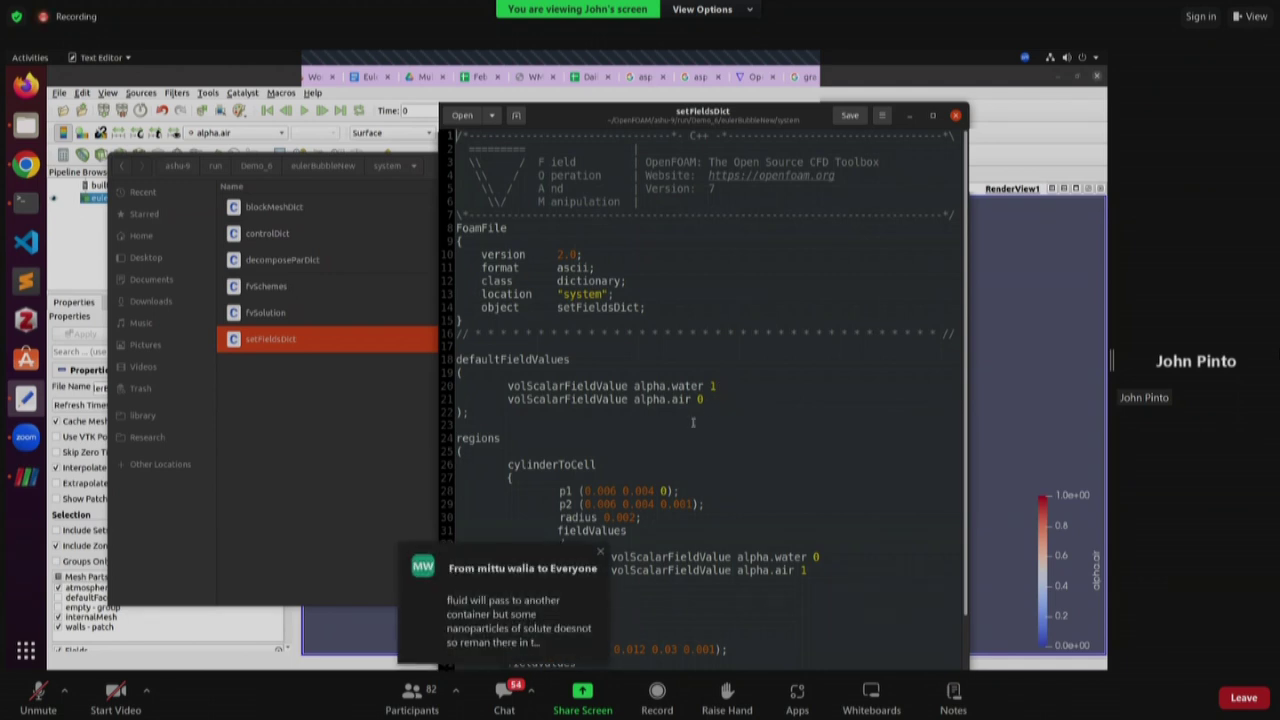
- Review the cylinderToCell and boxToCell blocks in setFieldsDict, then show the bubble-setFields PDF
click(748, 472)
scroll(746, 470, down, 2)
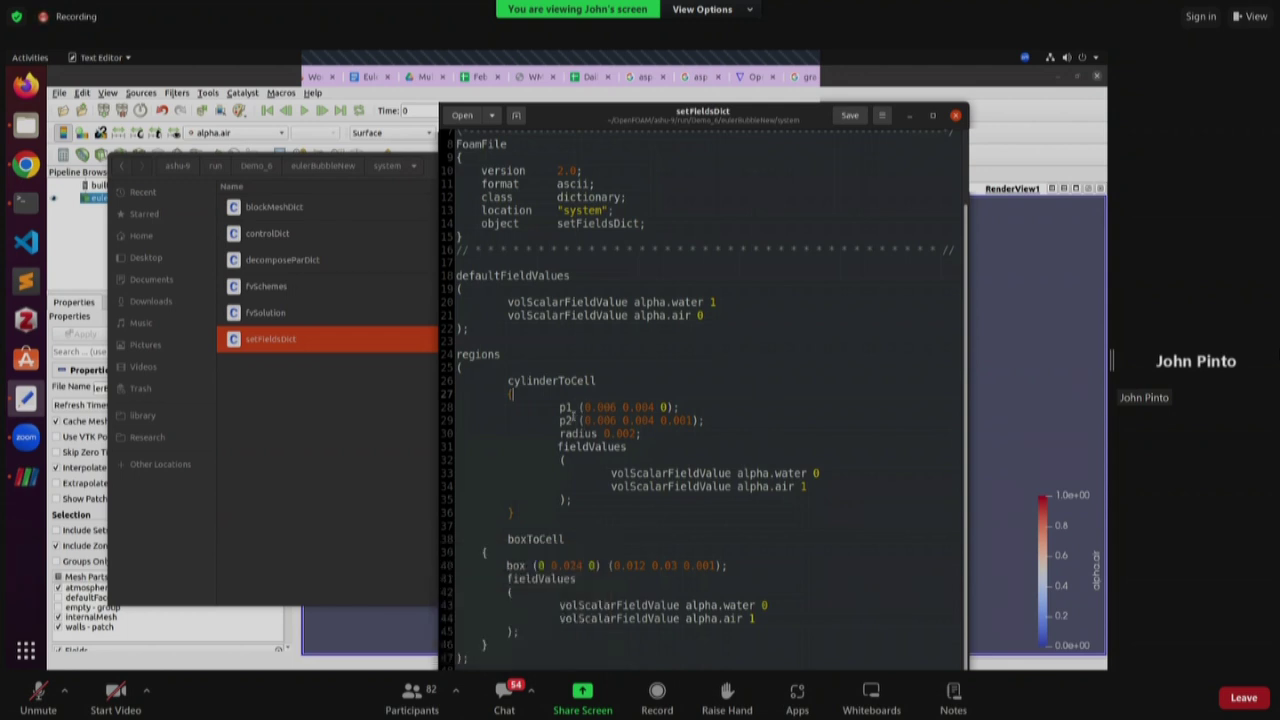
click(607, 381)
click(26, 165)
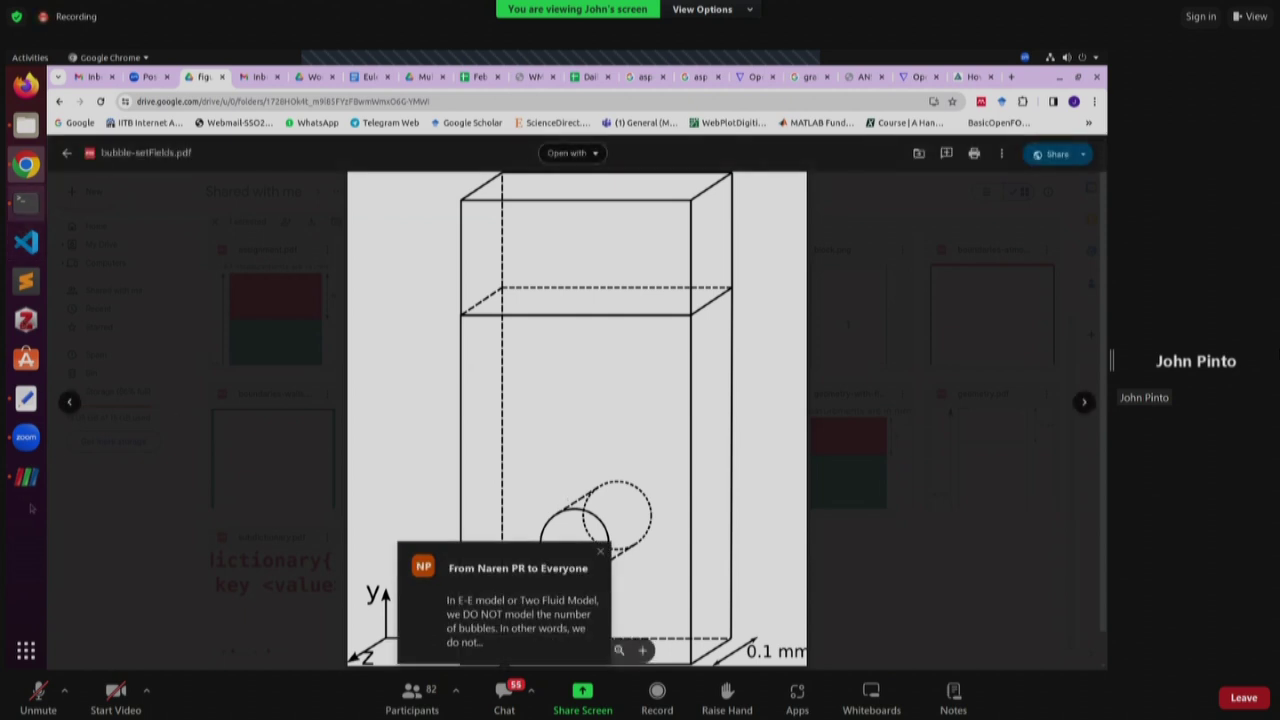
- Return to setFieldsDict showing cylinderToCell radius 0.002 and its p1/p2 points
click(26, 398)
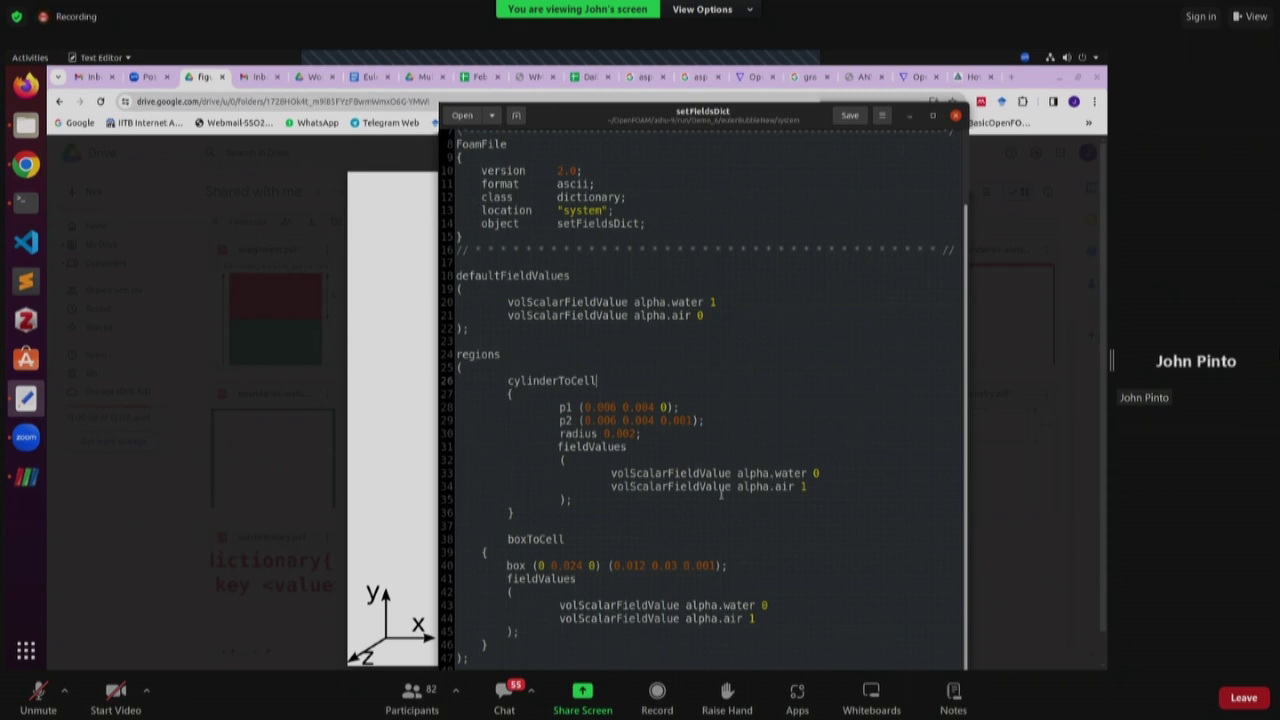
- Review the boxToCell corner coordinates in setFieldsDict, then bring back the bubble-setFields PDF
scroll(720, 529, up, 1)
scroll(700, 515, down, 1)
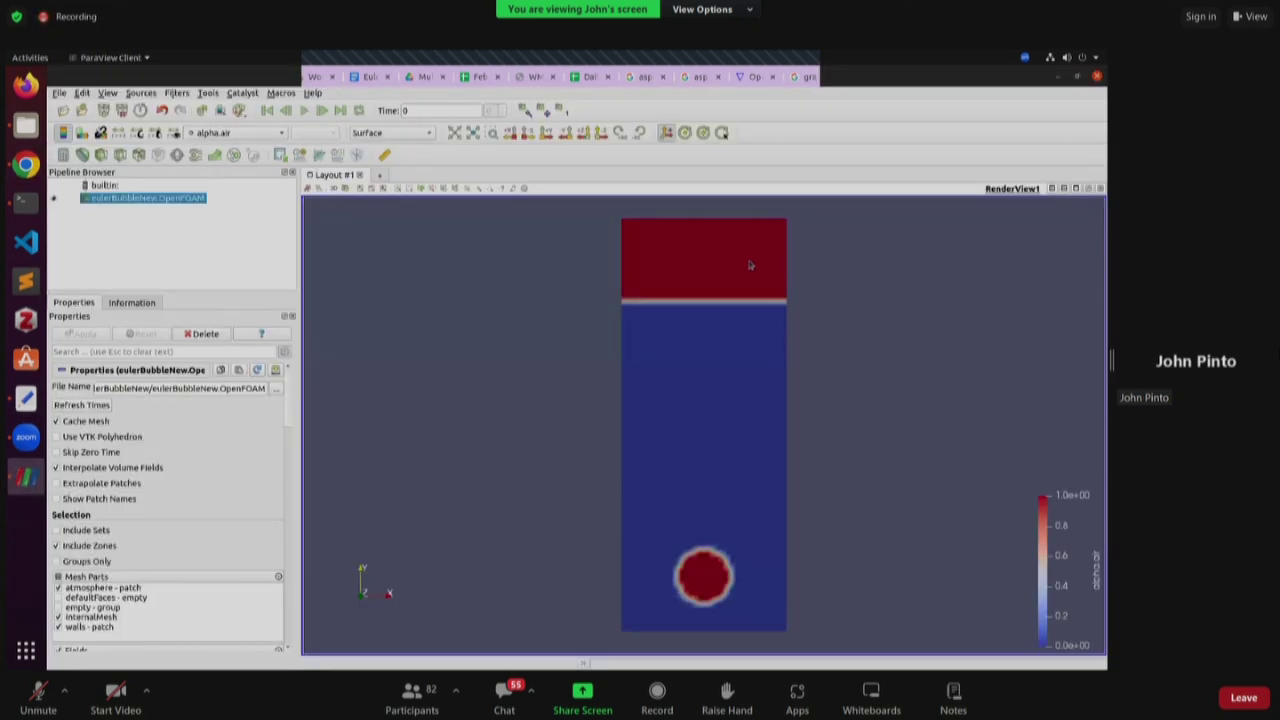
click(26, 398)
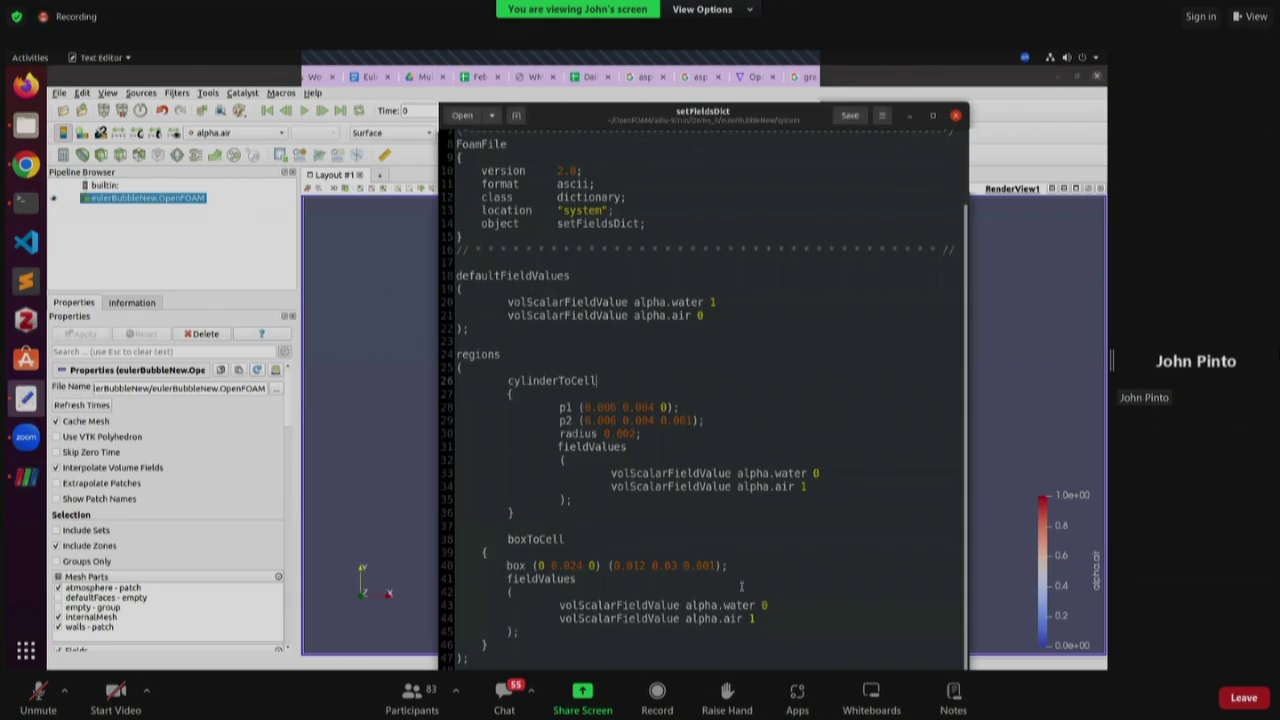
click(544, 565)
click(26, 164)
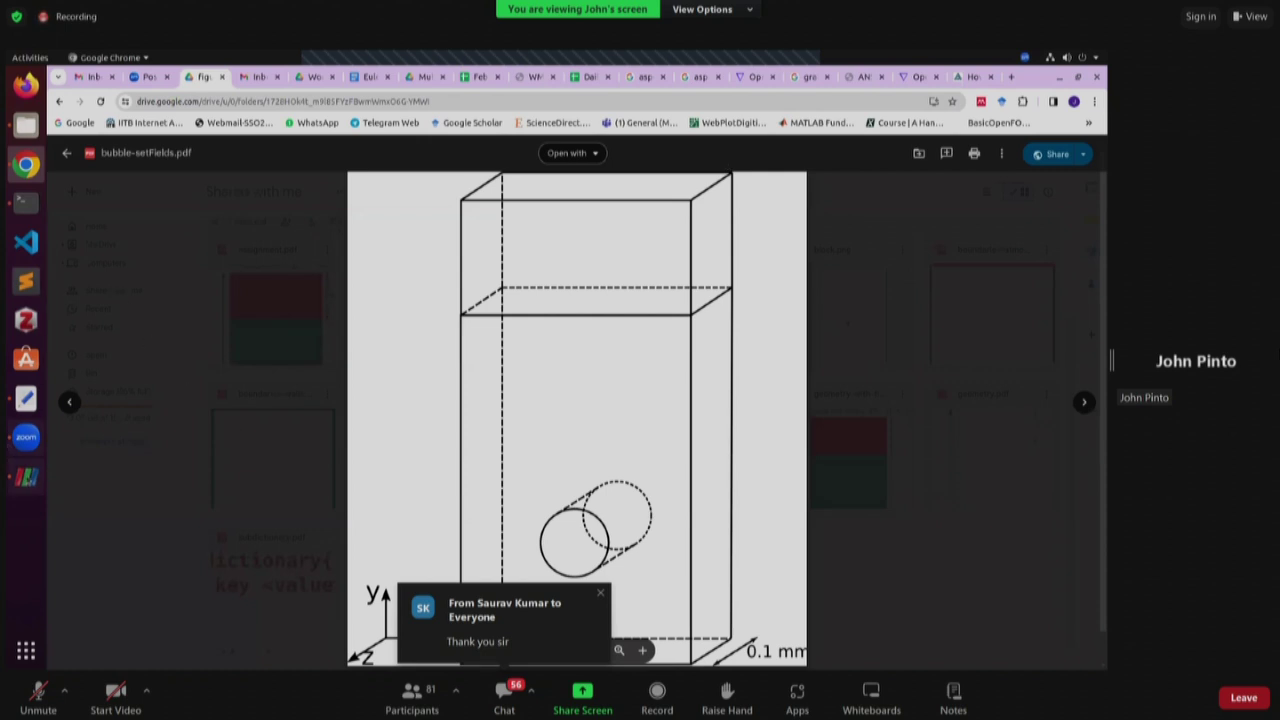
- Open alpha.water.orig from the eulerBubbleNew 0 folder in Text Editor
click(26, 476)
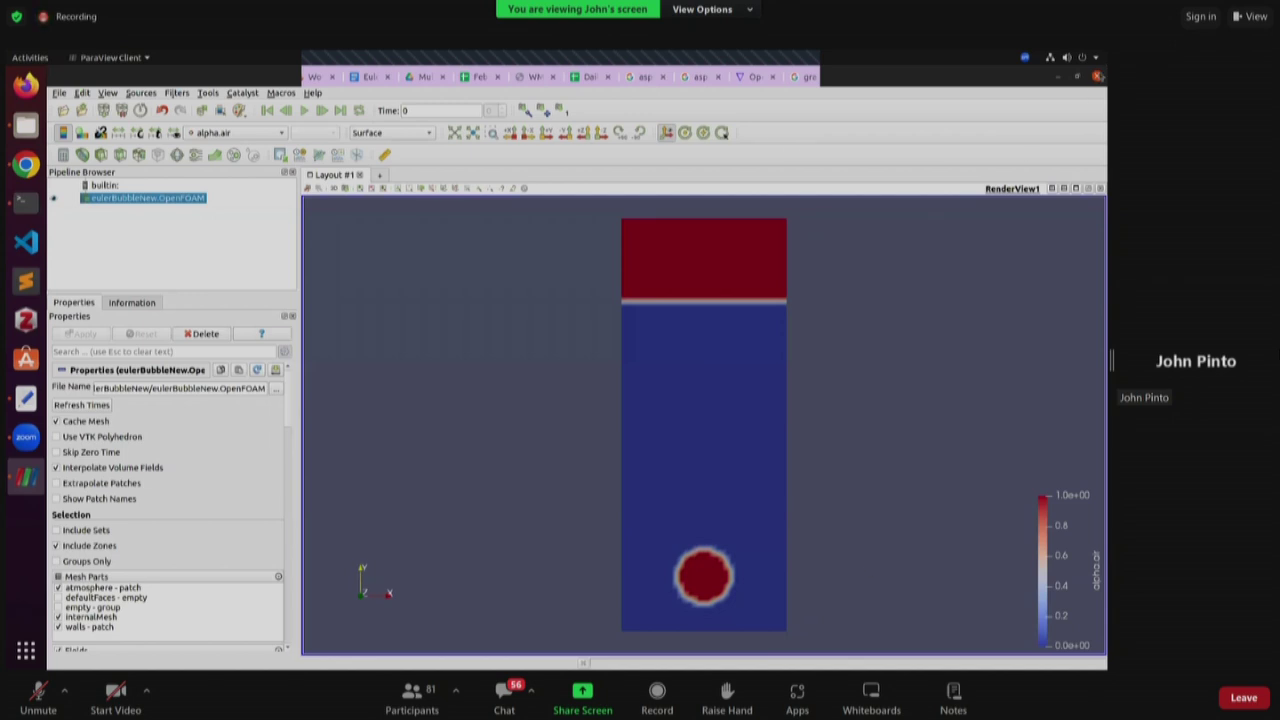
click(26, 164)
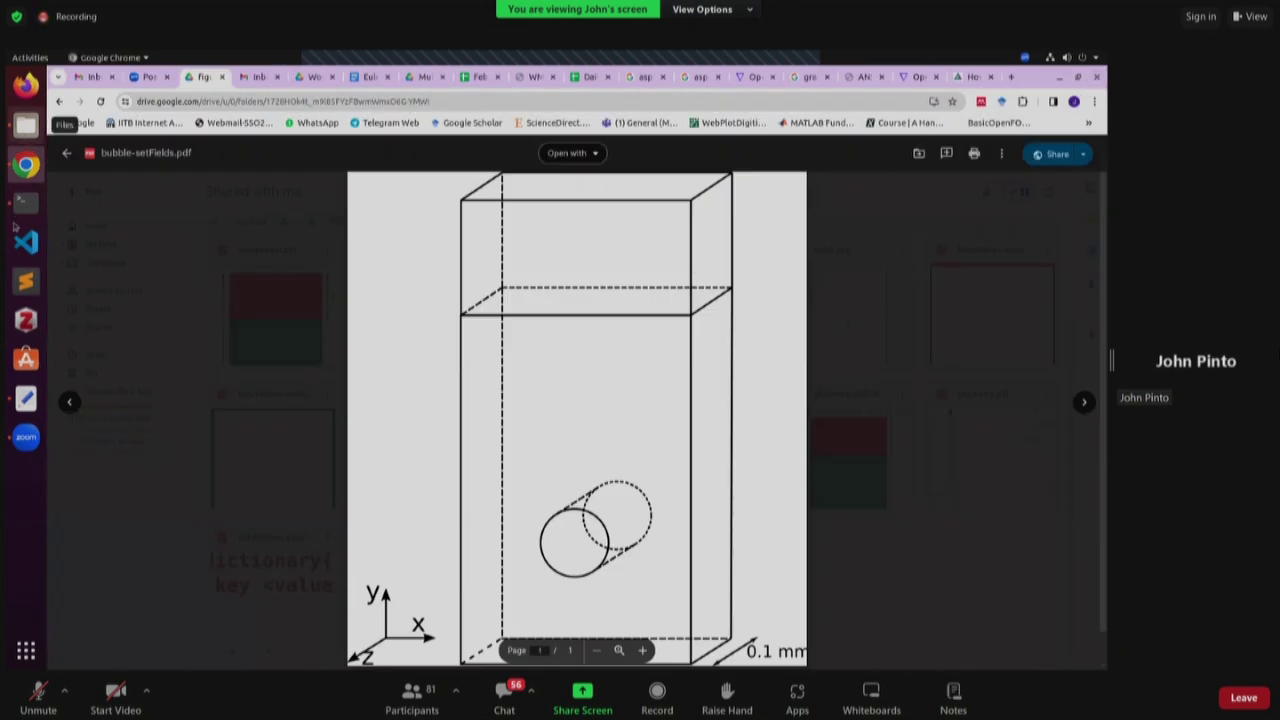
click(26, 125)
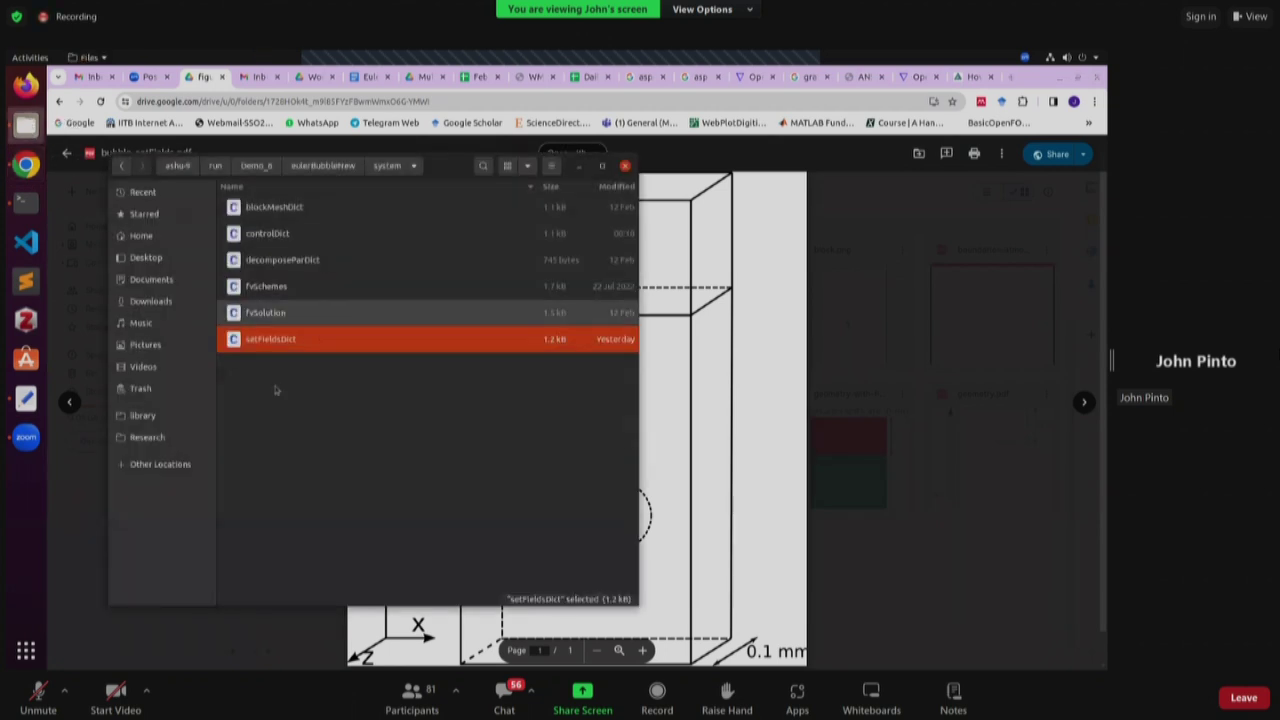
key(alt+Up)
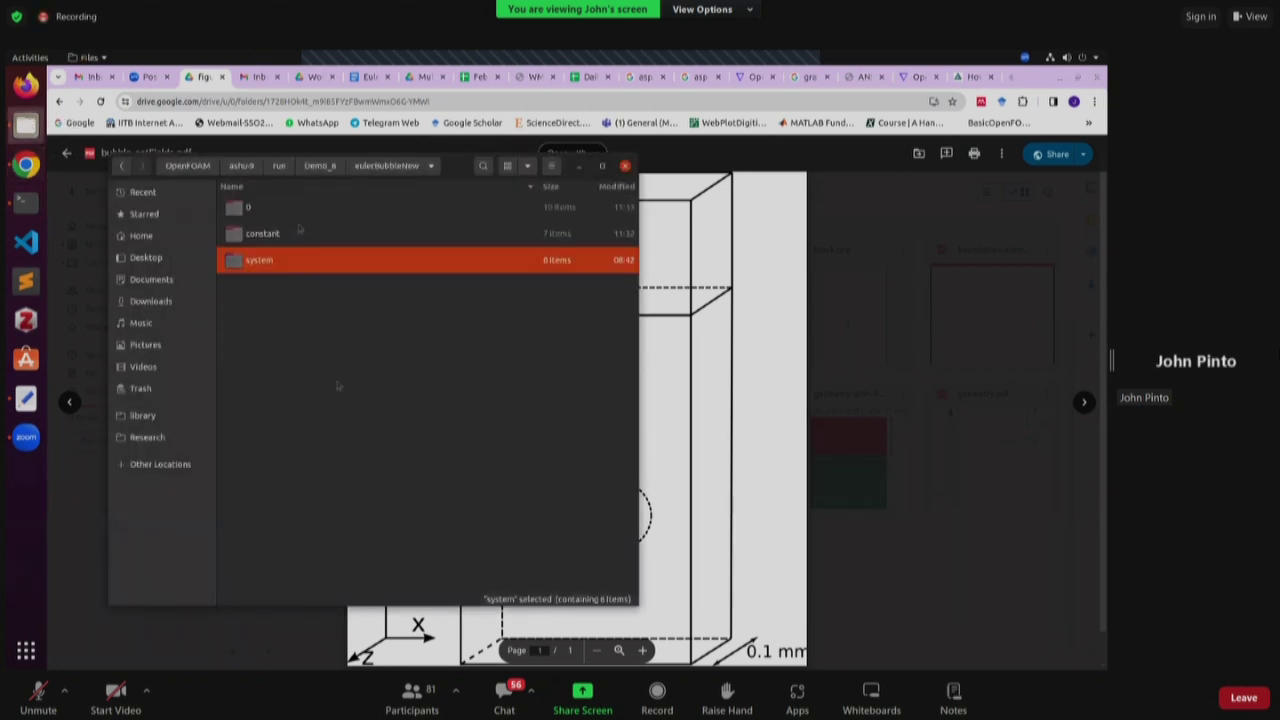
double_click(298, 212)
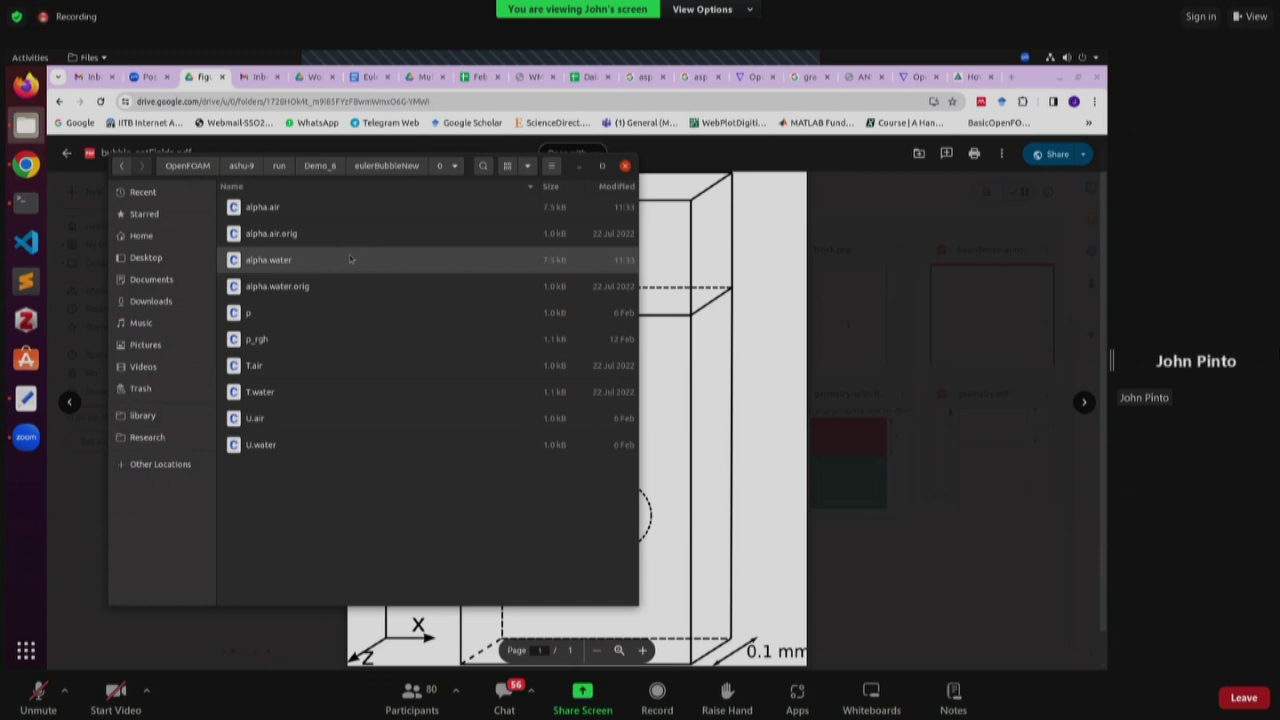
double_click(300, 287)
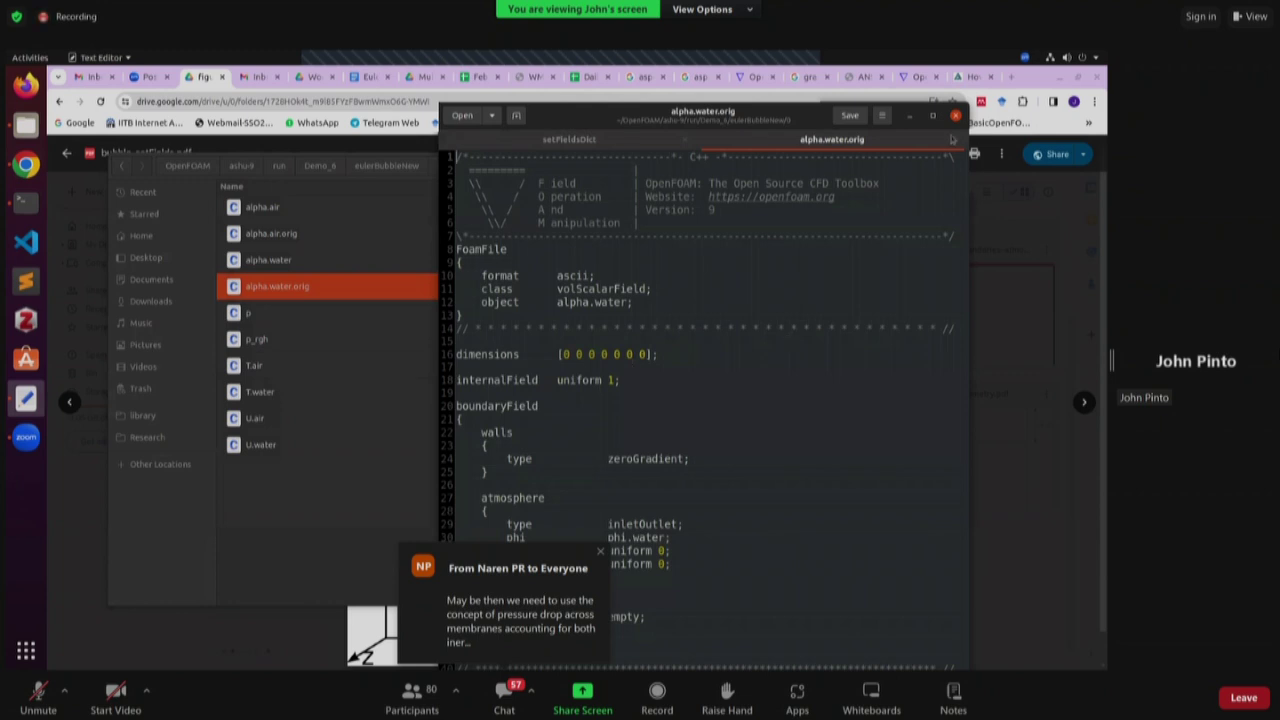
- Close alpha.water.orig and setFieldsDict, and open the case's alpha.water file
click(952, 139)
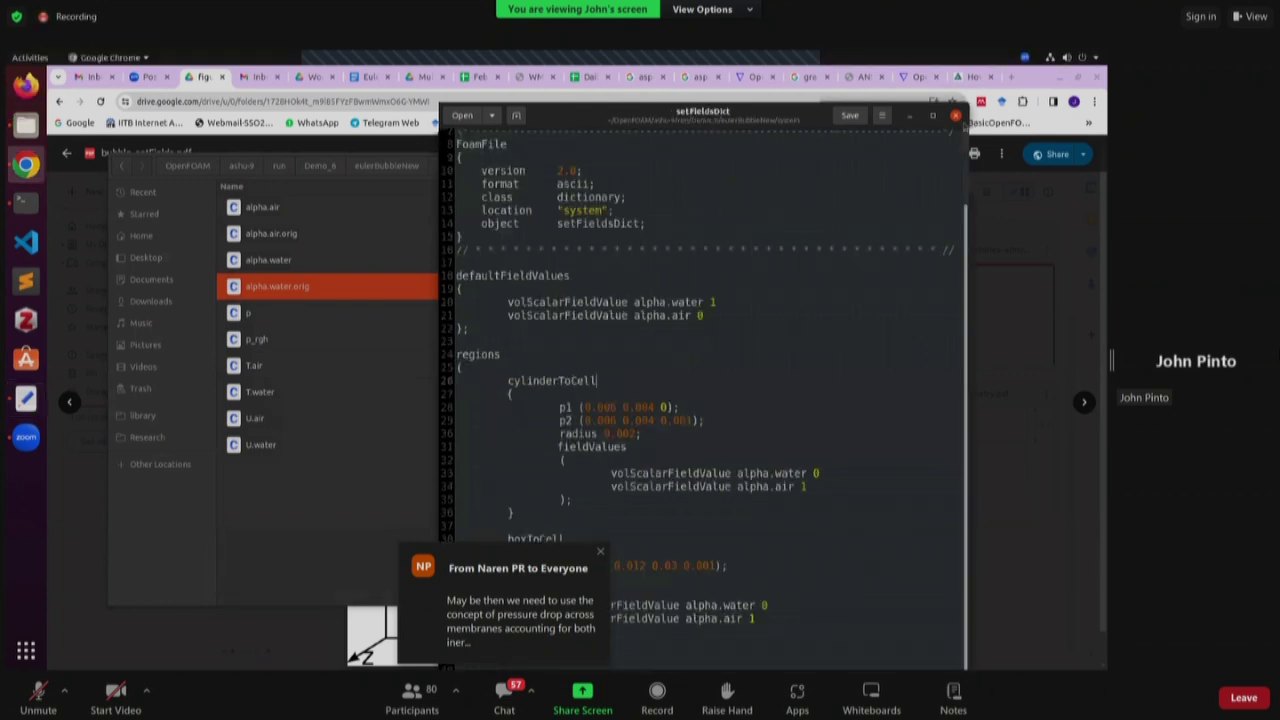
click(955, 117)
click(270, 260)
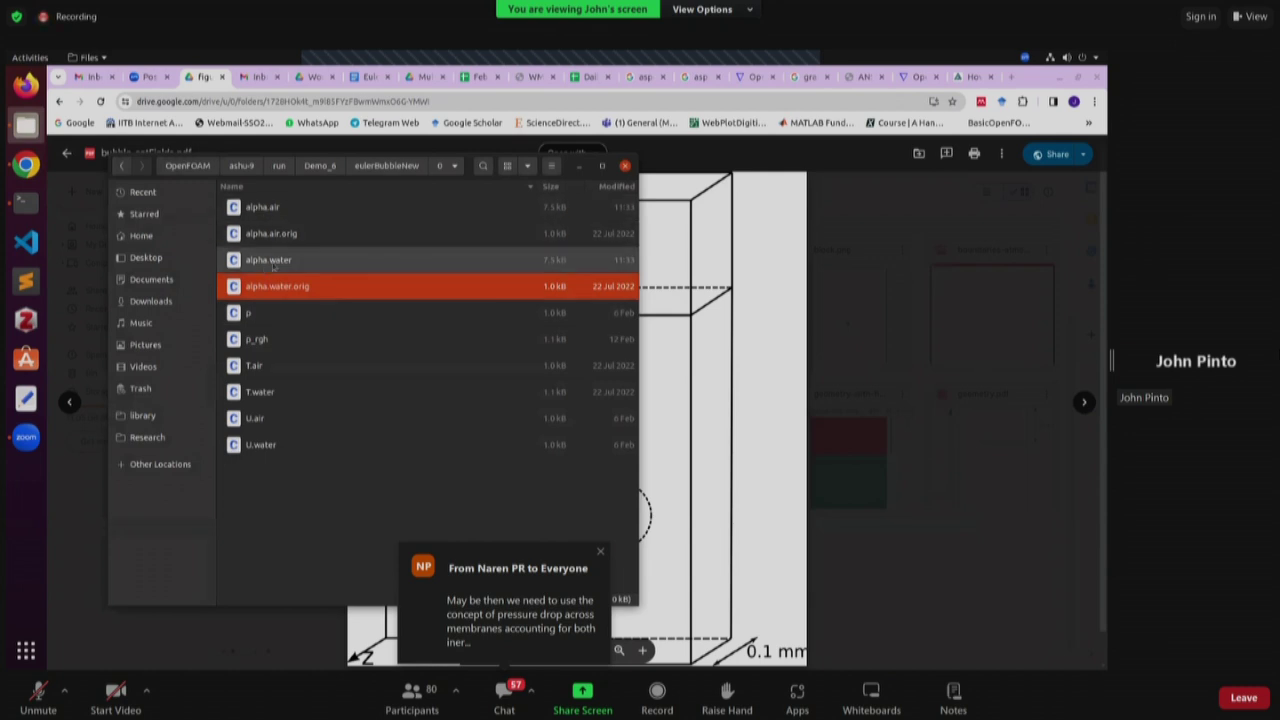
double_click(272, 260)
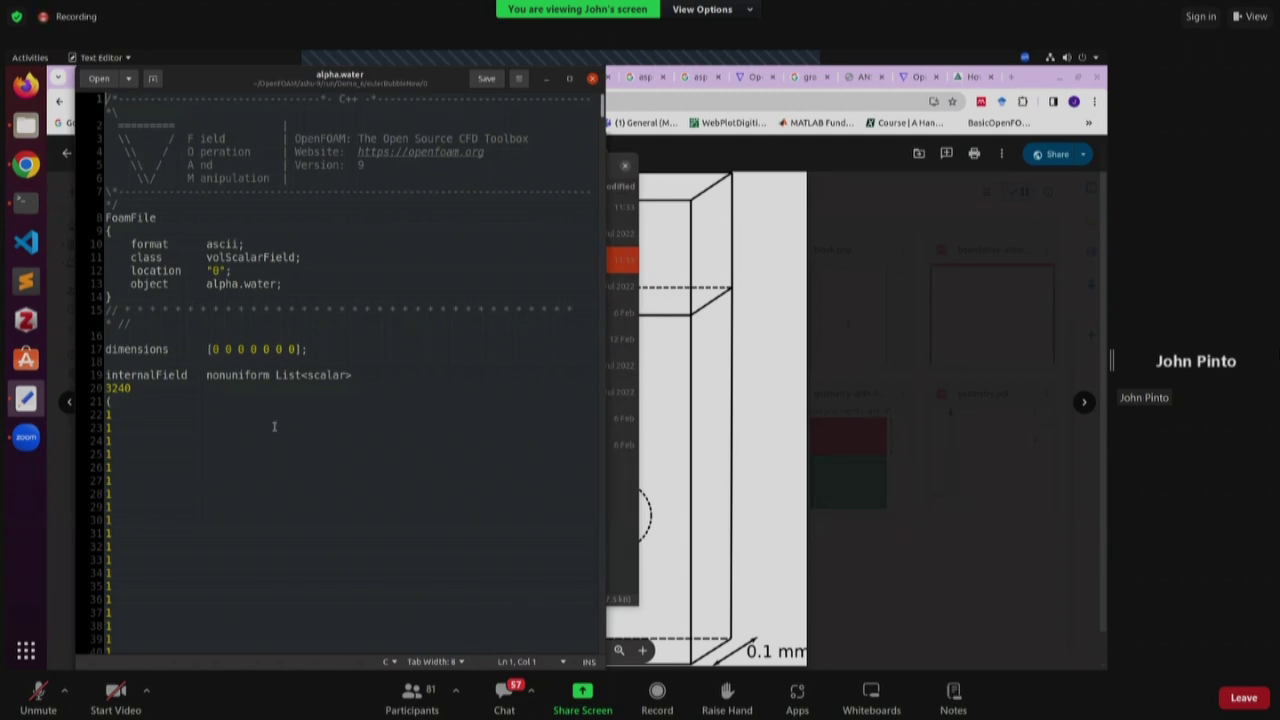
- Scroll through alpha.water's 3240-value nonuniform internalField and move the window aside
scroll(337, 443, down, 10)
scroll(340, 443, down, 20)
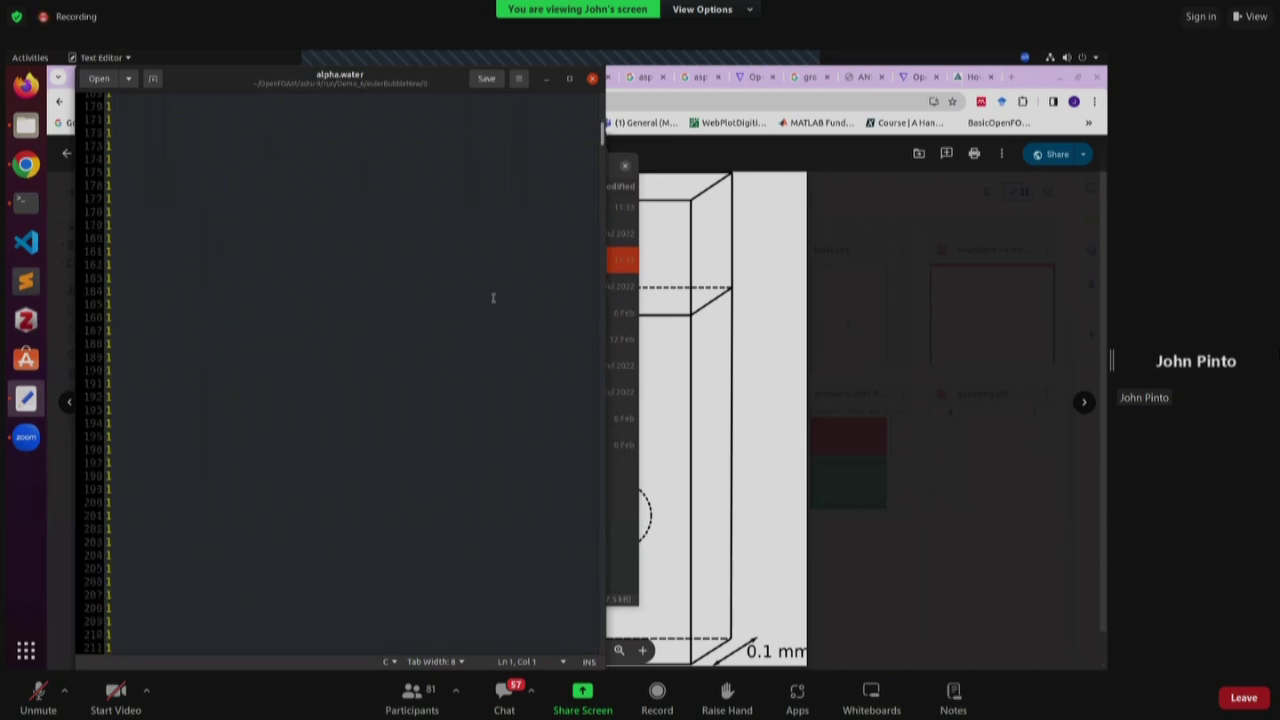
scroll(560, 222, down, 20)
scroll(590, 218, down, 20)
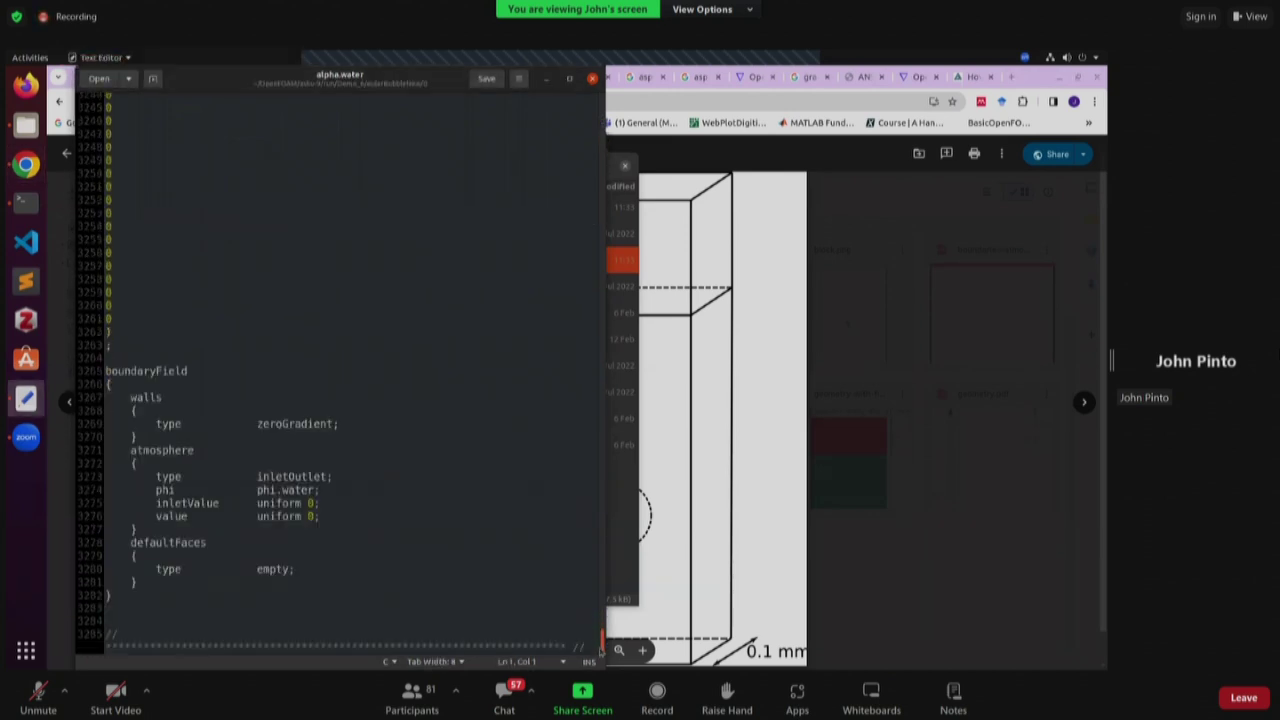
drag(600, 649, 537, 119)
drag(230, 90, 342, 279)
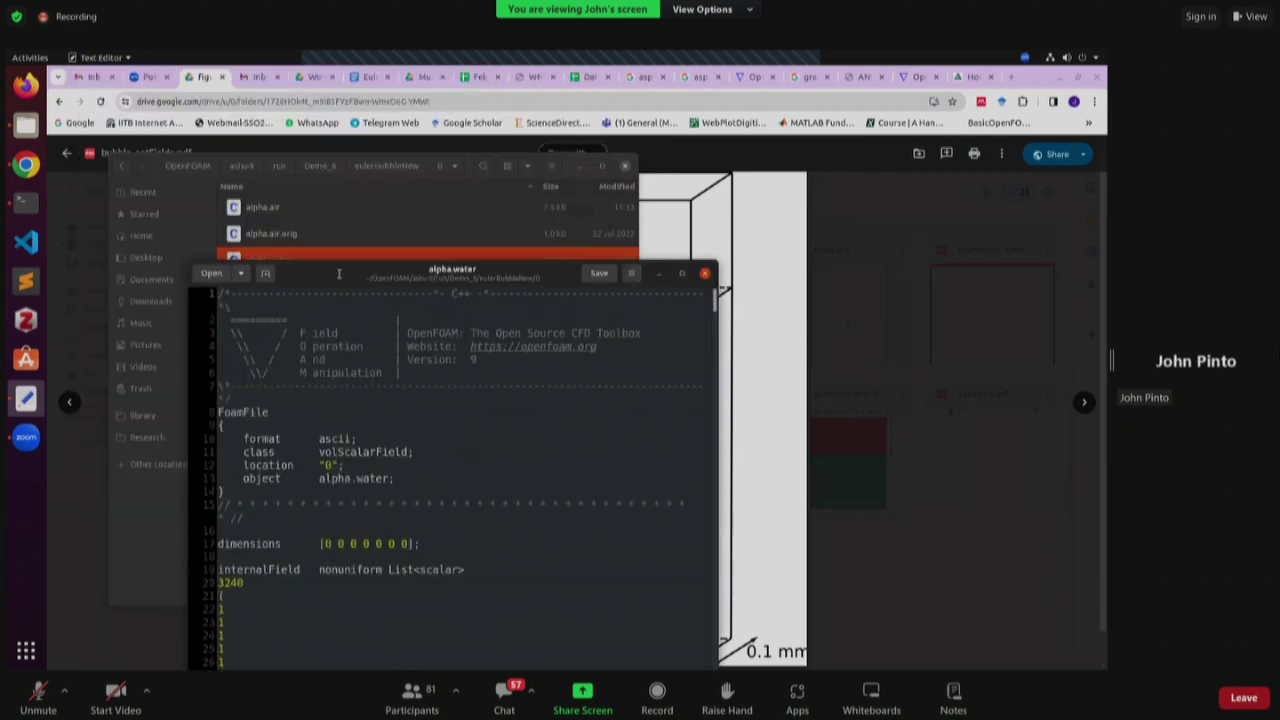
- Close alpha.water, go to eulerBubbleNew's constant folder and select phaseProperties
click(704, 271)
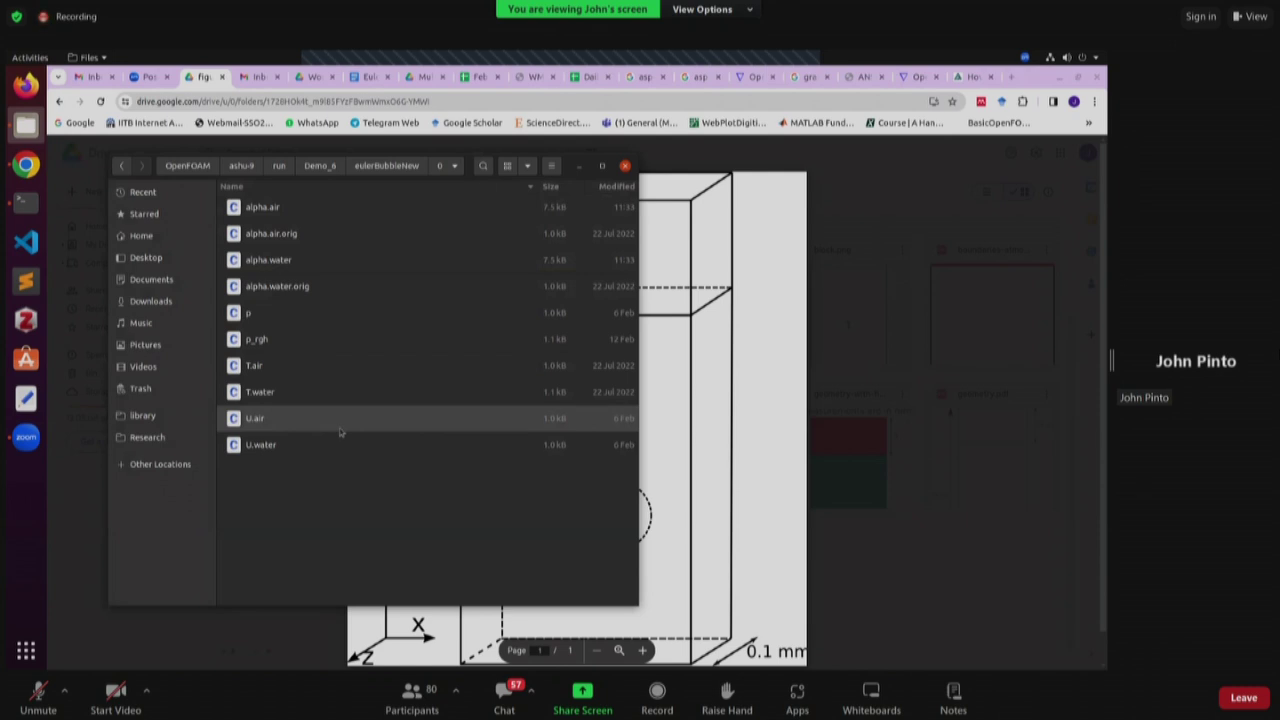
click(392, 166)
double_click(270, 236)
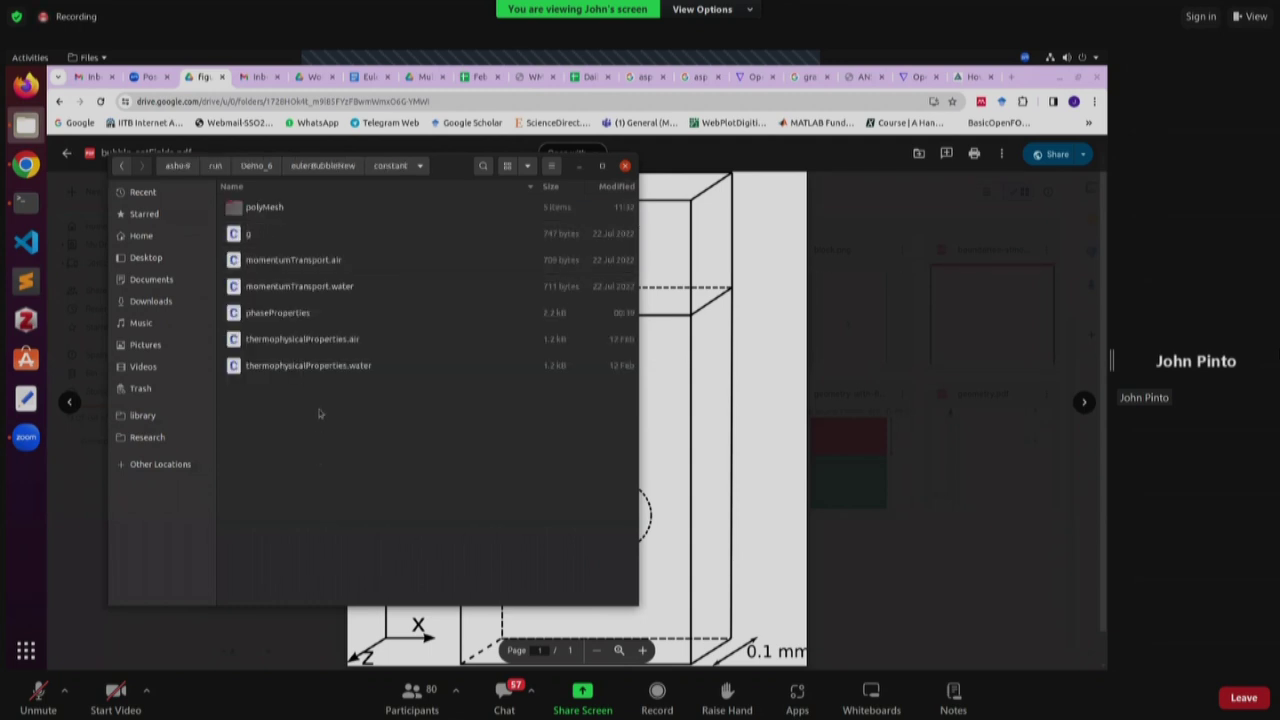
click(316, 320)
- Review phaseProperties: air diameter 3e-4, water diameter 1, linear blending thresholds 0.7 and 0.3
double_click(300, 313)
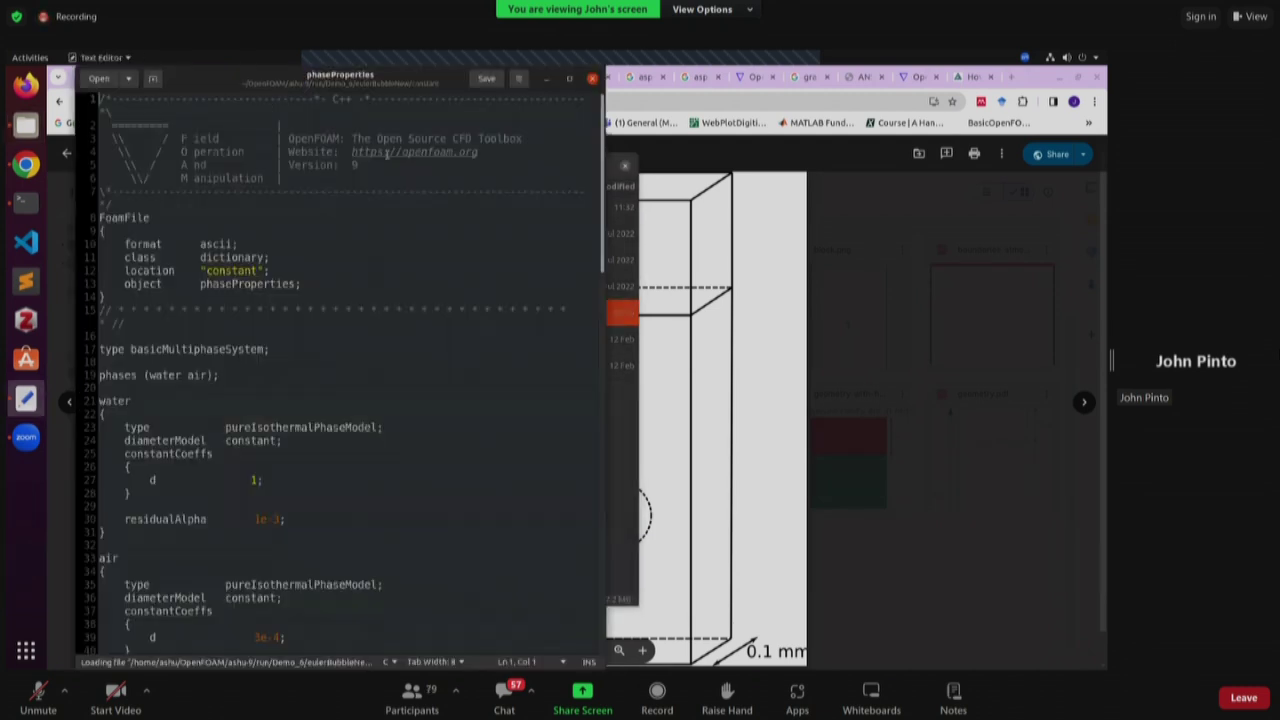
drag(193, 79, 609, 105)
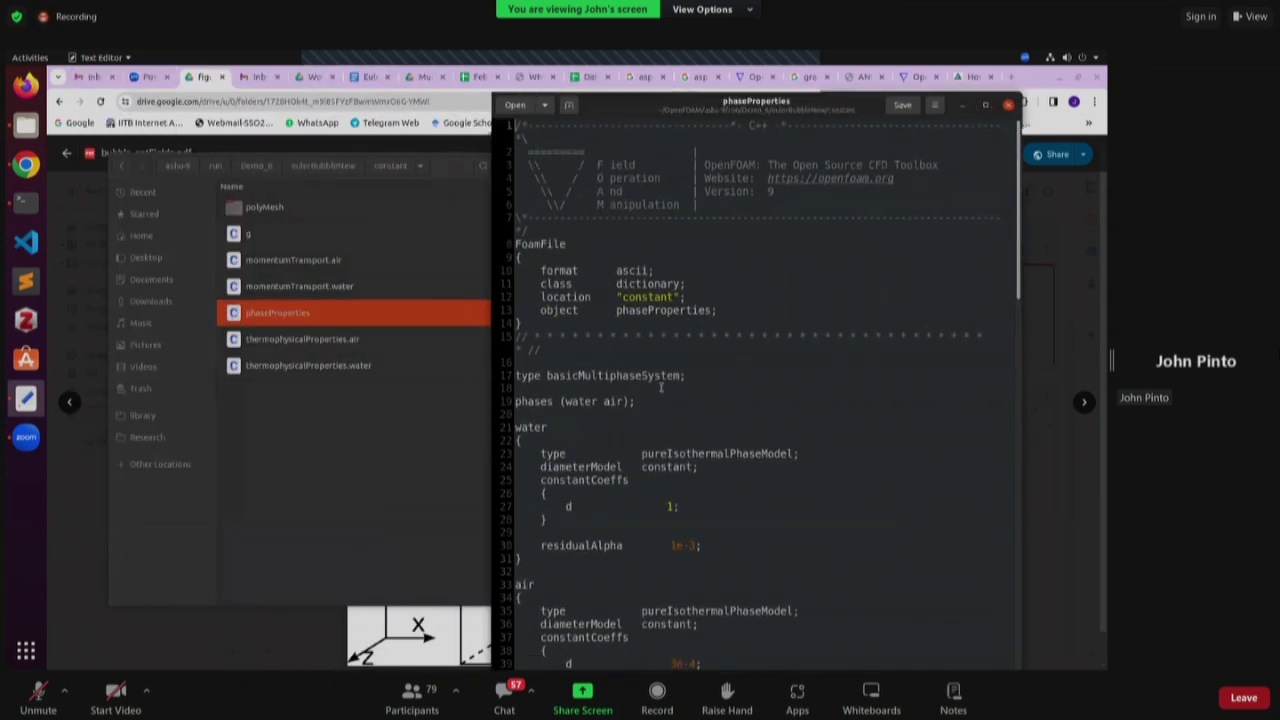
scroll(683, 432, down, 1)
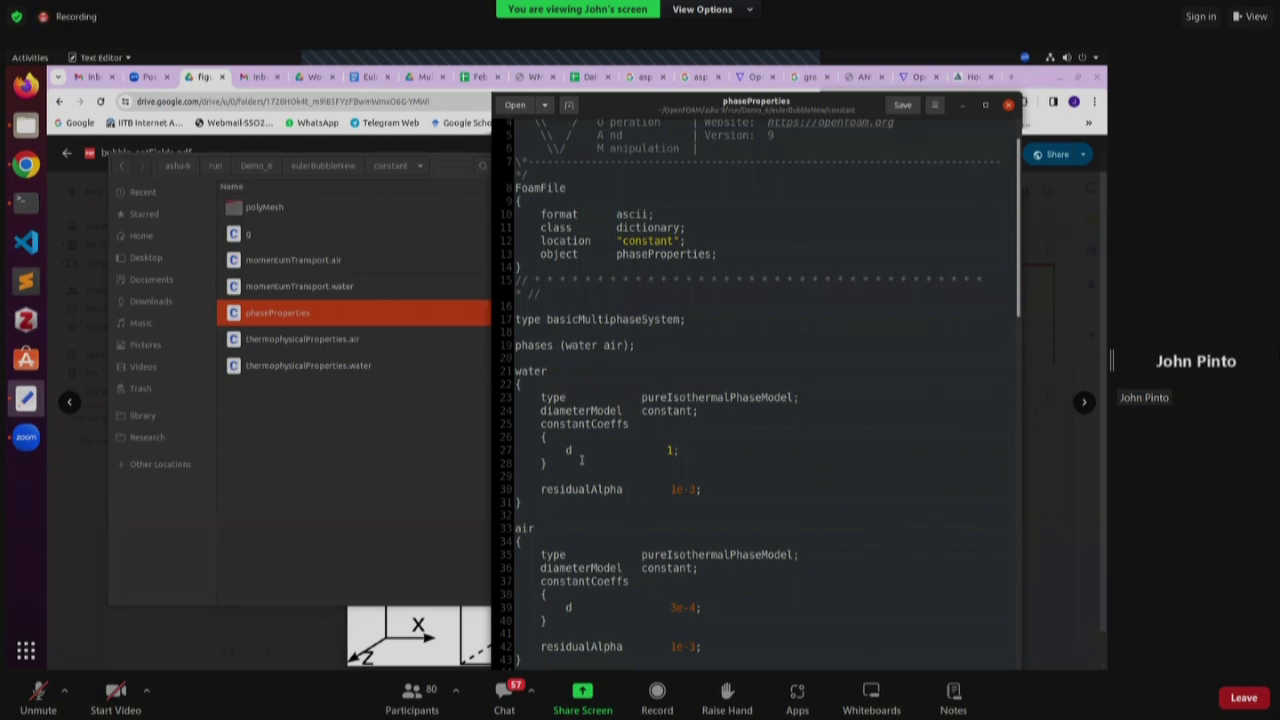
scroll(789, 464, down, 3)
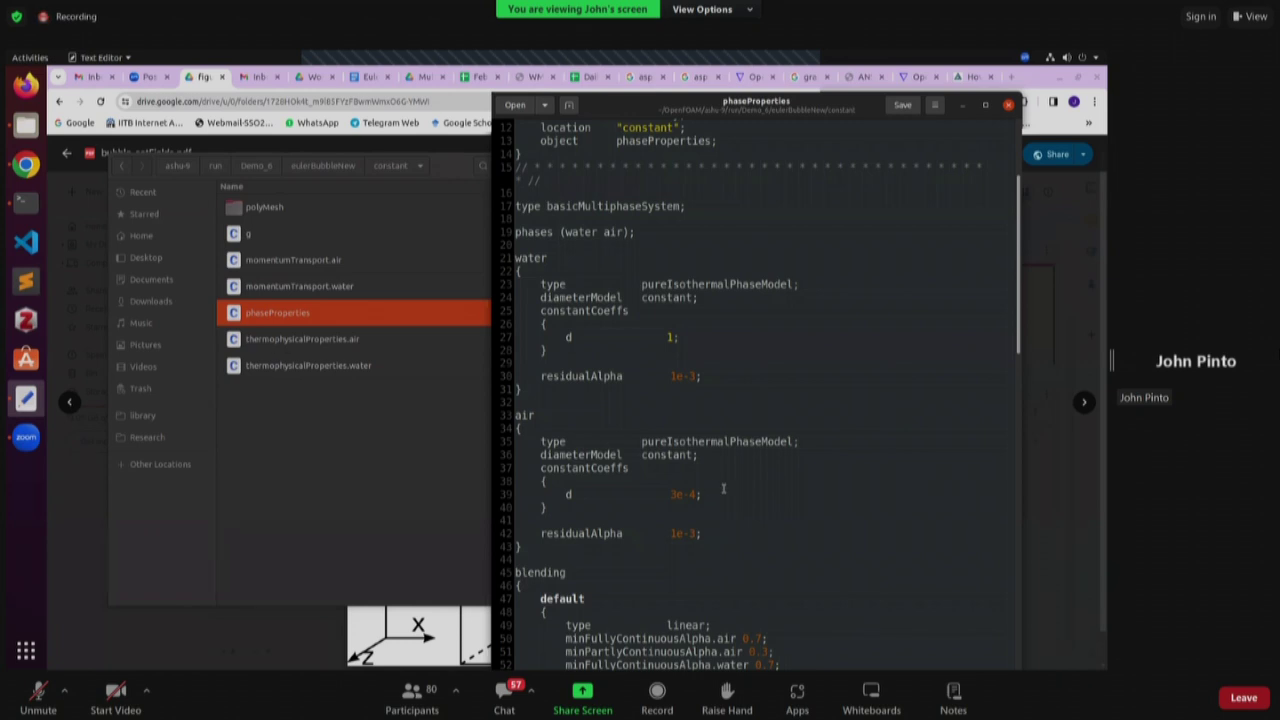
scroll(695, 485, down, 3)
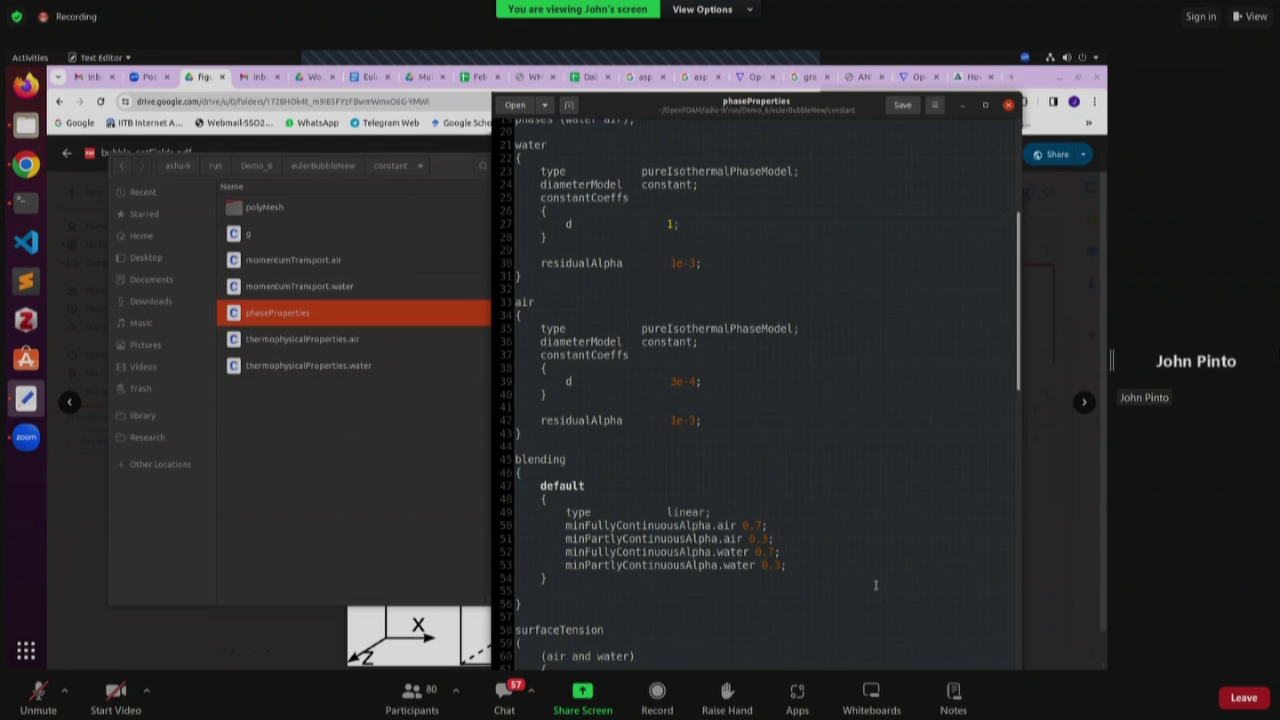
- Read phaseProperties' surface tension and drag entries, then return to the bubble-setFields.pdf in Chrome
scroll(845, 492, down, 5)
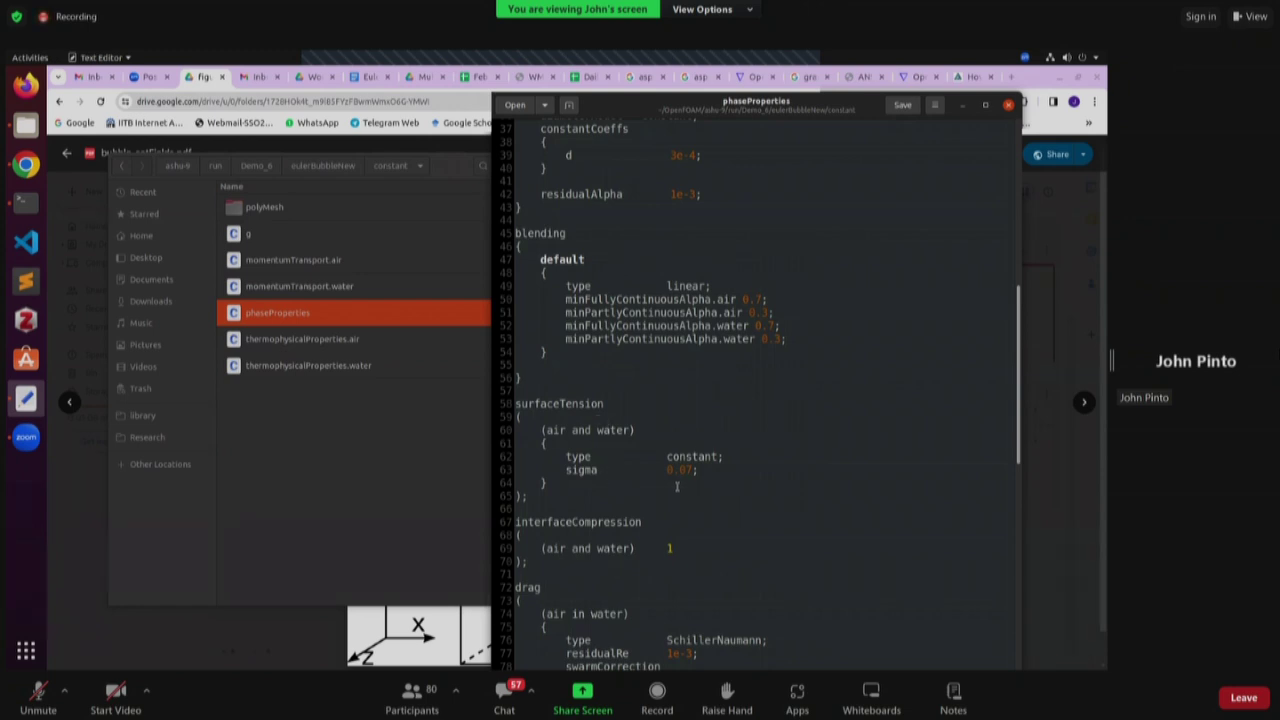
scroll(677, 487, down, 3)
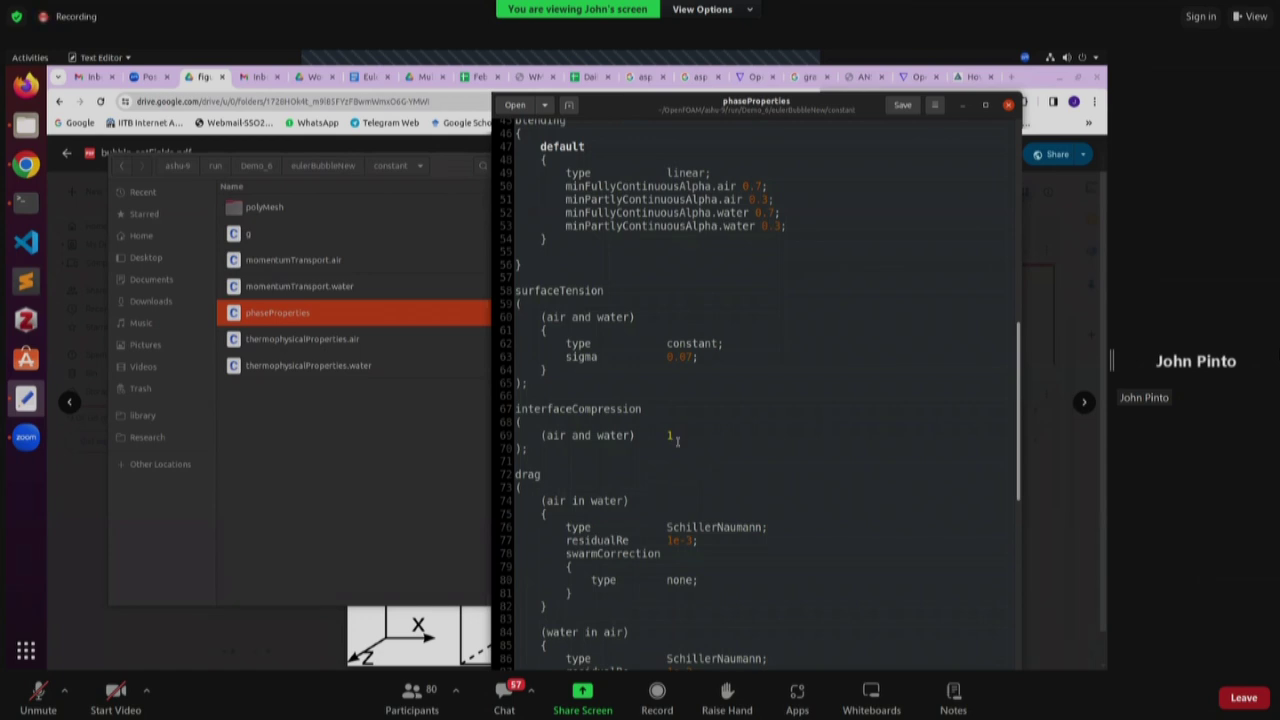
scroll(678, 441, down, 3)
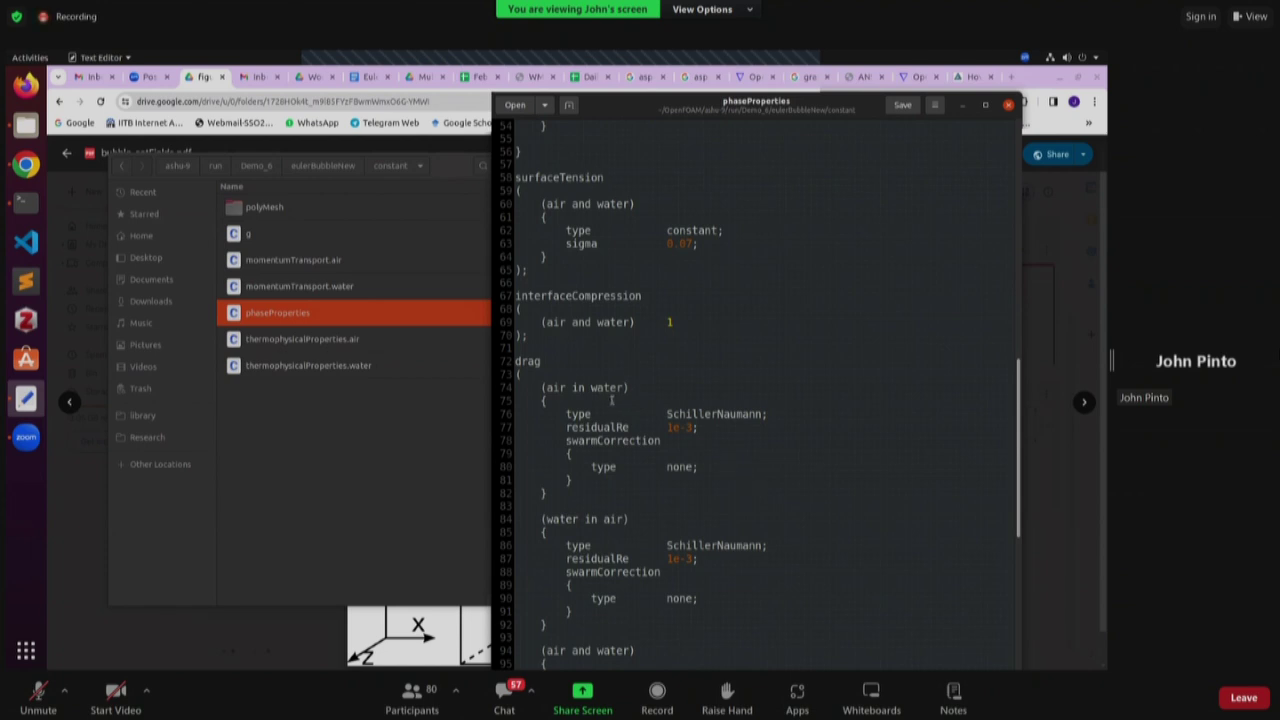
scroll(842, 525, down, 3)
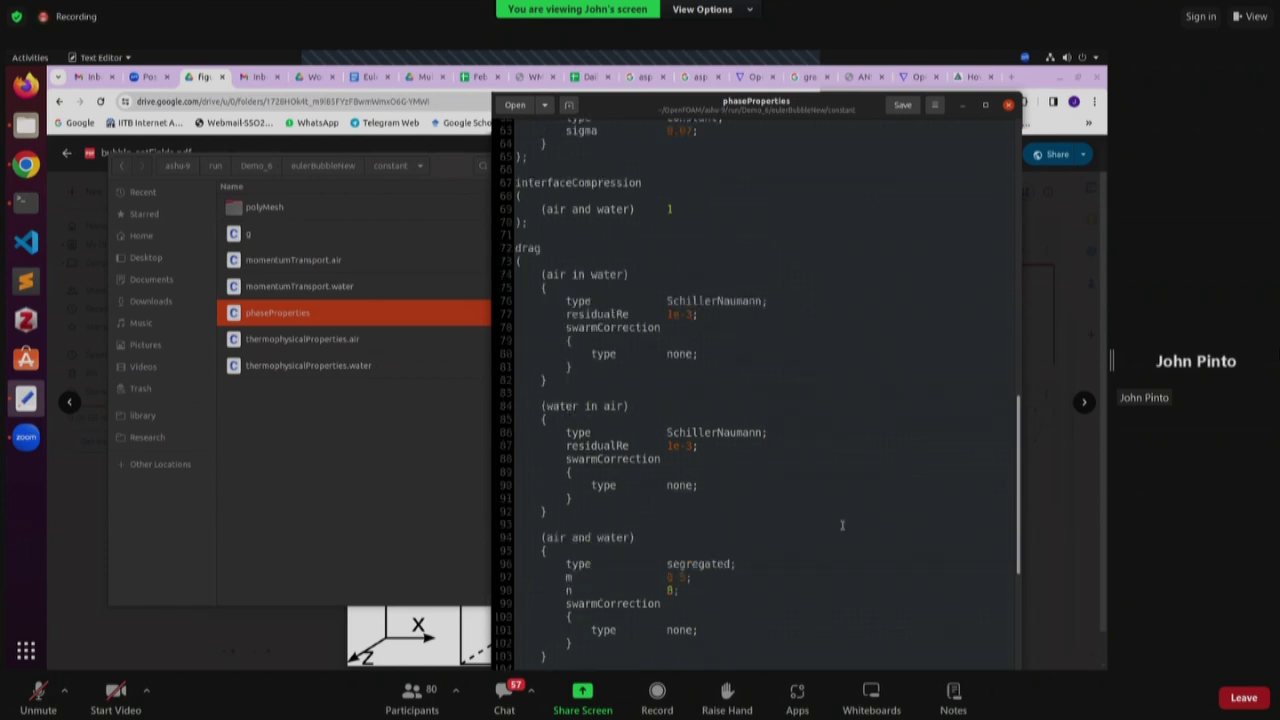
scroll(772, 514, down, 2)
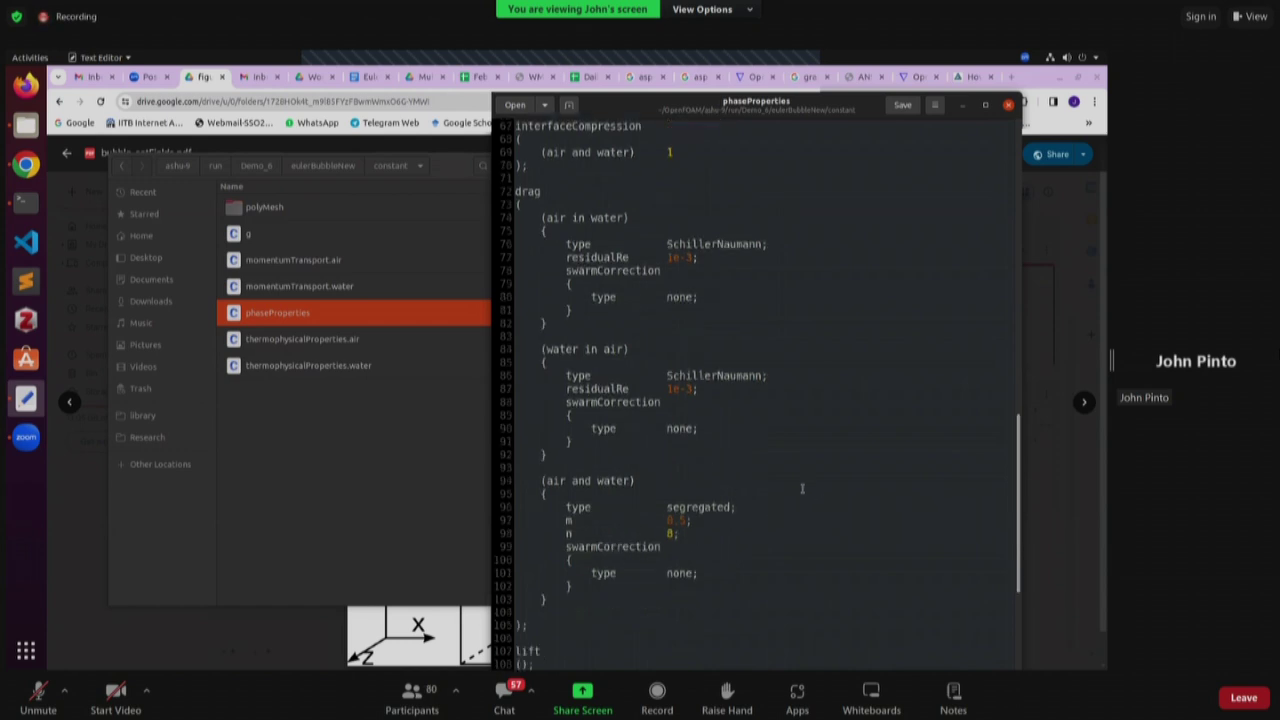
scroll(802, 488, down, 3)
scroll(802, 488, down, 4)
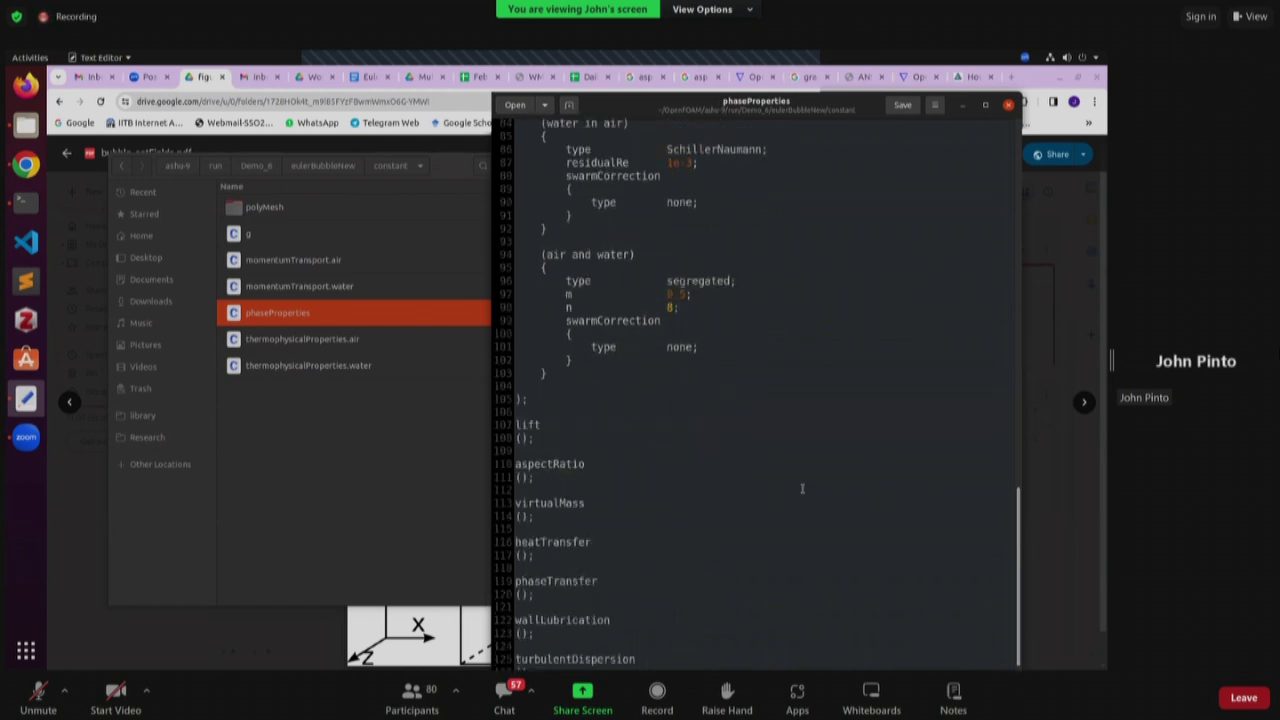
scroll(802, 488, up, 6)
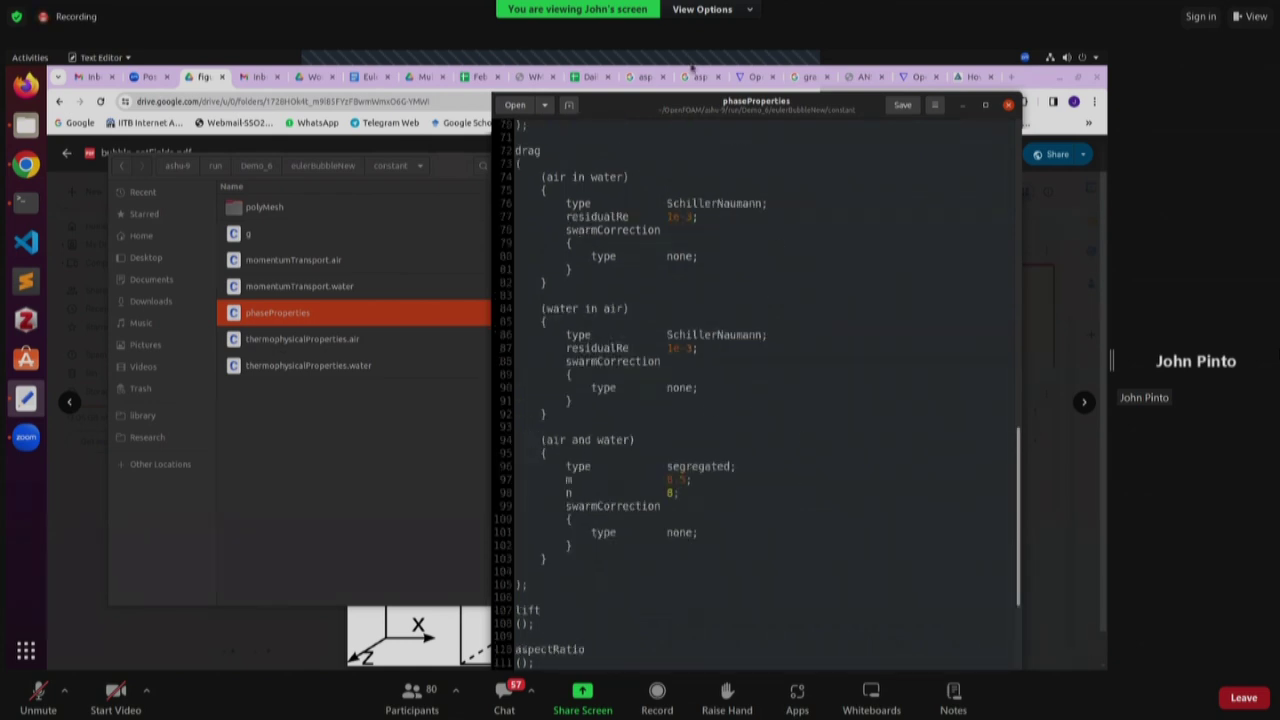
click(1031, 92)
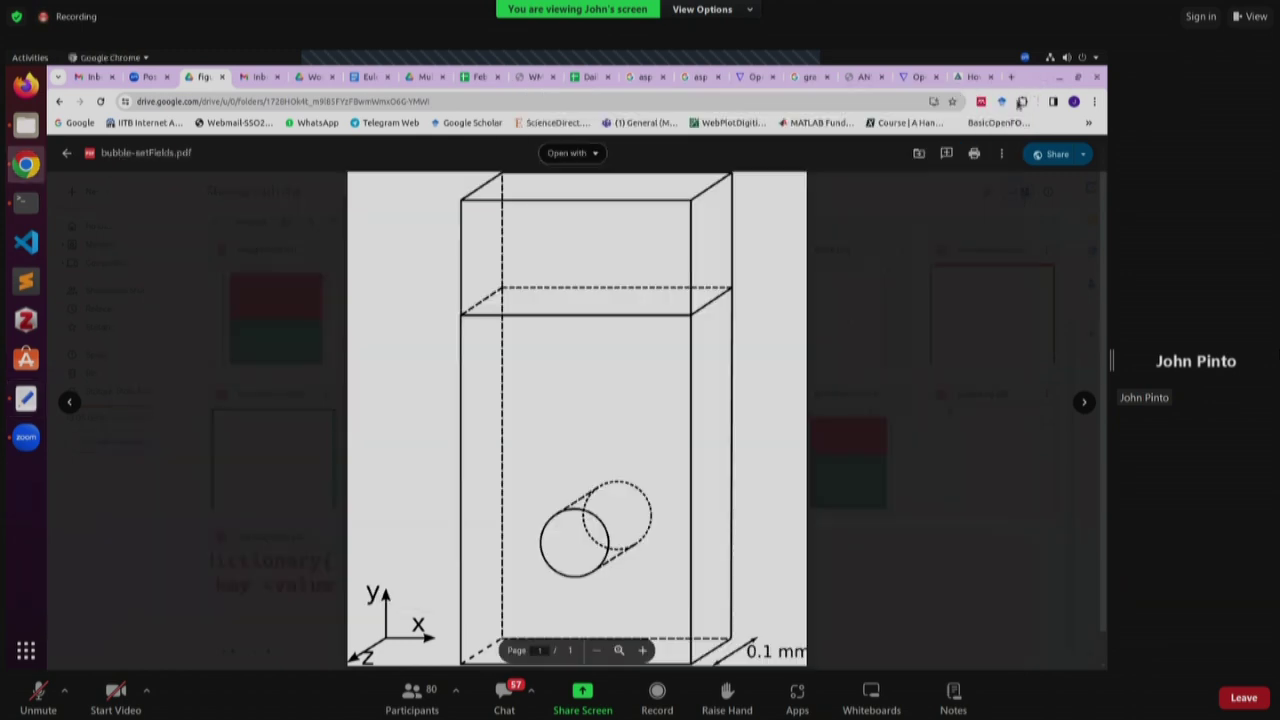
- Load the openfoam.org homepage in a new browser tab
click(1011, 76)
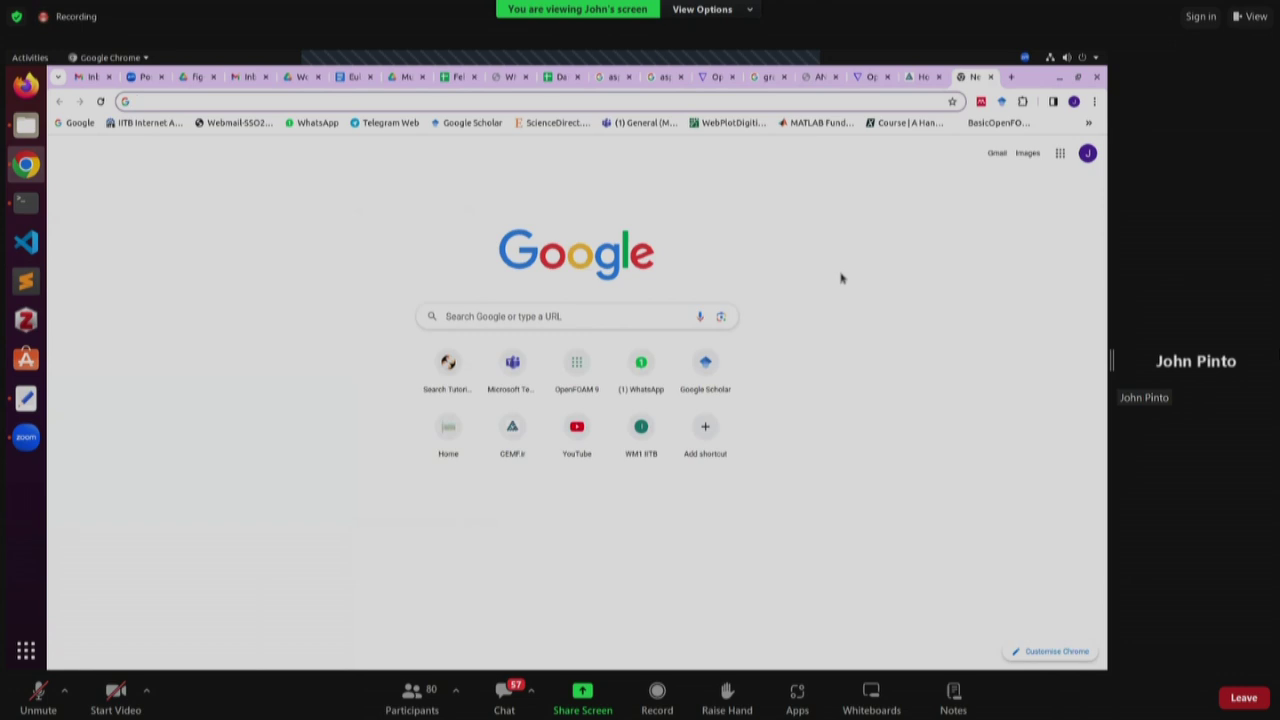
text(o)
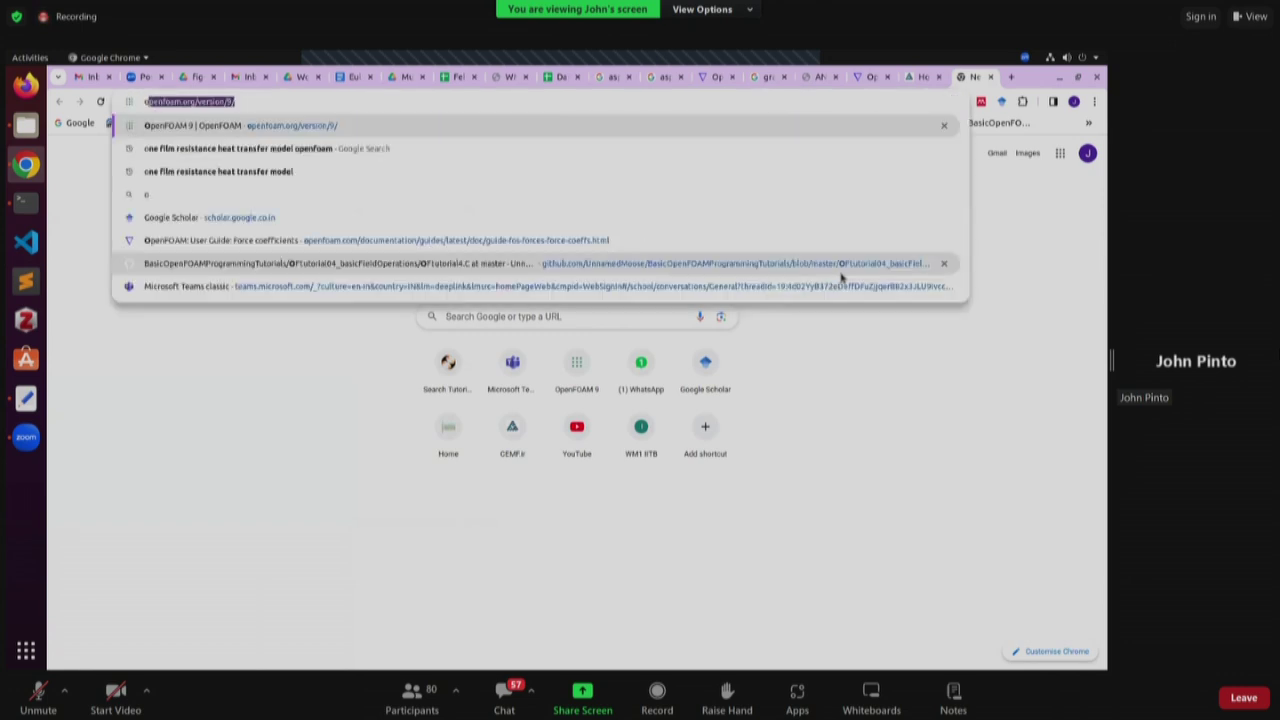
key(Right)
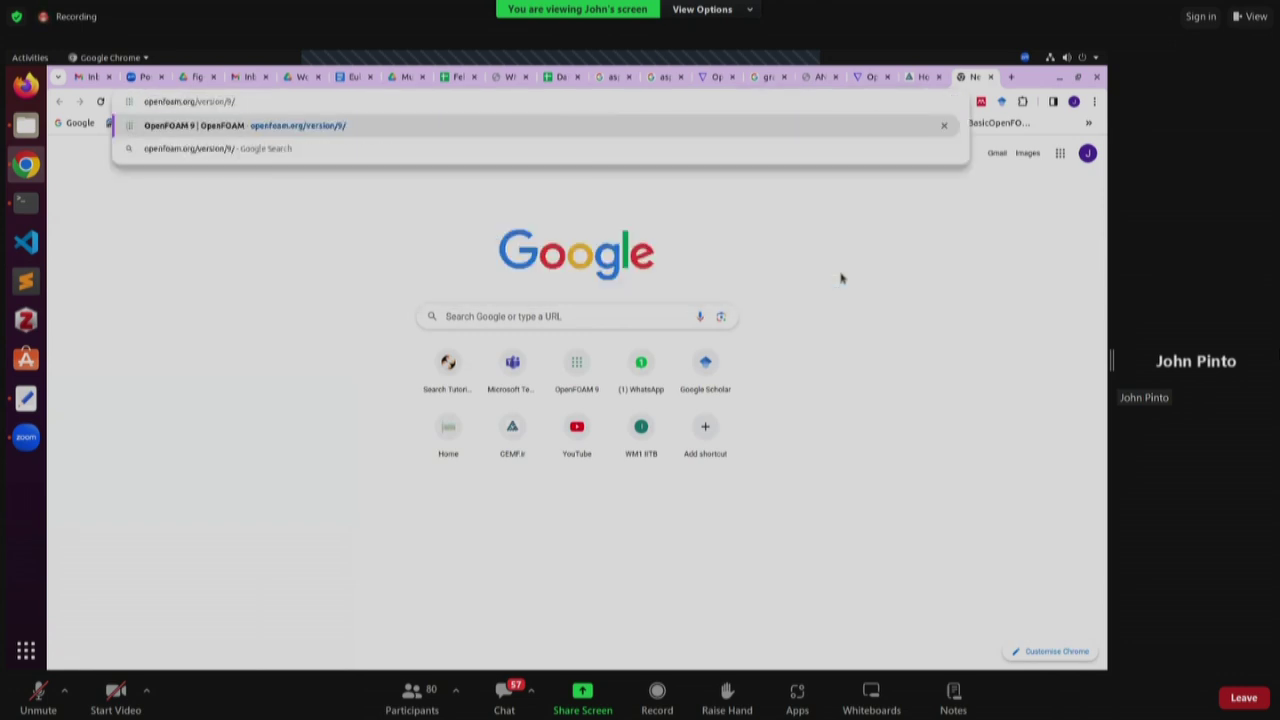
key(BackSpace)
key(BackSpace)
key(BackSpace)
key(BackSpace)
key(BackSpace)
key(BackSpace)
key(BackSpace)
key(BackSpace)
key(BackSpace)
key(BackSpace)
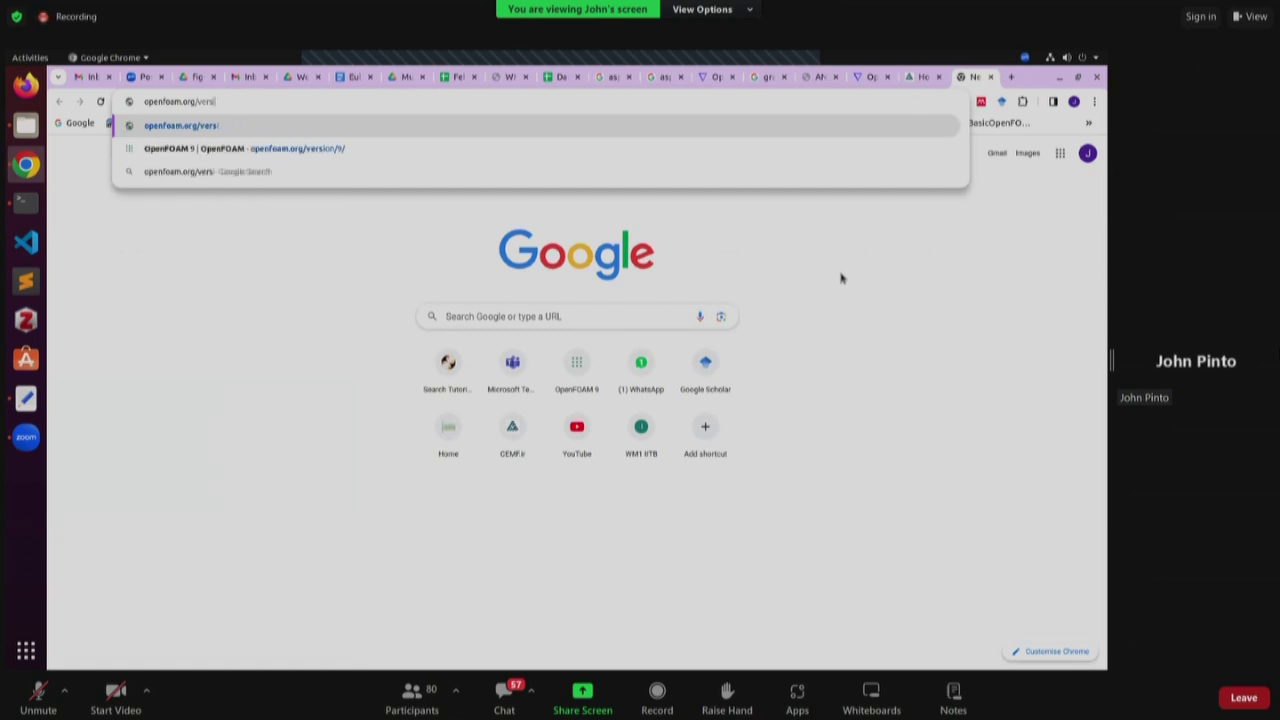
key(Return)
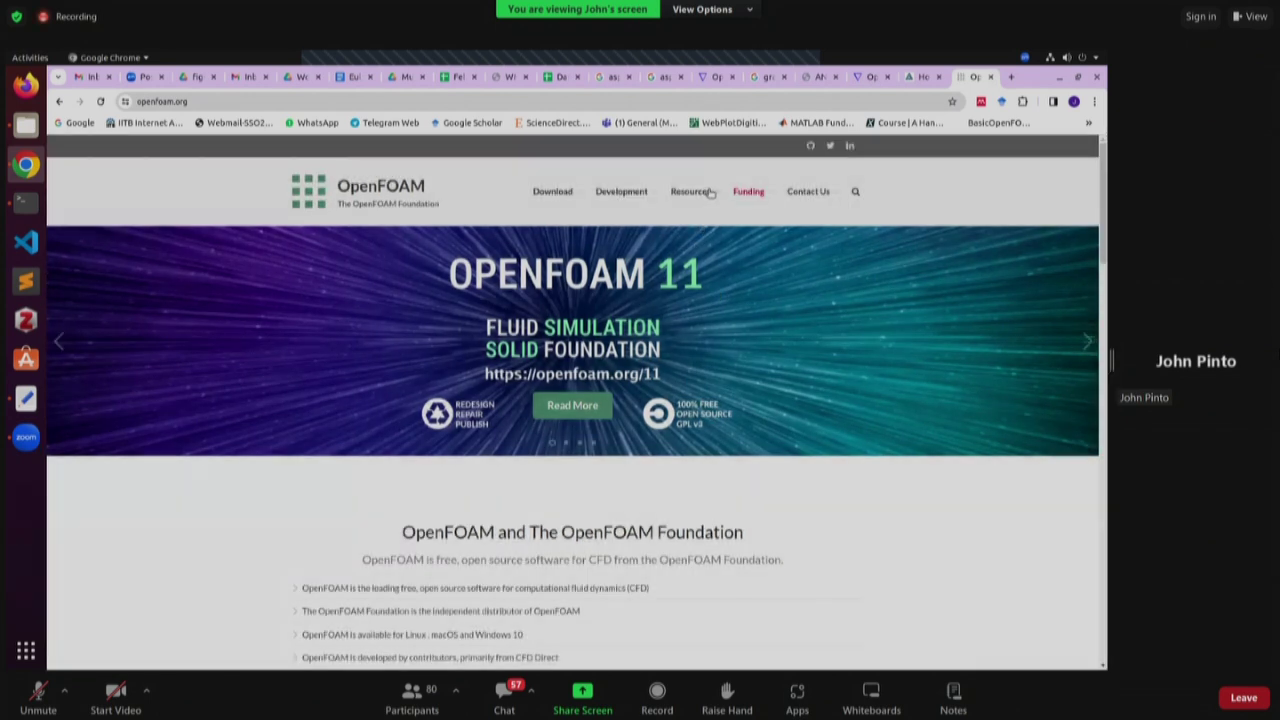
- Open the C++ Source Guide from the Resources menu and switch it to Version 9
mouse_move(700, 190)
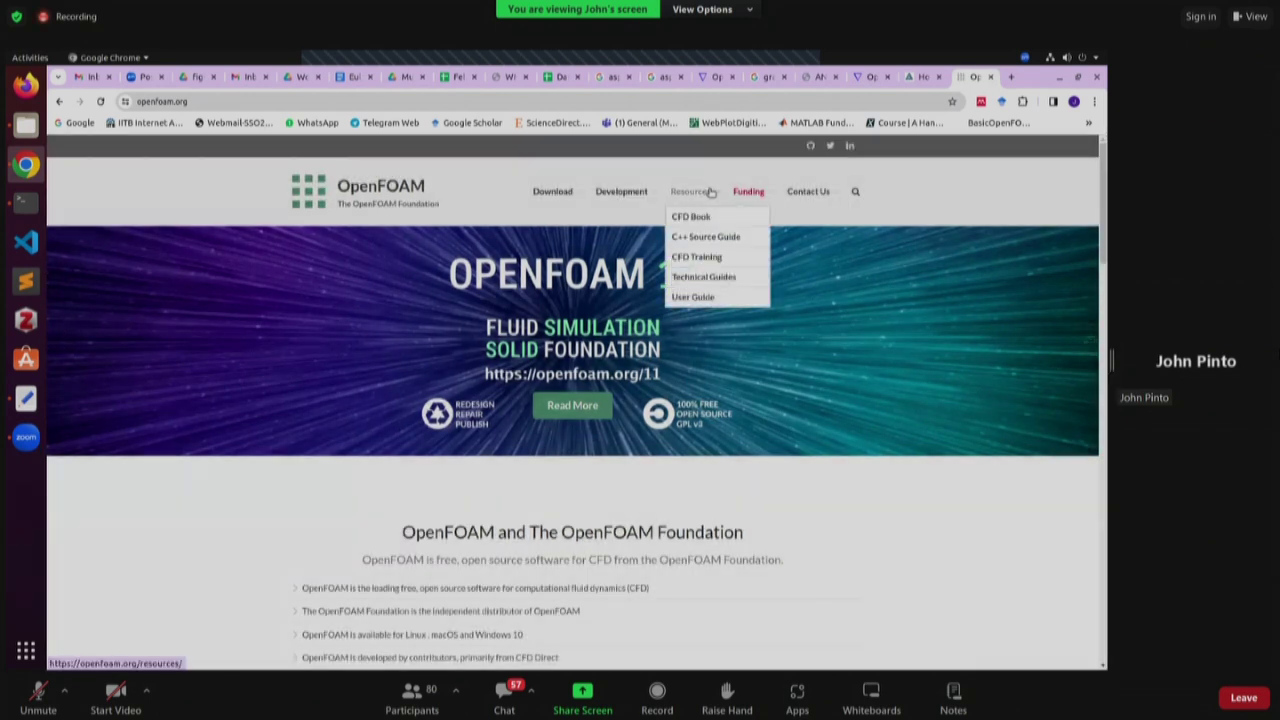
click(715, 238)
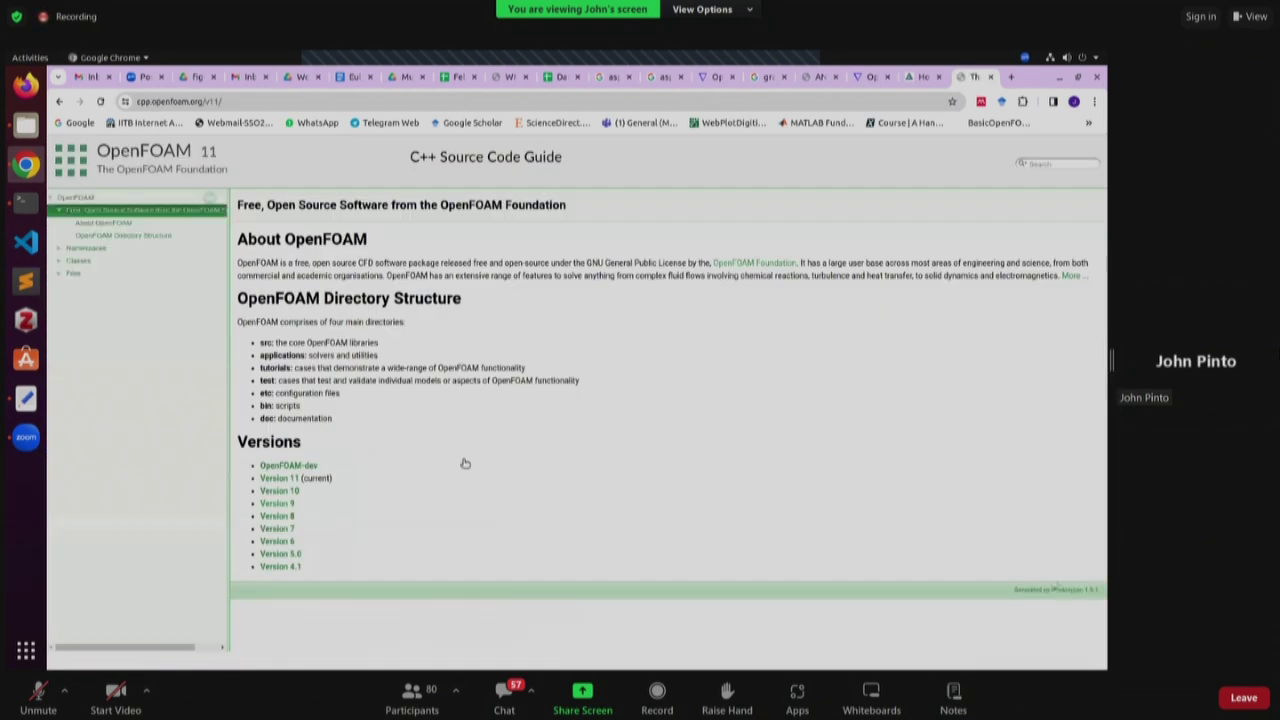
click(278, 504)
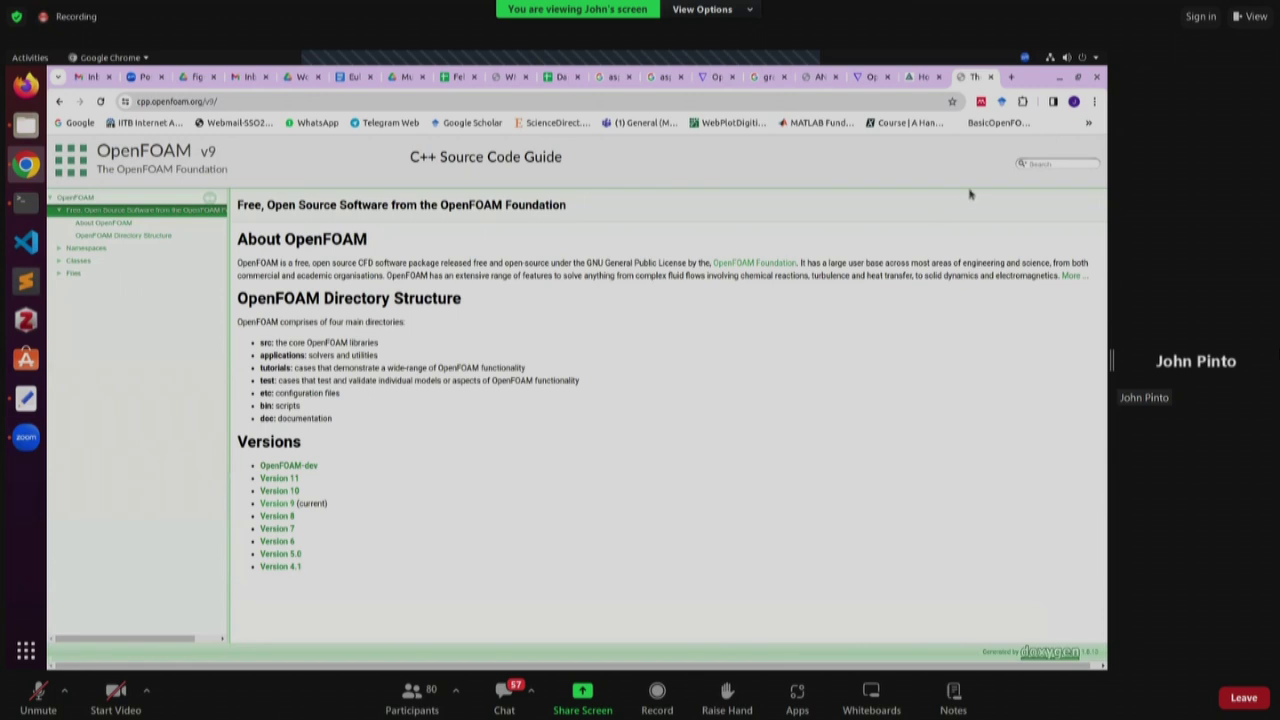
- Search the Source Guide for SchillerNaumann and open its class reference full-screen
click(1077, 76)
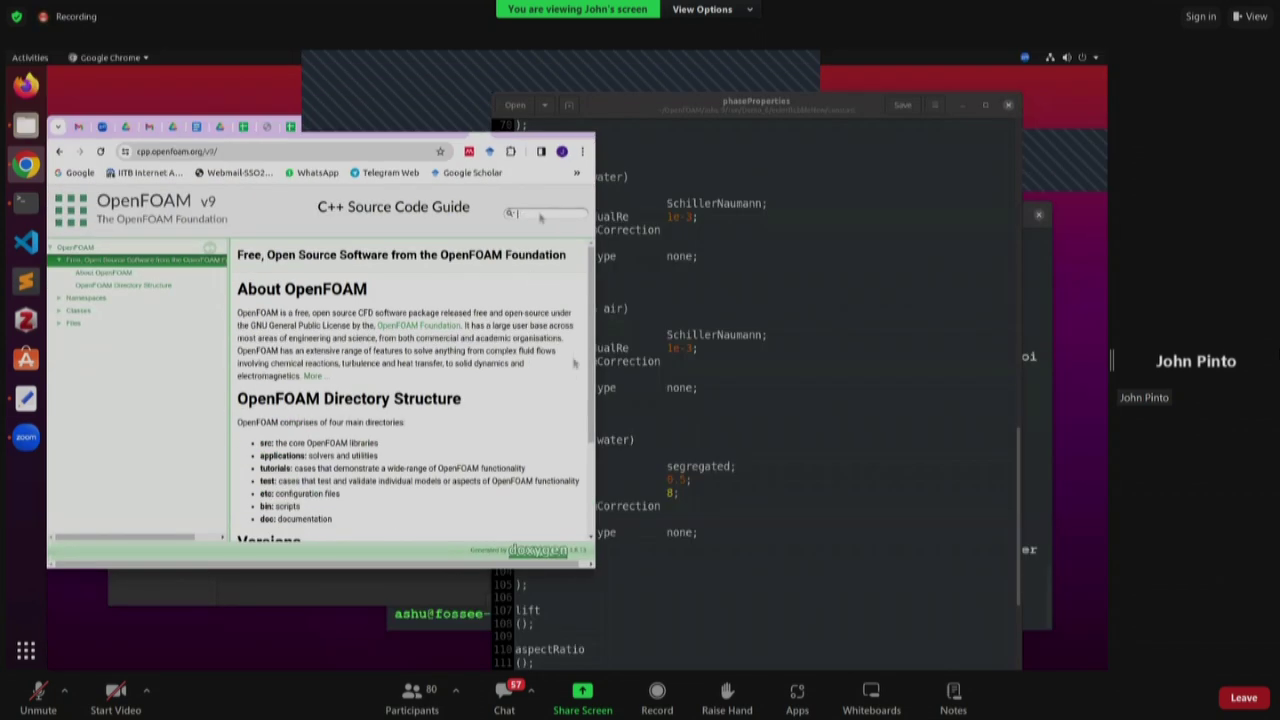
click(620, 302)
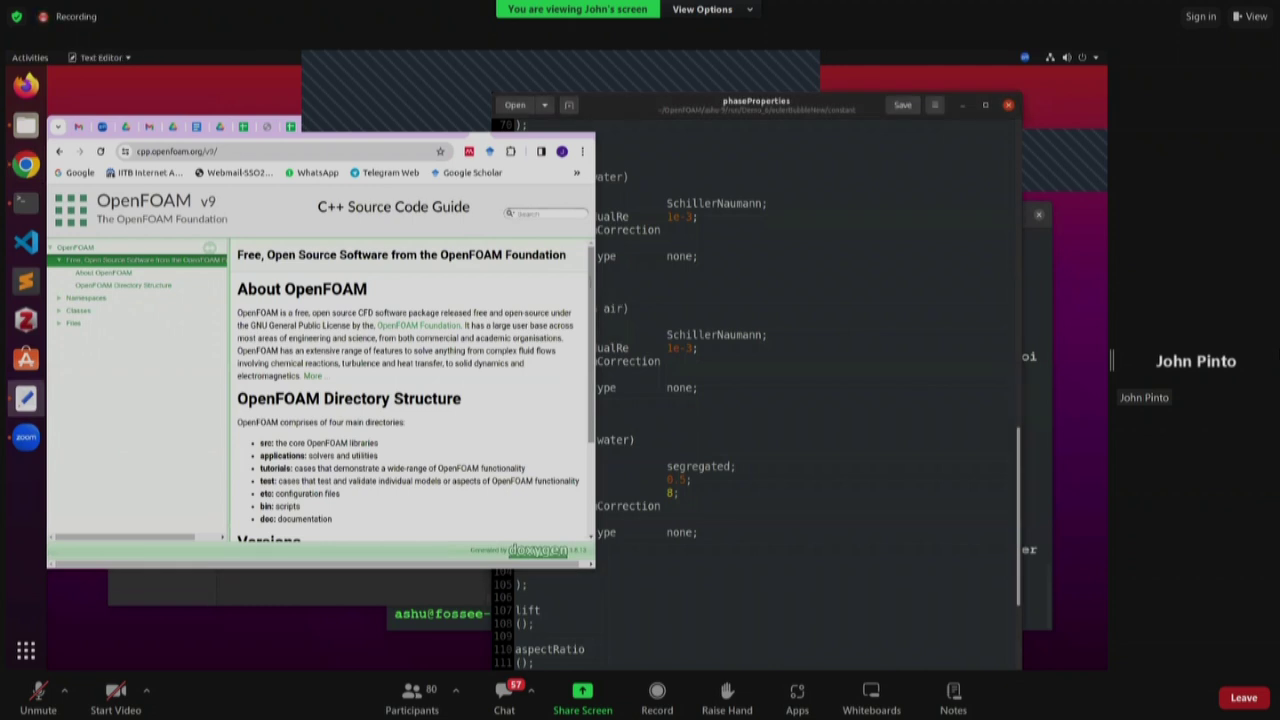
click(524, 212)
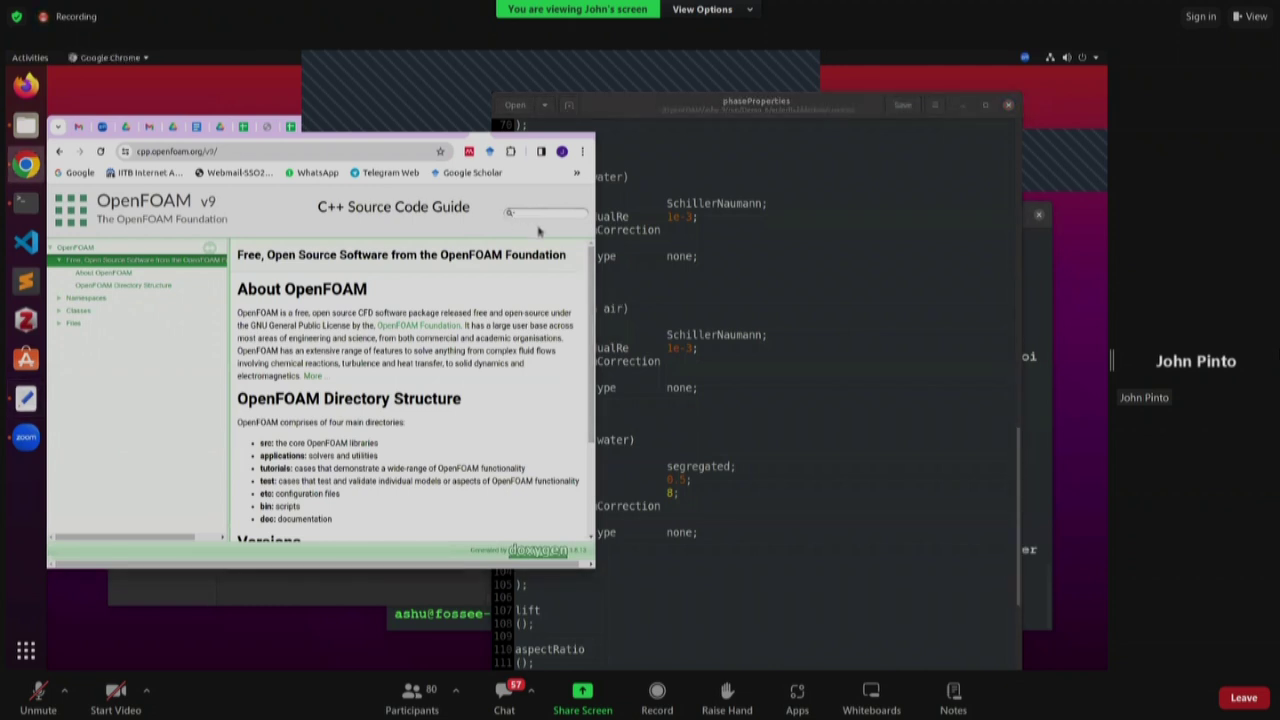
text(sol)
text(il)
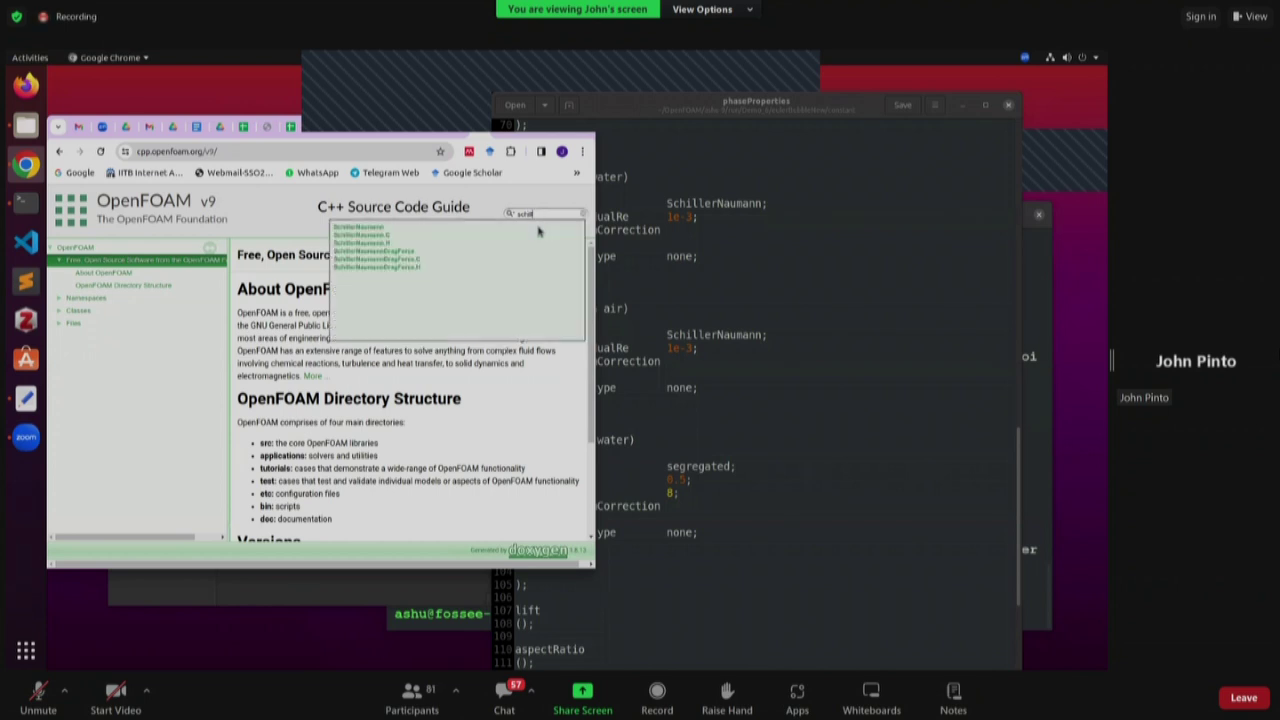
click(370, 228)
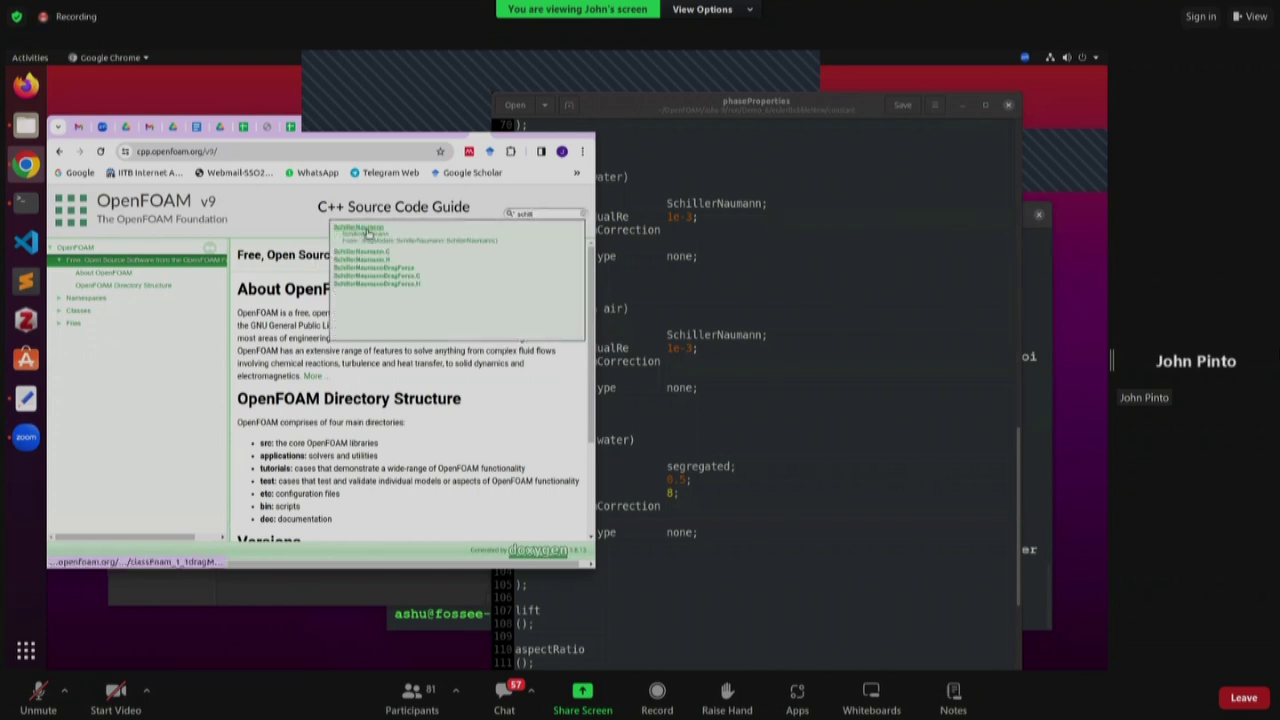
click(368, 234)
double_click(565, 131)
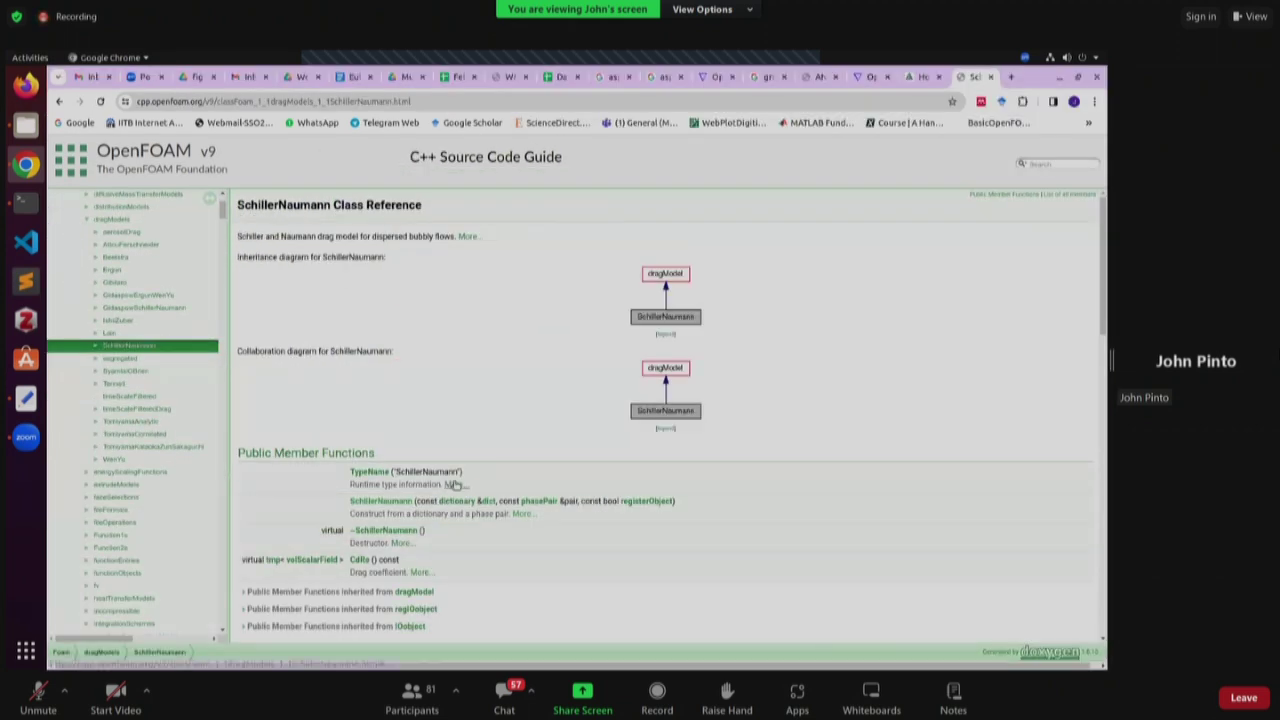
- Open SchillerNaumann.C from the Detailed Description, read it on GitHub, then close that tab
scroll(458, 488, down, 6)
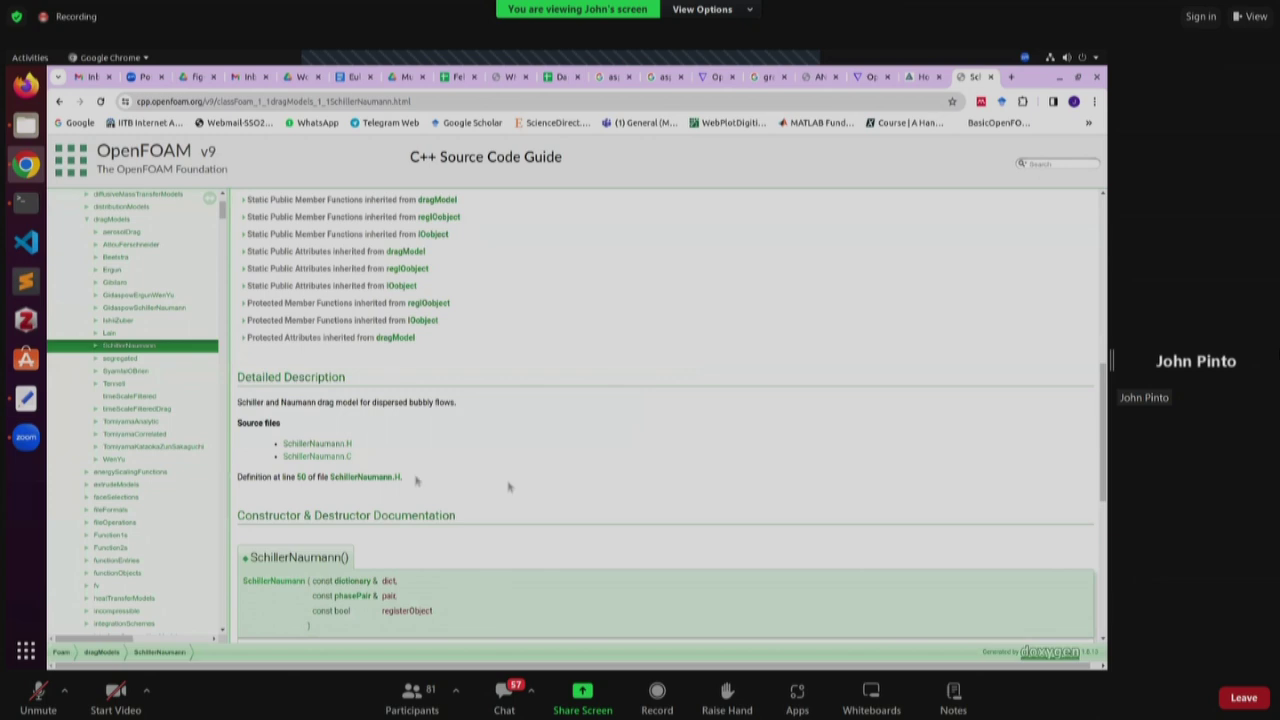
click(334, 459)
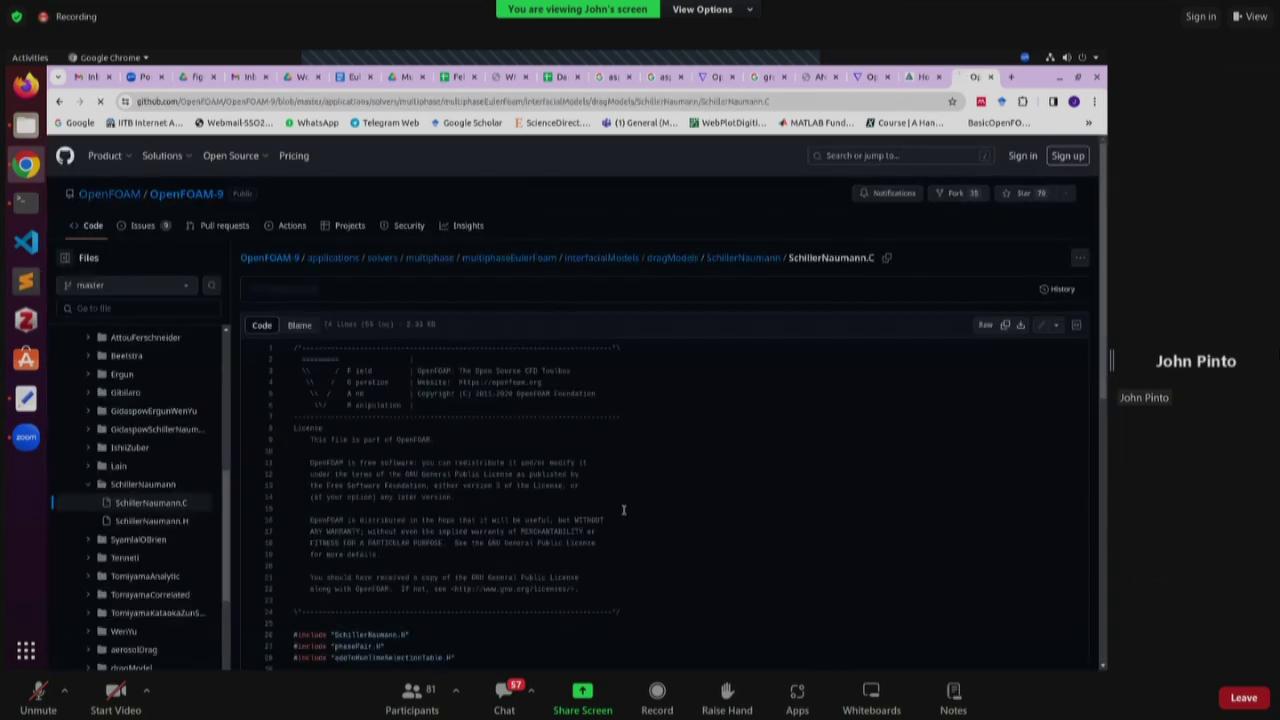
scroll(673, 424, down, 5)
scroll(673, 424, down, 5)
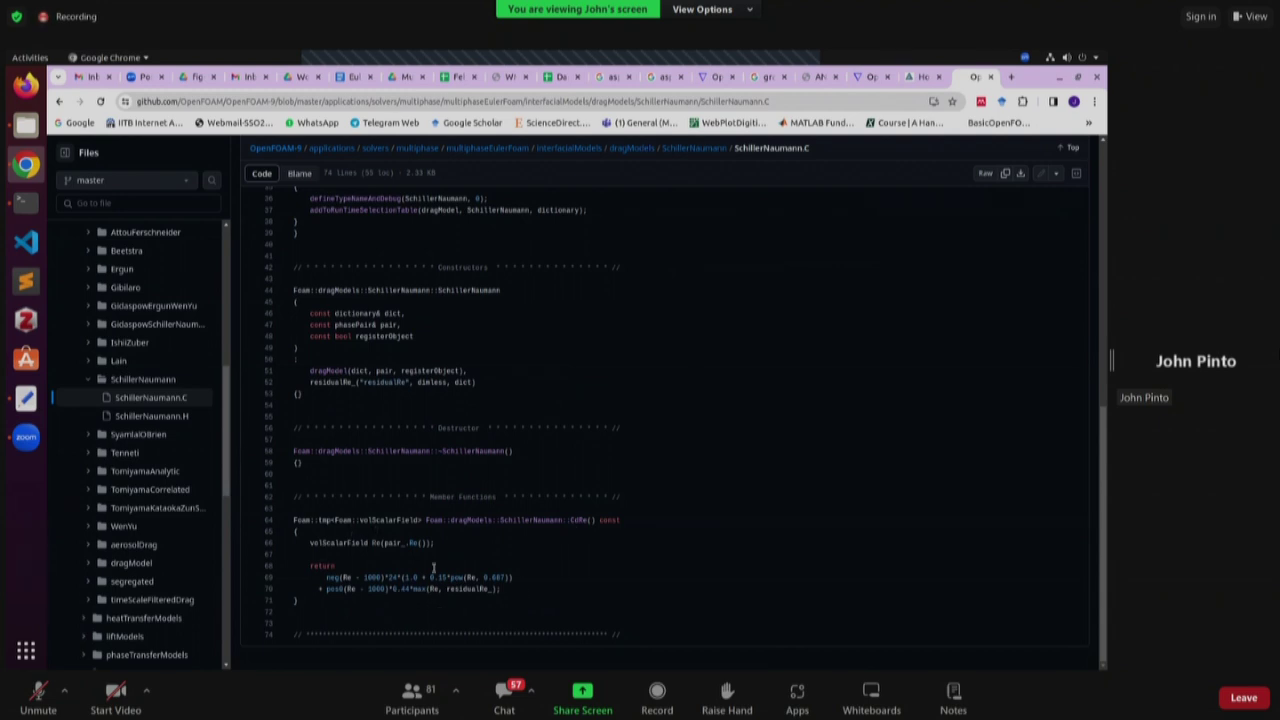
scroll(527, 538, up, 5)
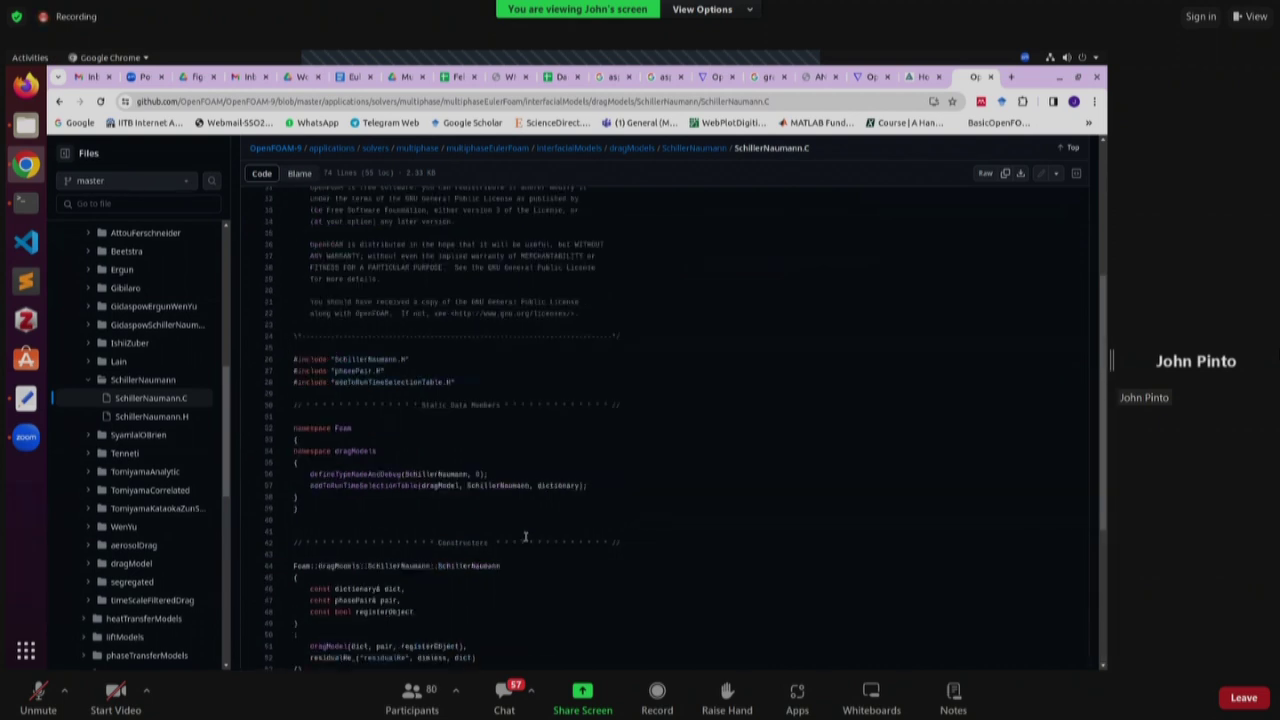
scroll(527, 538, up, 5)
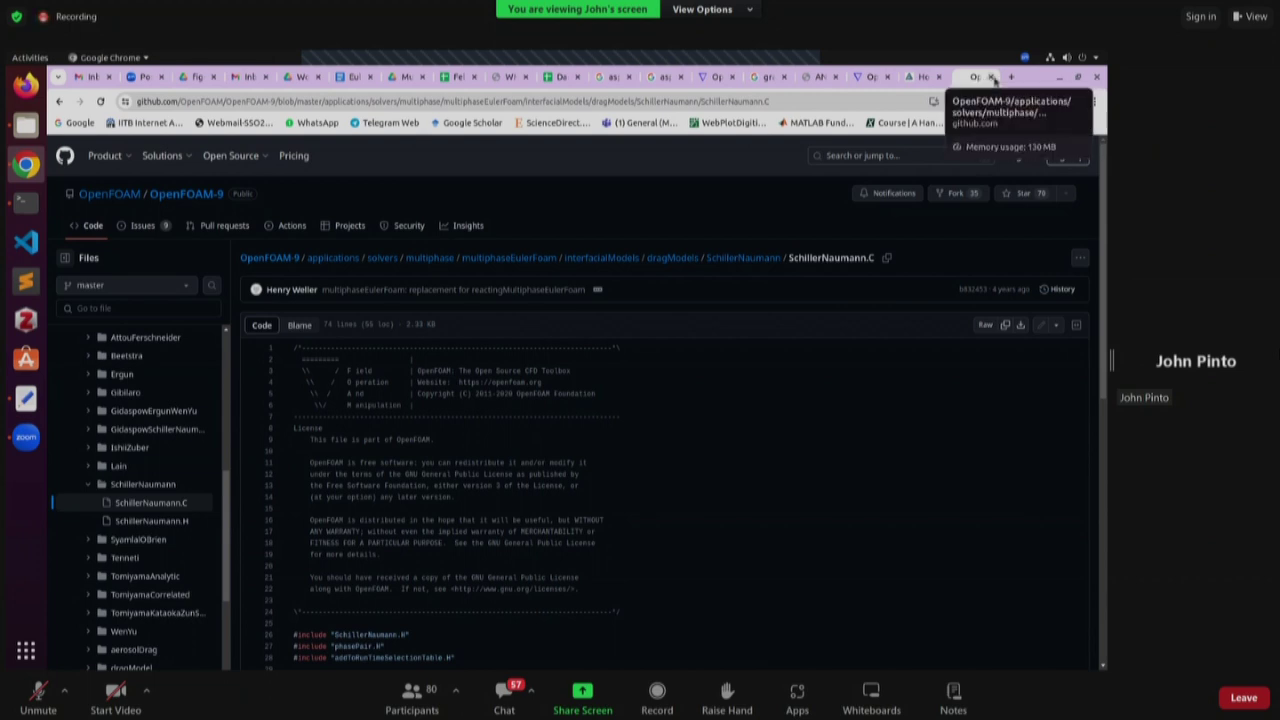
click(992, 77)
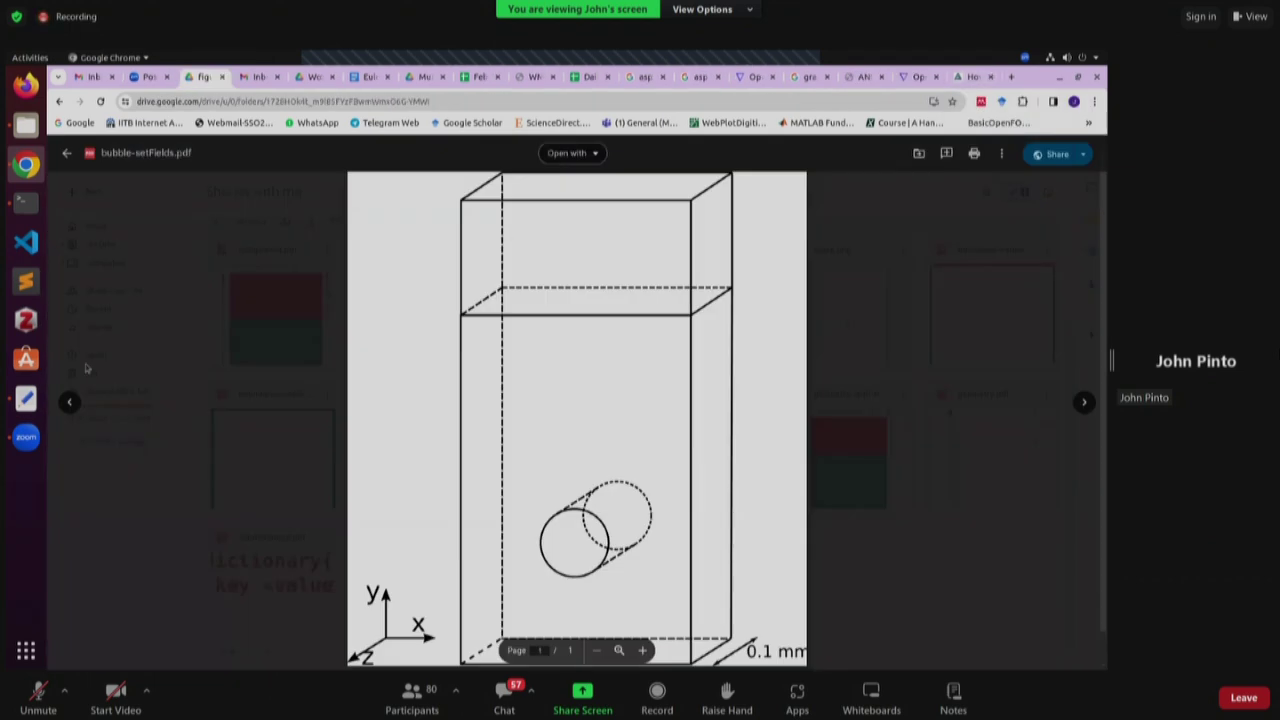
- Scroll phaseProperties to its empty lift, virtualMass, heatTransfer, wallLubrication and turbulentDispersion lists, then back up
click(26, 398)
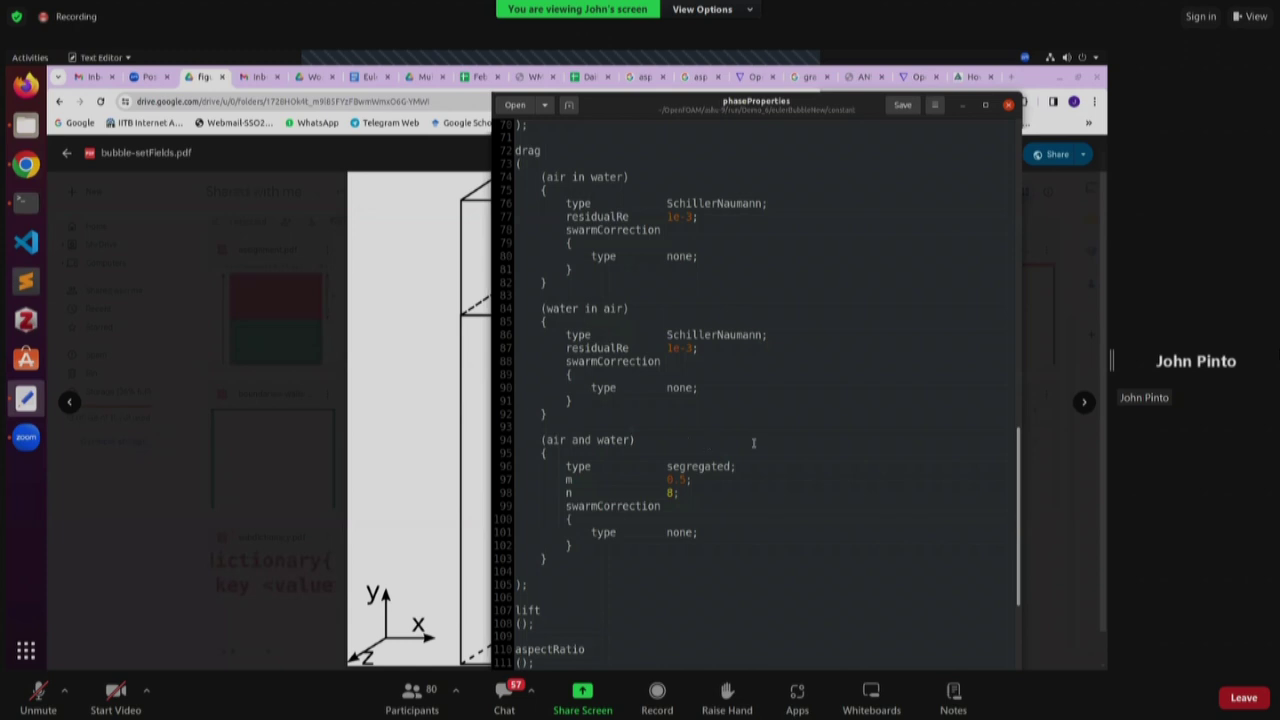
scroll(754, 443, down, 6)
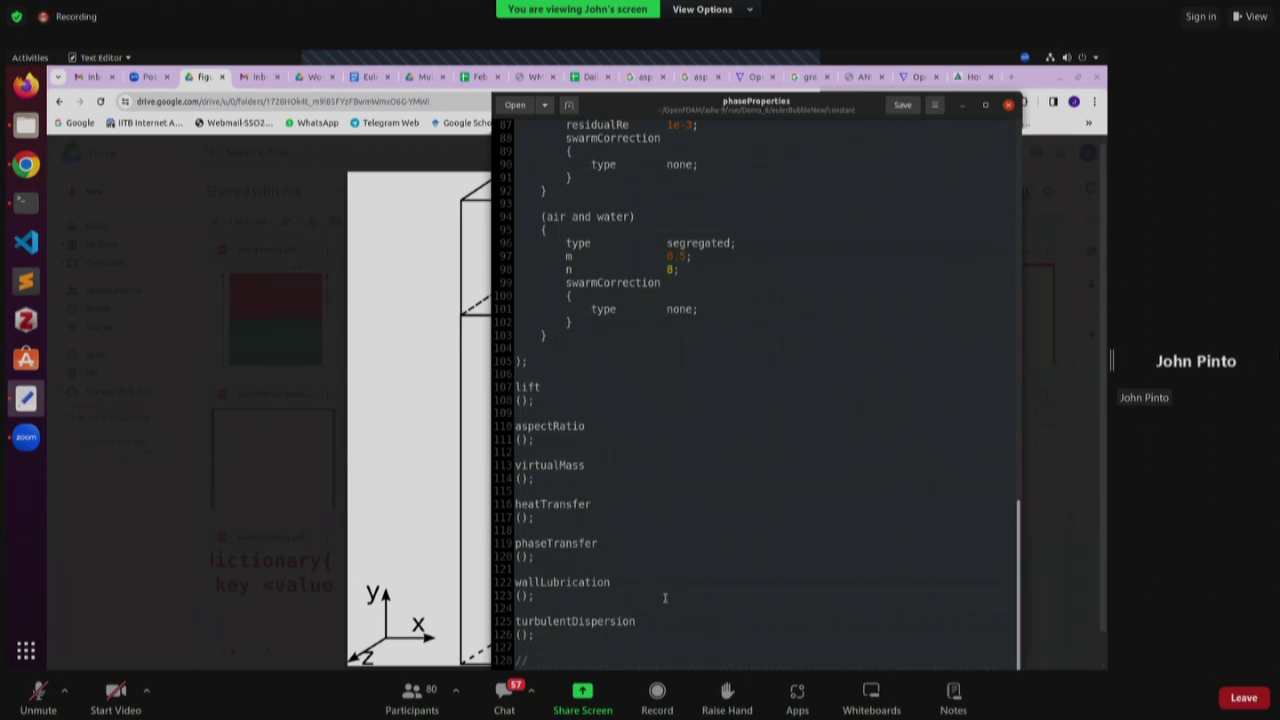
scroll(713, 514, up, 13)
scroll(729, 446, up, 16)
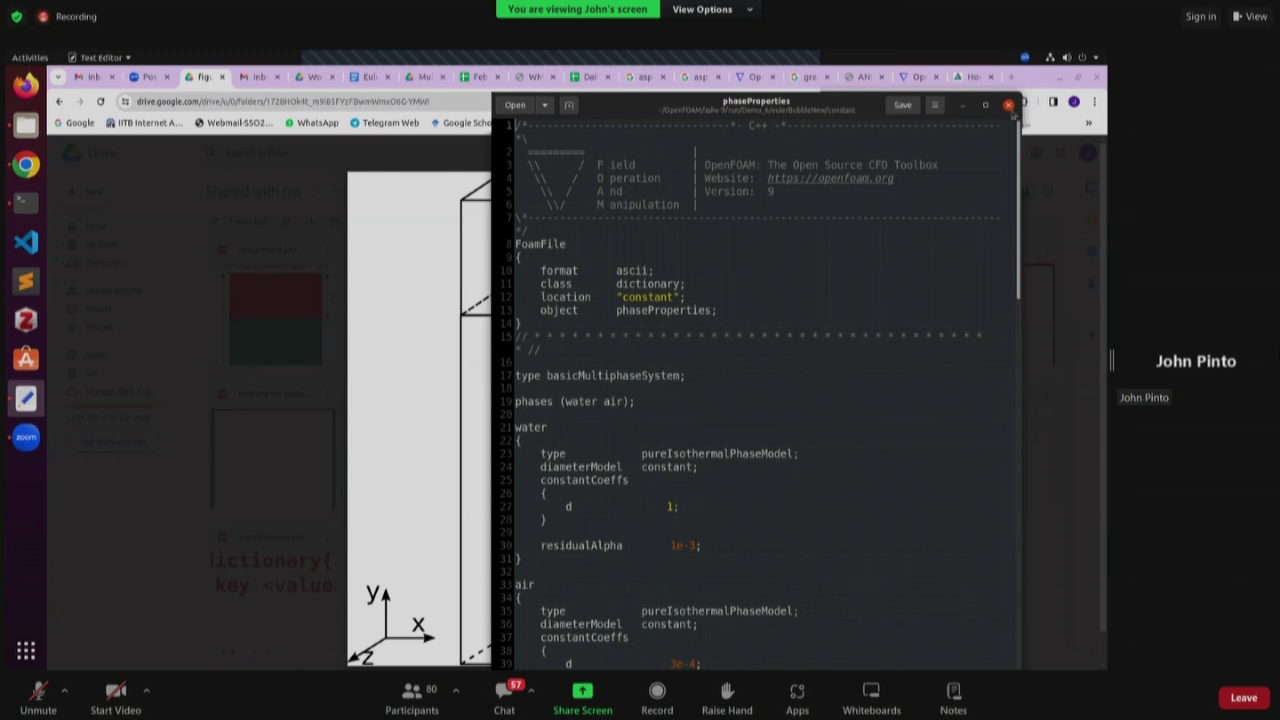
- Close phaseProperties, review thermophysicalProperties.air (molWeight 28.9, Cp 1007, Pr 0.7), then close it
click(1009, 105)
click(26, 125)
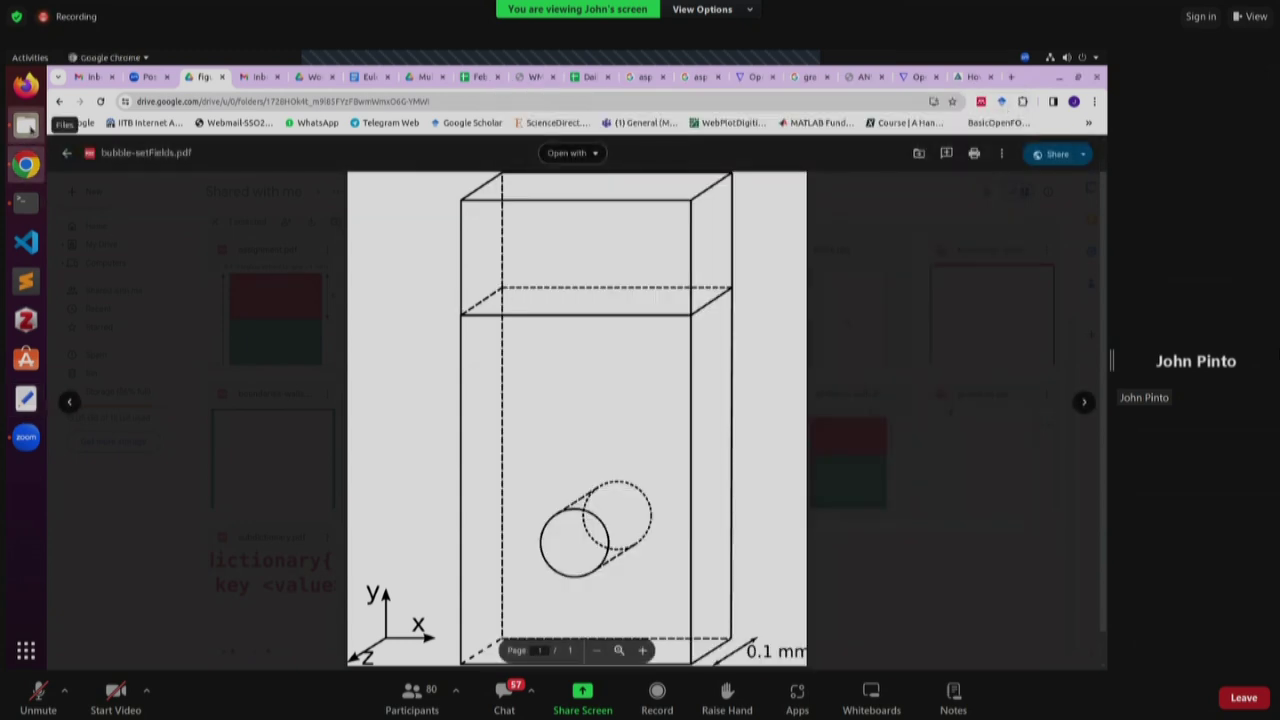
double_click(308, 340)
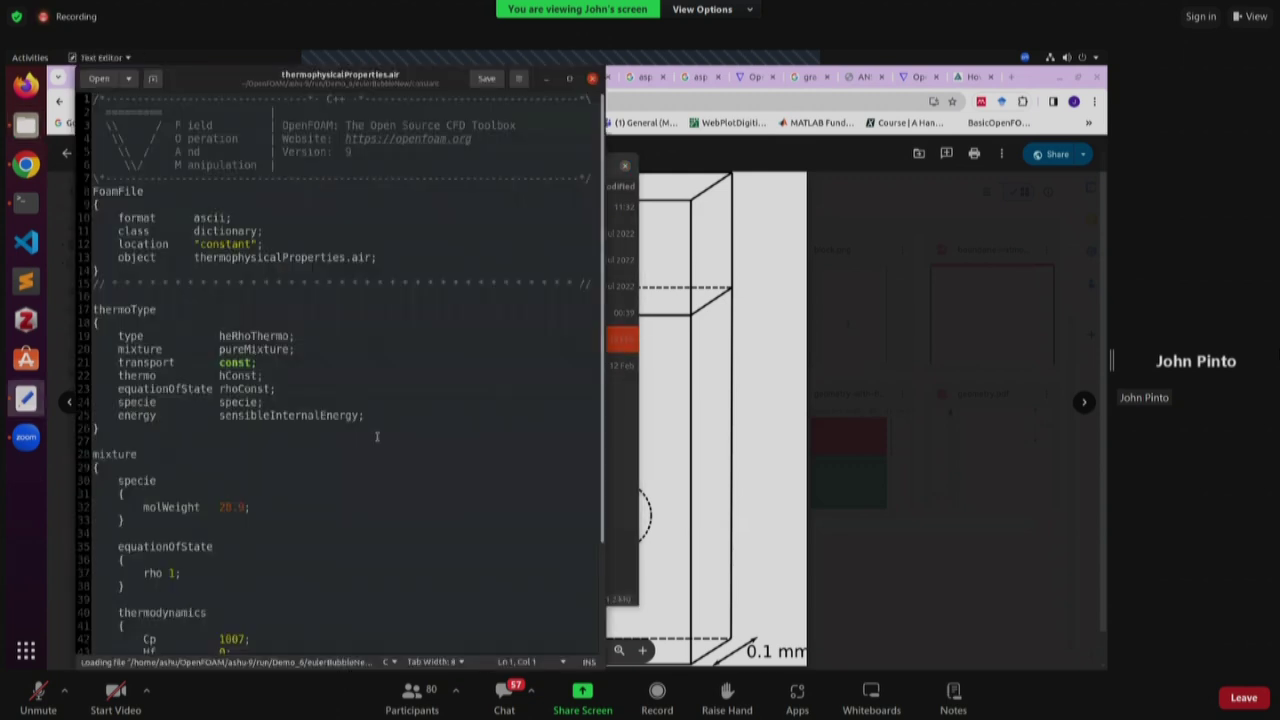
scroll(377, 436, down, 3)
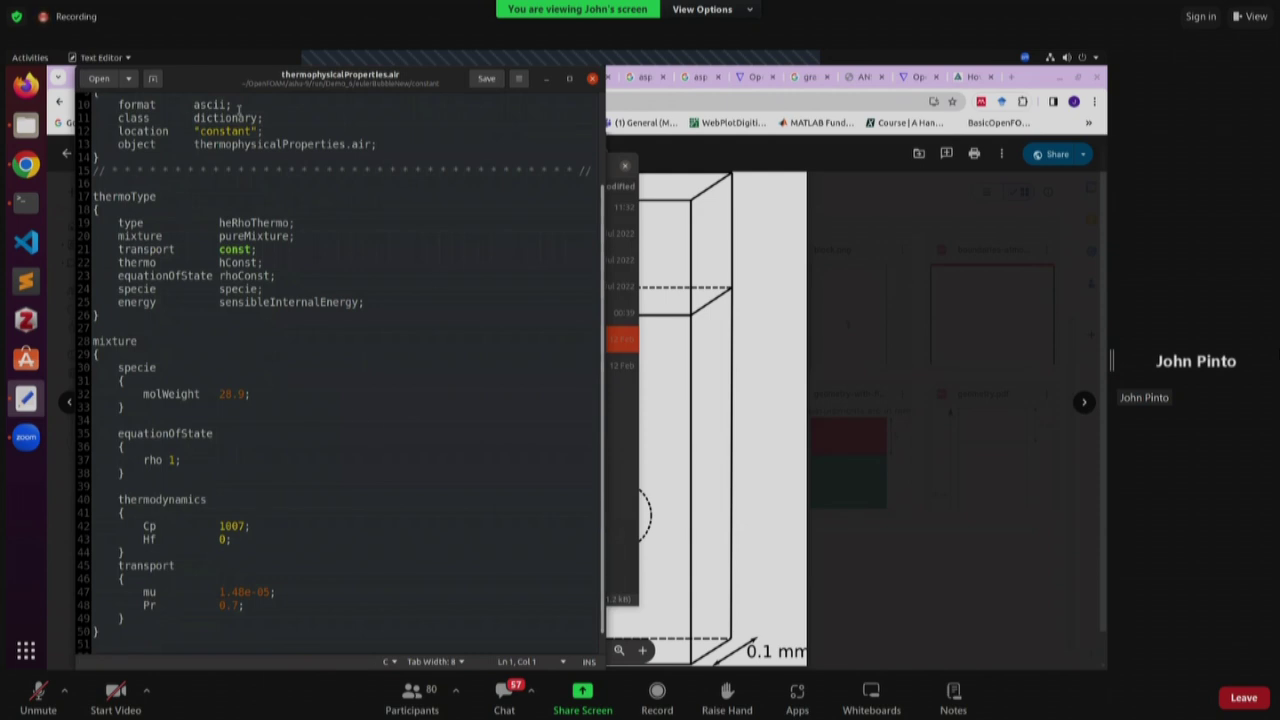
drag(231, 82, 383, 160)
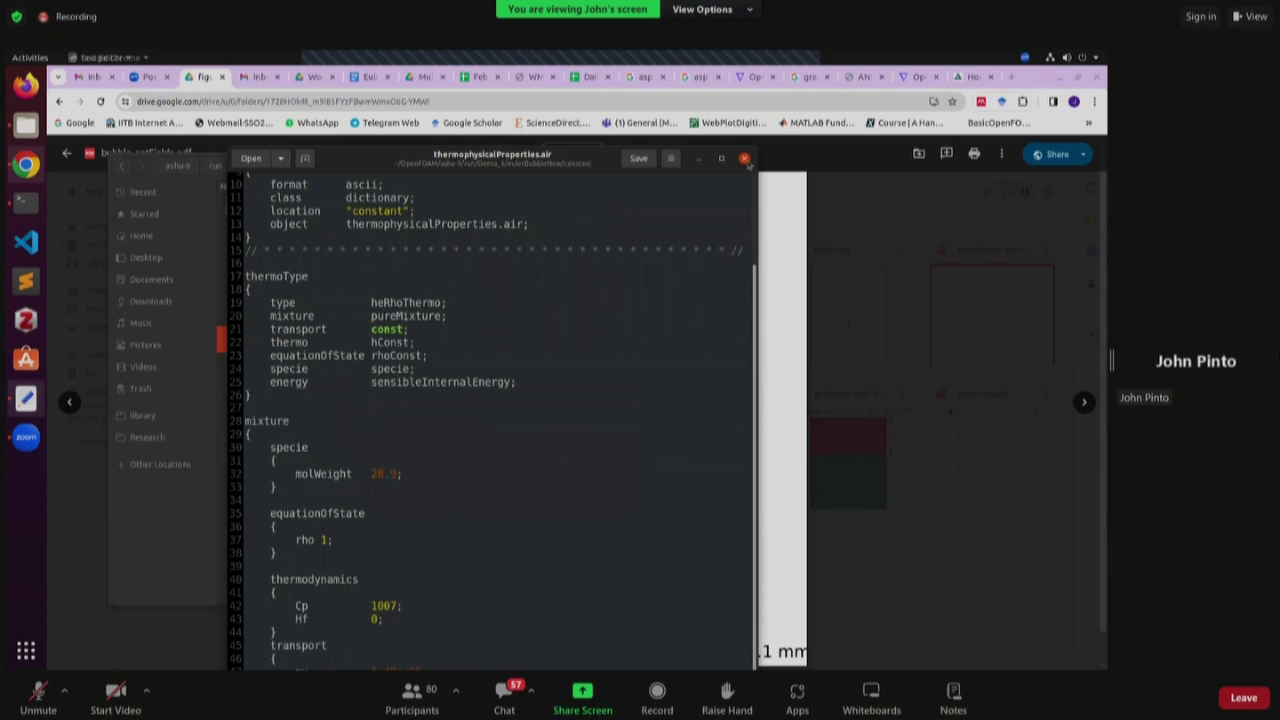
click(744, 158)
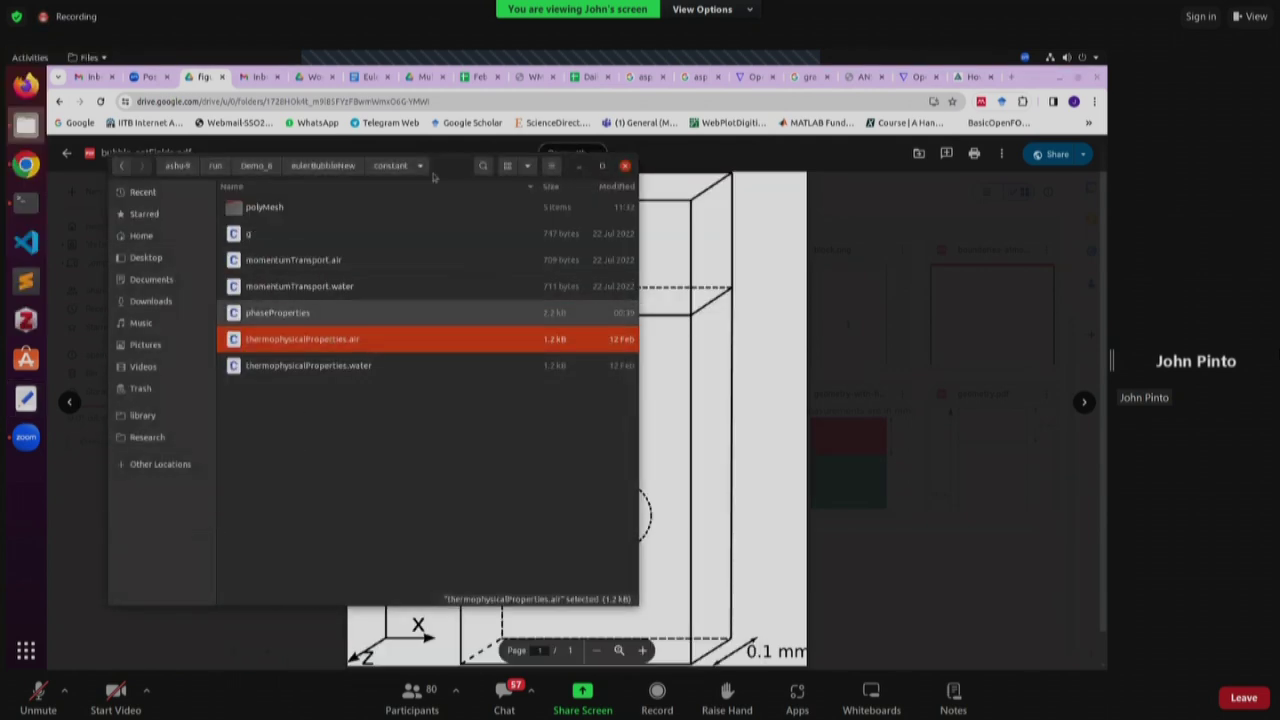
- Open system/decomposeParDict from the case folder, look it over, and close it
click(328, 167)
click(274, 262)
double_click(274, 262)
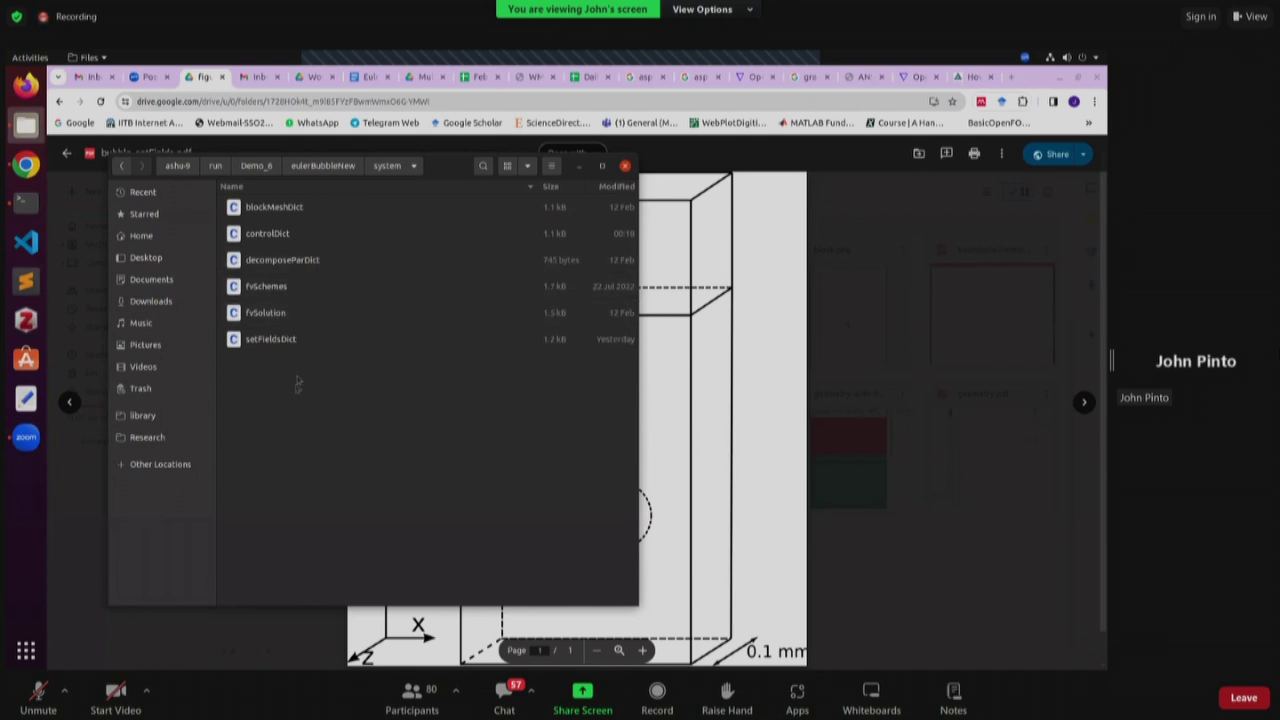
double_click(309, 259)
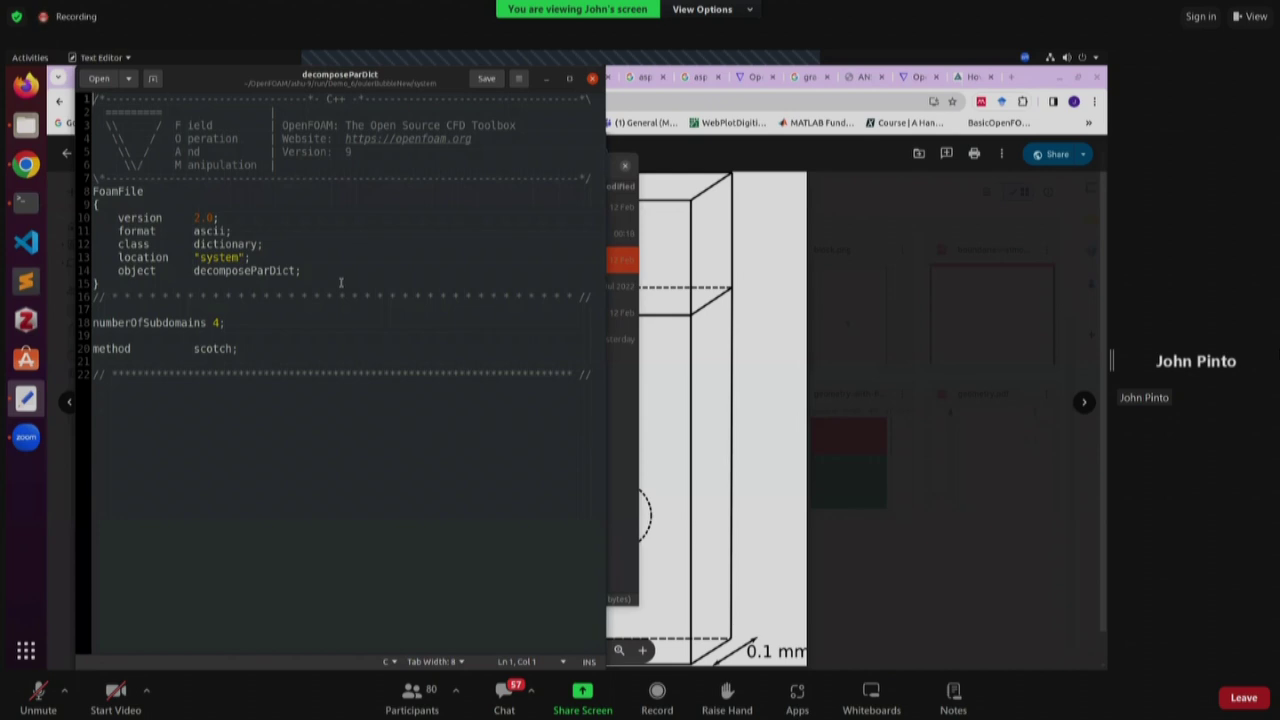
drag(232, 90, 262, 142)
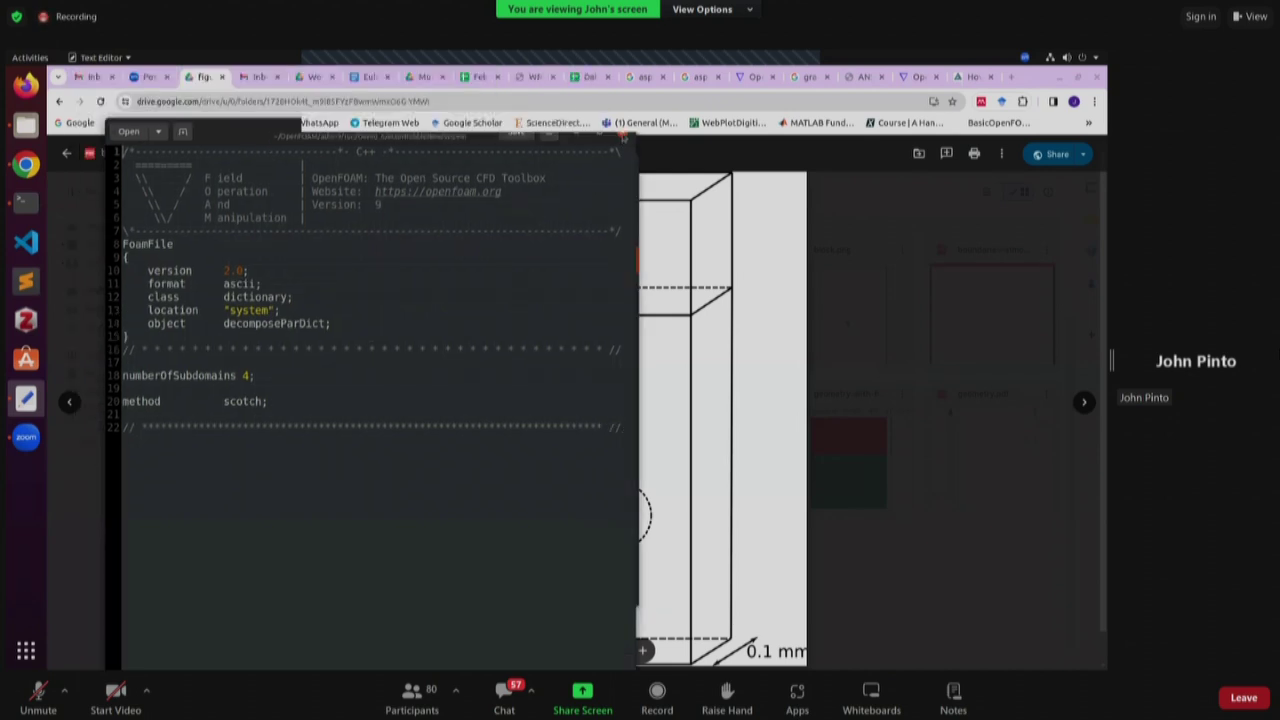
click(622, 136)
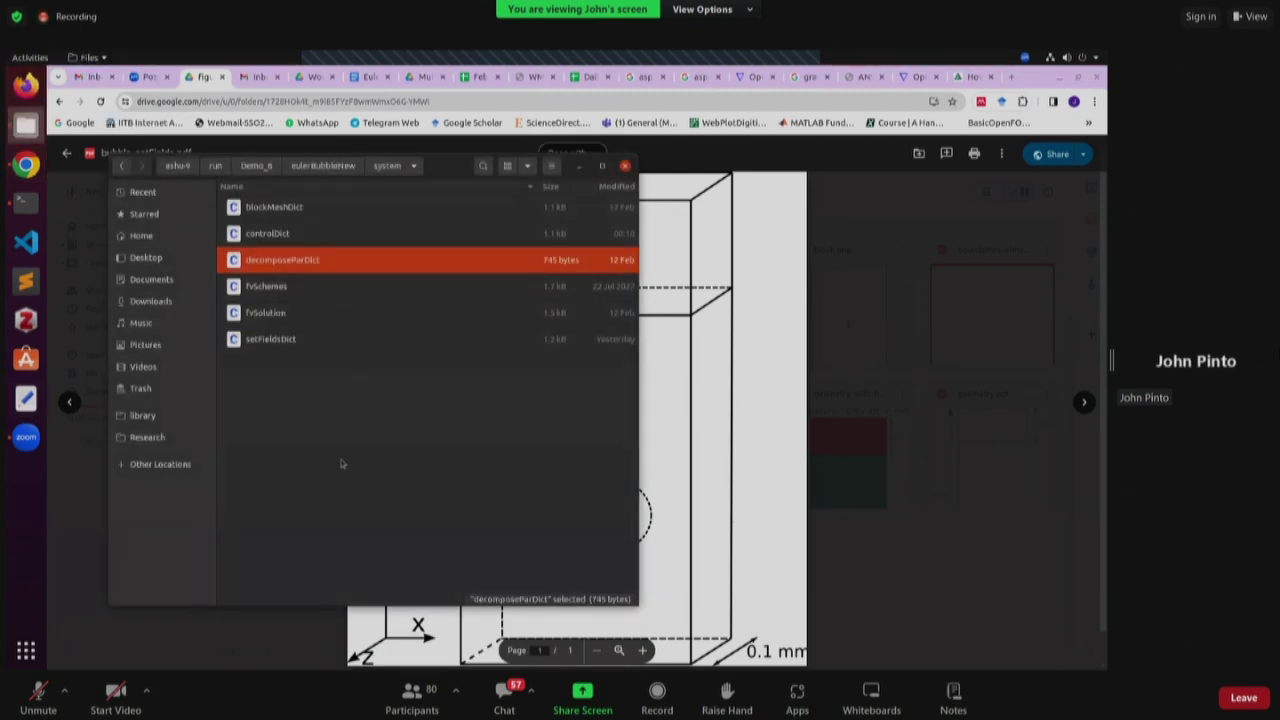
- Return Files to the eulerBubbleNew case folder and bring the terminal forward
click(341, 174)
click(345, 308)
right_click(328, 354)
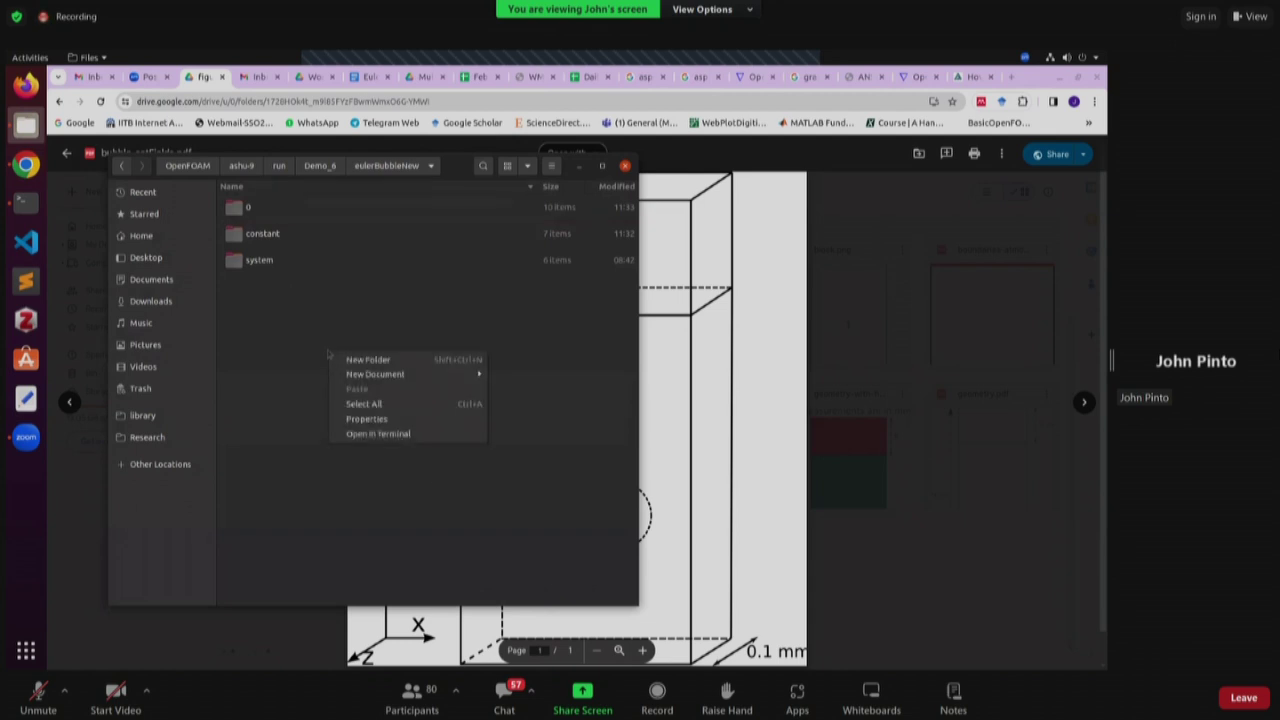
click(368, 456)
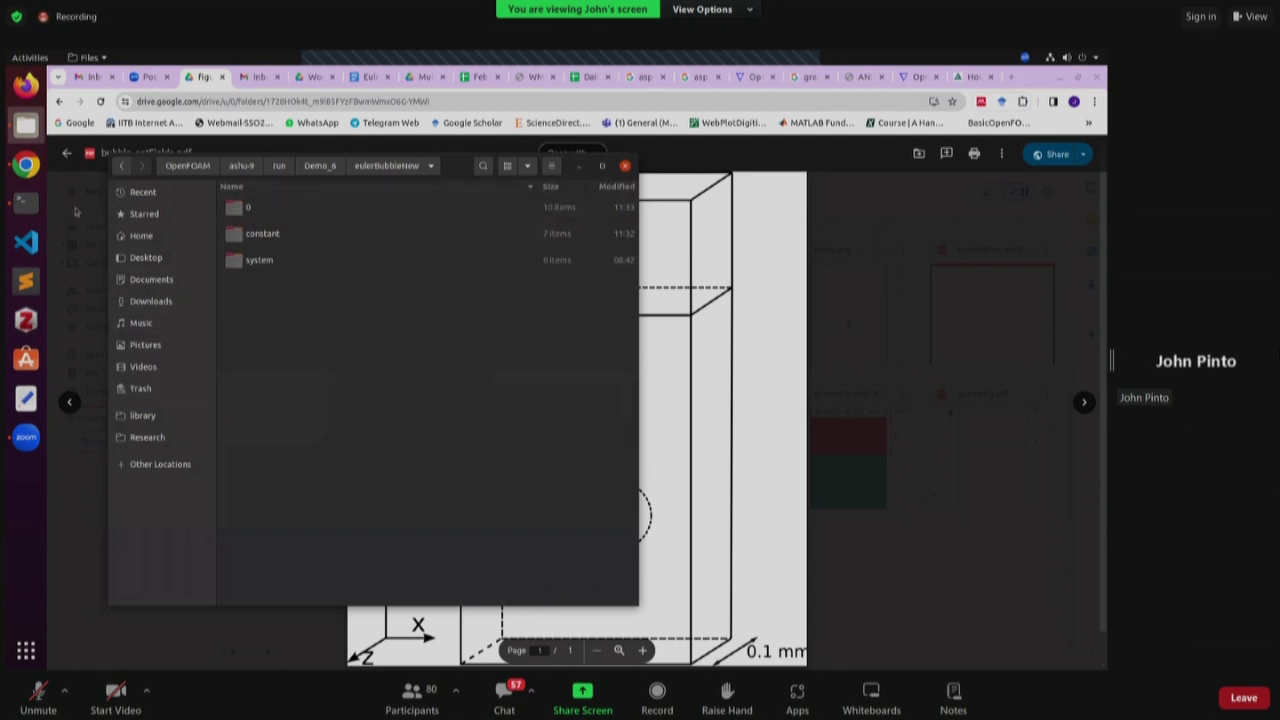
click(26, 201)
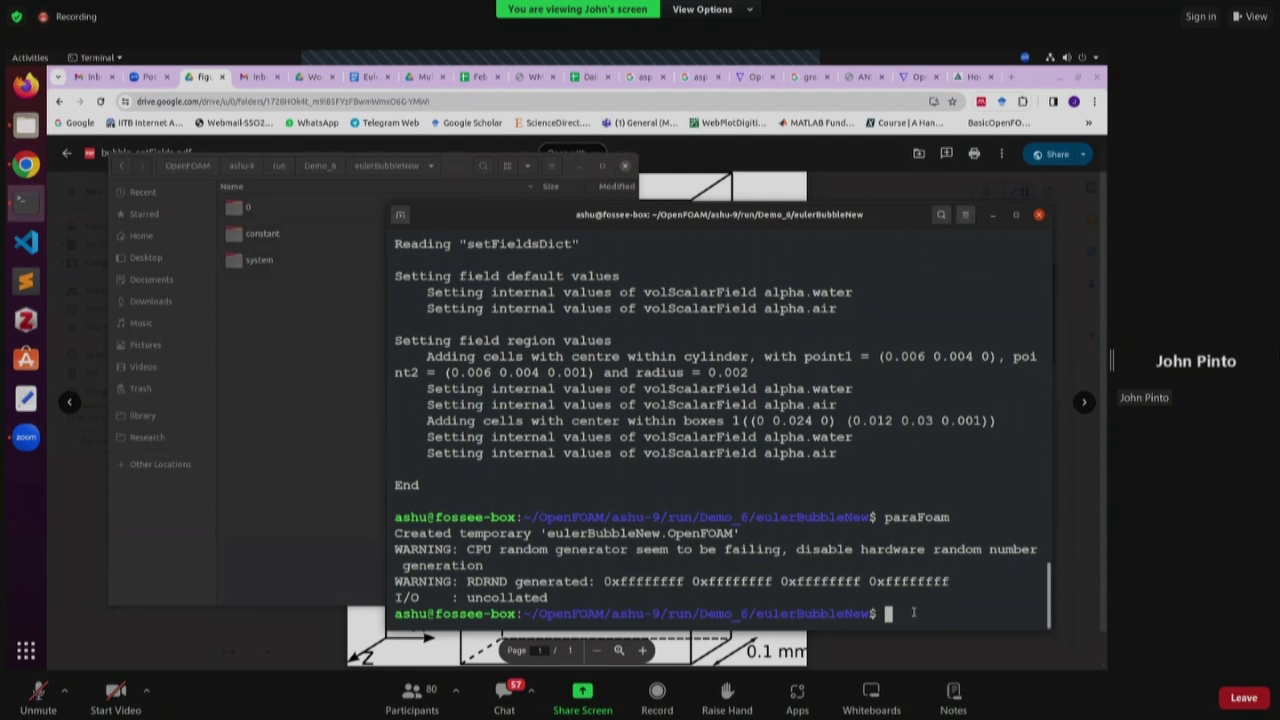
- Run decomposePar to split the mesh into four 810-cell subdomains, processor0 to processor3
text(setFields)
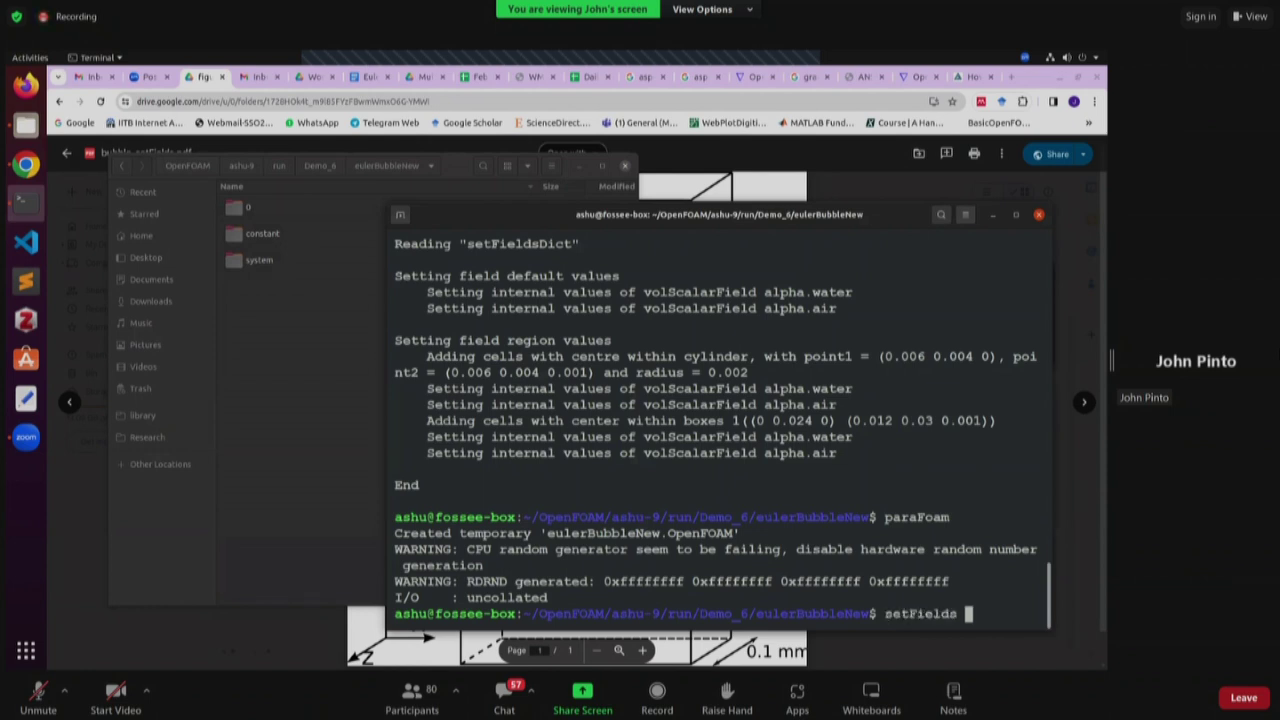
key(Up)
key(Up)
key(Up)
key(Down)
key(Down)
key(Down)
key(Up)
key(Down)
key(Up)
key(Down)
text(decompo)
key(Tab)
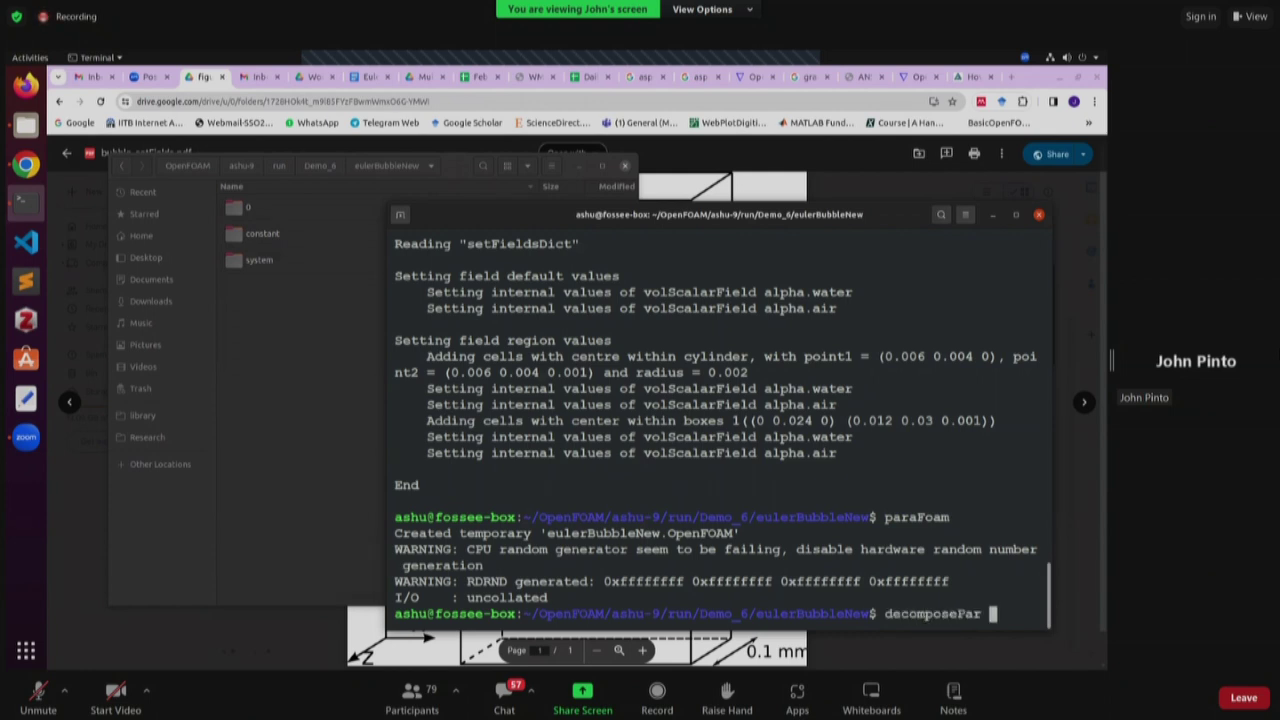
key(Return)
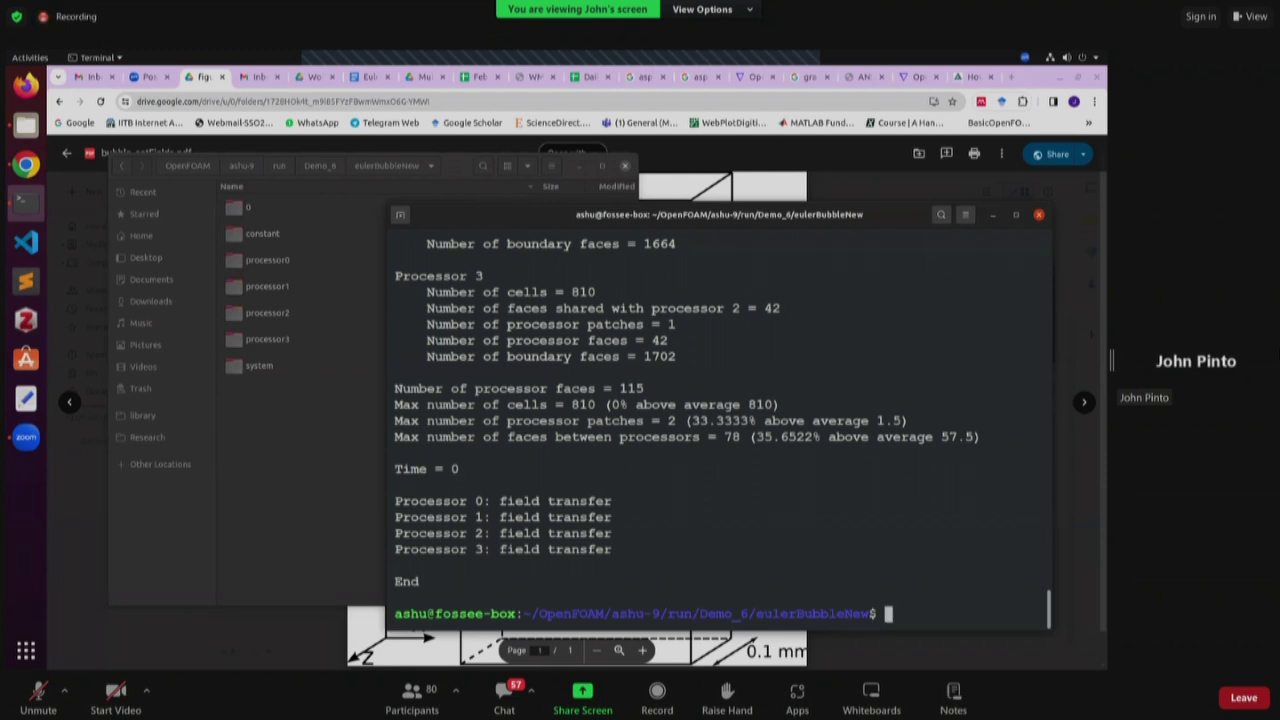
- Run mpirun -np 4 multiphaseEulerFoam -parallel, reconstructPar up to time 0.3, then launch paraFoam
text(mpirun -np 4)
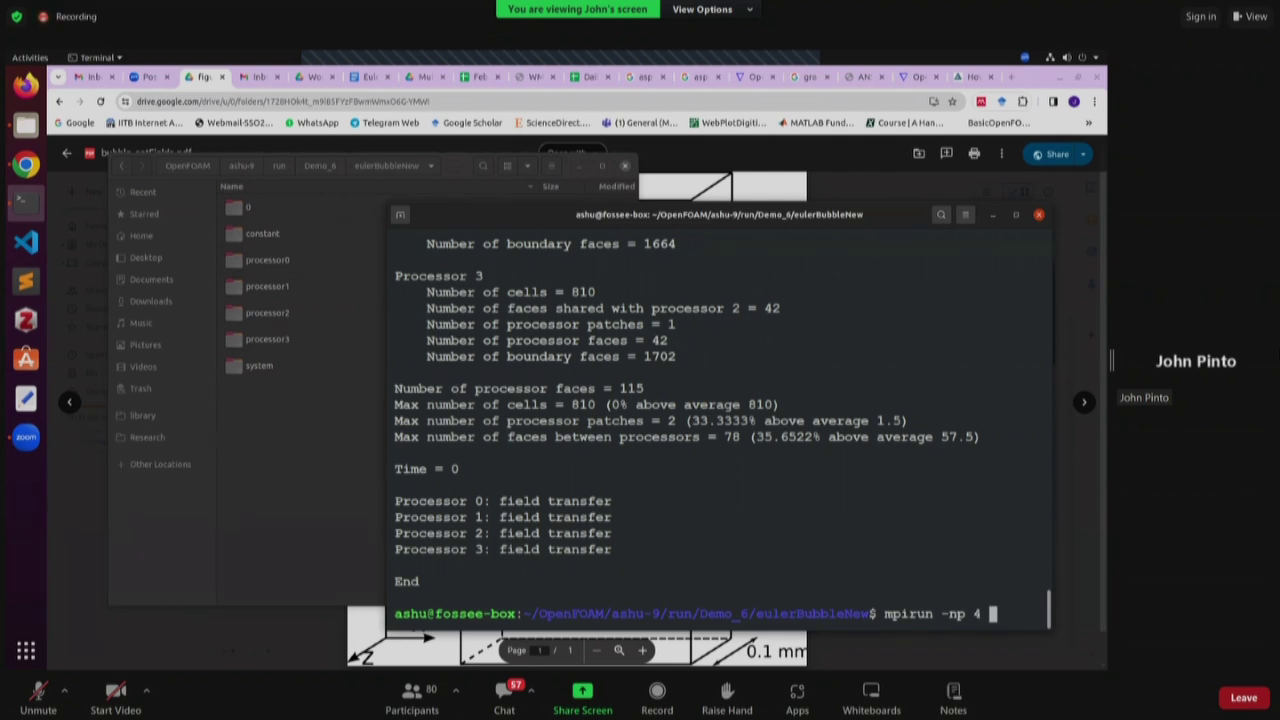
text( multiphase)
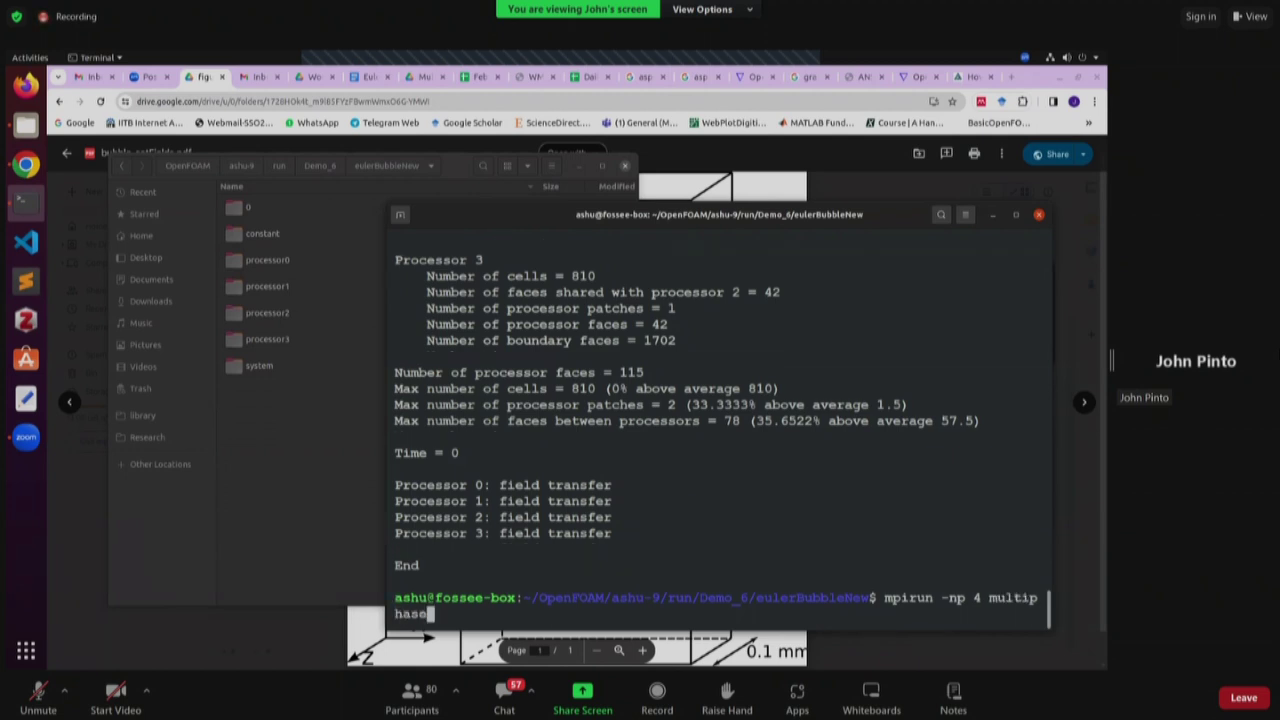
text(EulerFoam -parallel)
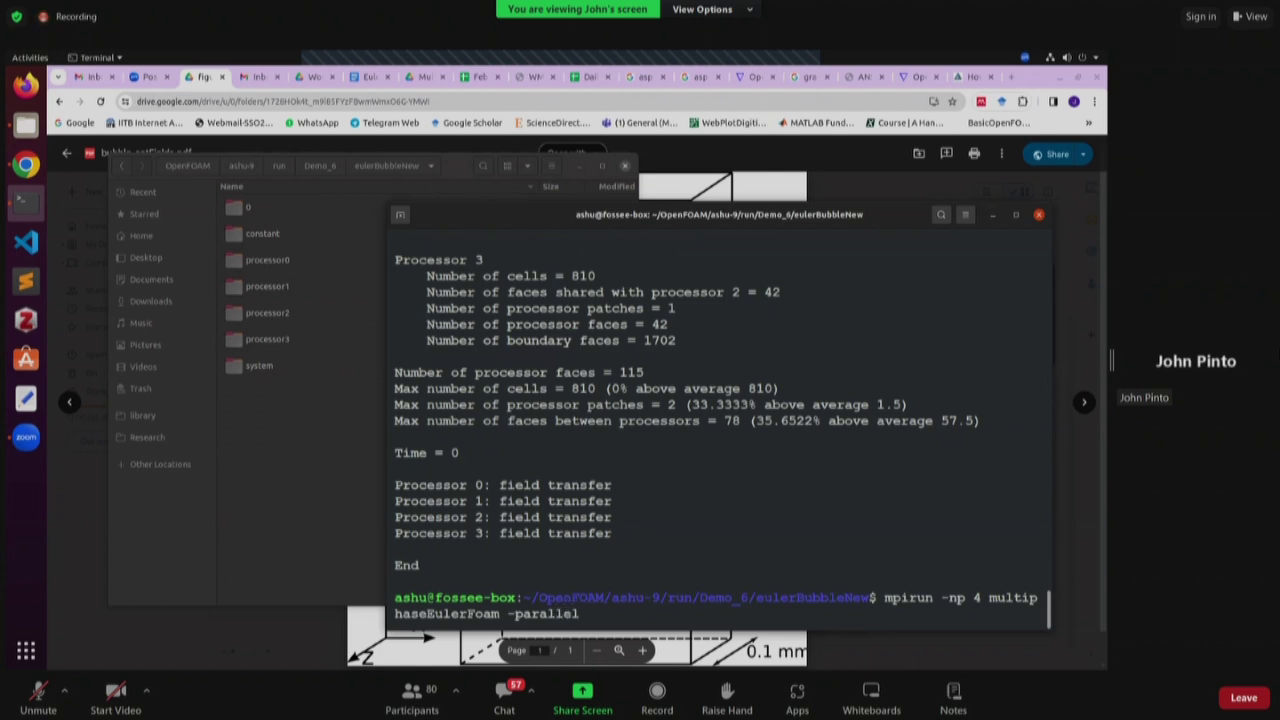
key(Return)
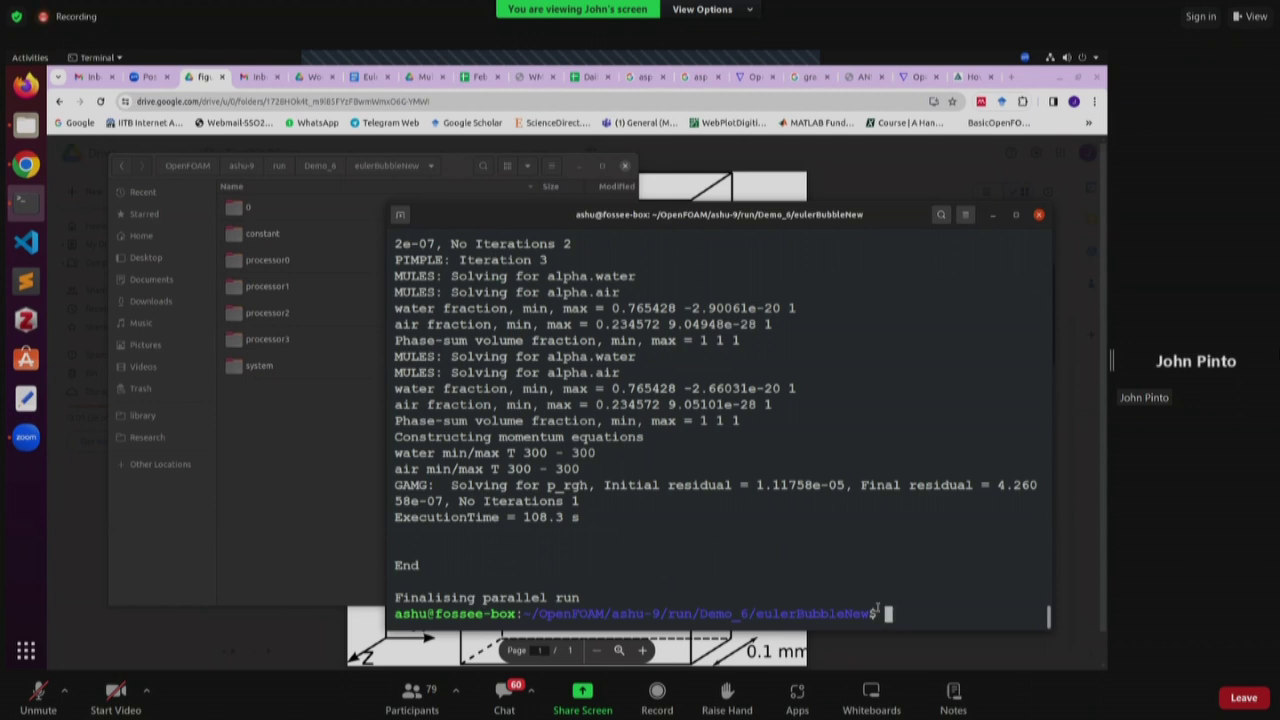
text(reconstr)
key(Tab)
key(Return)
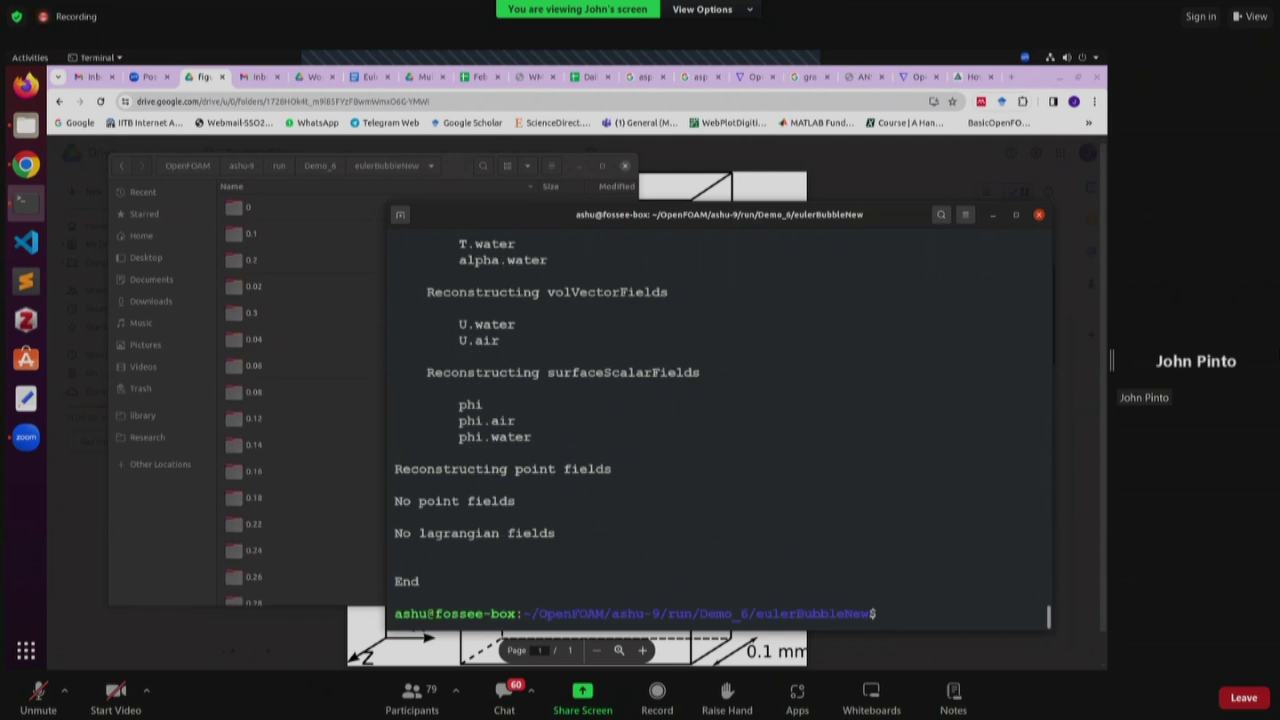
text(paraFoam)
key(Return)
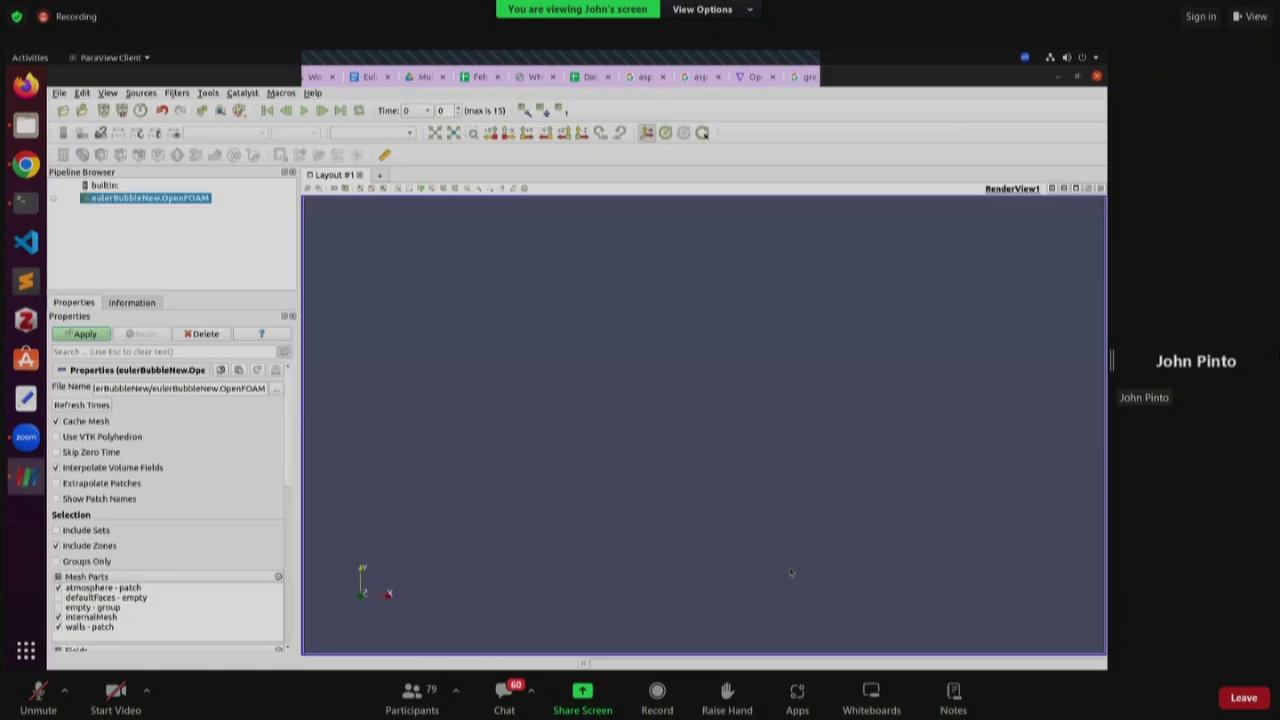
- Apply the eulerBubbleNew case in ParaView and colour the domain by alpha.air
click(100, 334)
click(278, 136)
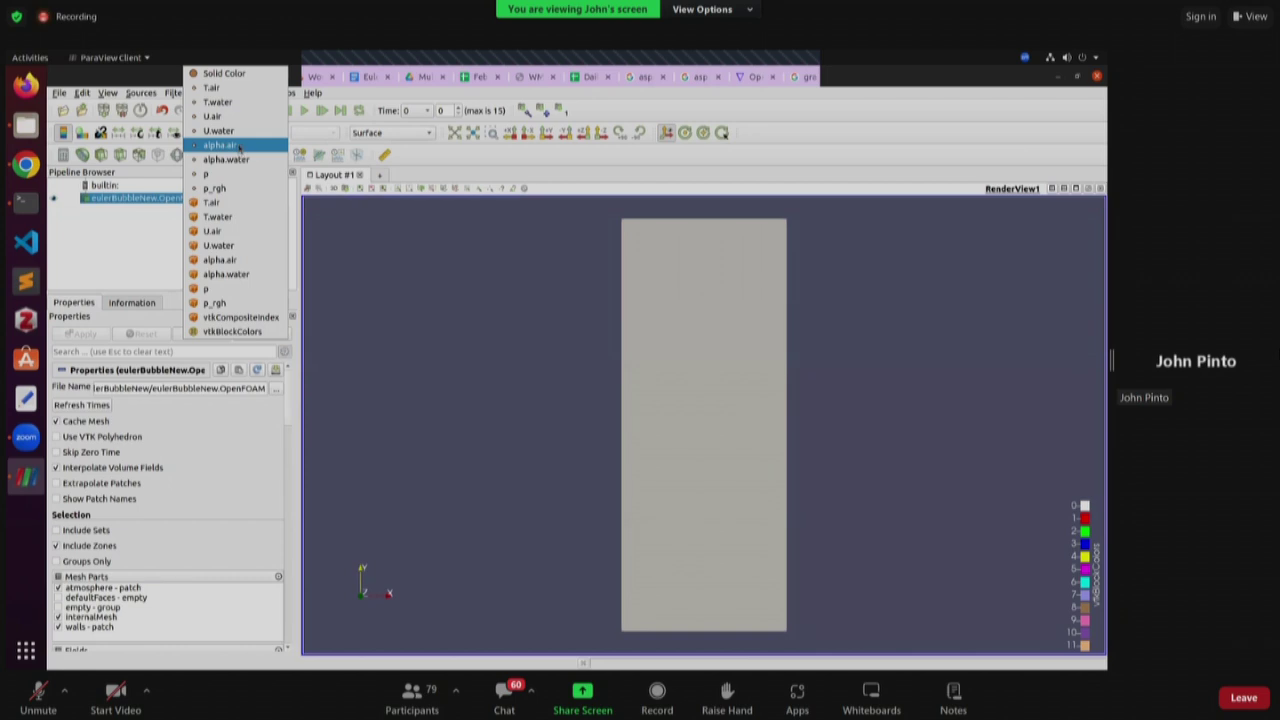
key(Escape)
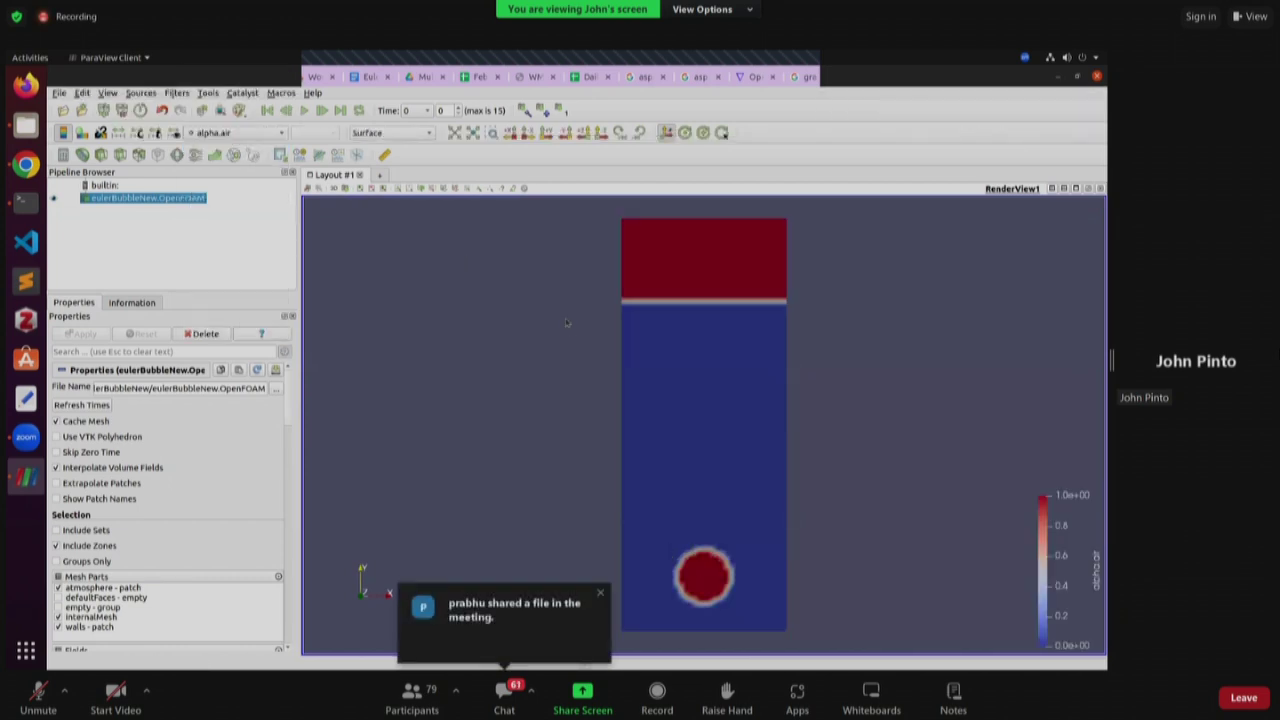
- Step forward eight time steps, then back five toward the initial bubble position
click(322, 111)
click(322, 111)
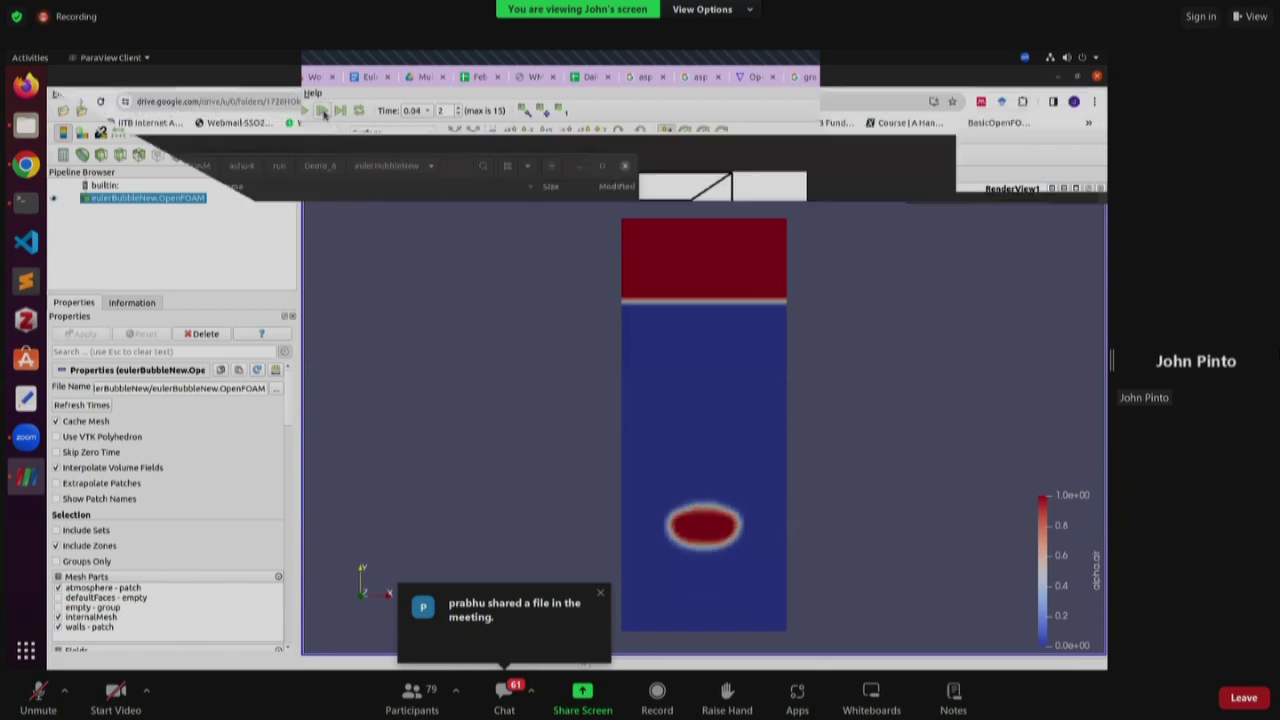
click(322, 111)
click(322, 111)
click(322, 111)
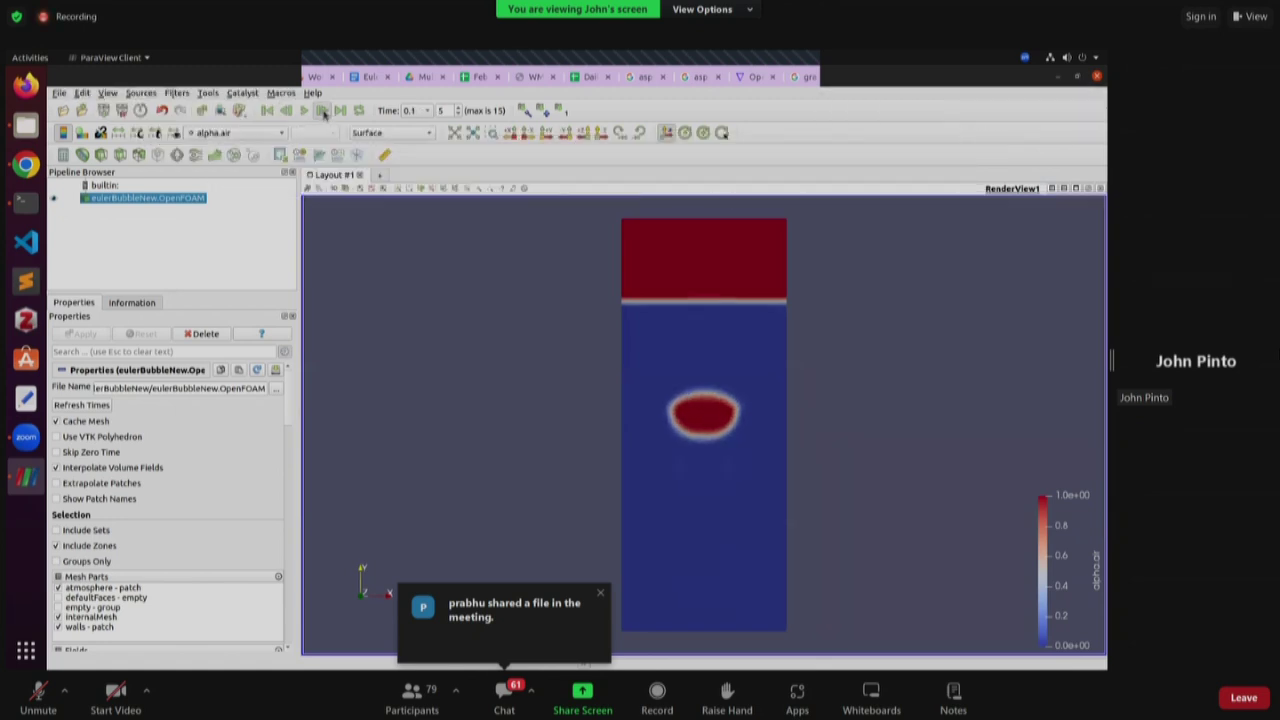
click(322, 111)
click(322, 111)
click(322, 111)
click(322, 111)
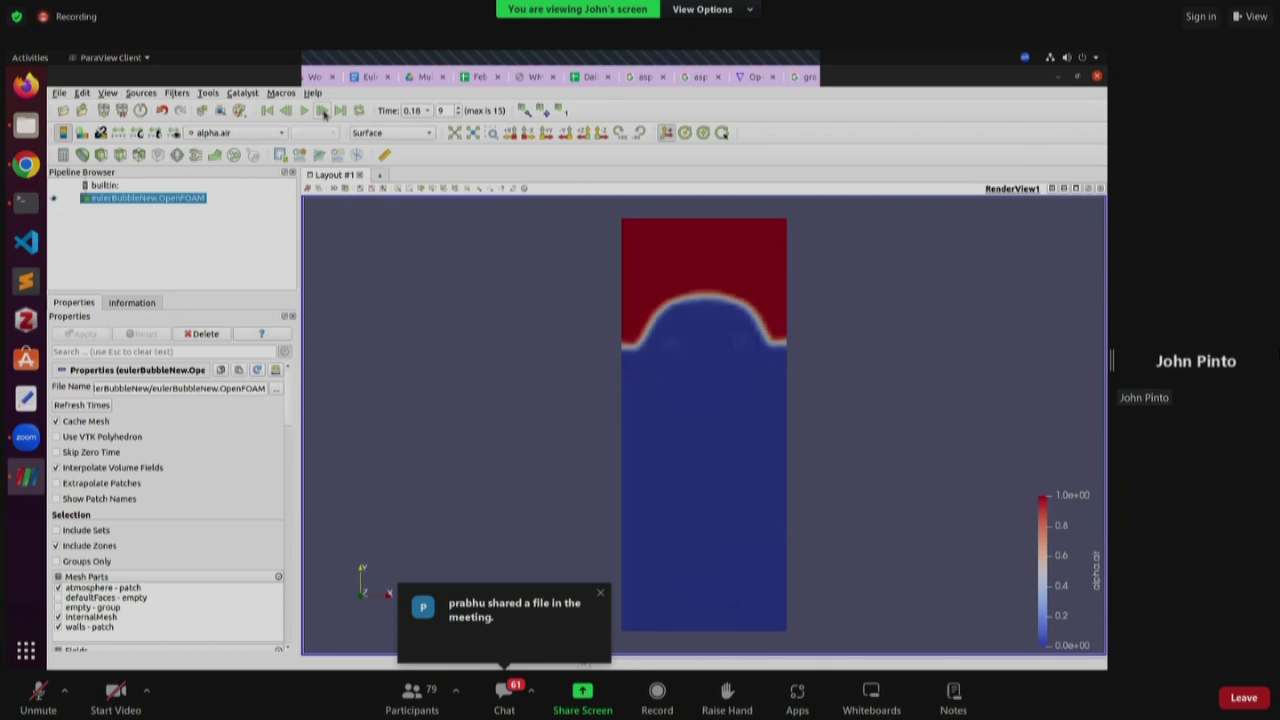
click(288, 112)
click(288, 113)
click(288, 113)
click(288, 113)
click(288, 113)
click(288, 113)
click(288, 113)
click(288, 113)
click(288, 113)
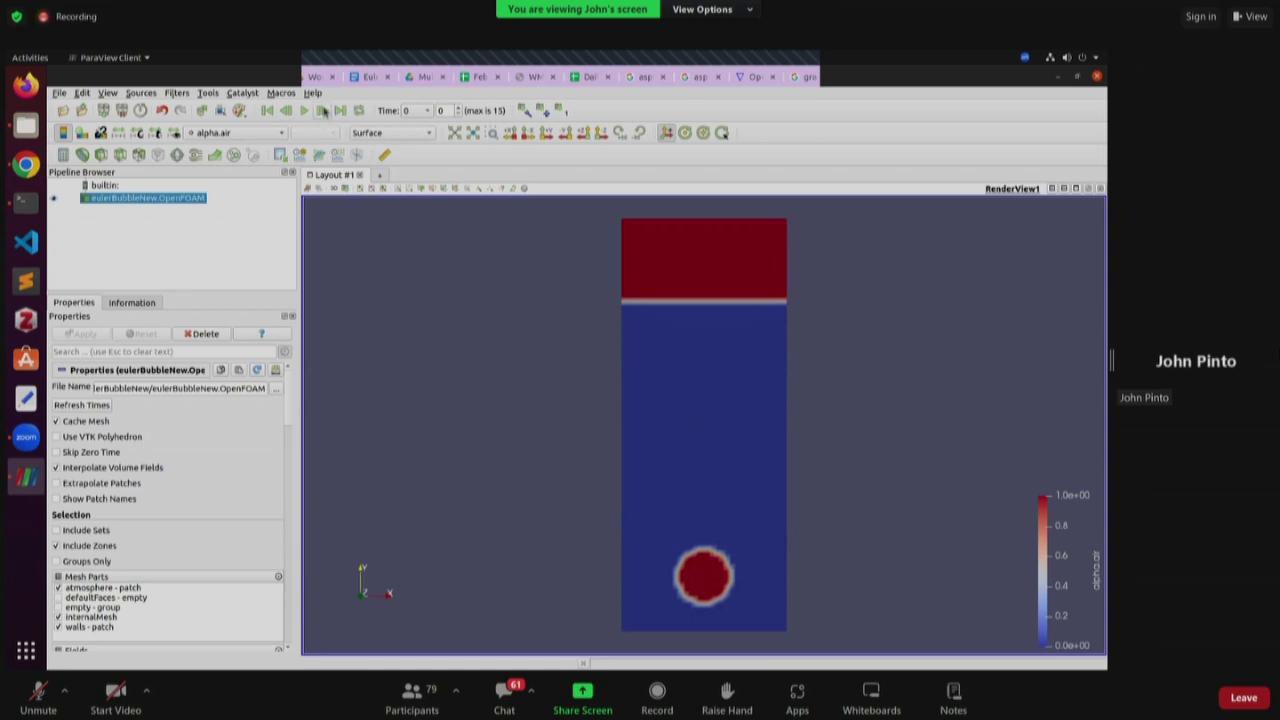
- Advance to time 0.2, then rewind to the first frame and play the rising-bubble animation
click(323, 112)
click(323, 112)
click(323, 112)
click(323, 112)
click(323, 112)
click(323, 112)
click(323, 112)
click(323, 112)
click(323, 112)
click(322, 110)
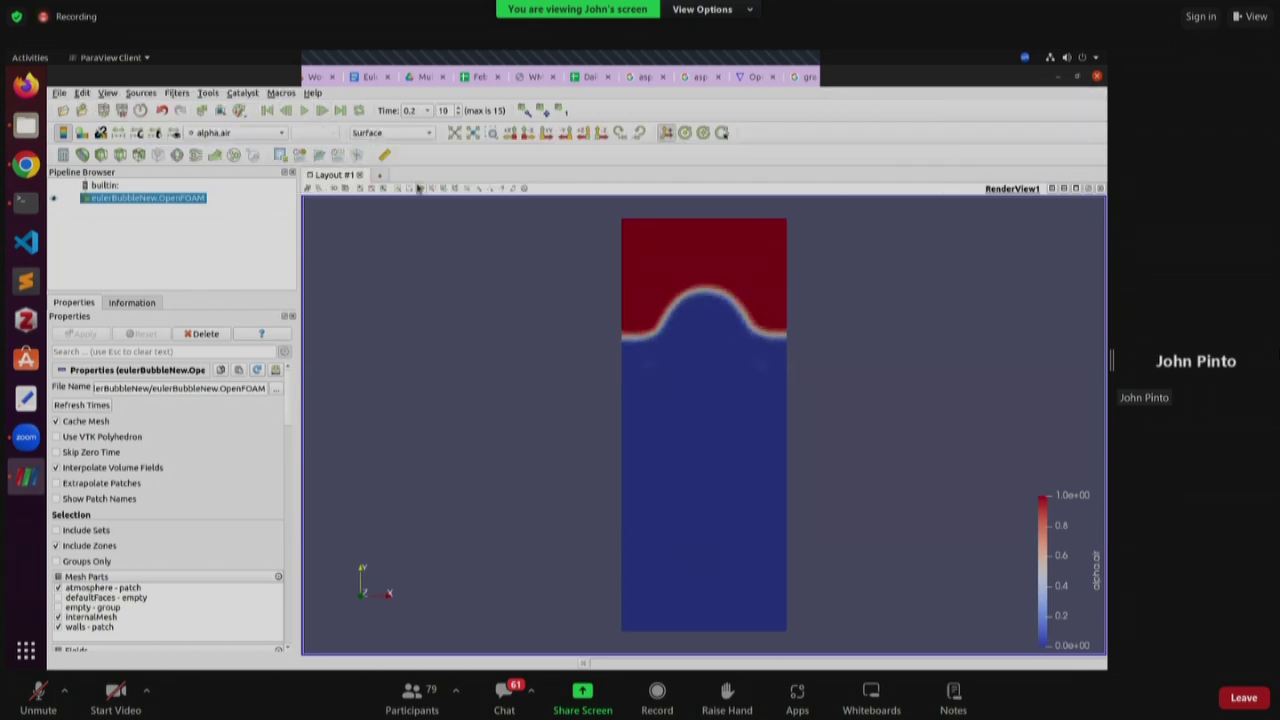
click(267, 110)
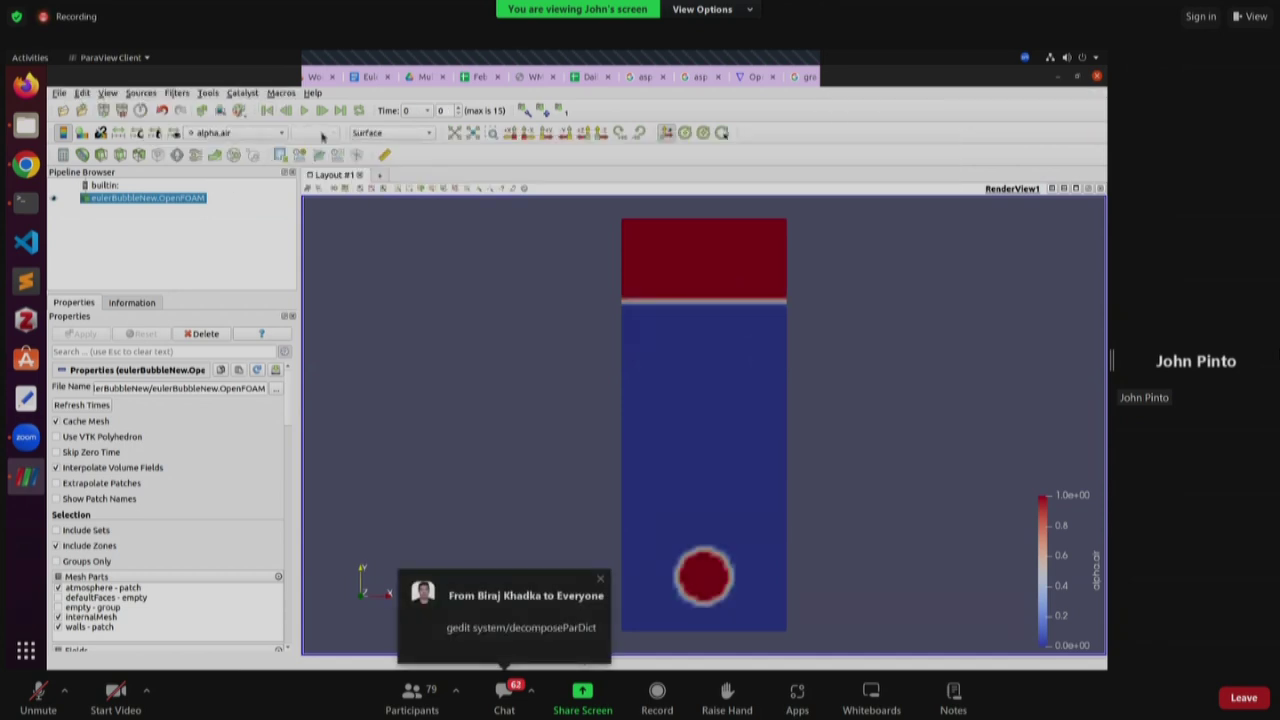
click(304, 110)
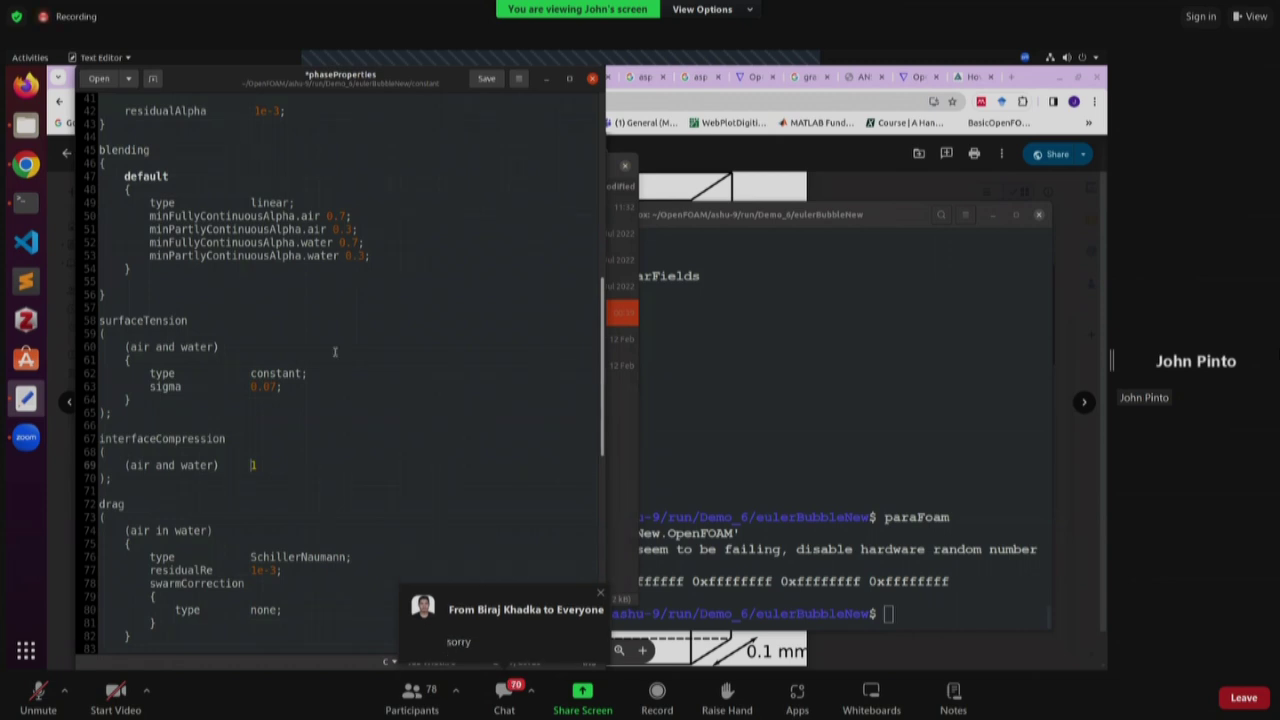
- Open the EulerEulerMultiphaseFlow document from Workshop_Feb_2024 and scroll to the 12×30 mm two-bubble diagram
click(30, 168)
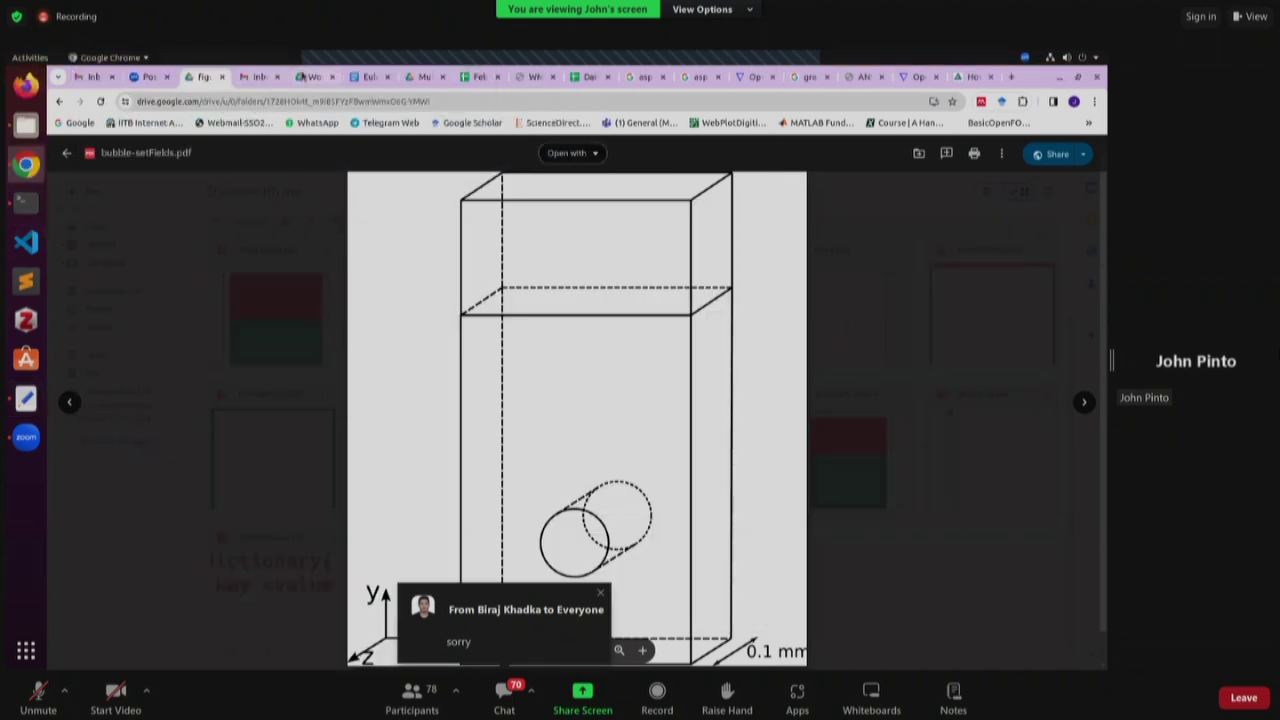
click(312, 77)
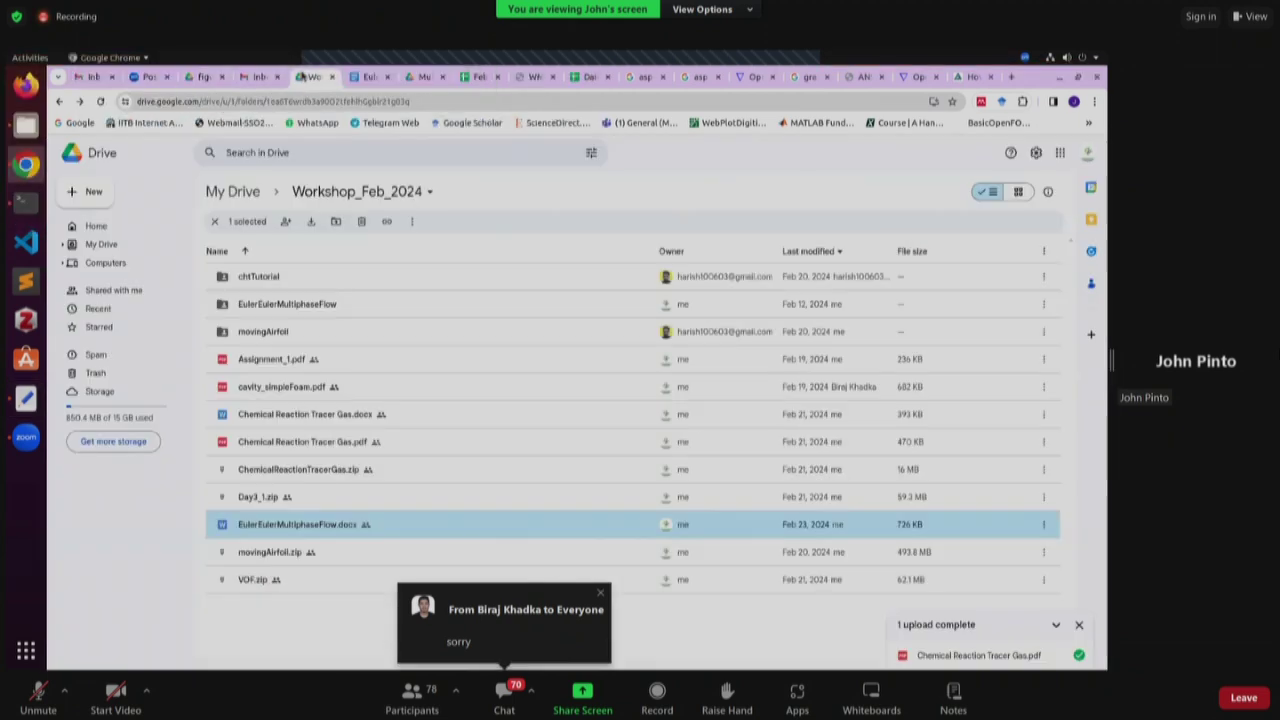
double_click(310, 528)
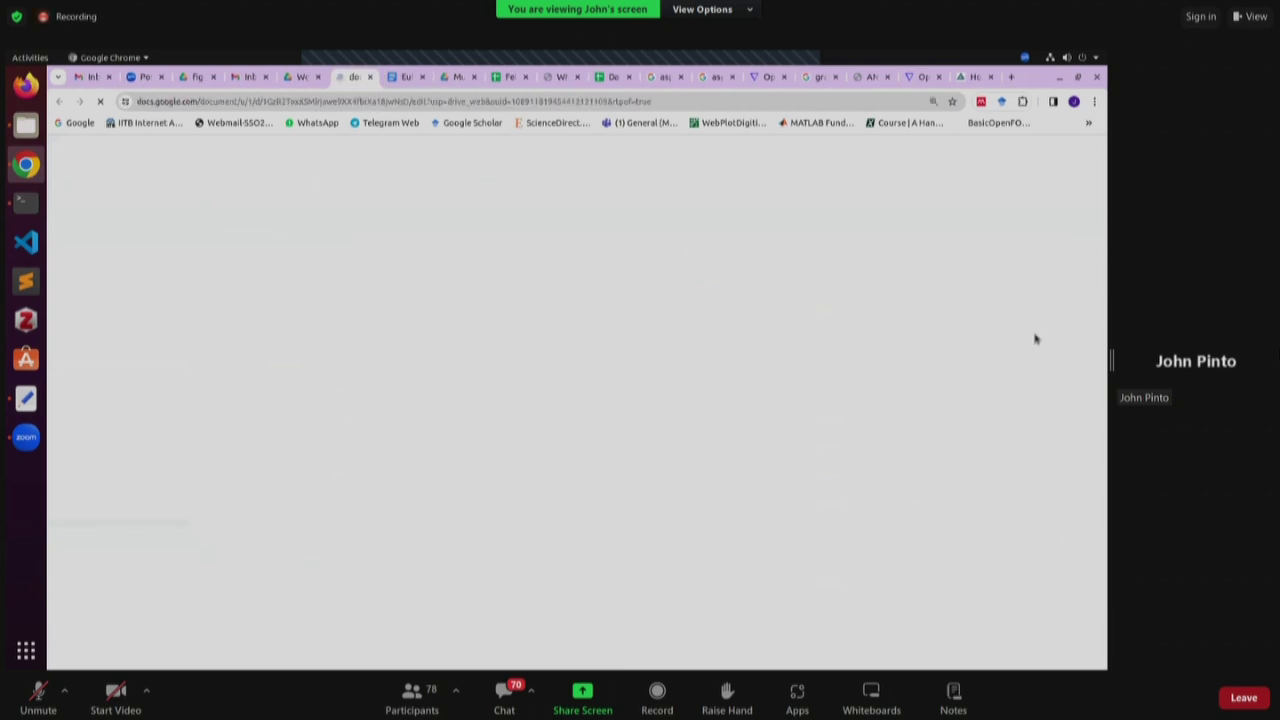
scroll(915, 440, down, 15)
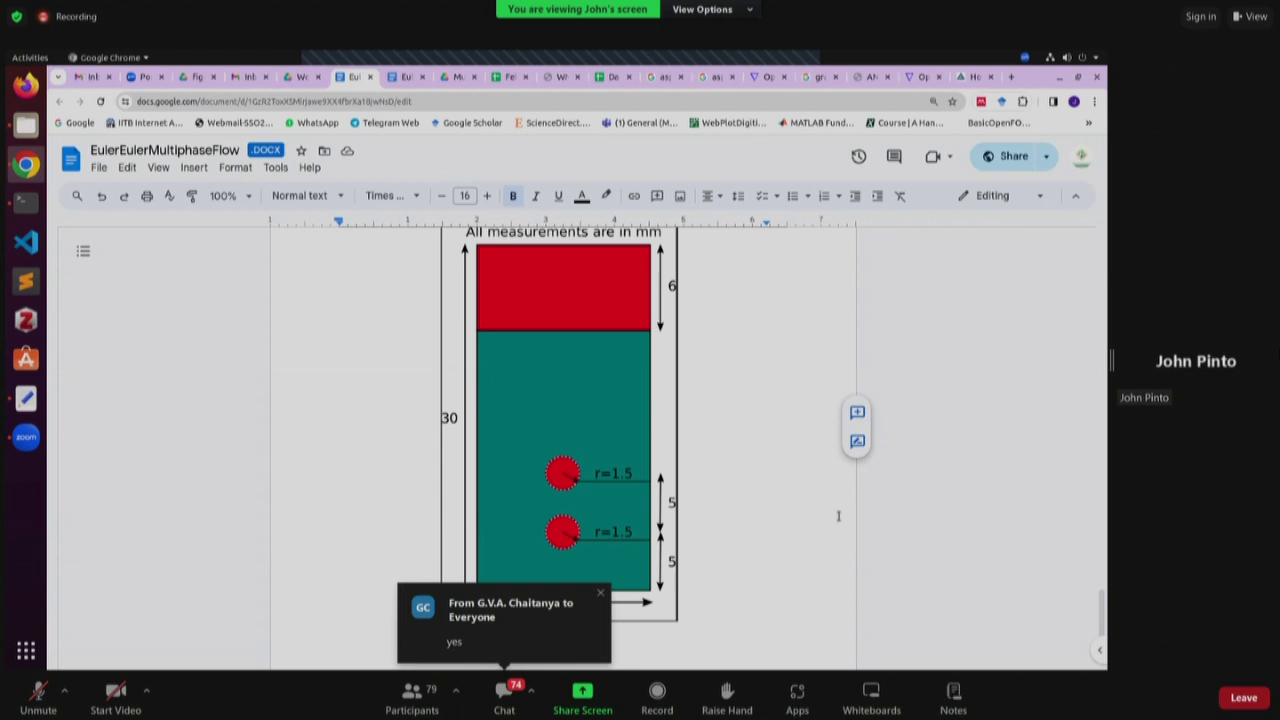
- Close phaseProperties in the editor without saving its changes
click(26, 398)
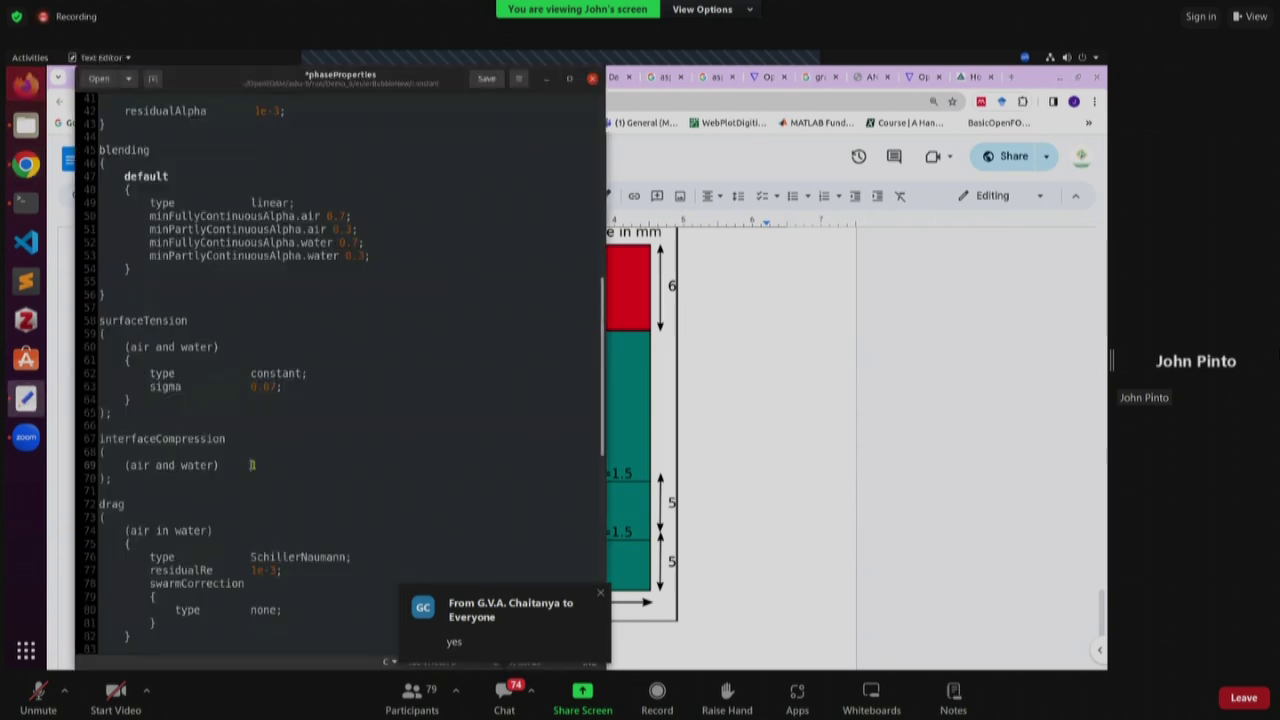
double_click(220, 80)
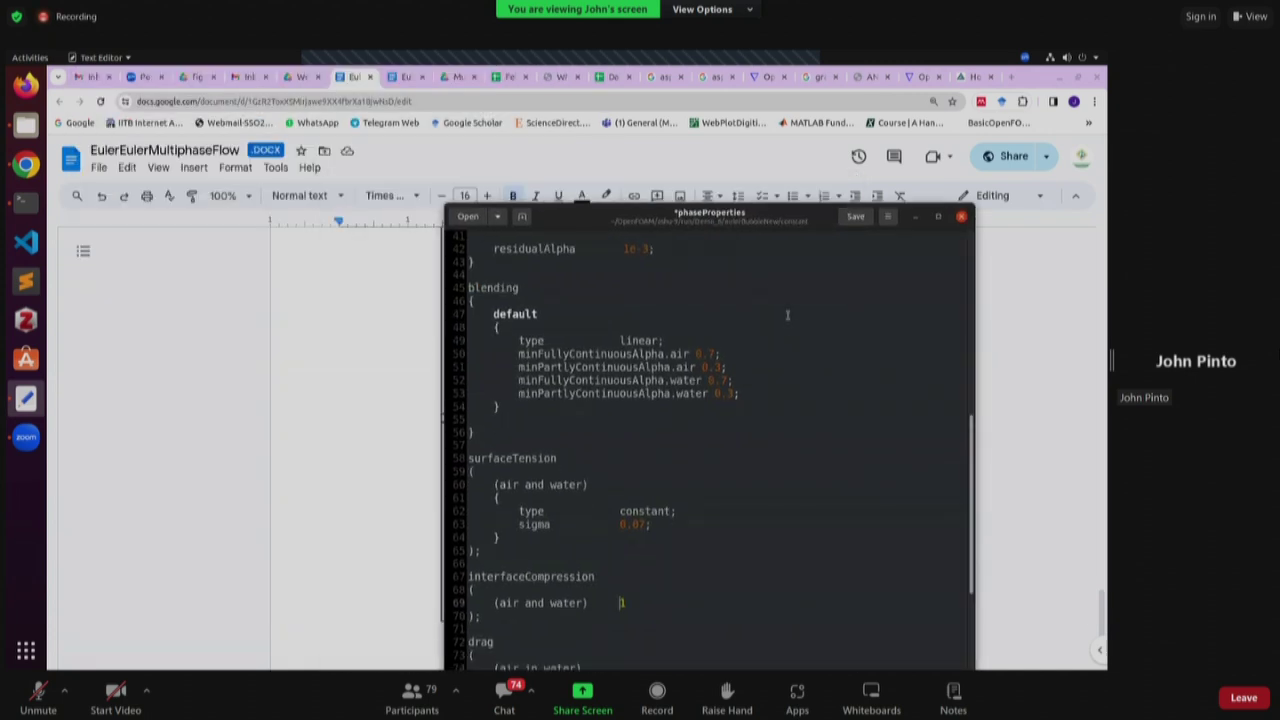
click(985, 245)
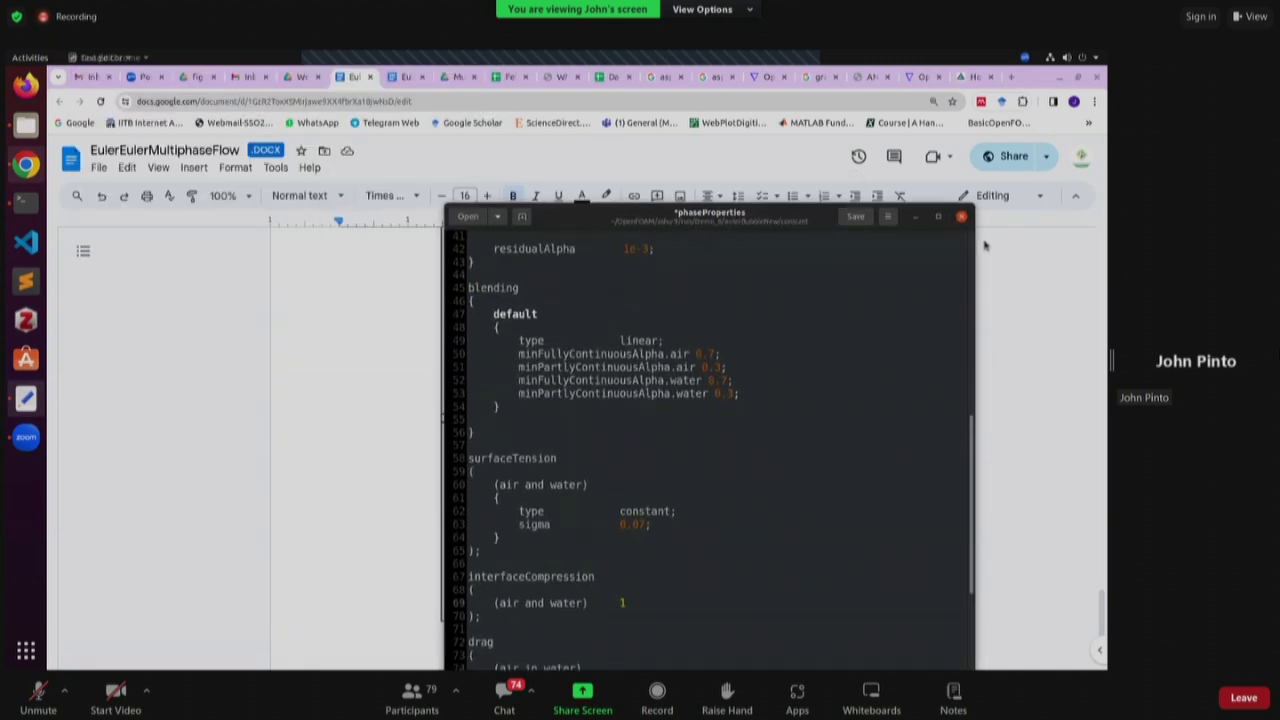
click(961, 216)
click(552, 545)
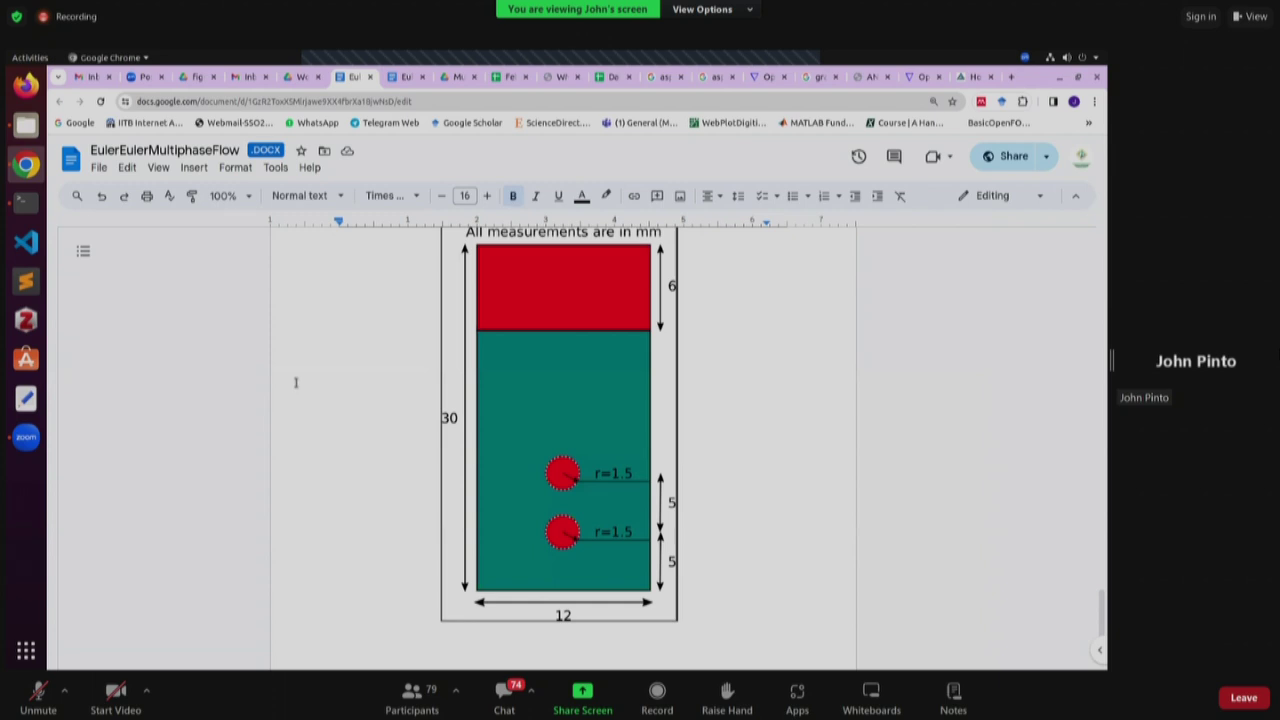
- Open setFieldsDict from the eulerBubbleNew system folder in the editor
click(26, 124)
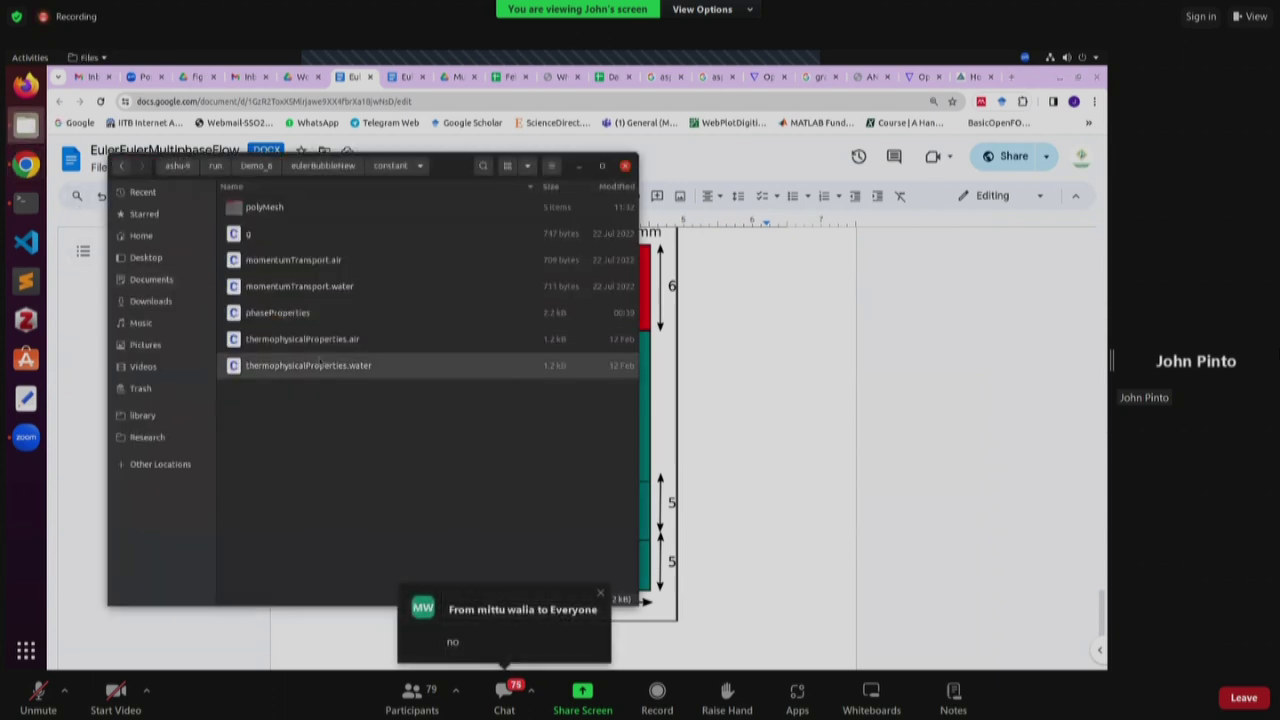
click(325, 165)
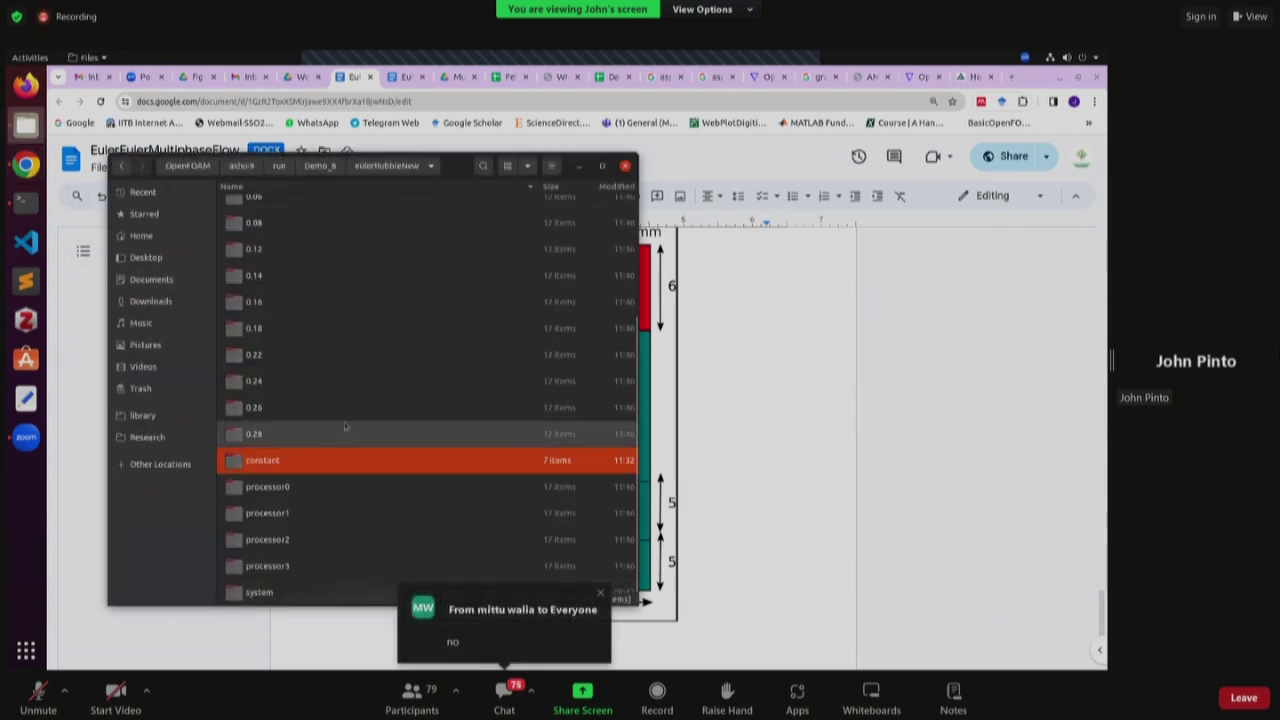
double_click(300, 591)
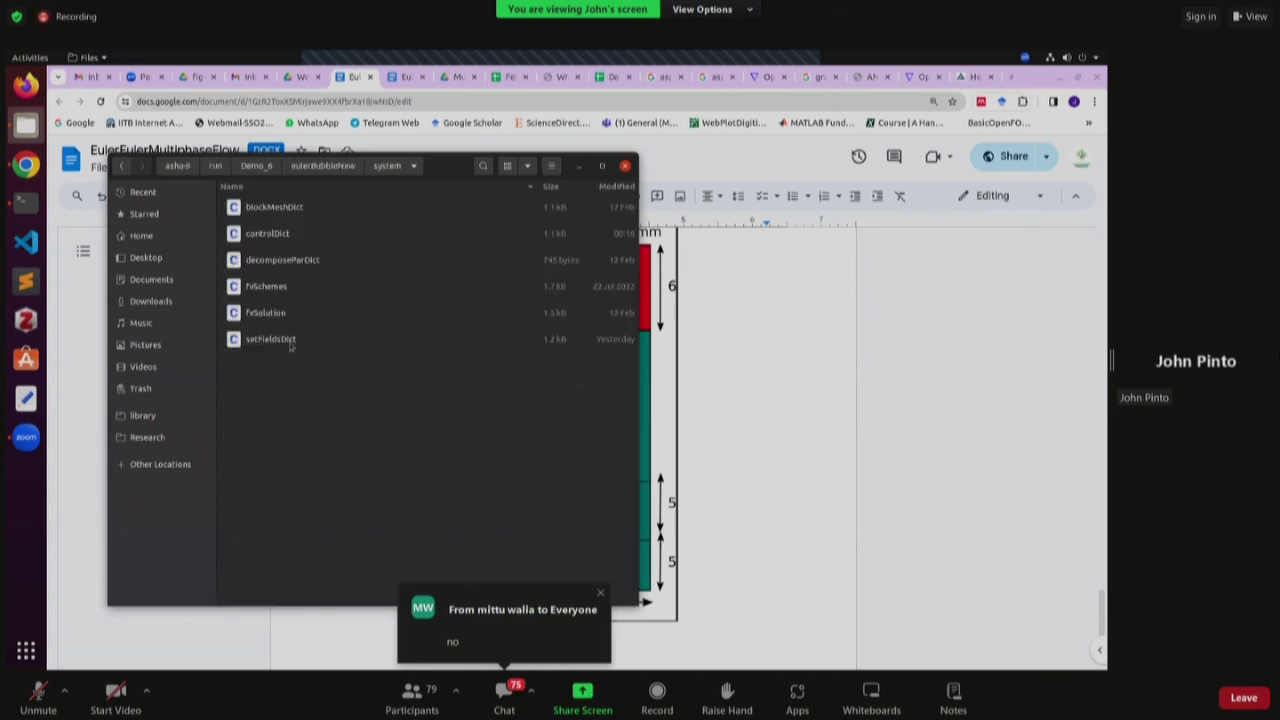
double_click(285, 340)
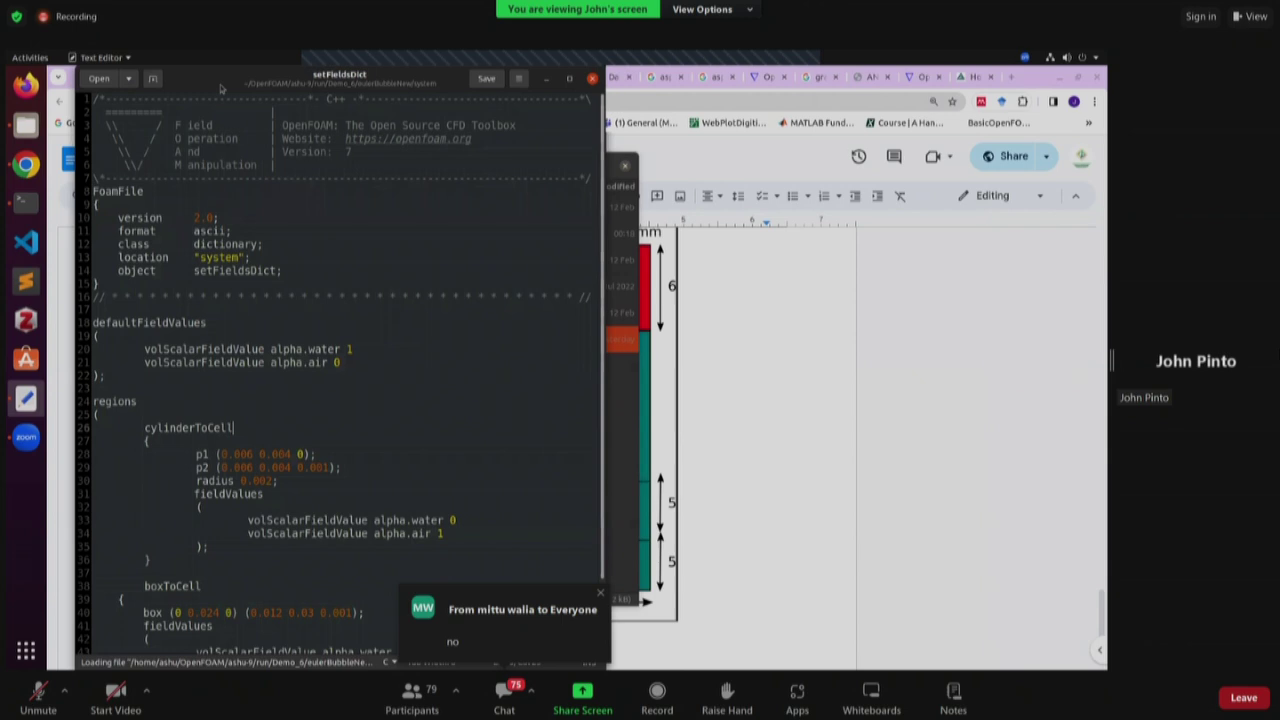
- Move setFieldsDict to the right half and view its cylinderToCell (radius 0.002) and boxToCell regions
drag(221, 88, 672, 88)
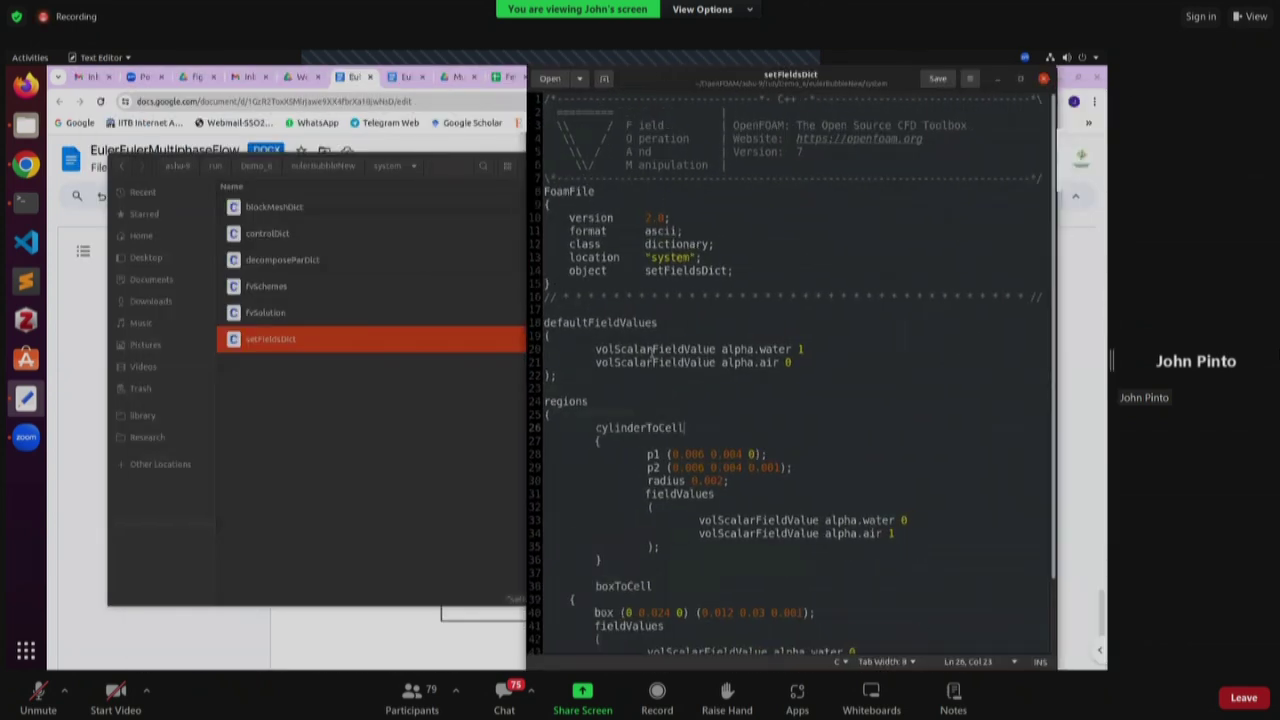
scroll(652, 352, down, 1)
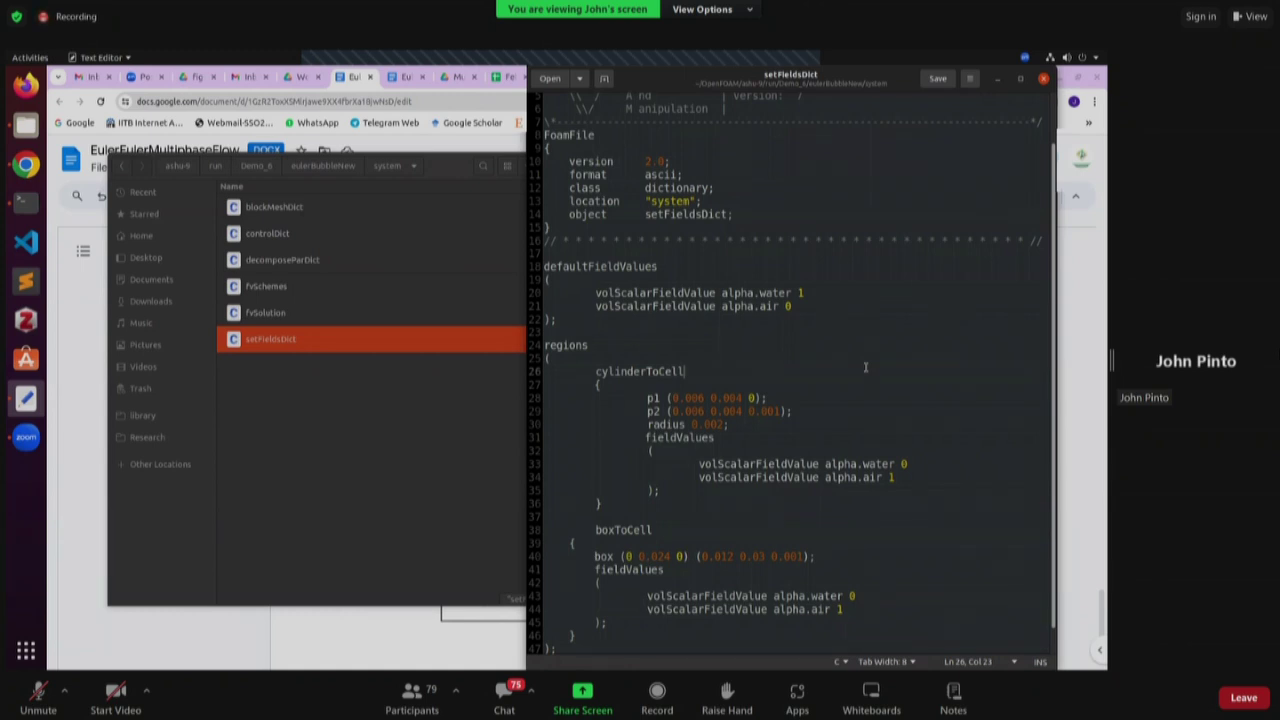
click(373, 415)
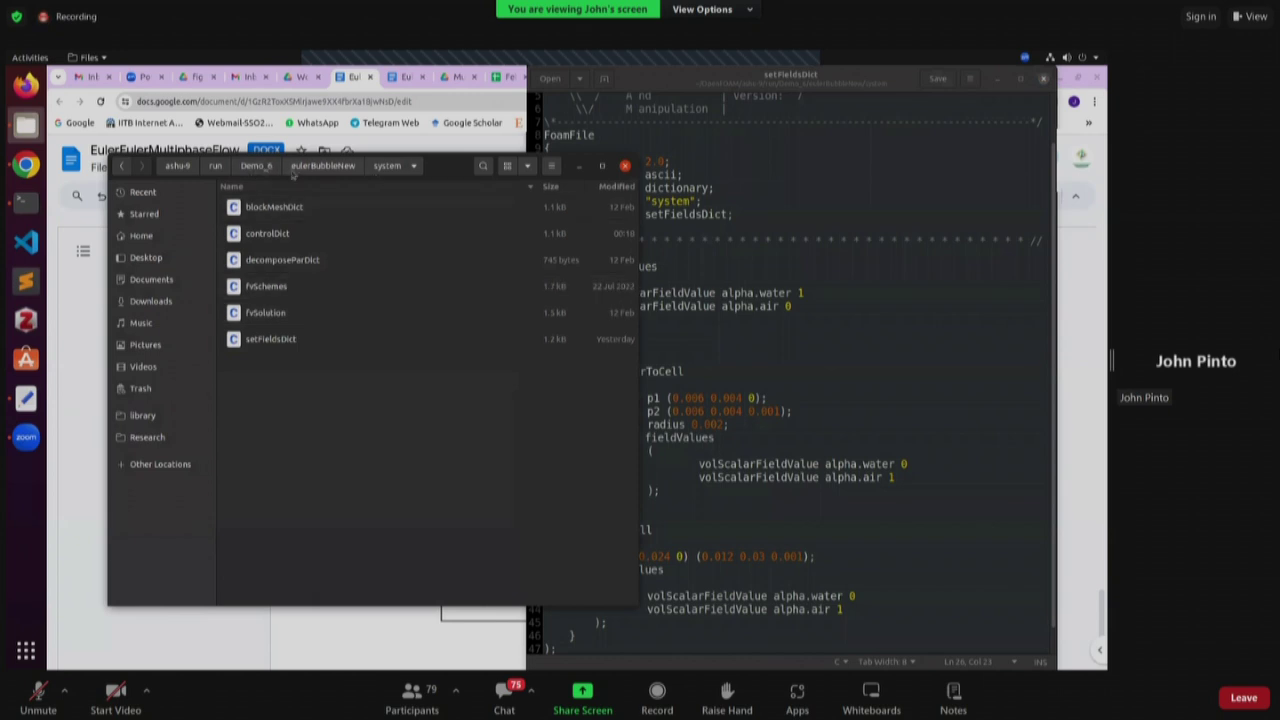
- Open constant/phaseProperties in a second tab showing water diameter 1 and air diameter 3e-4
click(321, 166)
double_click(291, 462)
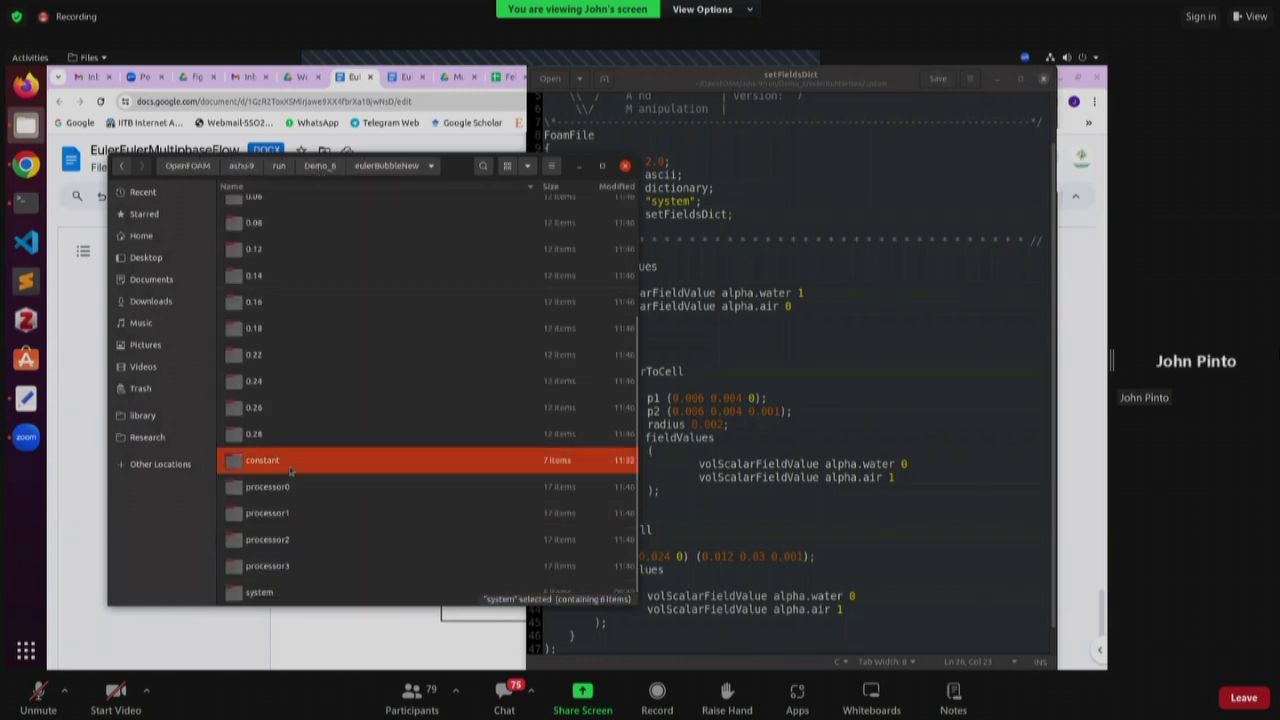
click(297, 314)
double_click(297, 314)
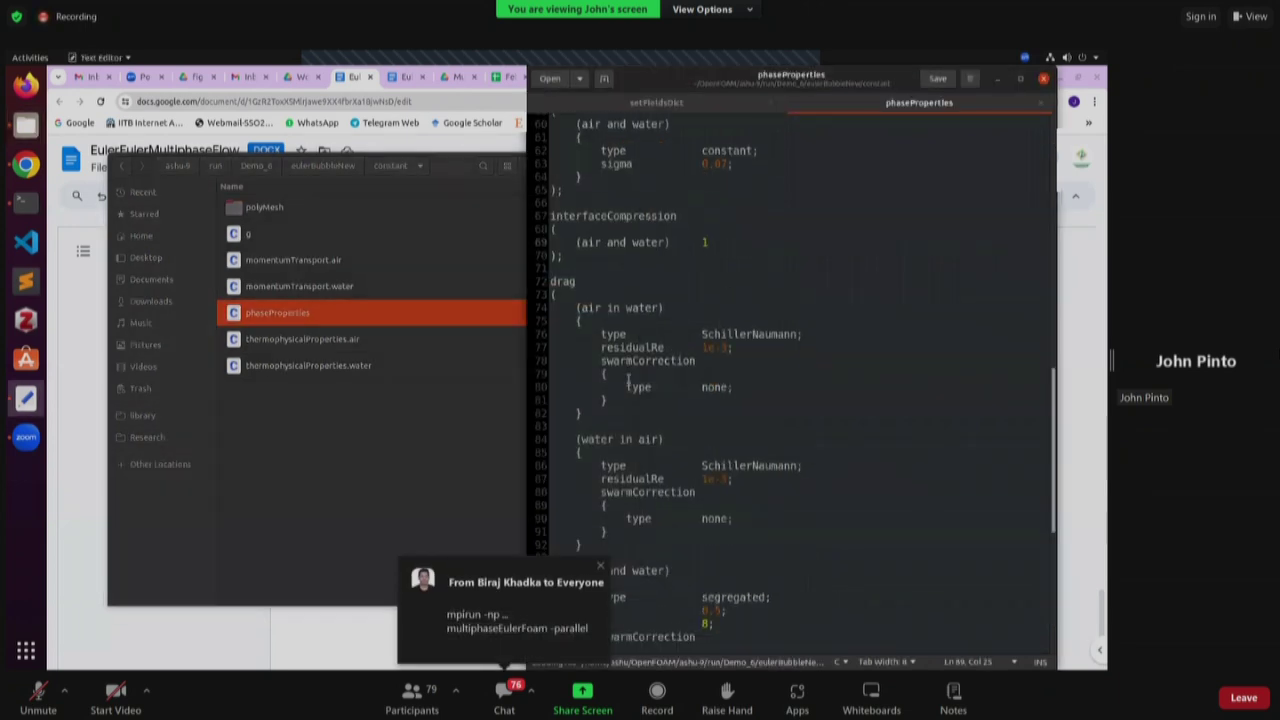
scroll(858, 392, up, 7)
scroll(858, 392, up, 12)
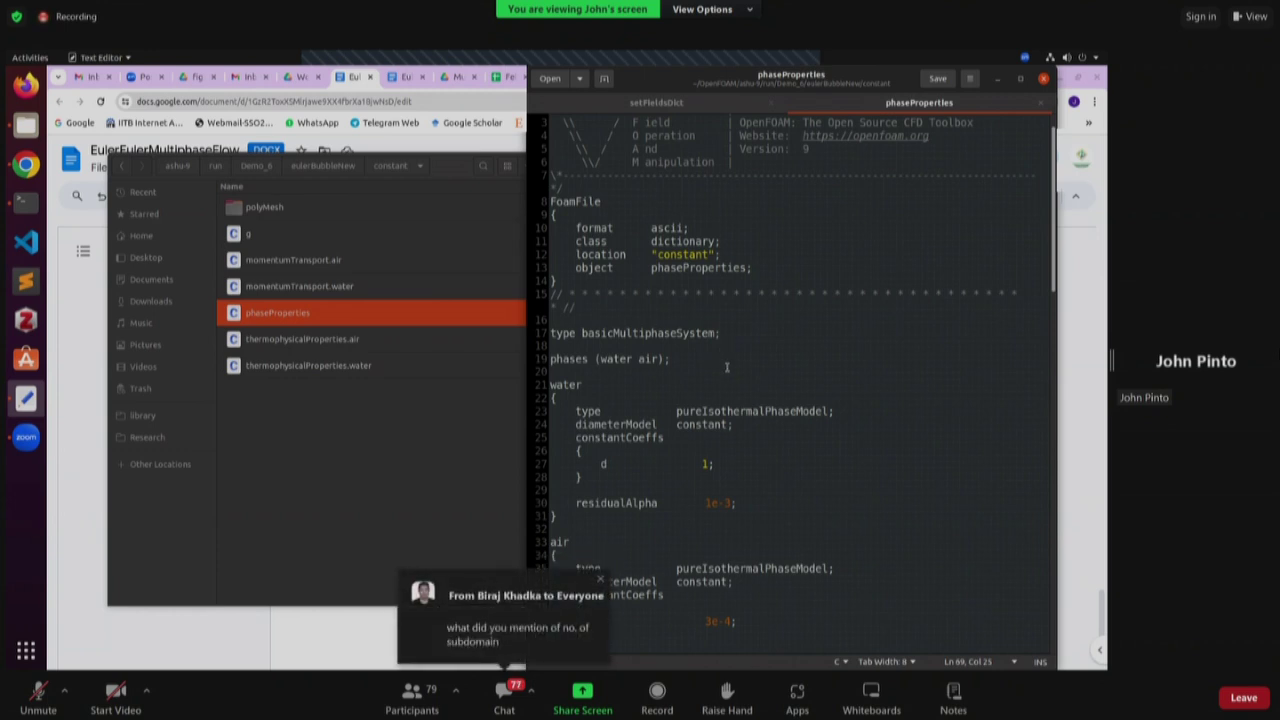
scroll(741, 398, down, 3)
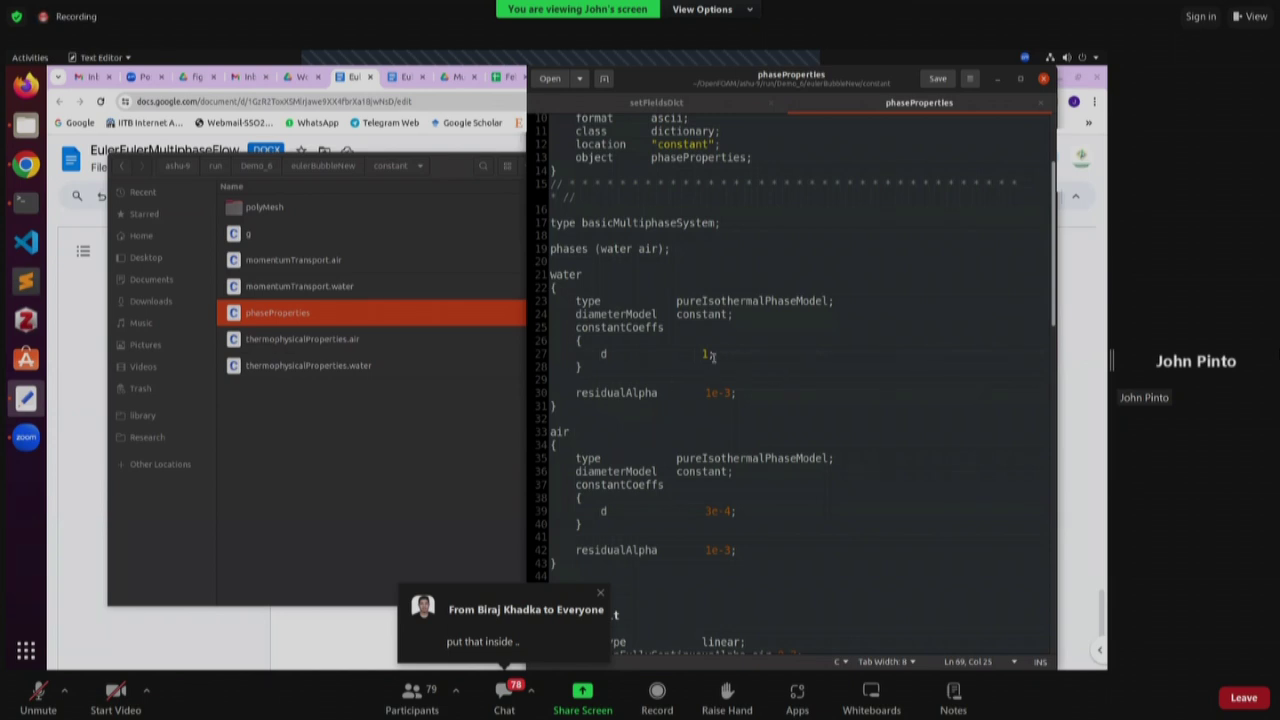
- Scroll through blending, surfaceTension and interfaceCompression to the SchillerNaumann and segregated (m 0.5, n 8) drag entries
scroll(675, 438, down, 3)
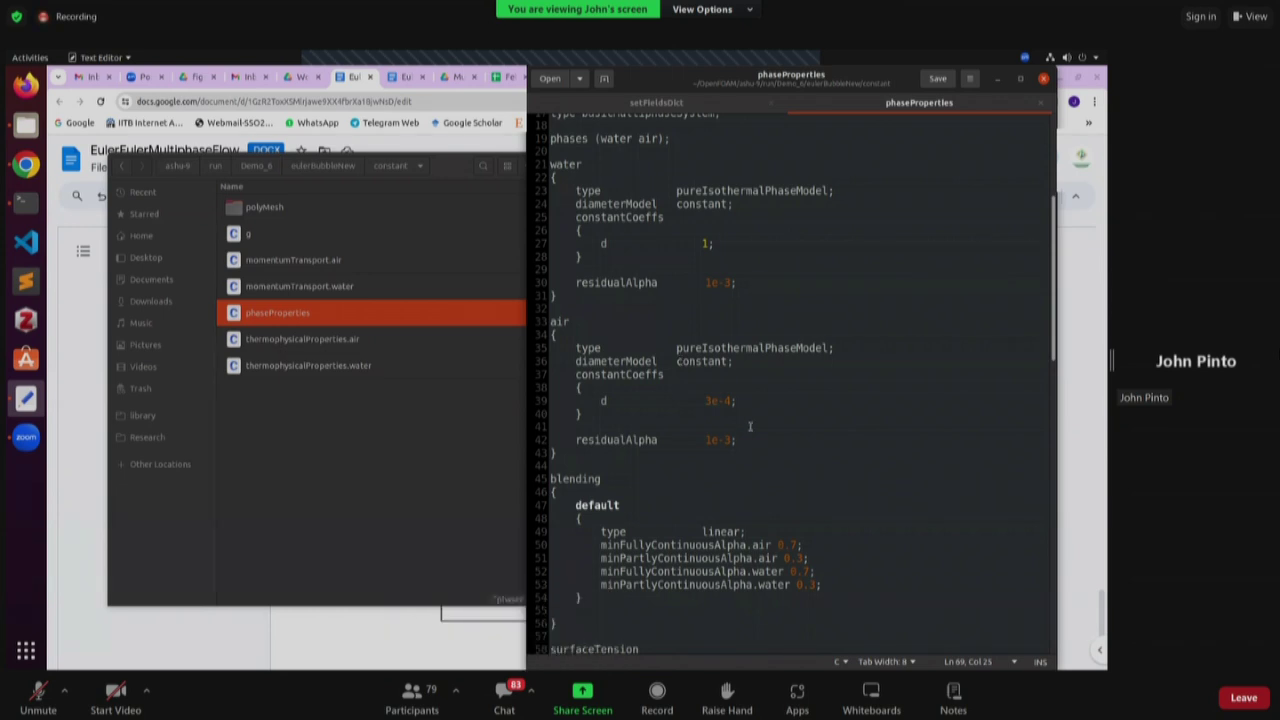
scroll(749, 425, down, 3)
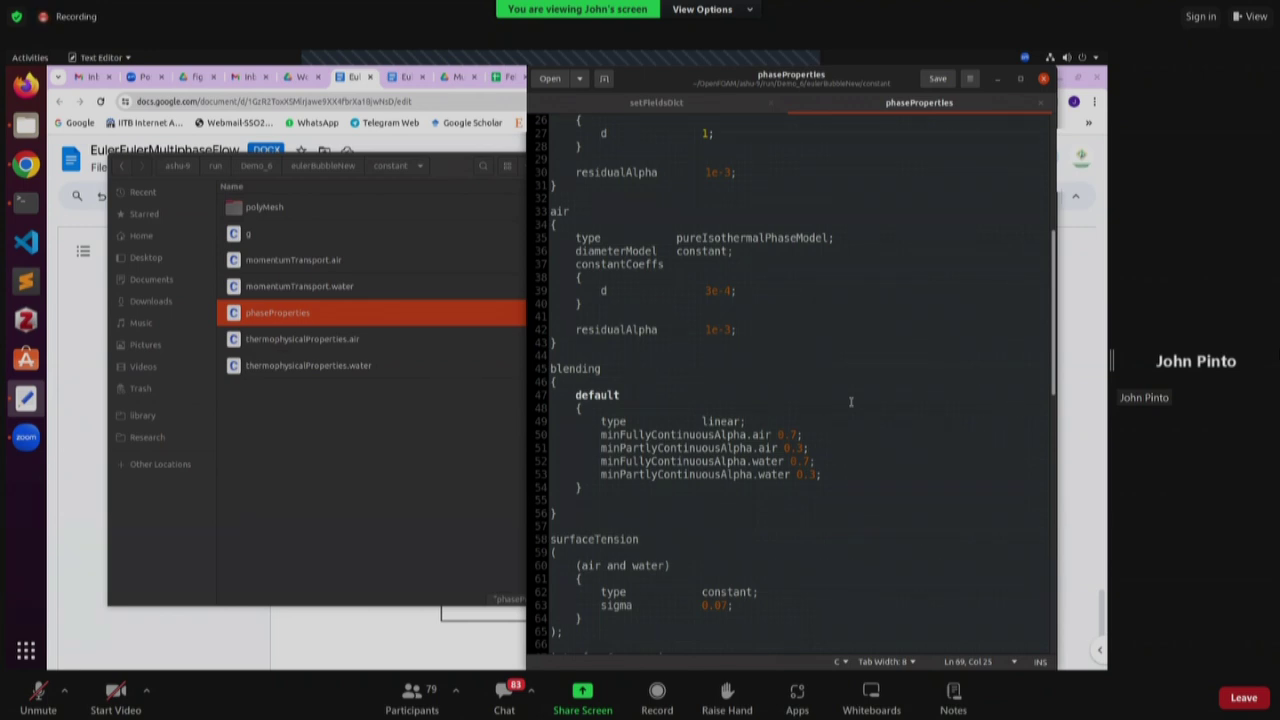
scroll(850, 400, down, 2)
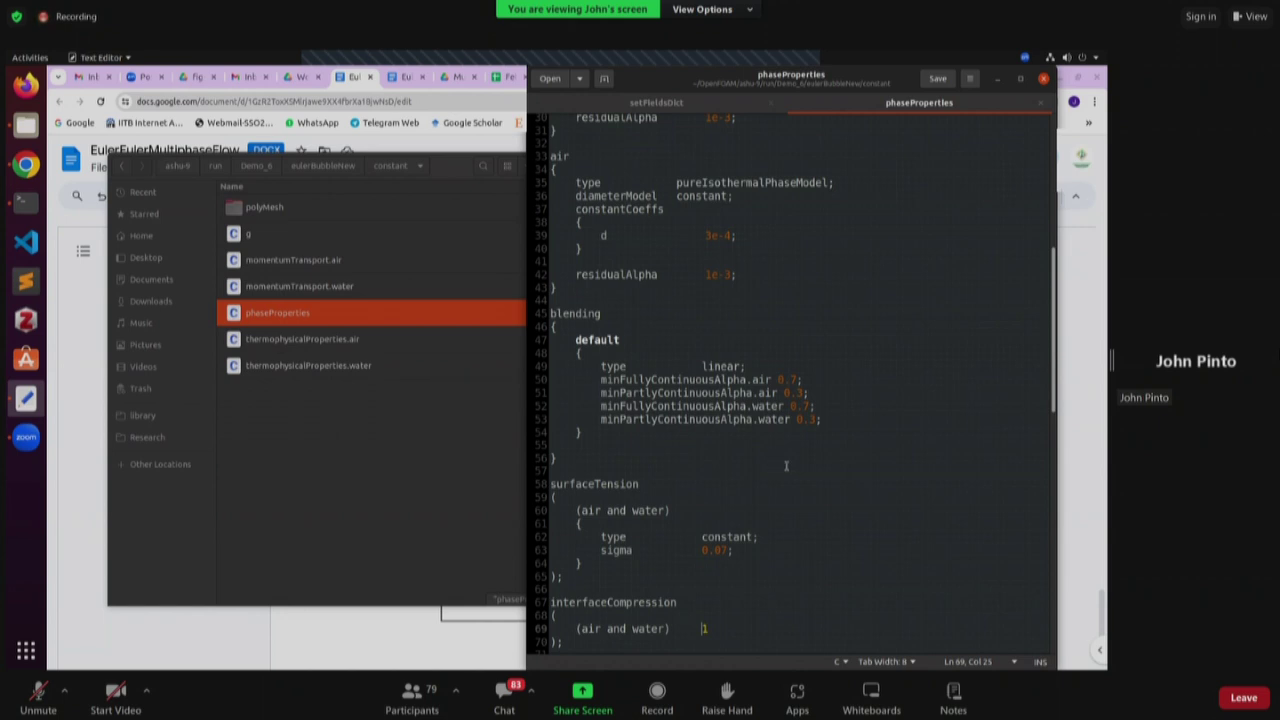
scroll(789, 460, down, 3)
scroll(789, 460, down, 3)
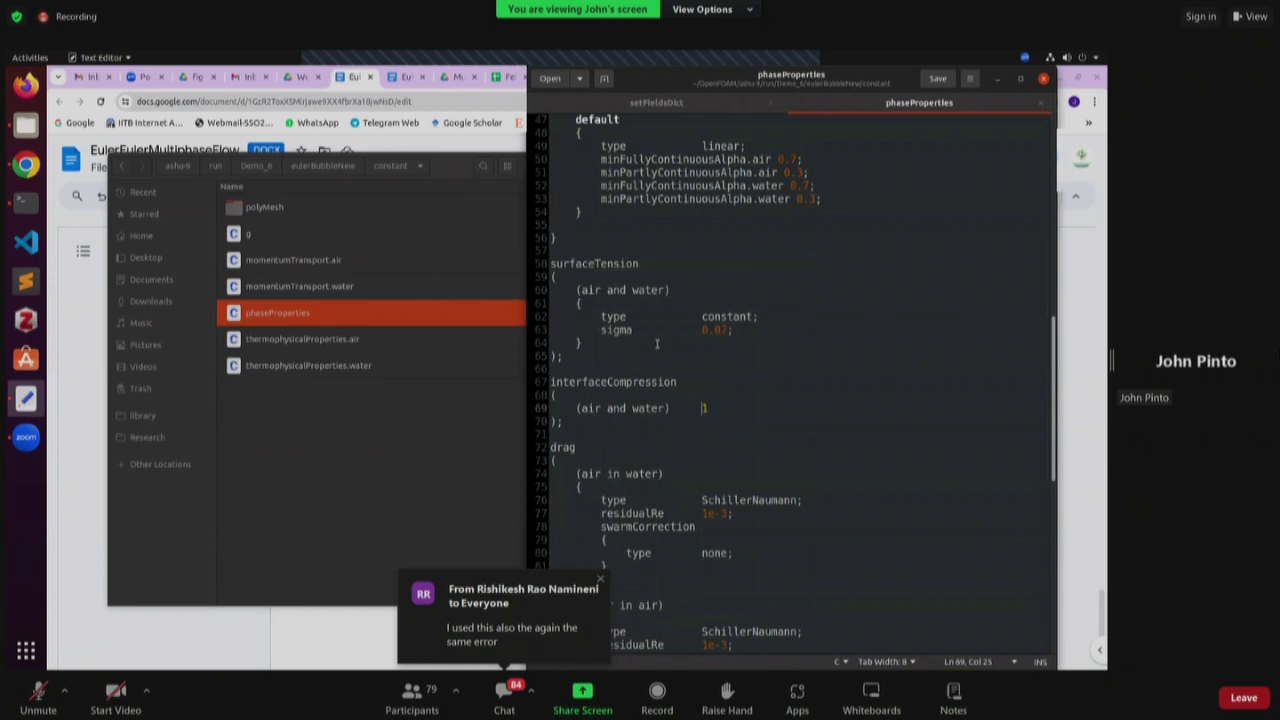
scroll(700, 300, down, 2)
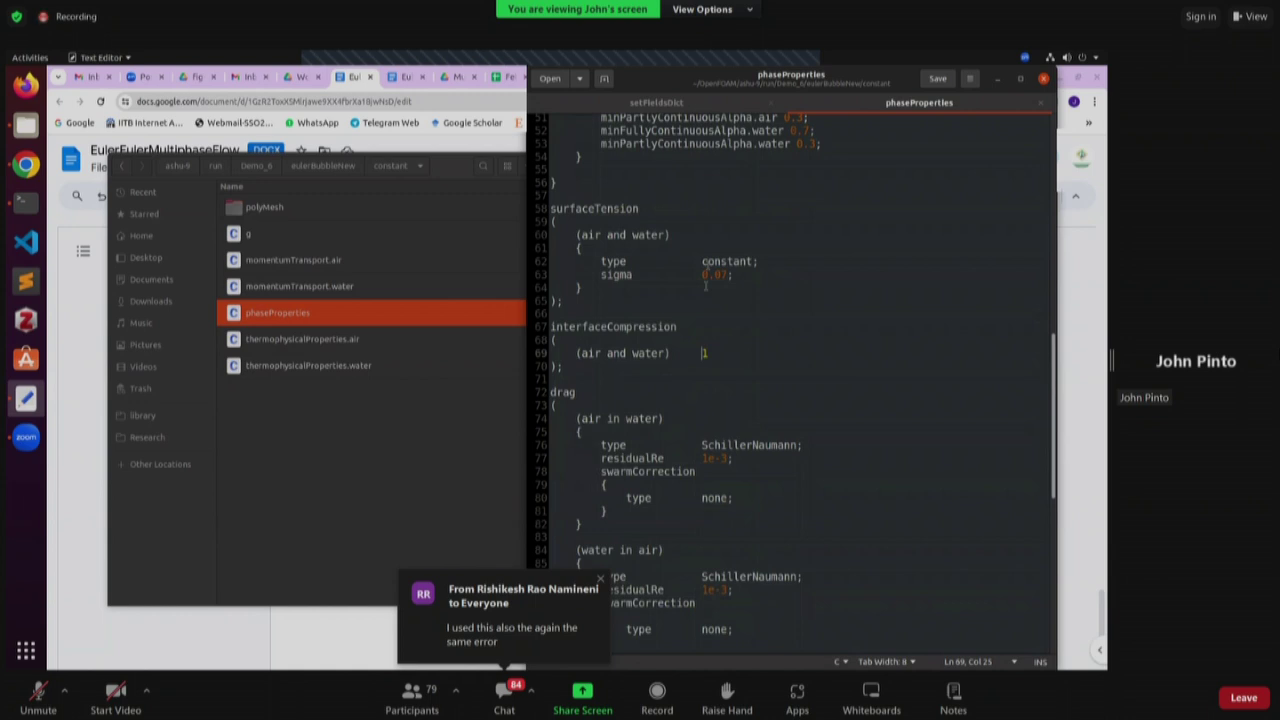
click(727, 352)
scroll(727, 352, down, 3)
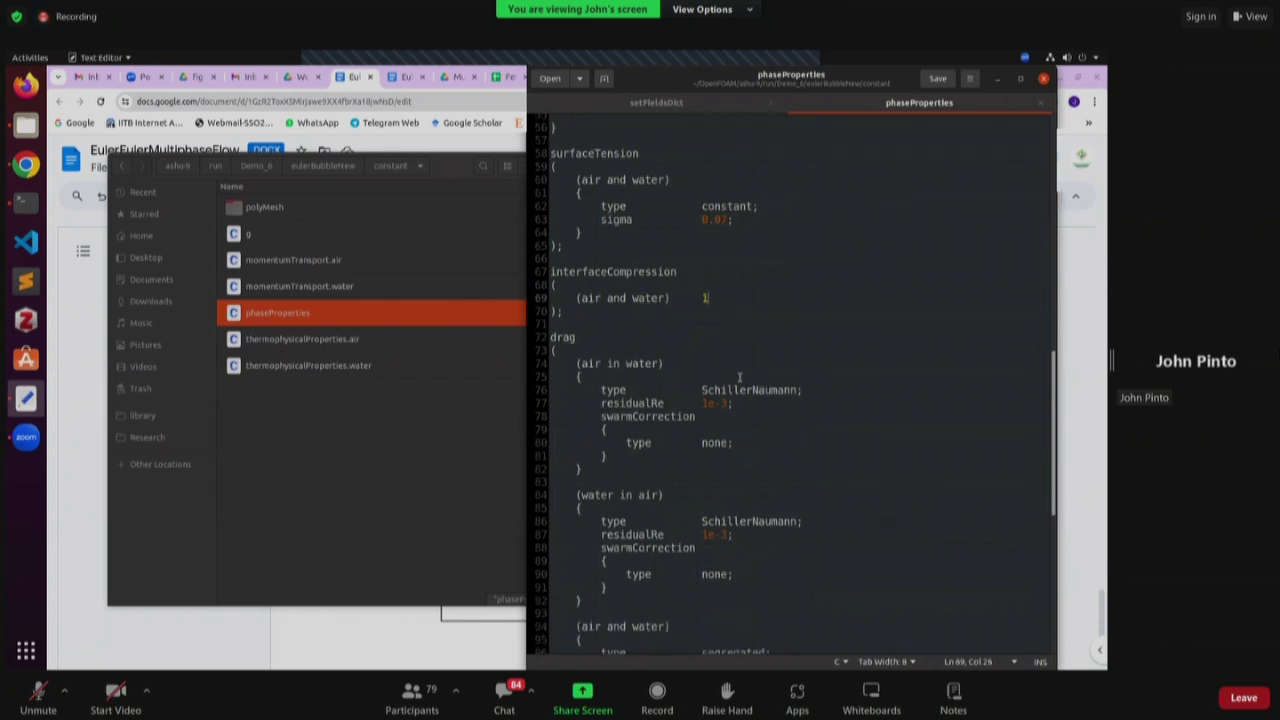
scroll(627, 308, down, 1)
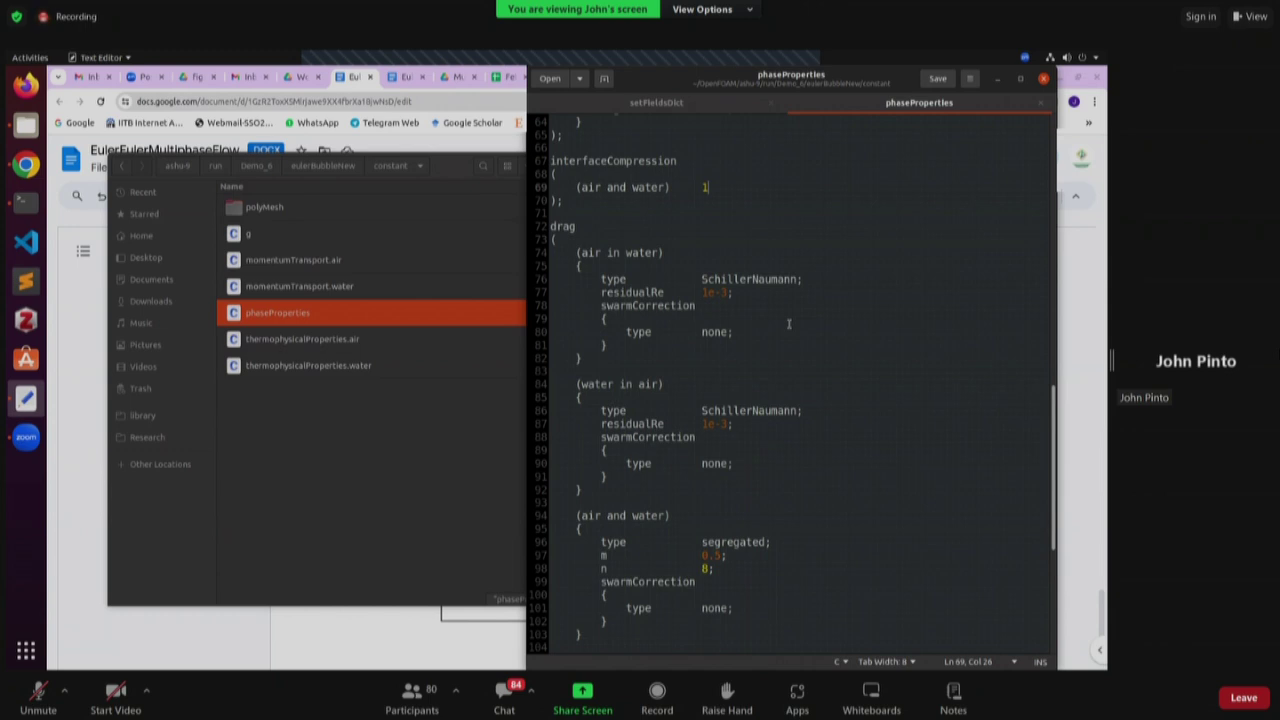
- Scroll to the end of phaseProperties to check lift, virtualMass and heatTransfer, then back up
scroll(800, 335, down, 8)
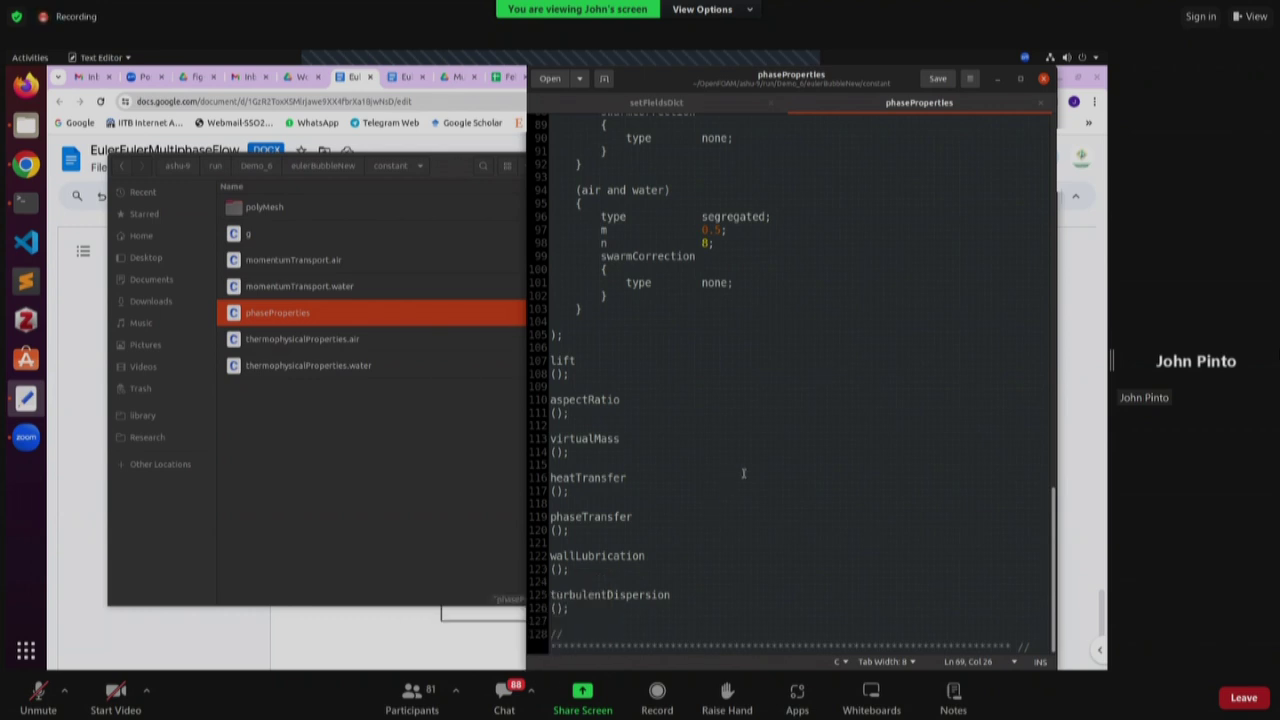
scroll(752, 472, up, 10)
scroll(760, 465, up, 10)
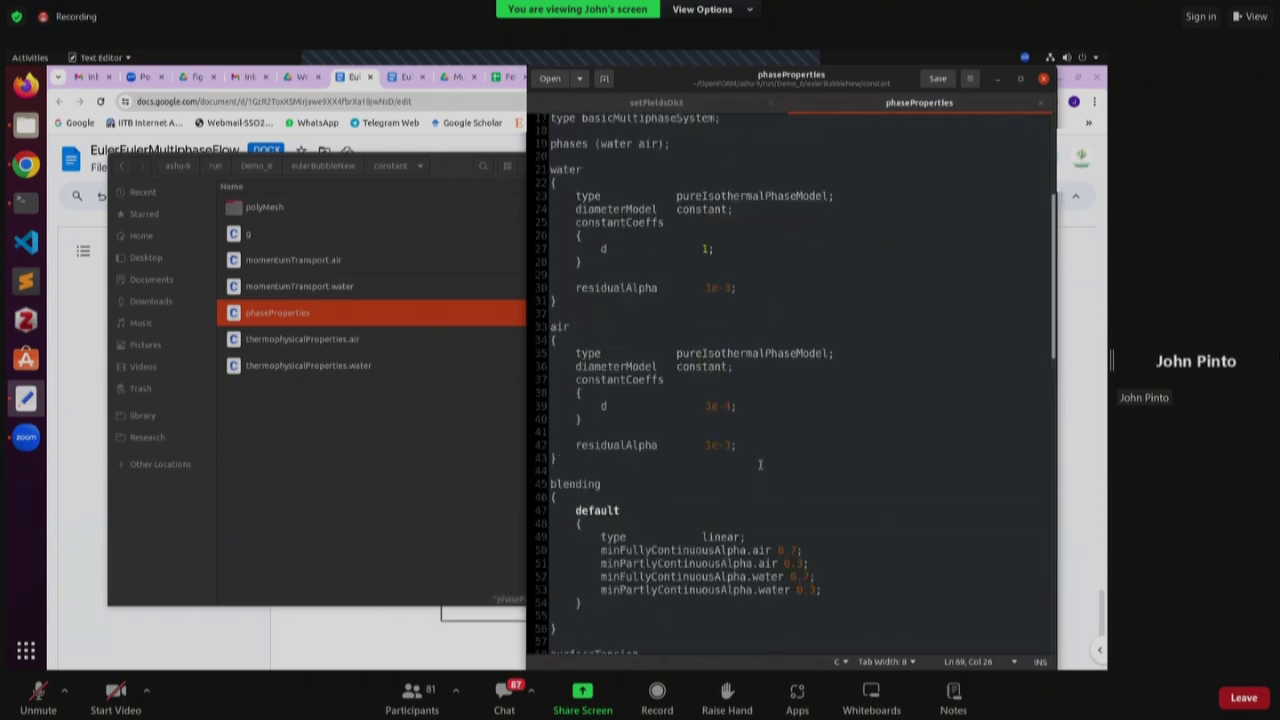
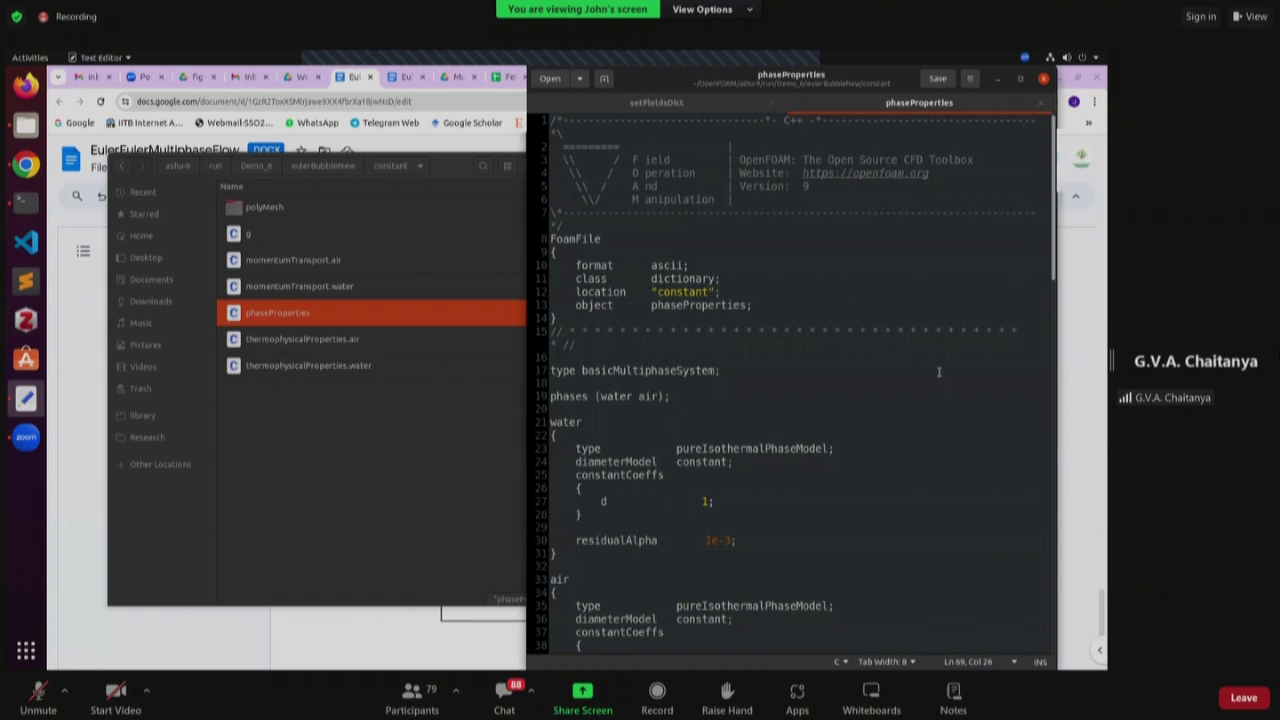
- Scroll through the rest of phaseProperties, lower the editor window, and switch to setFieldsDict
scroll(960, 430, down, 3)
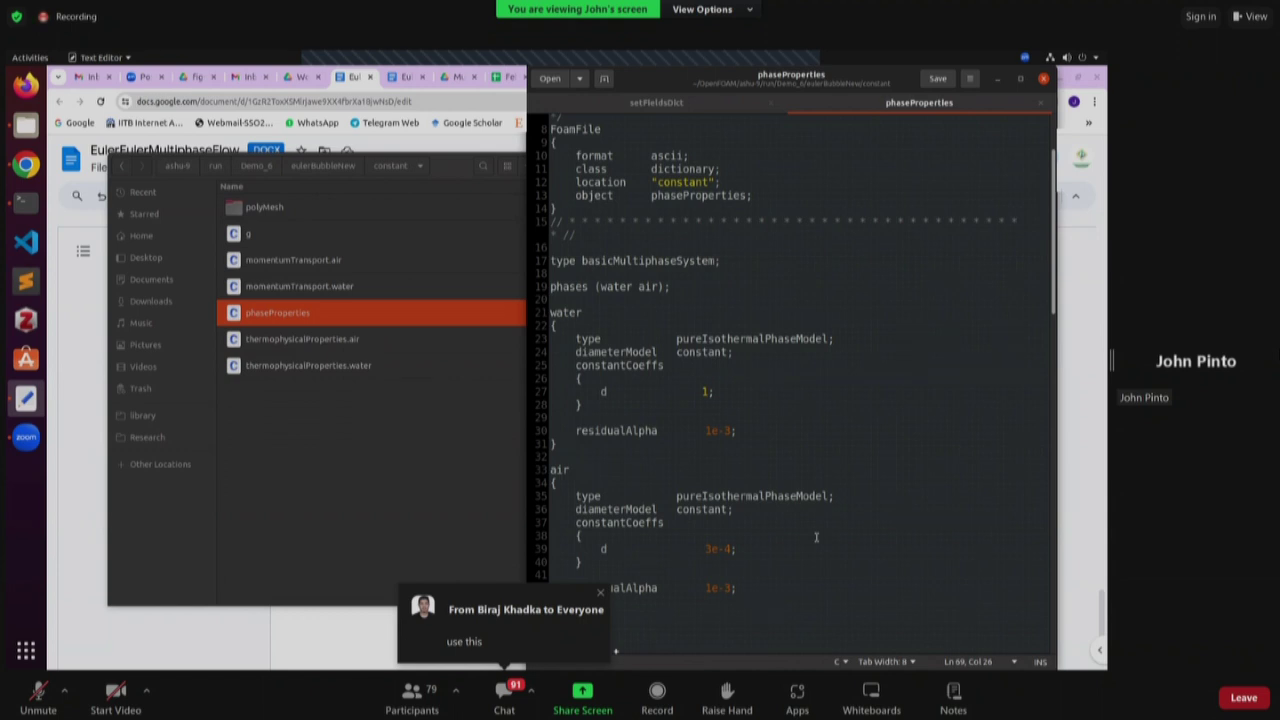
scroll(819, 534, down, 4)
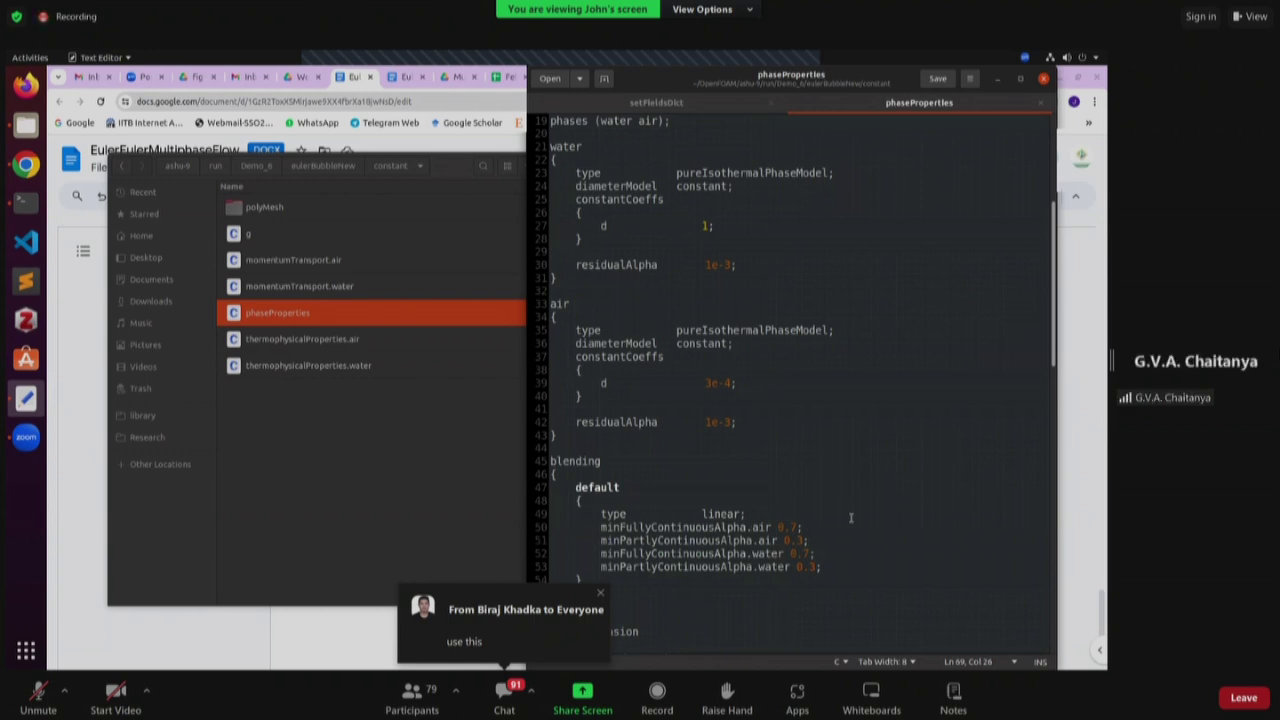
scroll(851, 518, down, 3)
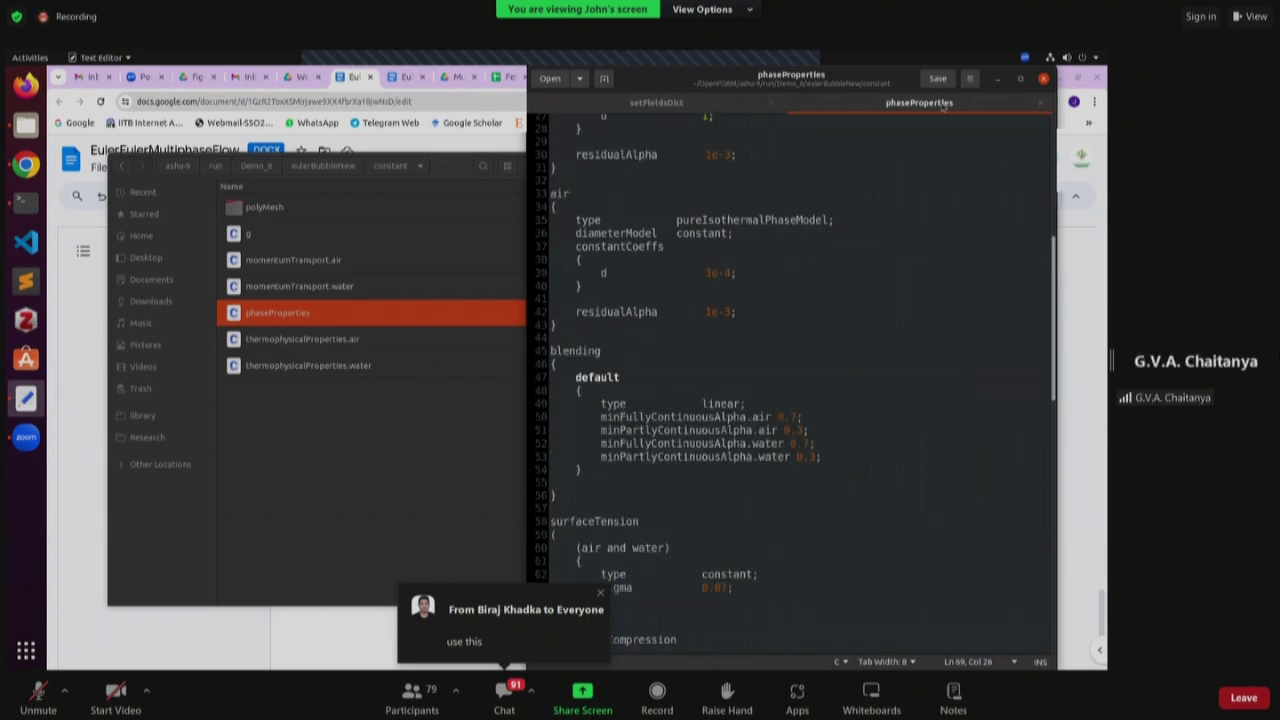
drag(905, 100, 908, 145)
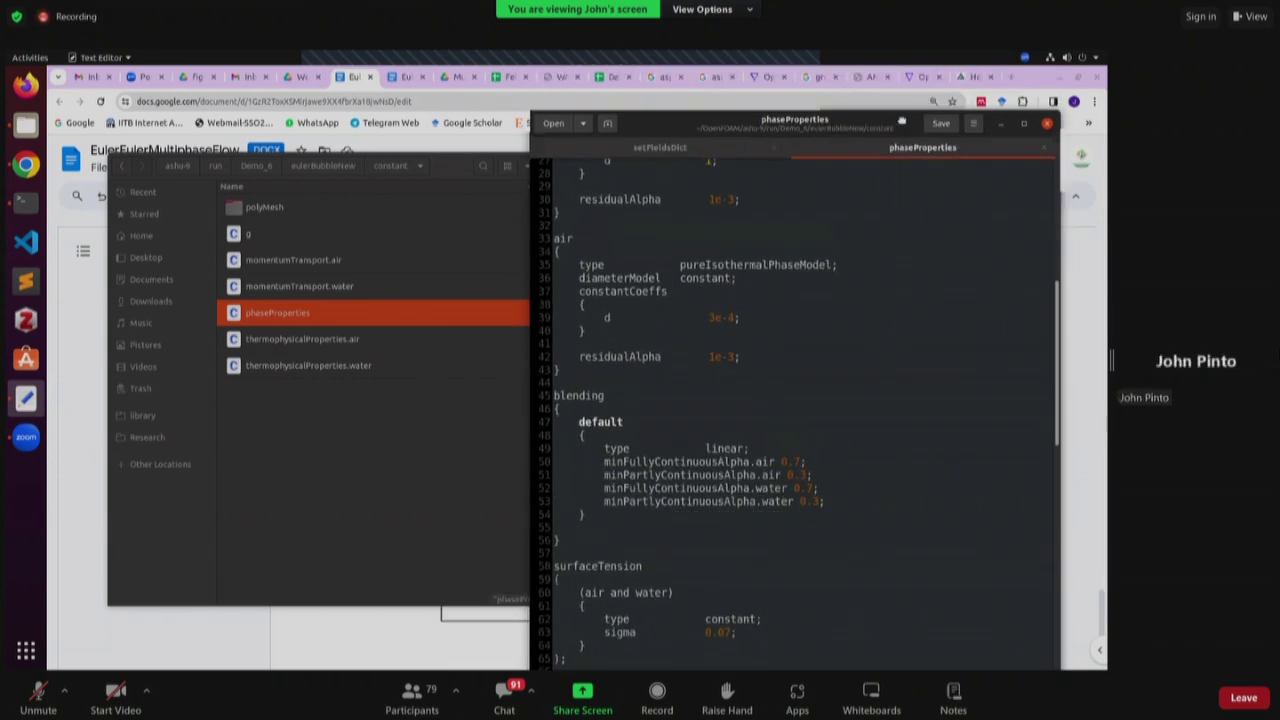
click(703, 149)
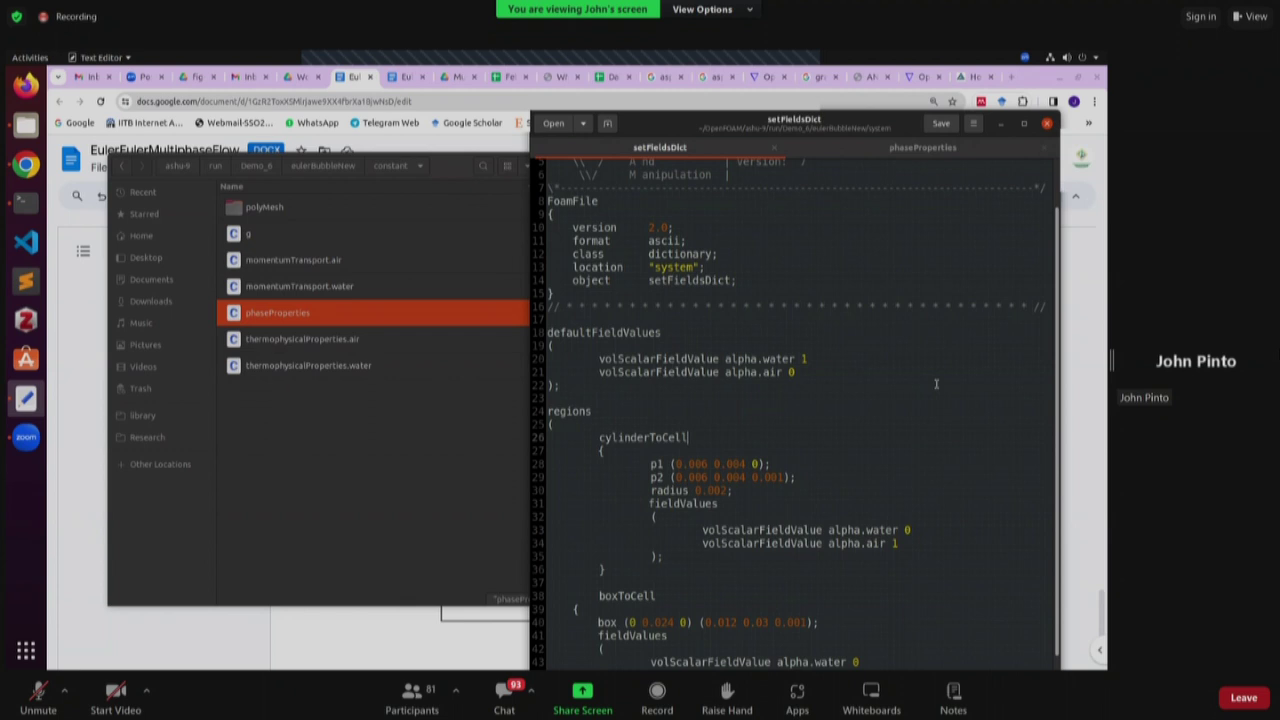
scroll(936, 383, down, 1)
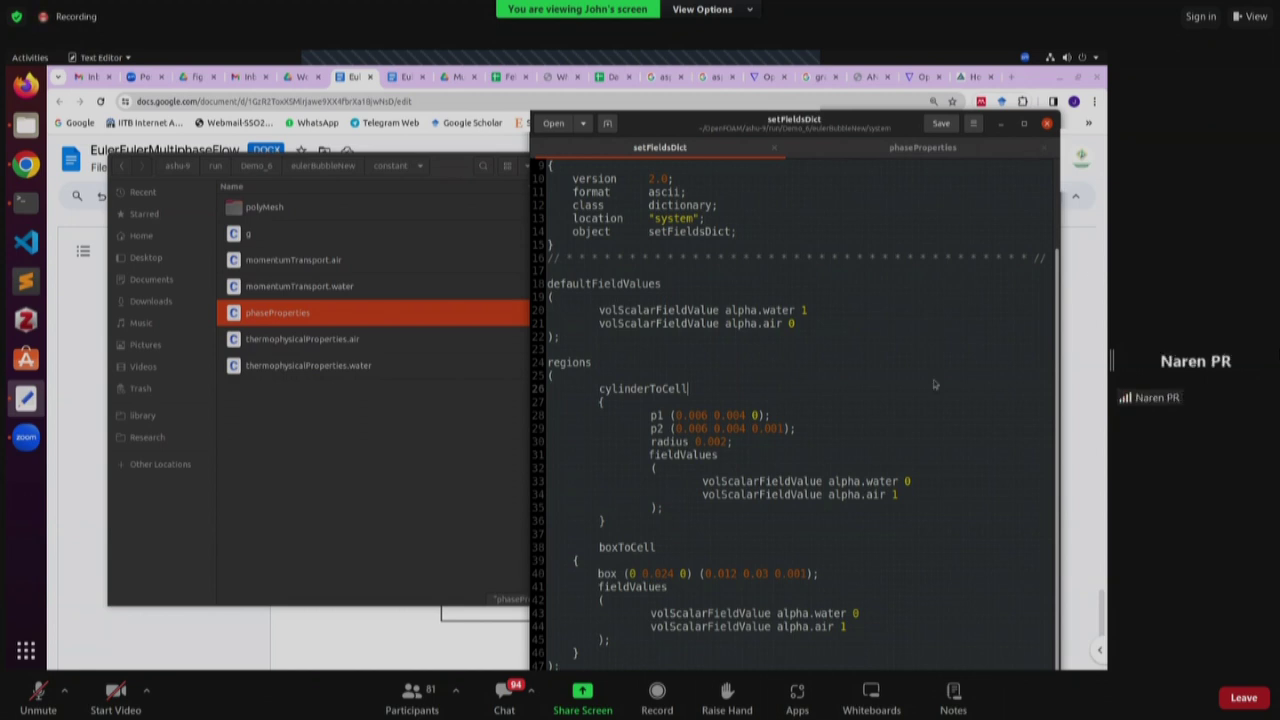
click(463, 455)
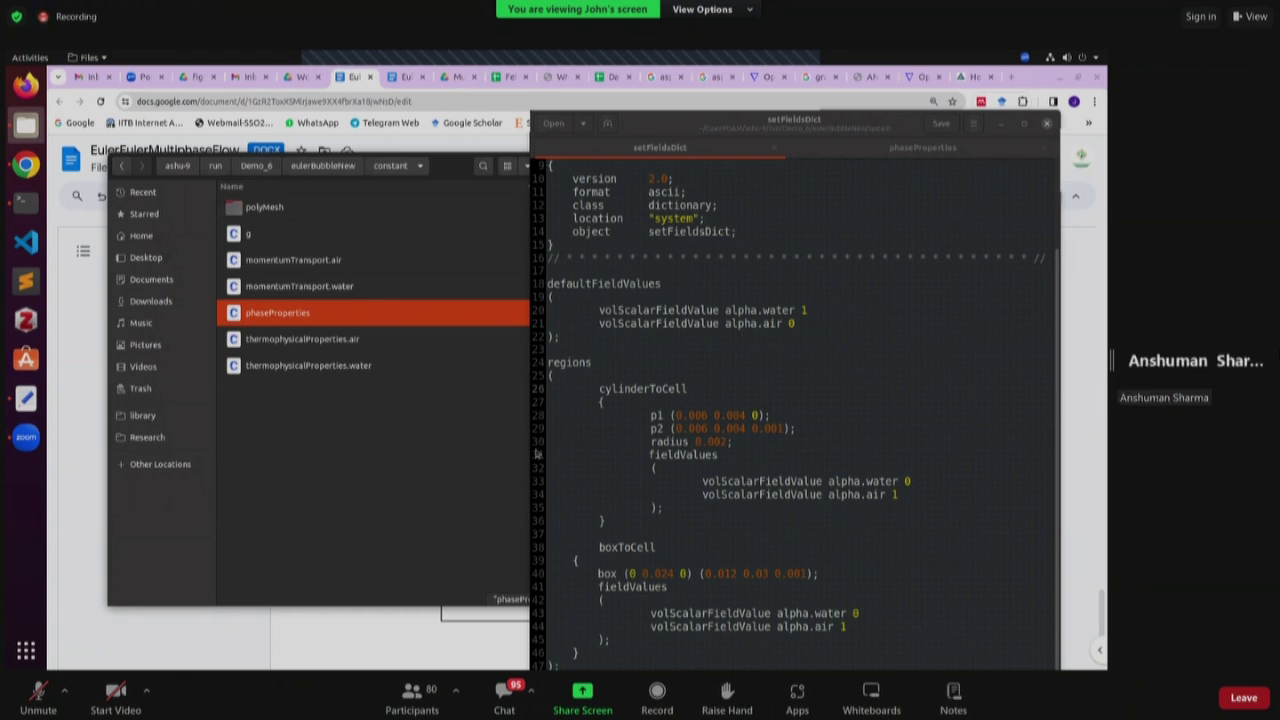
click(714, 484)
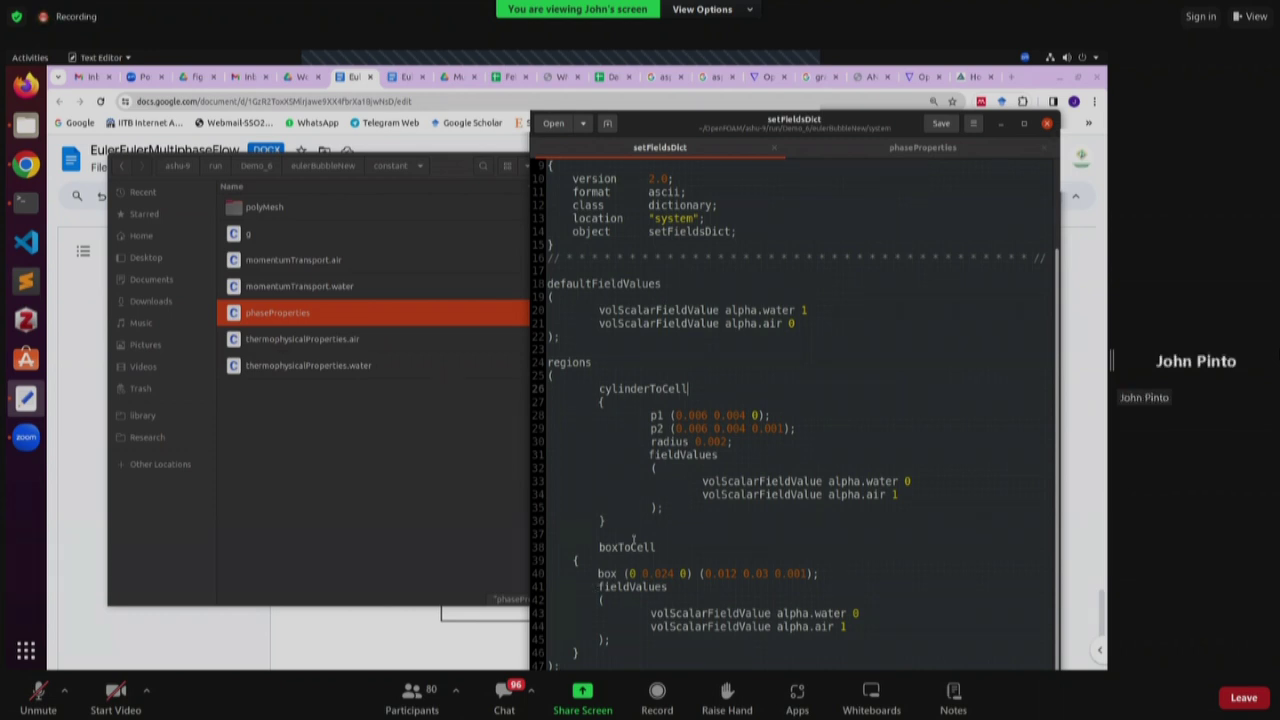
- Paste a copy of the cylinderToCell block (radius 0.002, alpha.air 1) right after the original
drag(610, 520, 550, 388)
key(ctrl+c)
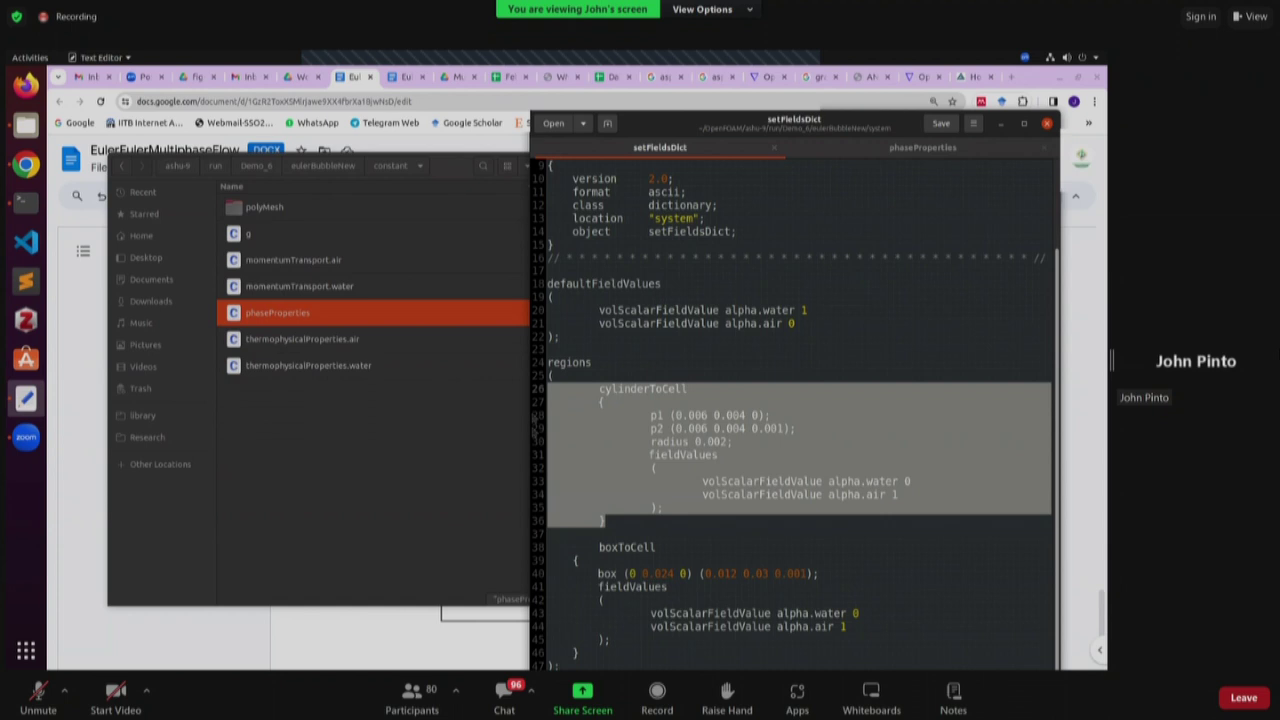
click(632, 527)
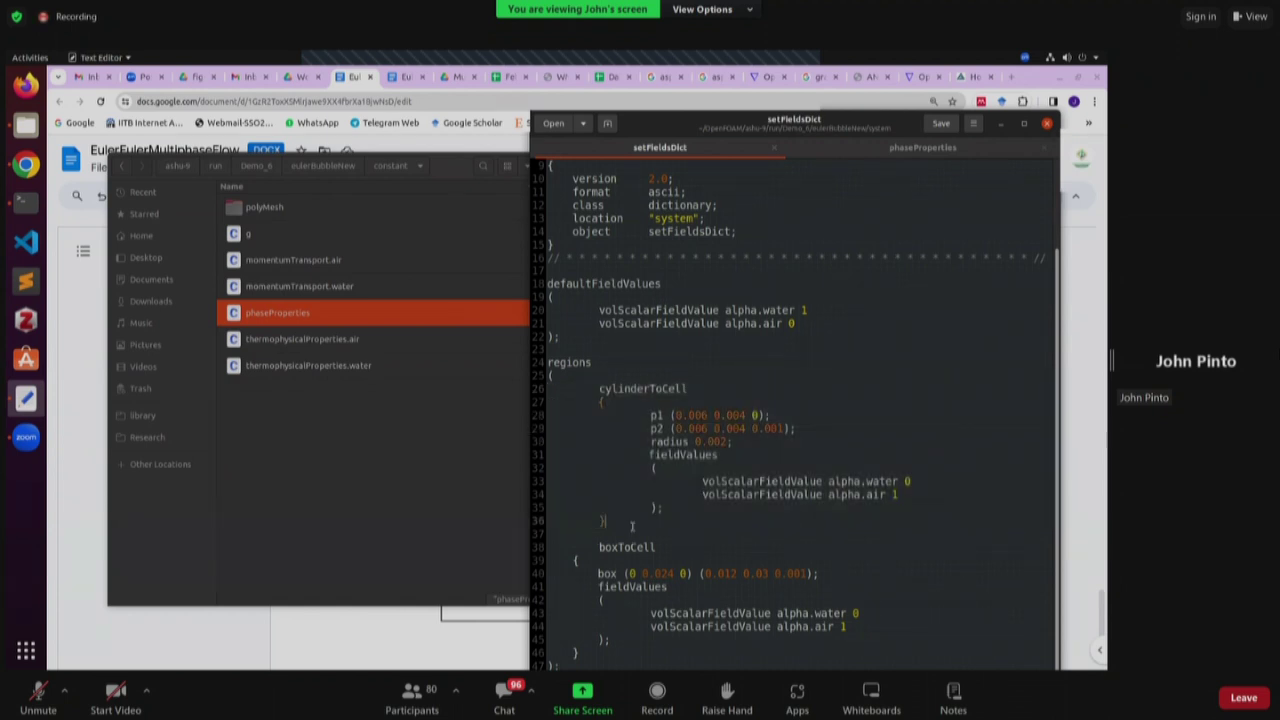
key(Return)
key(Return)
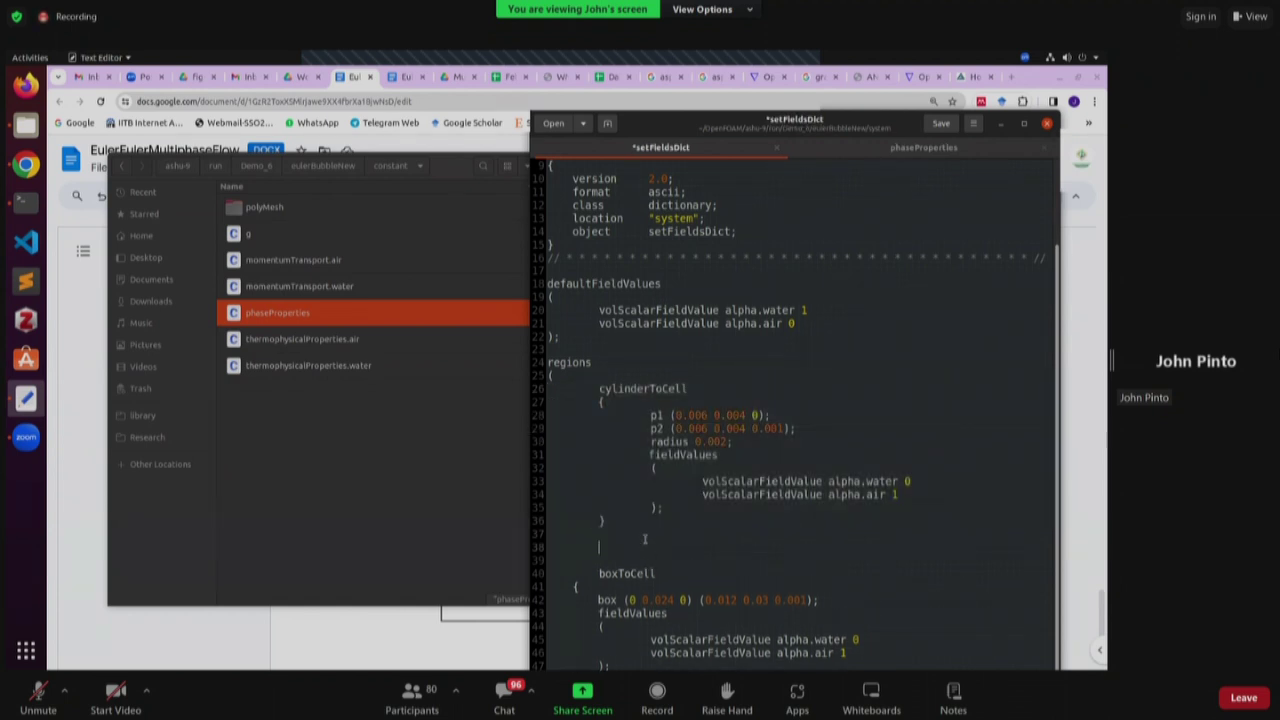
key(ctrl+v)
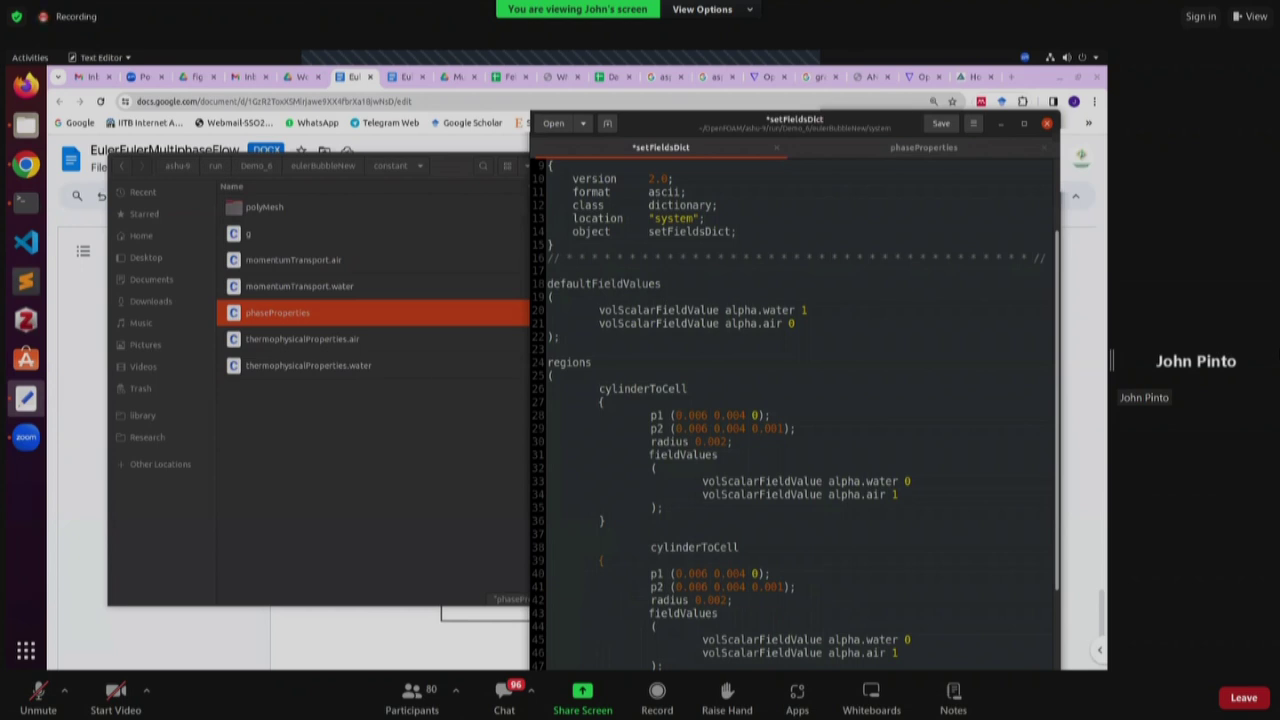
key(ctrl+z)
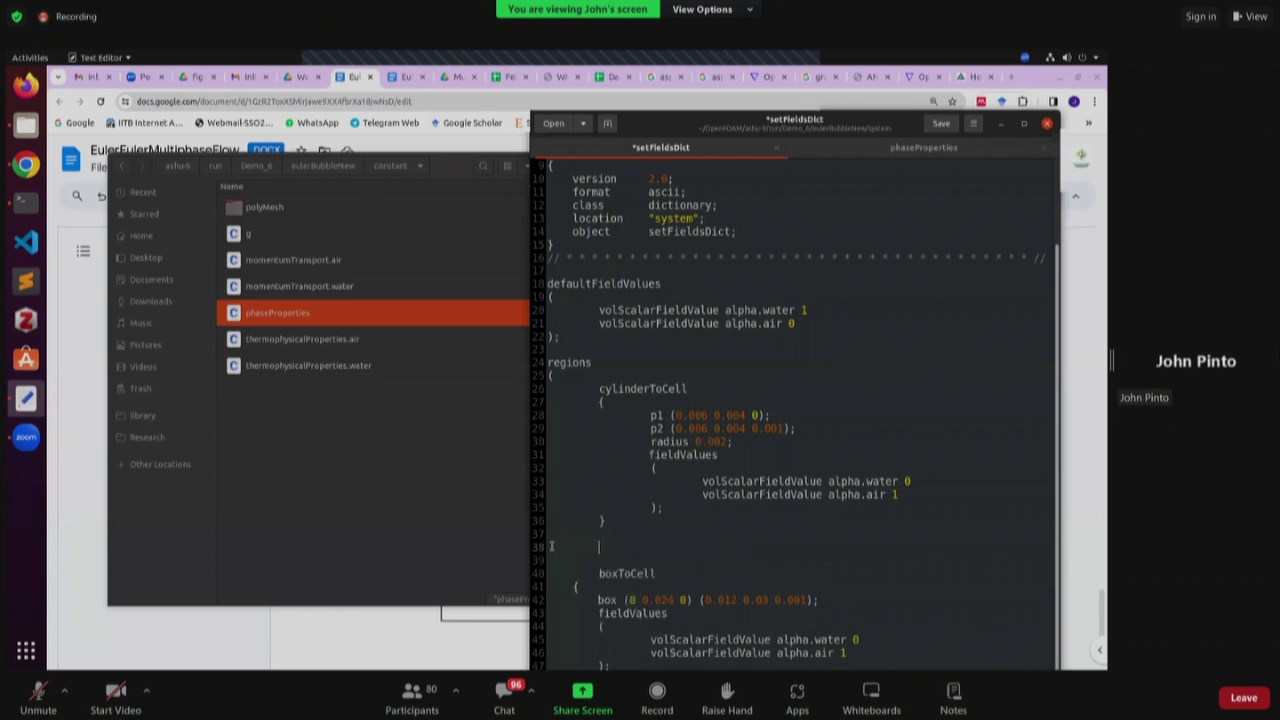
key(ctrl+v)
scroll(668, 571, down, 2)
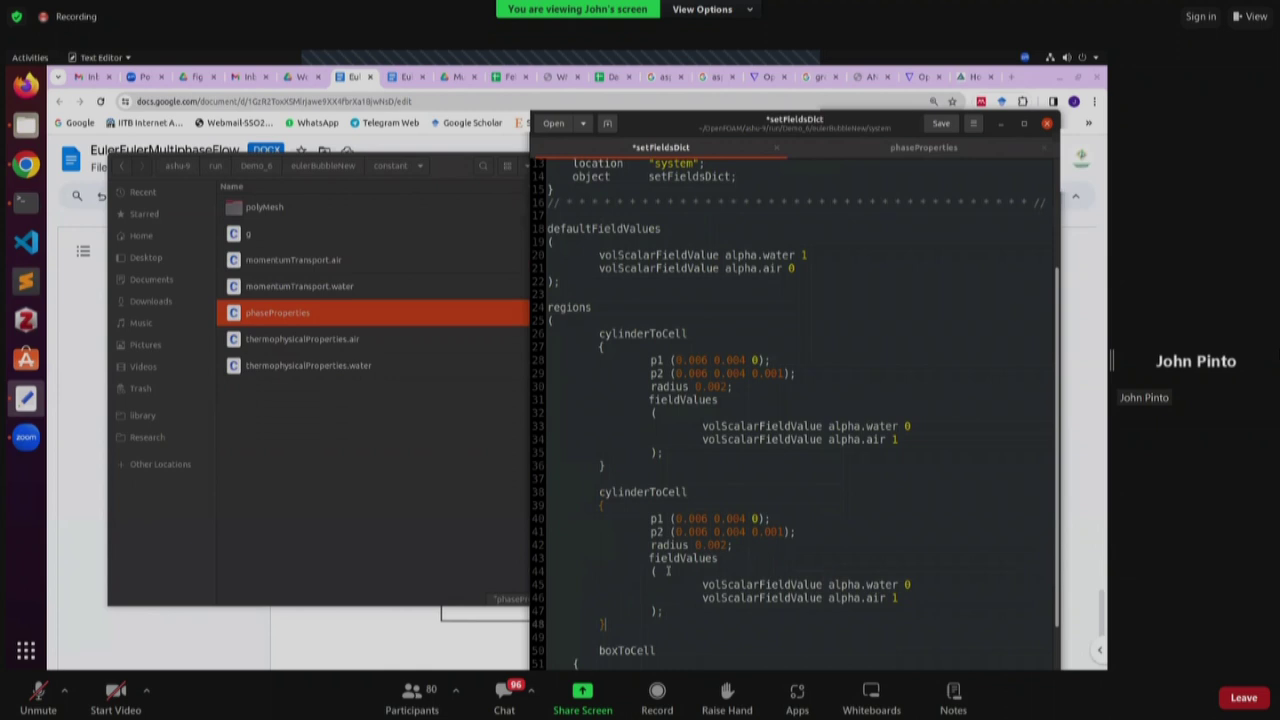
scroll(690, 511, down, 1)
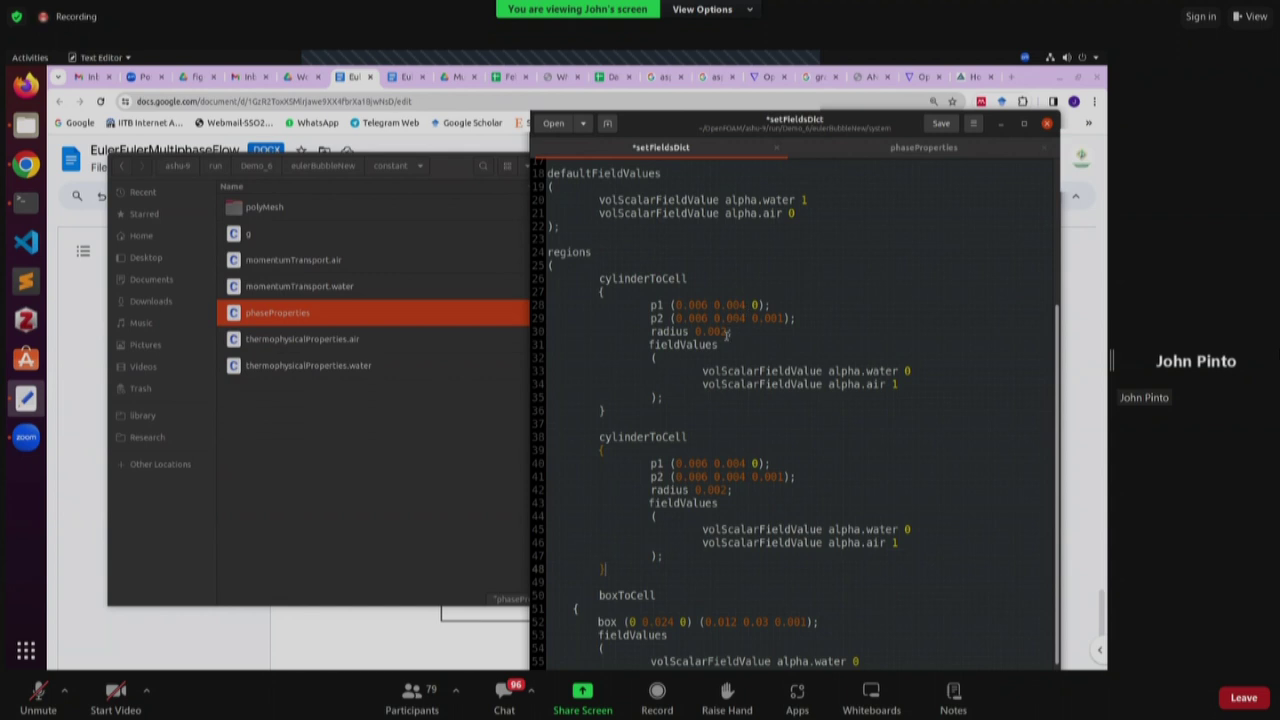
- Set the first radius to 0.001 and edit the second cylinder's p1, p2 and radius values
key(BackSpace)
text(1)
click(747, 463)
key(BackSpace)
text(8)
click(746, 476)
key(BackSpace)
text(8)
click(729, 490)
key(BackSpace)
text(4)
click(773, 502)
- Move the first cylinder's p1 and p2 to y 0.003 and save setFieldsDict
key(BackSpace)
text(6)
key(BackSpace)
text(3)
key(Down)
key(BackSpace)
text(3)
key(ctrl+s)
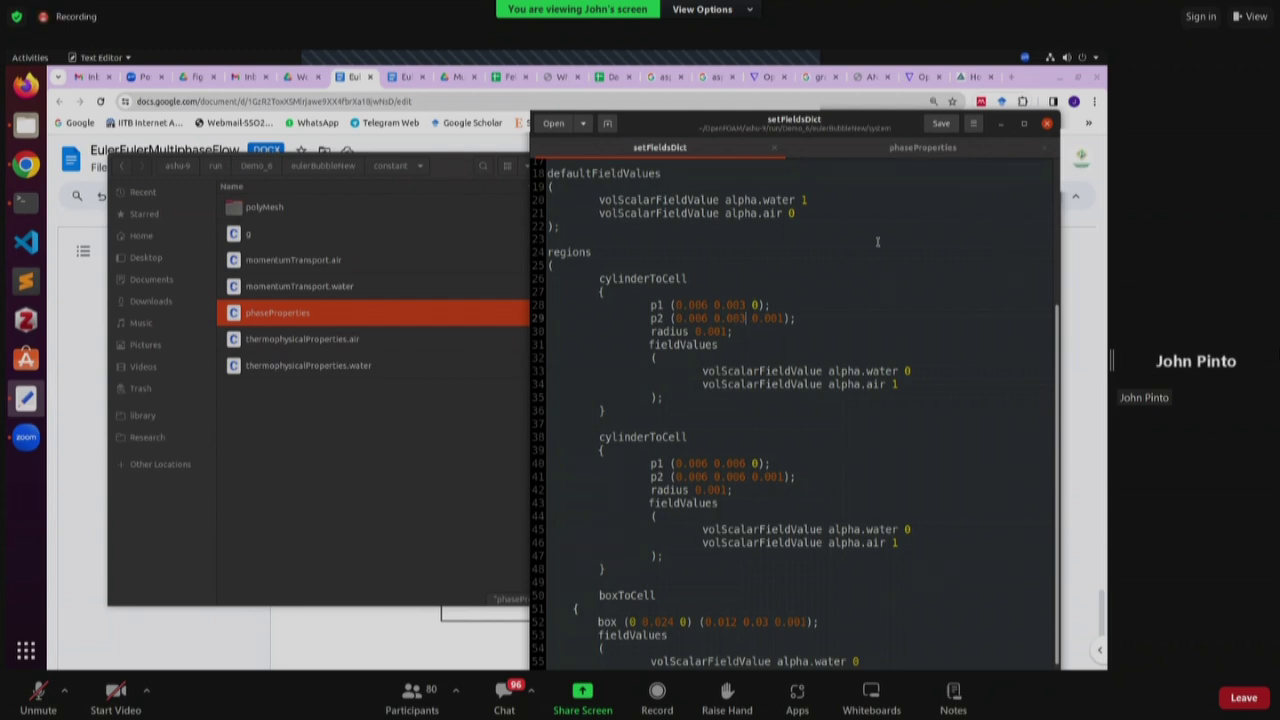
- Clean the case with foamCleanCase and regenerate the mesh with blockMesh
click(436, 444)
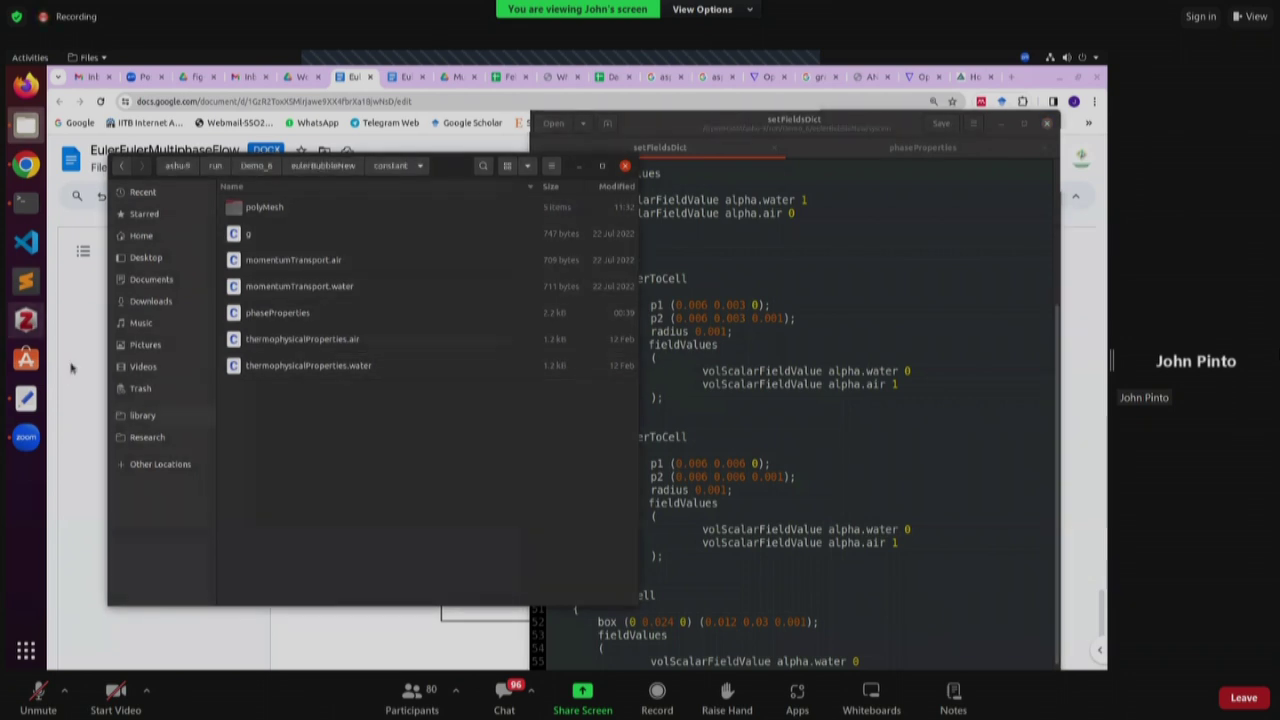
click(26, 202)
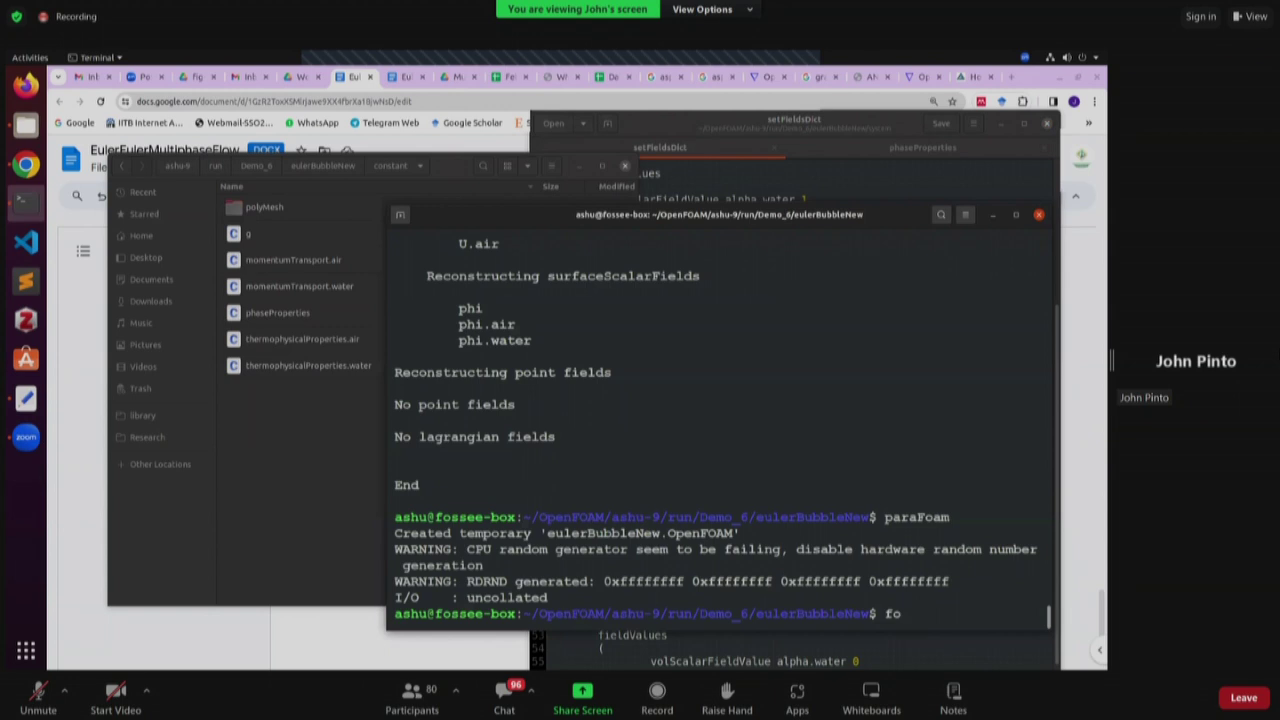
text(leanCase)
key(Return)
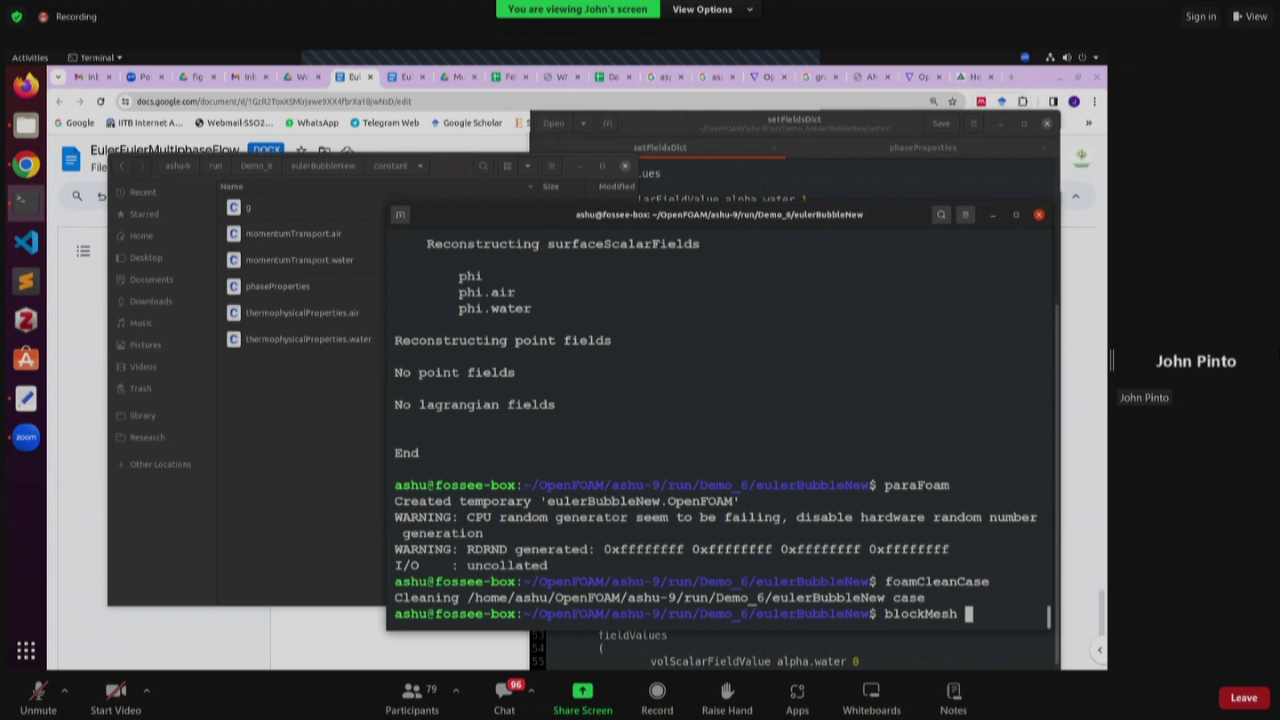
text(blockMesh)
key(Return)
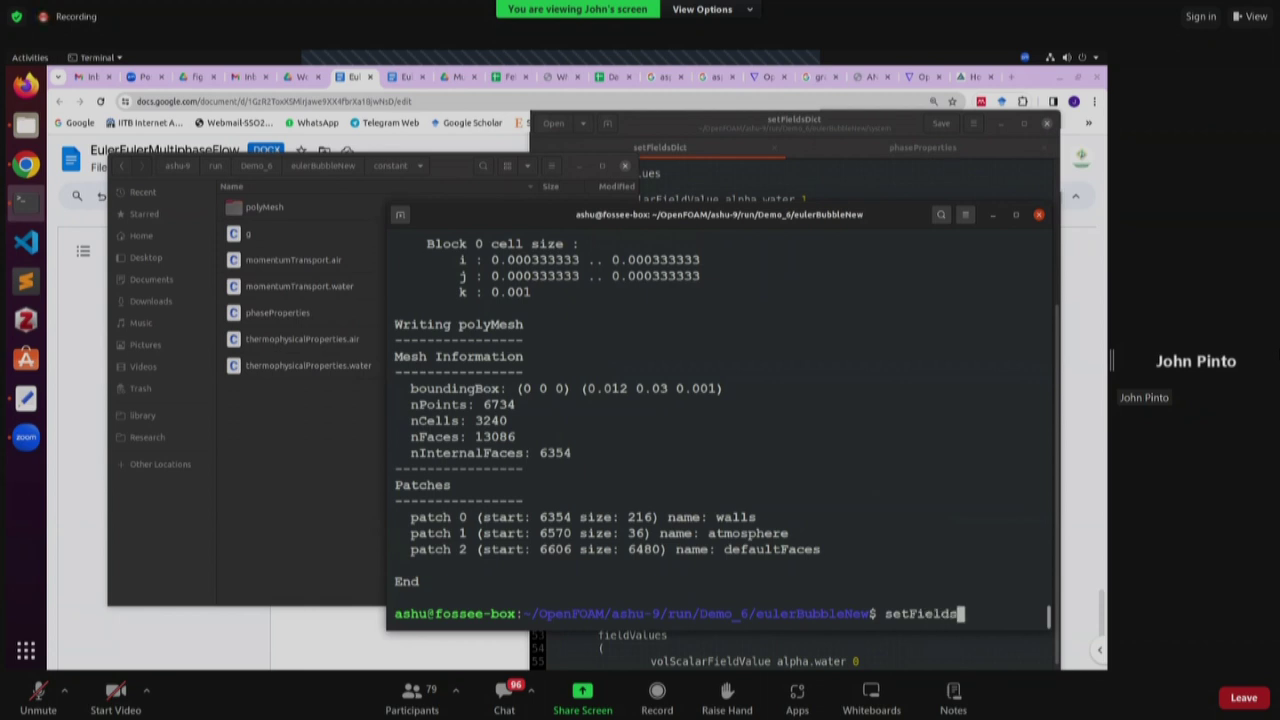
- Run setFields for the air cylinders, then decomposePar into 4 processors
key(Return)
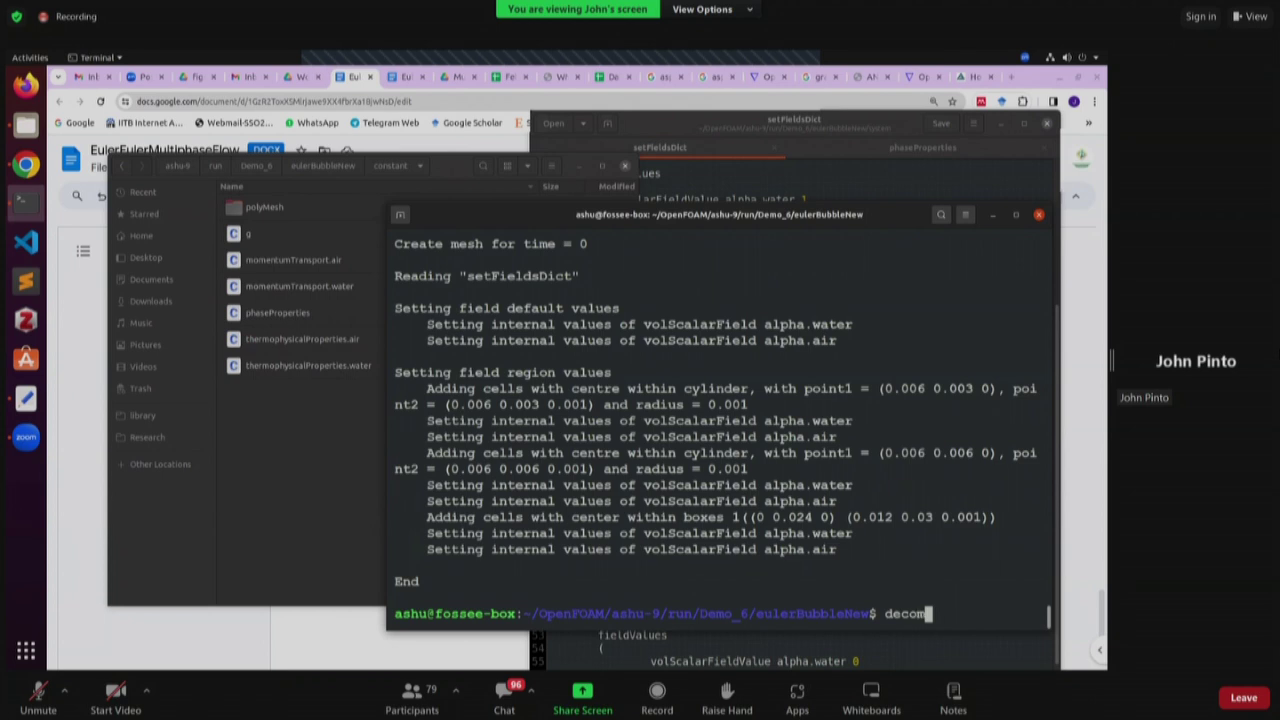
text(decompo)
key(Tab)
key(Return)
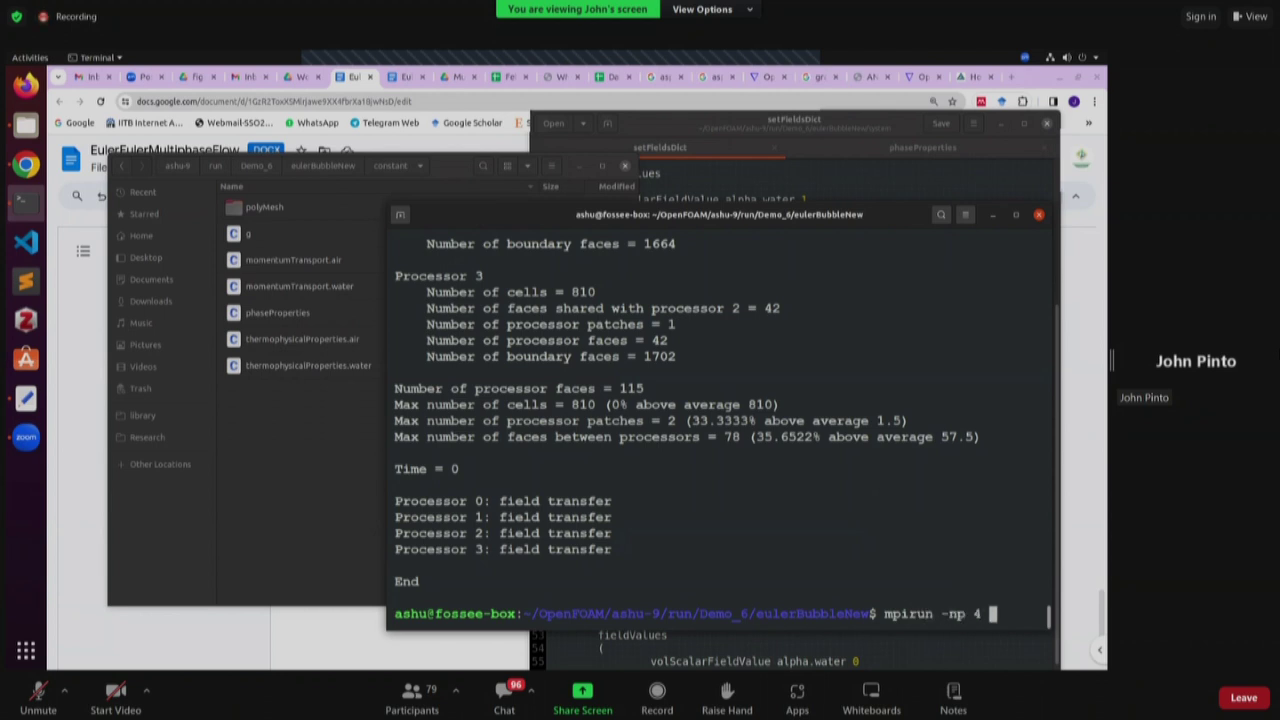
- Run 'mpirun -np 4 multiphaseEulerFoam -parallel' to start the solver on four processors
text(mpirun -np 4 multiphaseEulerFoam -parallel)
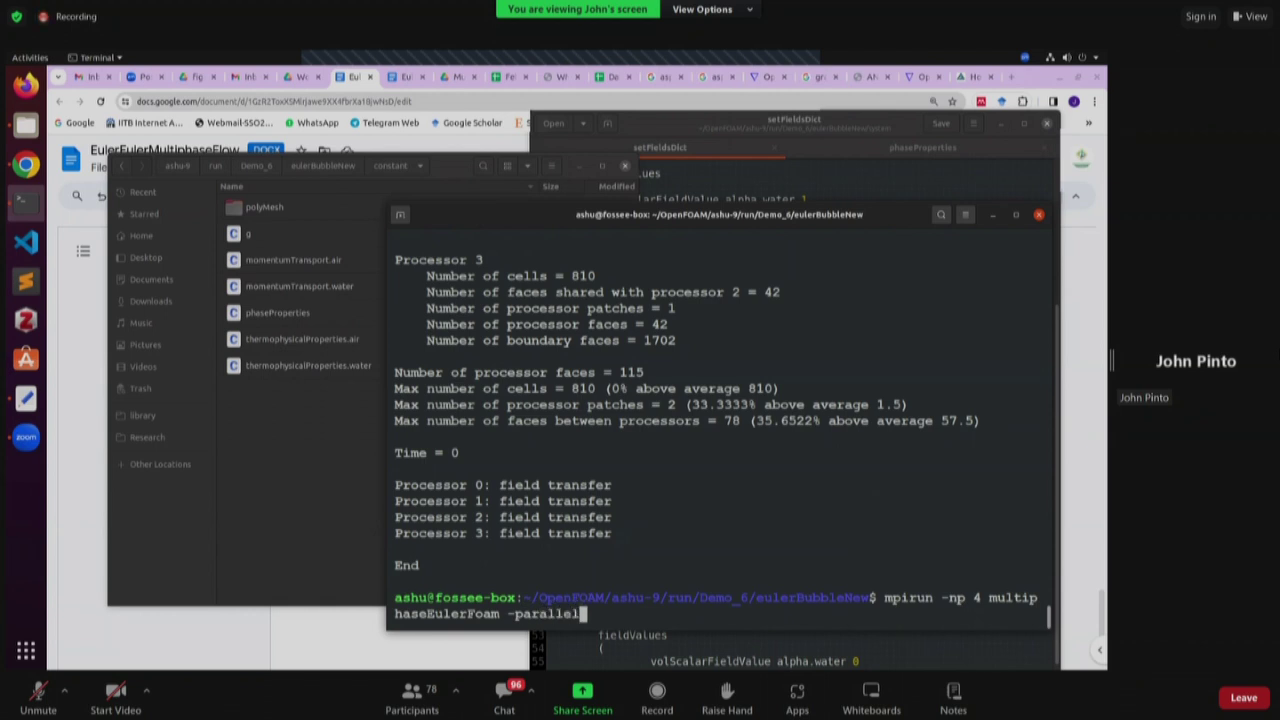
key(Return)
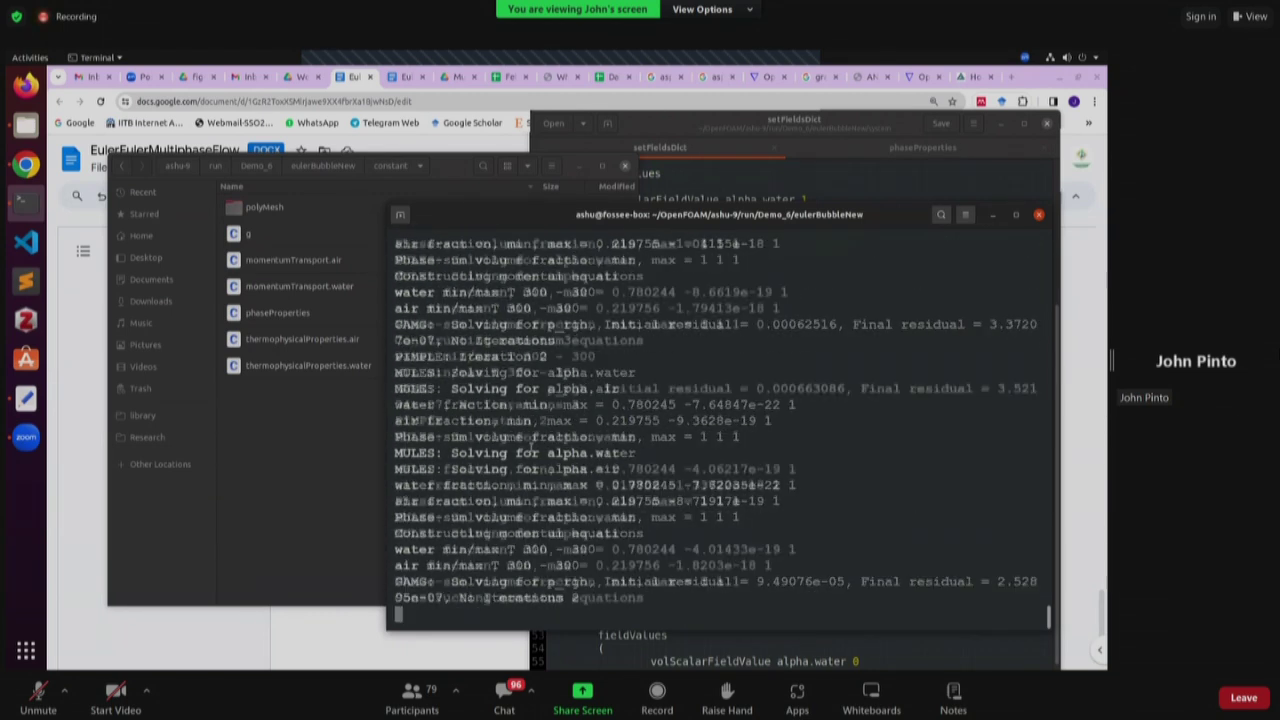
- Browse from eulerBubbleNew into fluidisedBed/system, then back up to the Demo_6 folder
click(346, 236)
click(322, 166)
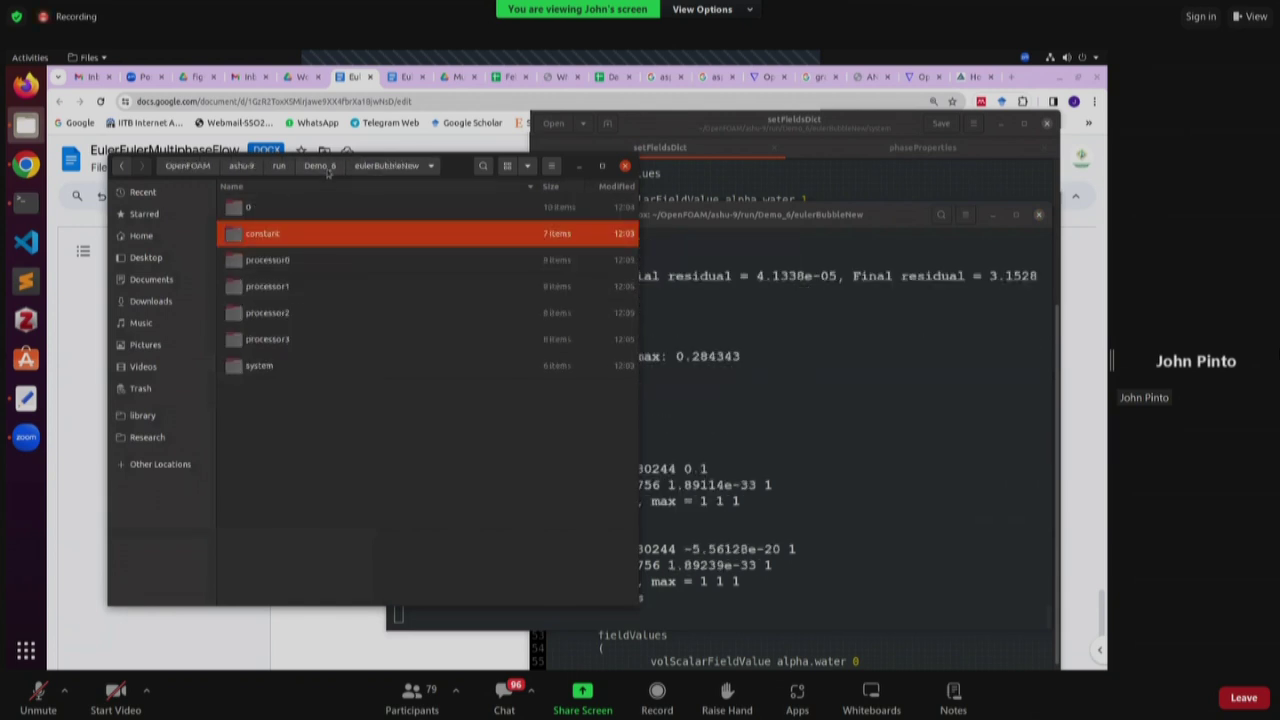
click(319, 166)
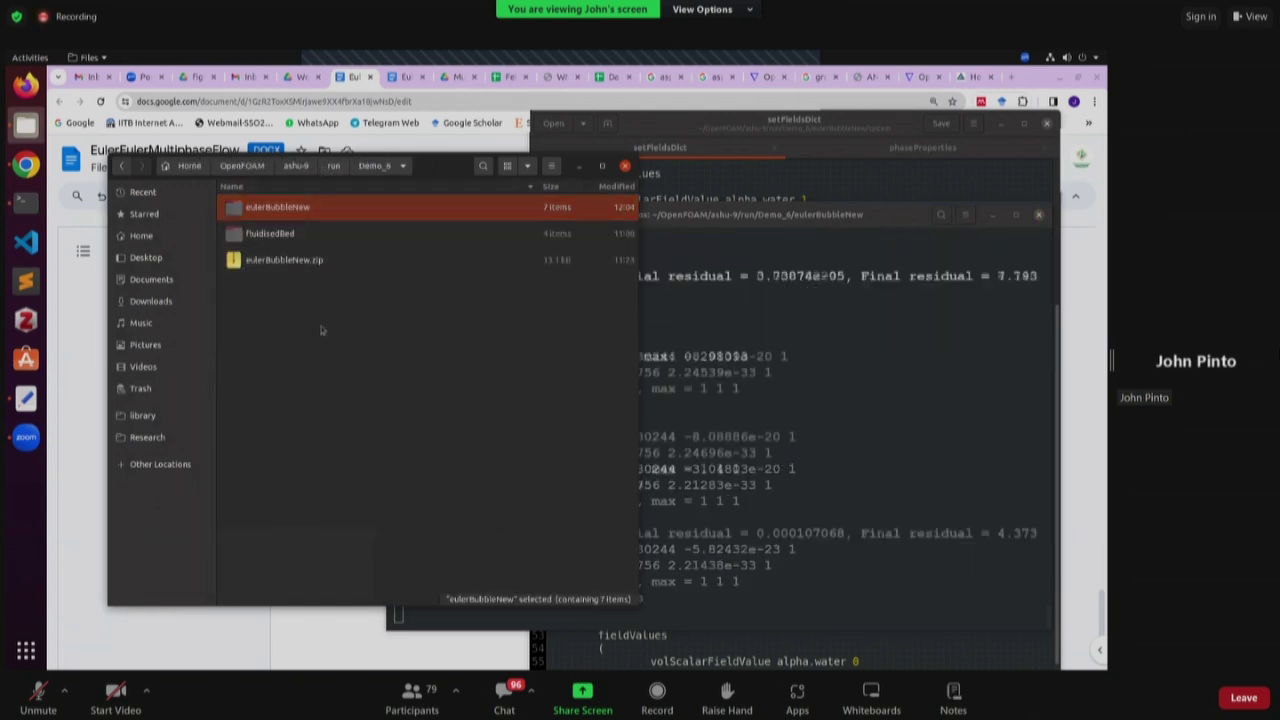
double_click(303, 236)
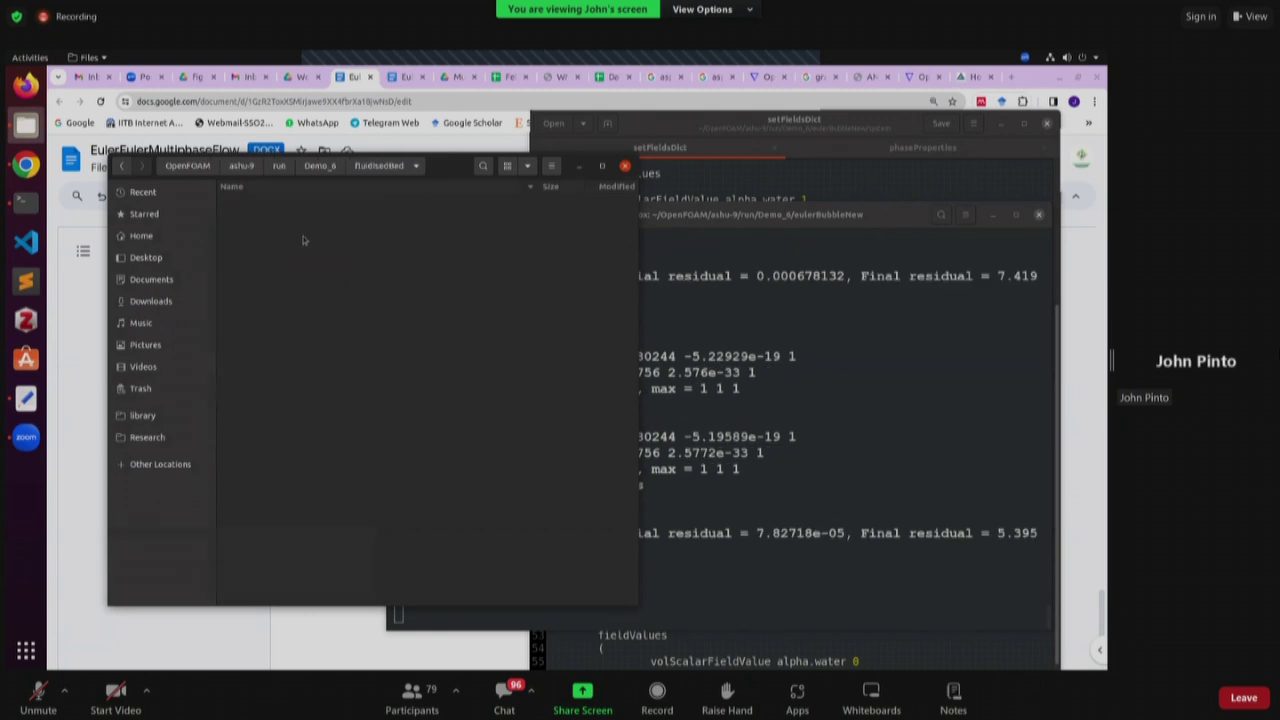
double_click(300, 258)
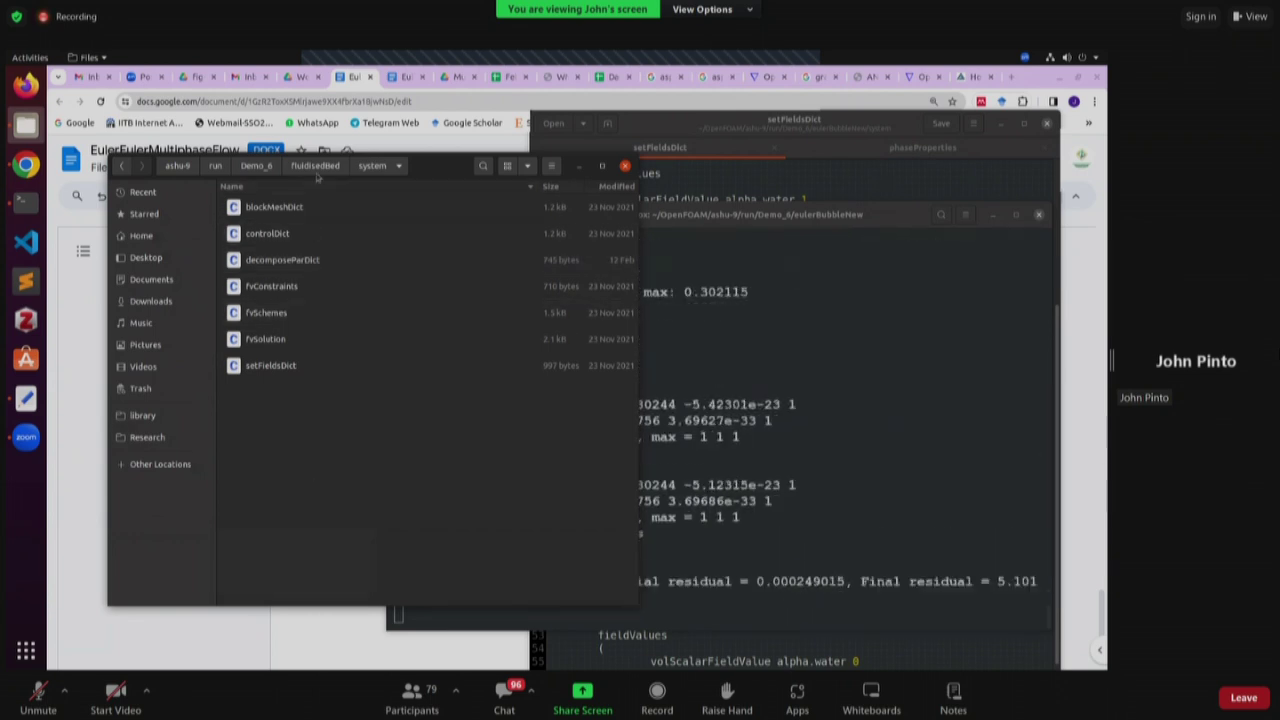
click(256, 165)
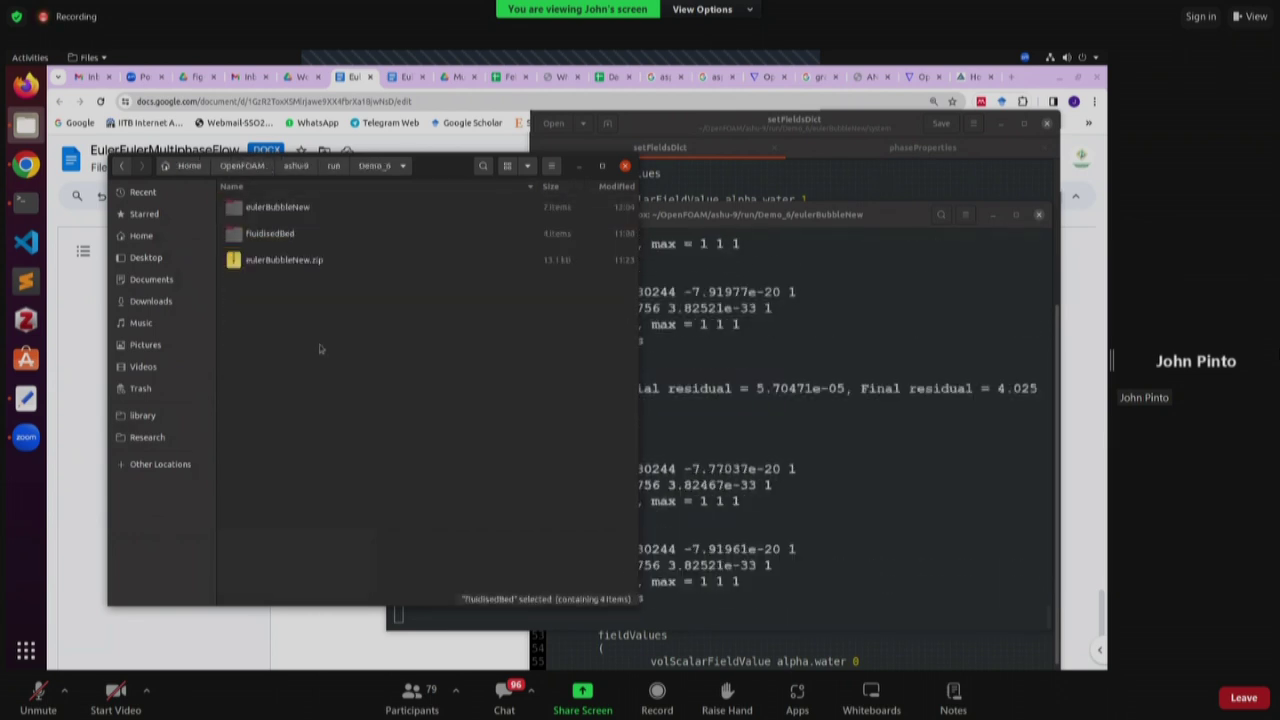
- Compress the fluidisedBed folder into a fluidisedBed.zip archive
right_click(300, 233)
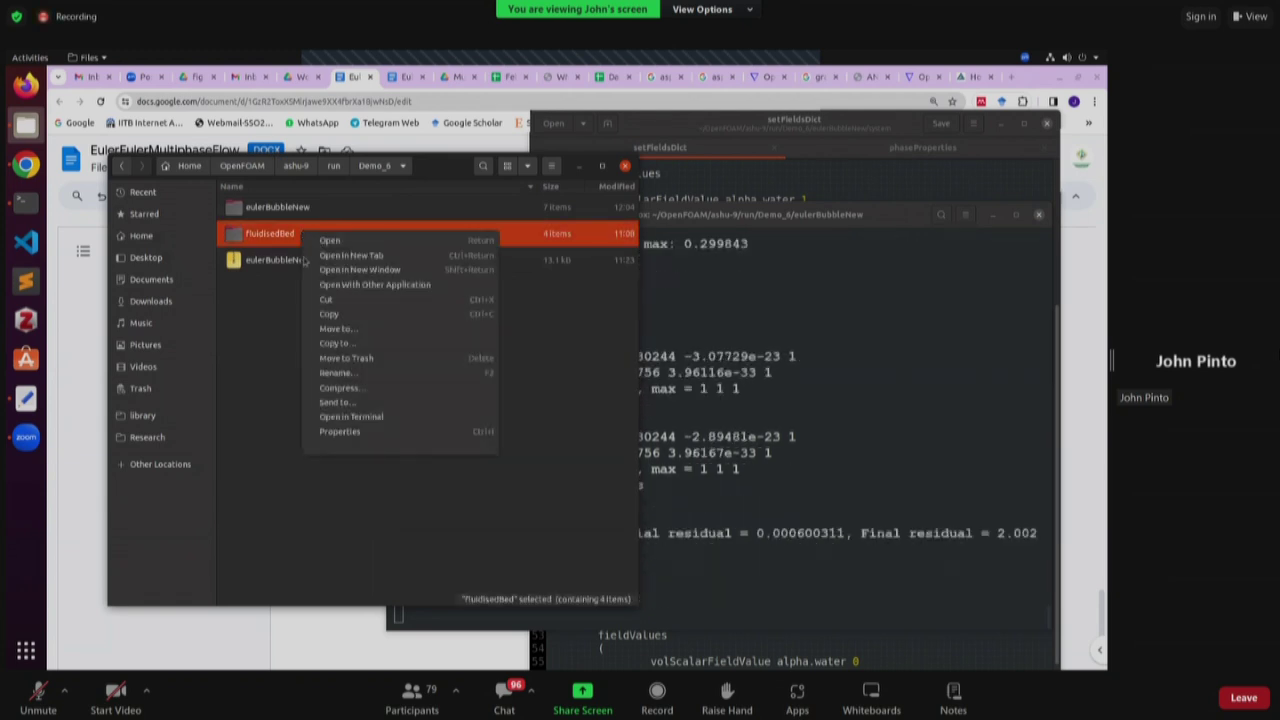
click(355, 388)
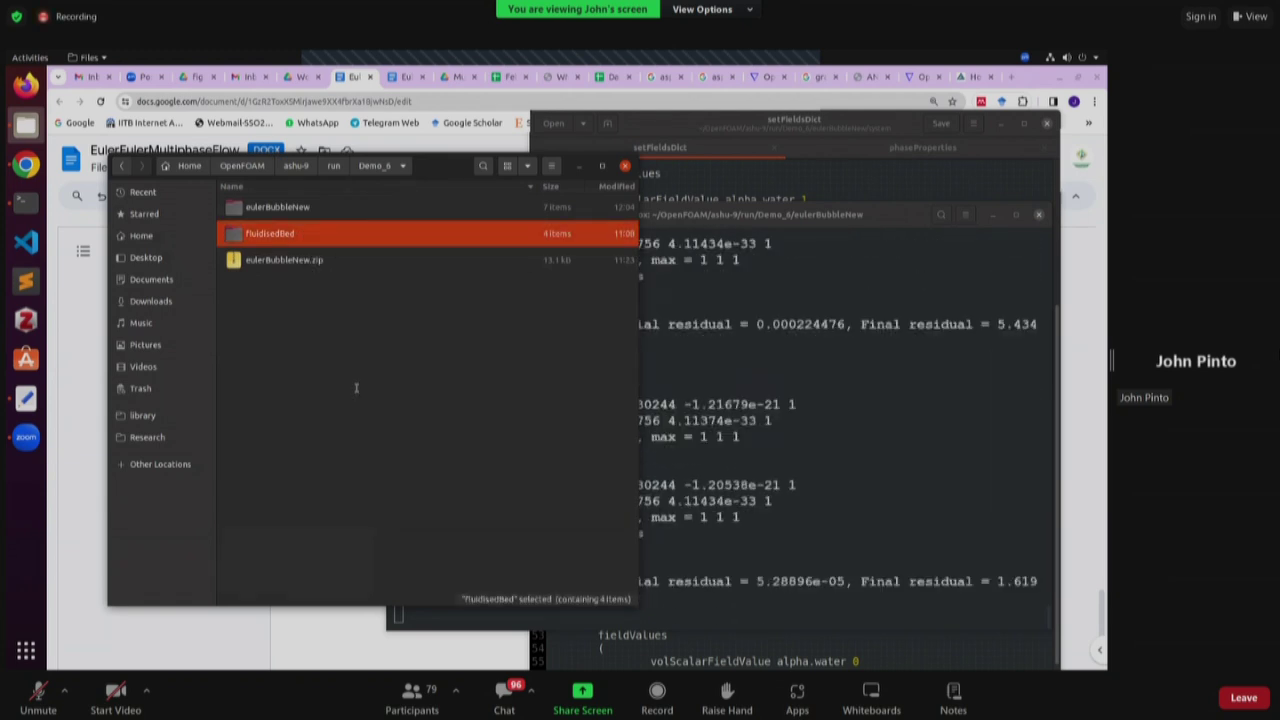
click(463, 345)
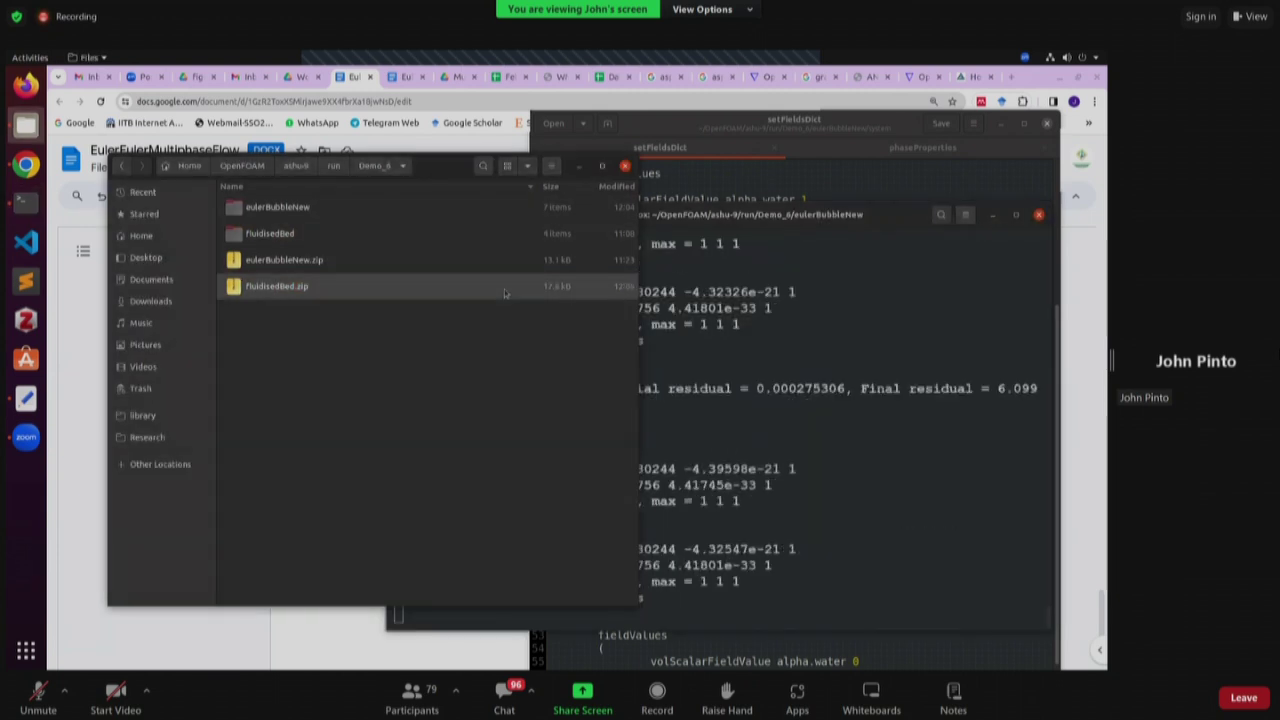
- Minimize the setFieldsDict editor, select fluidisedBed.zip, and move to the video-meeting window
click(1003, 128)
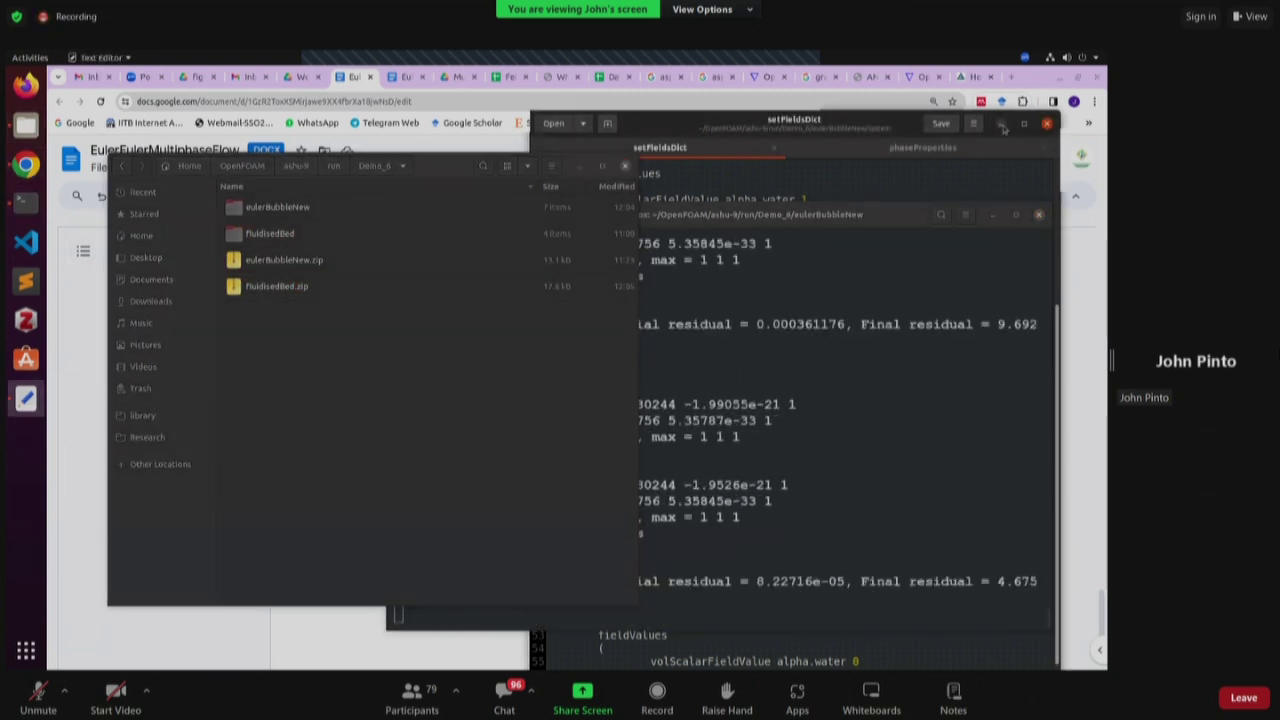
click(1001, 124)
click(440, 166)
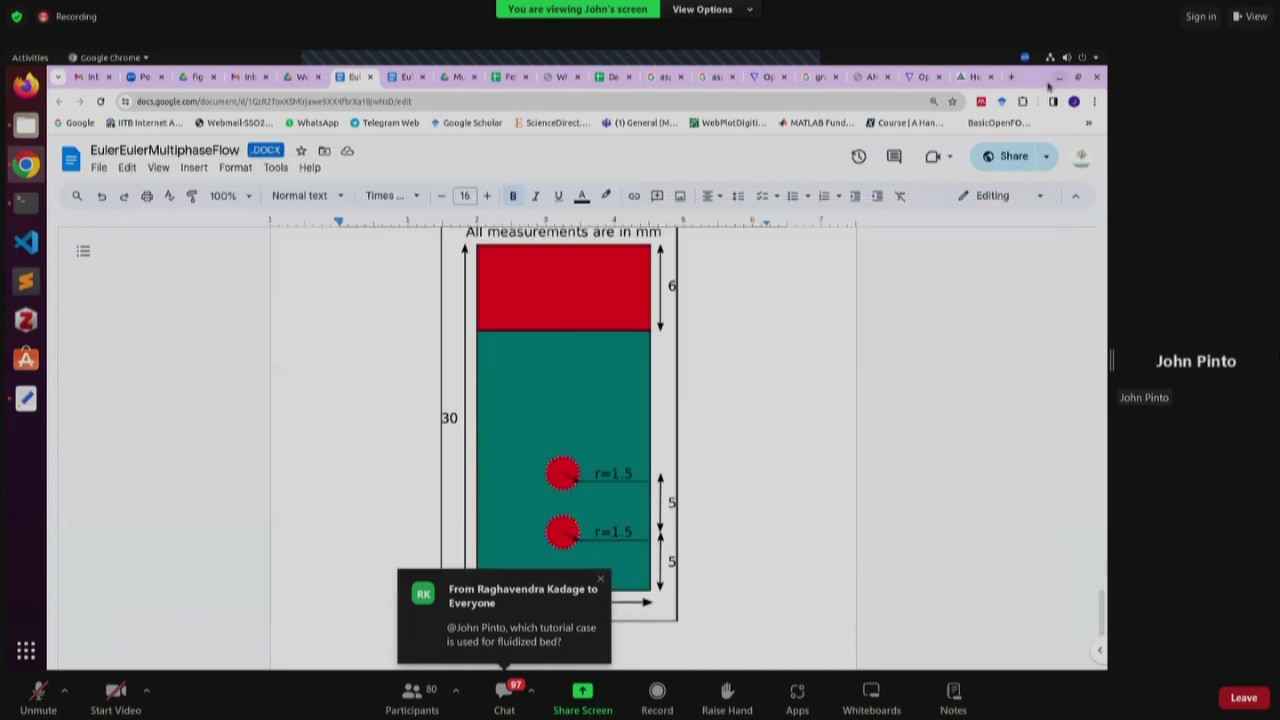
click(1059, 77)
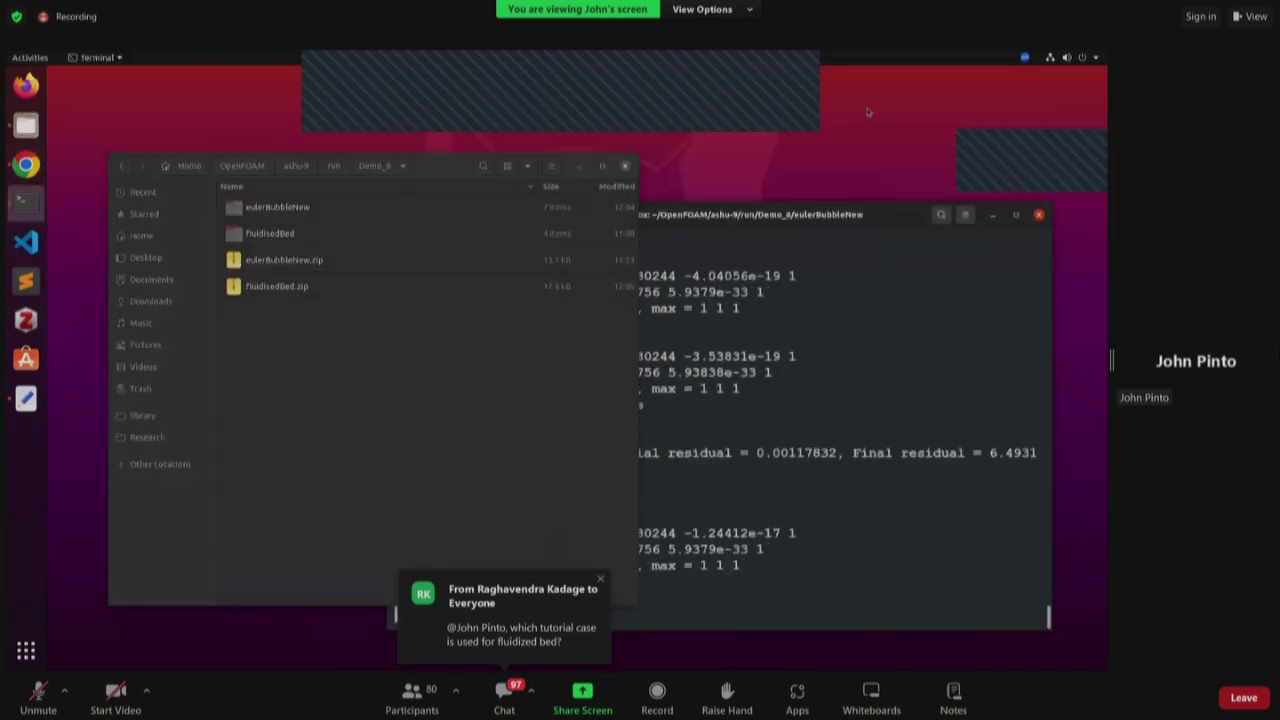
click(778, 77)
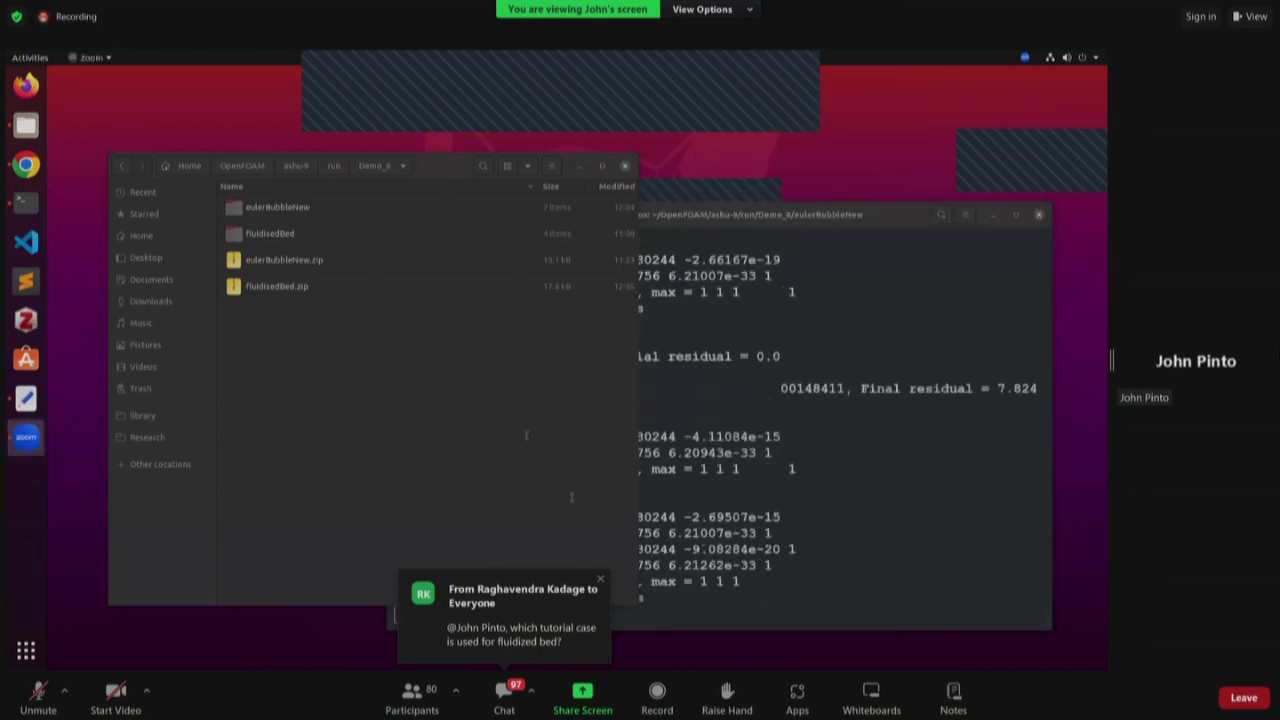
click(306, 274)
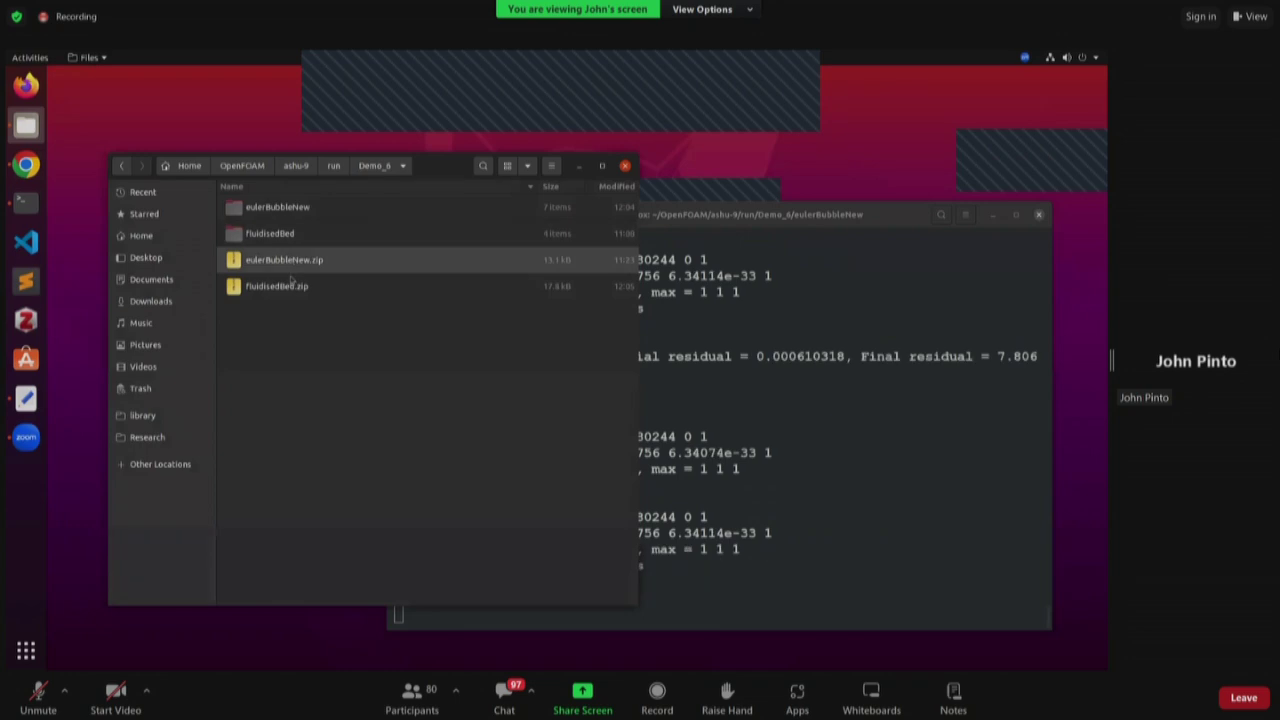
click(297, 287)
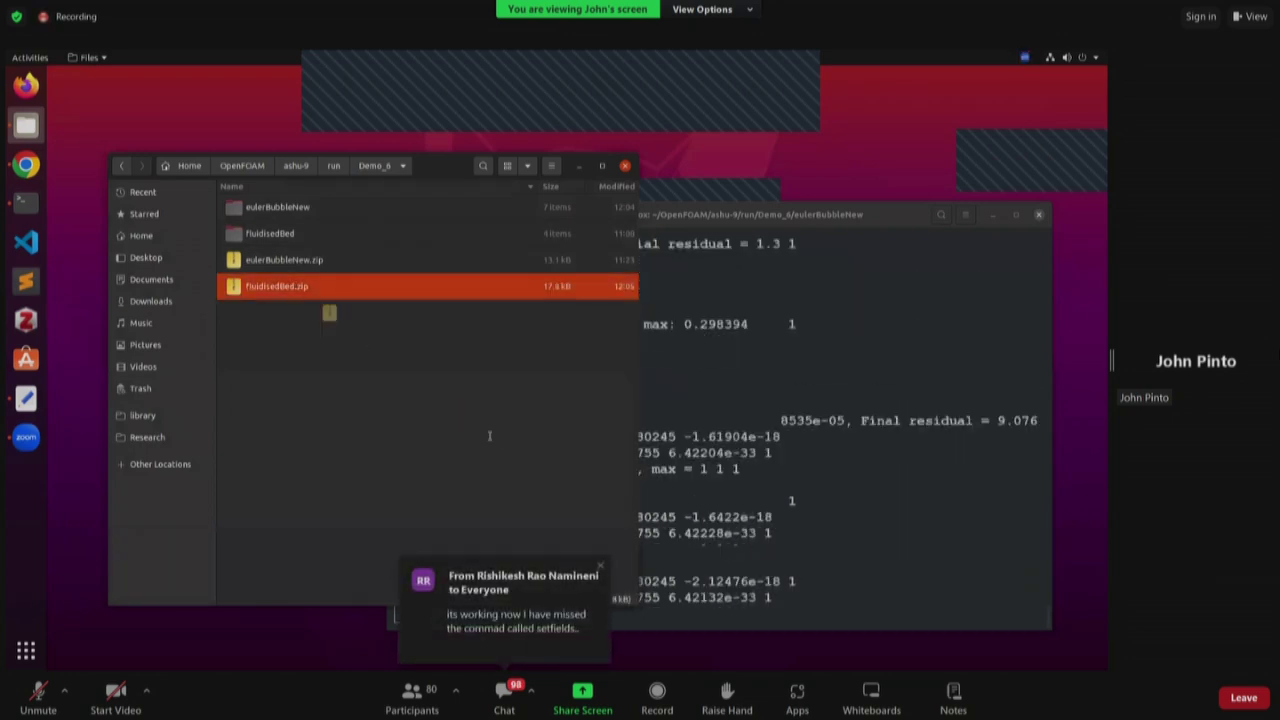
click(409, 309)
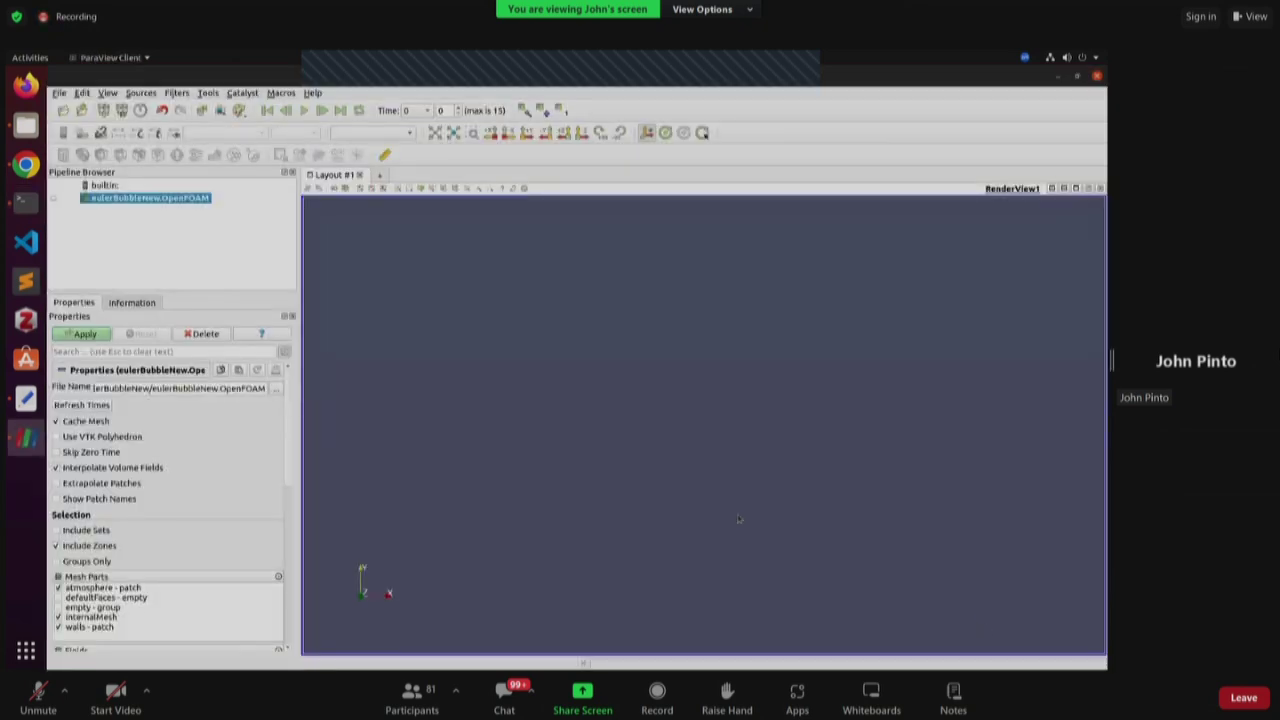
- Load the eulerBubbleNew case coloured by alpha.air and play the rising-bubble animation
click(90, 338)
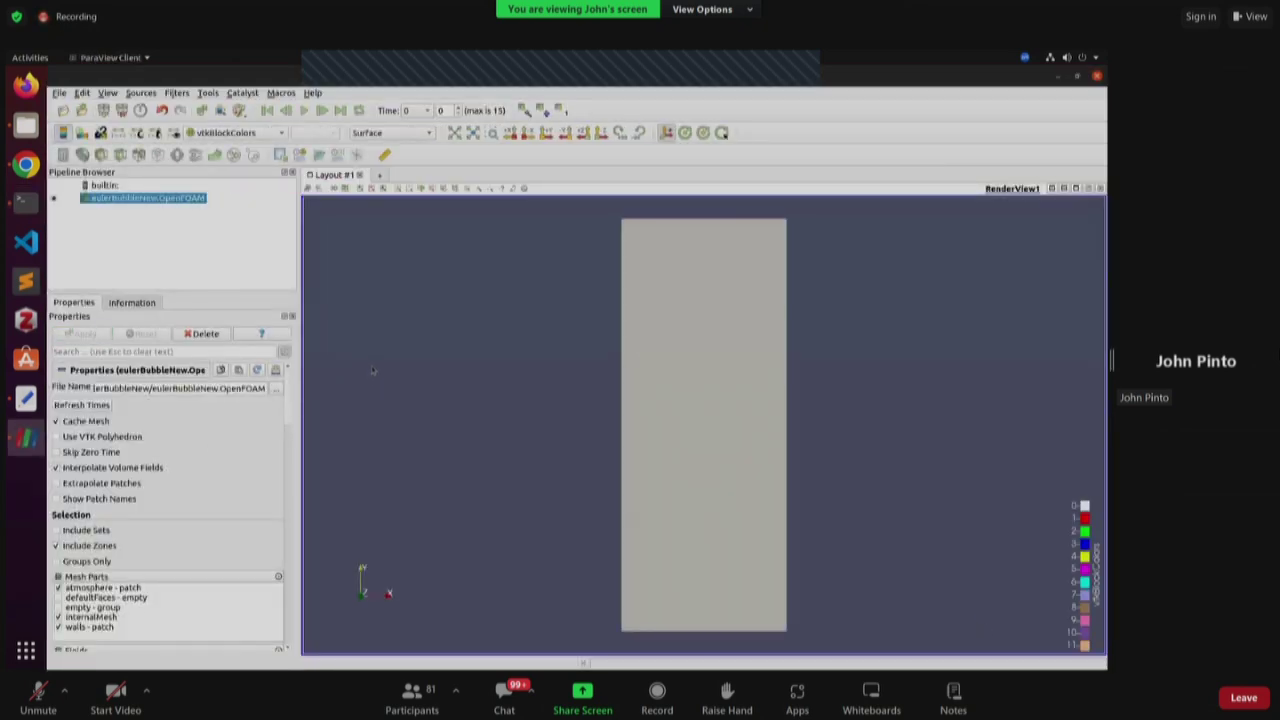
click(232, 132)
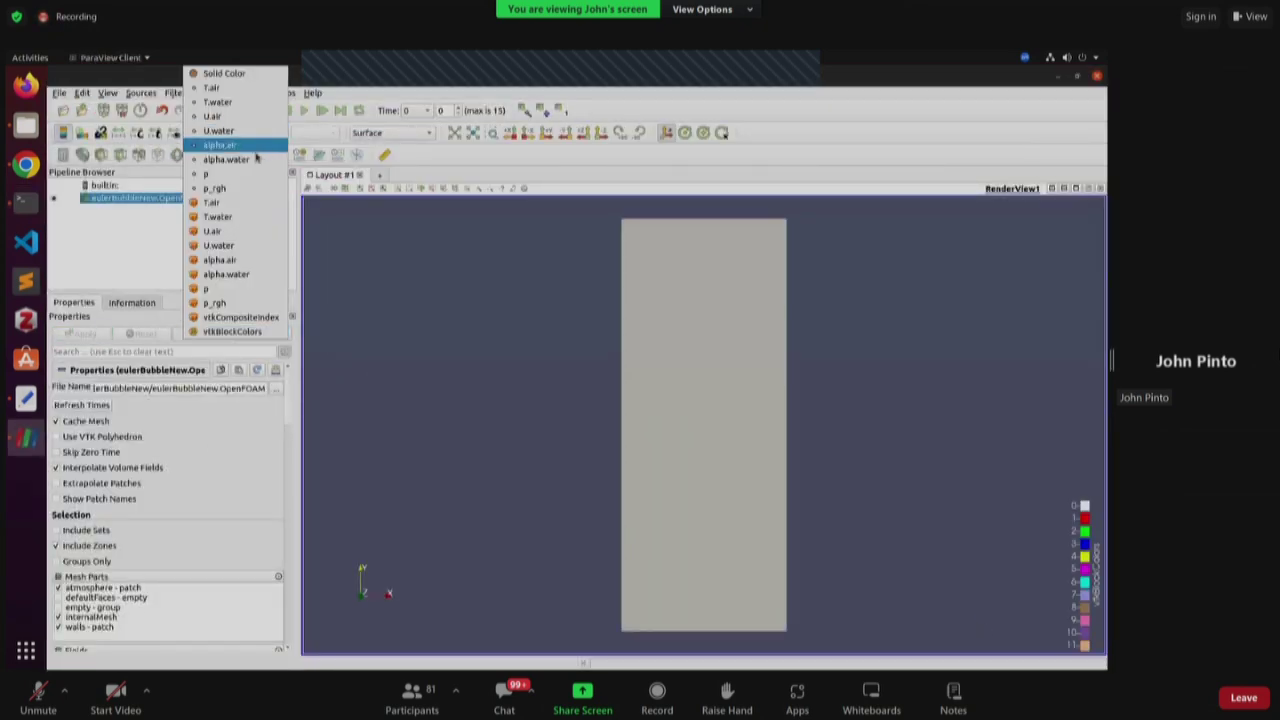
click(222, 145)
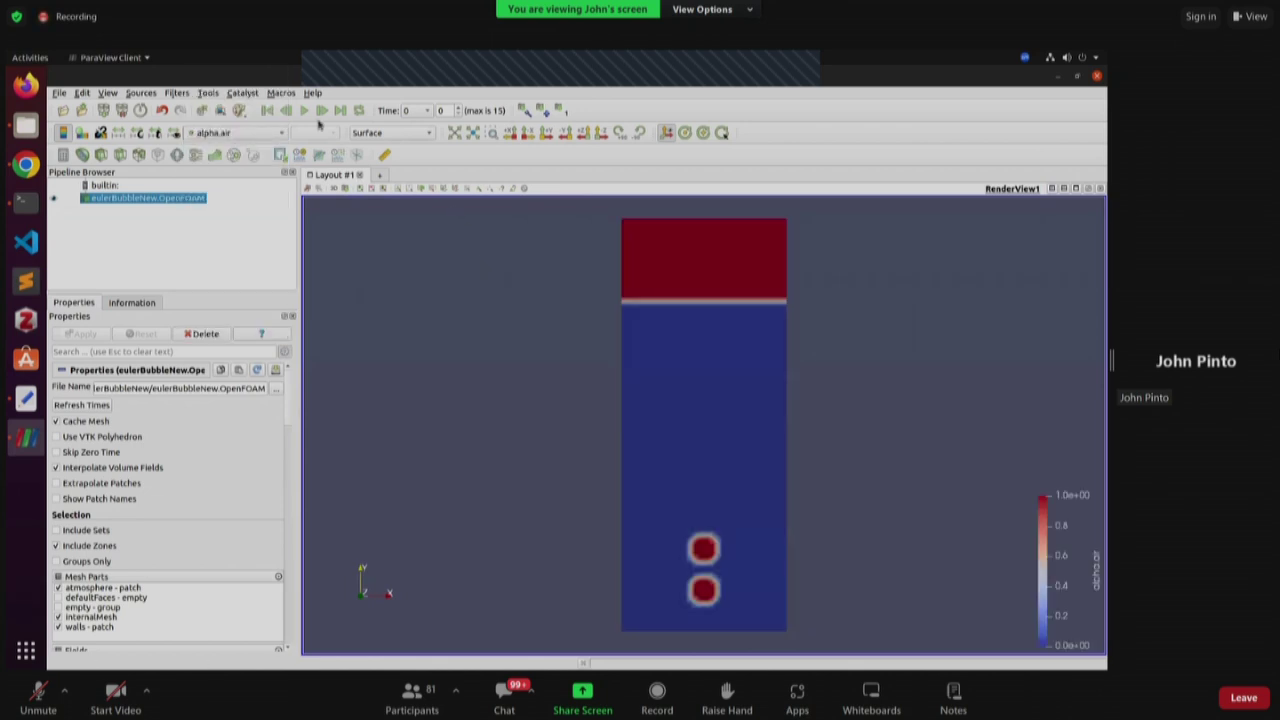
click(306, 111)
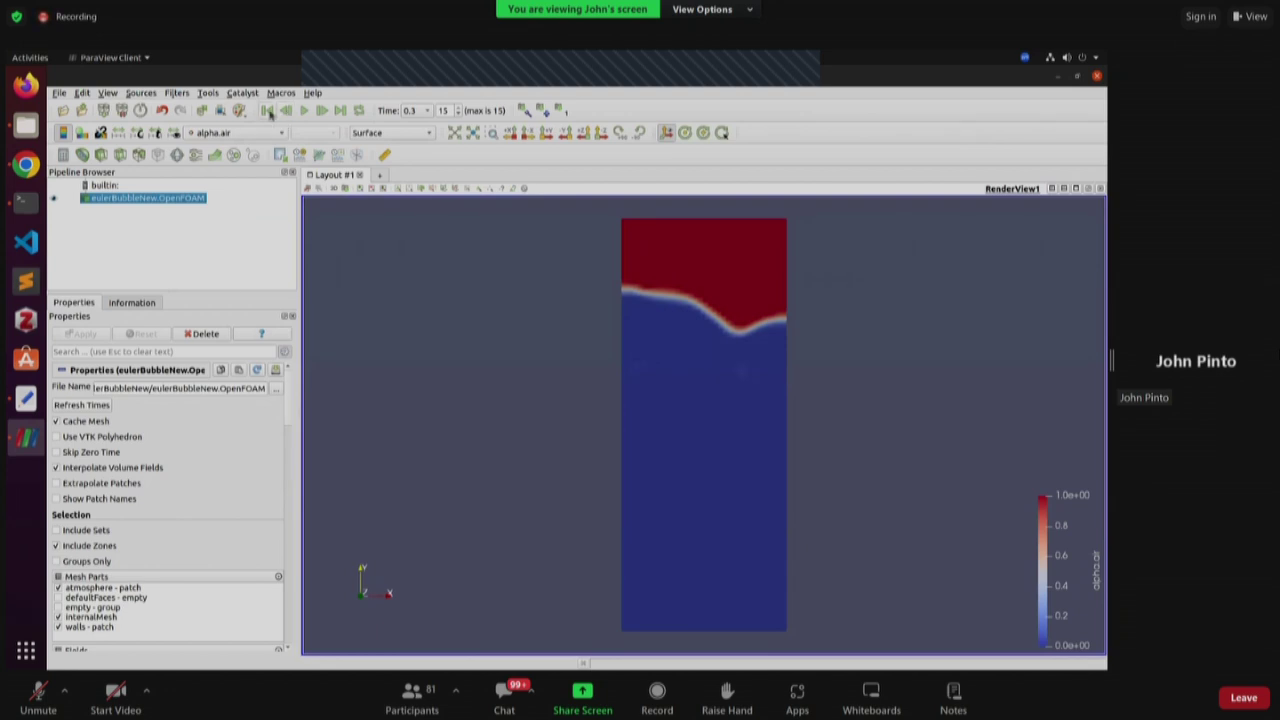
- Step back and forth through the time steps frame by frame, then quit ParaView
click(268, 112)
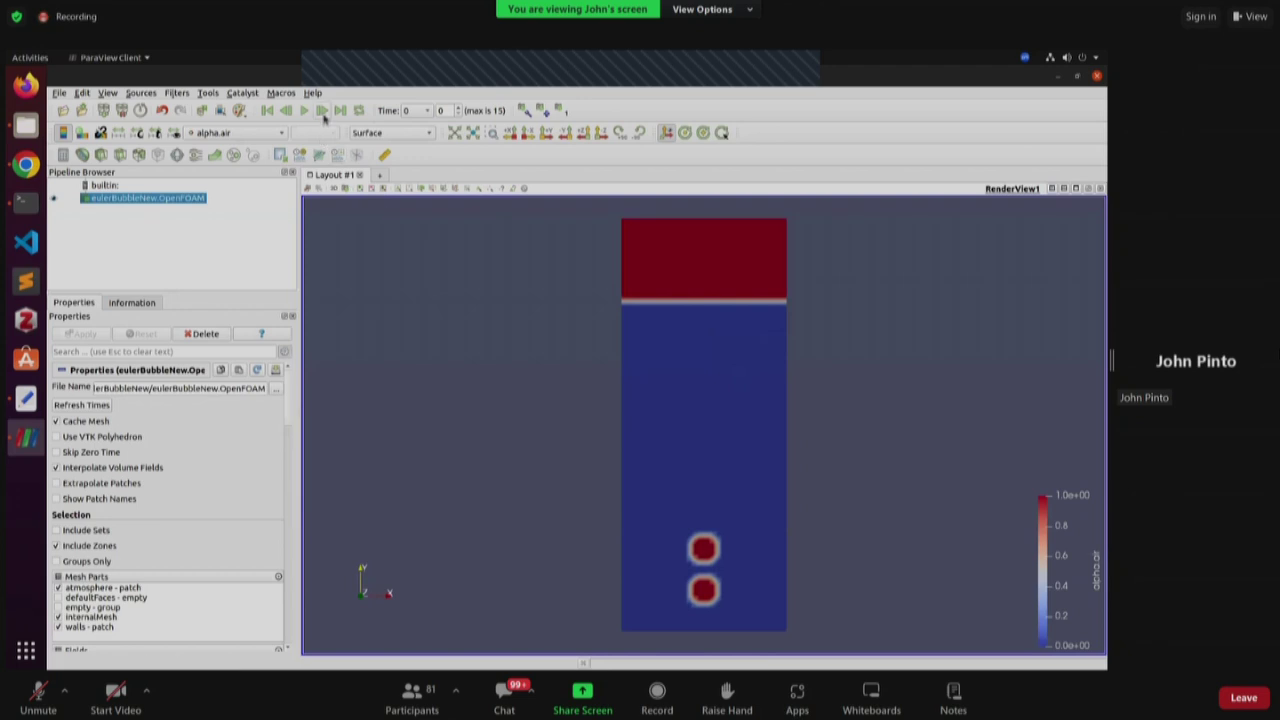
click(323, 112)
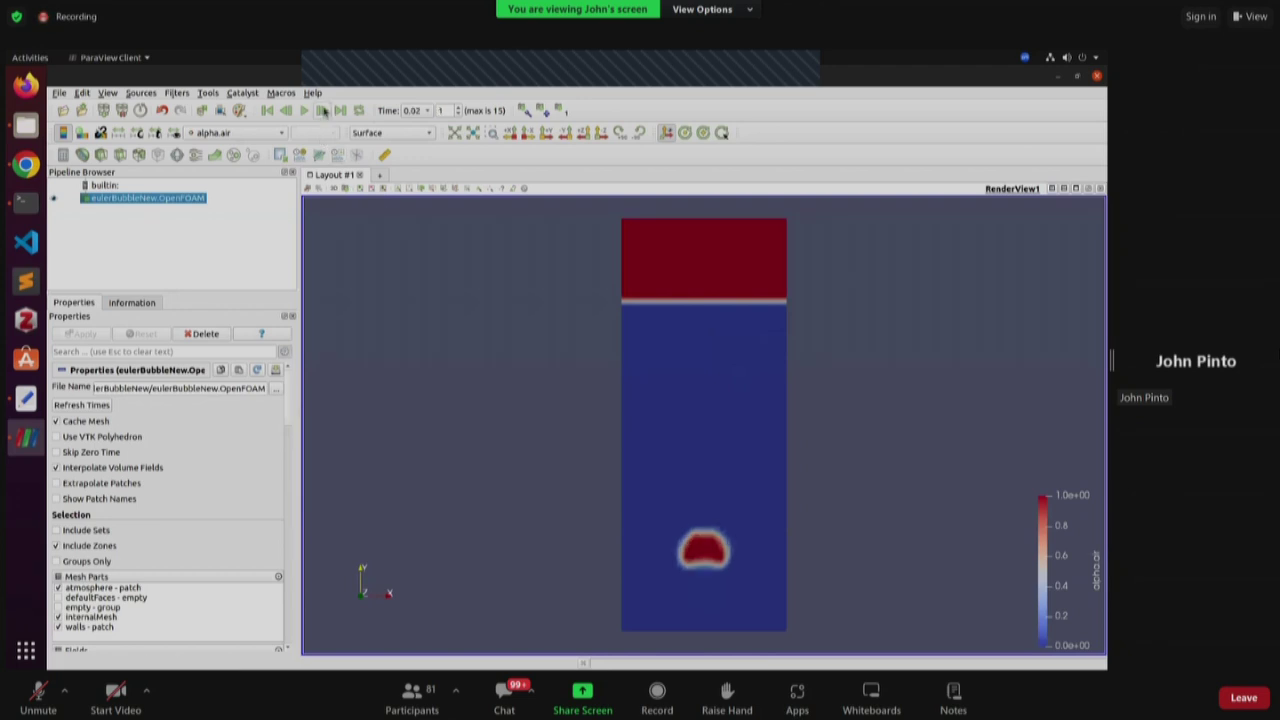
click(323, 112)
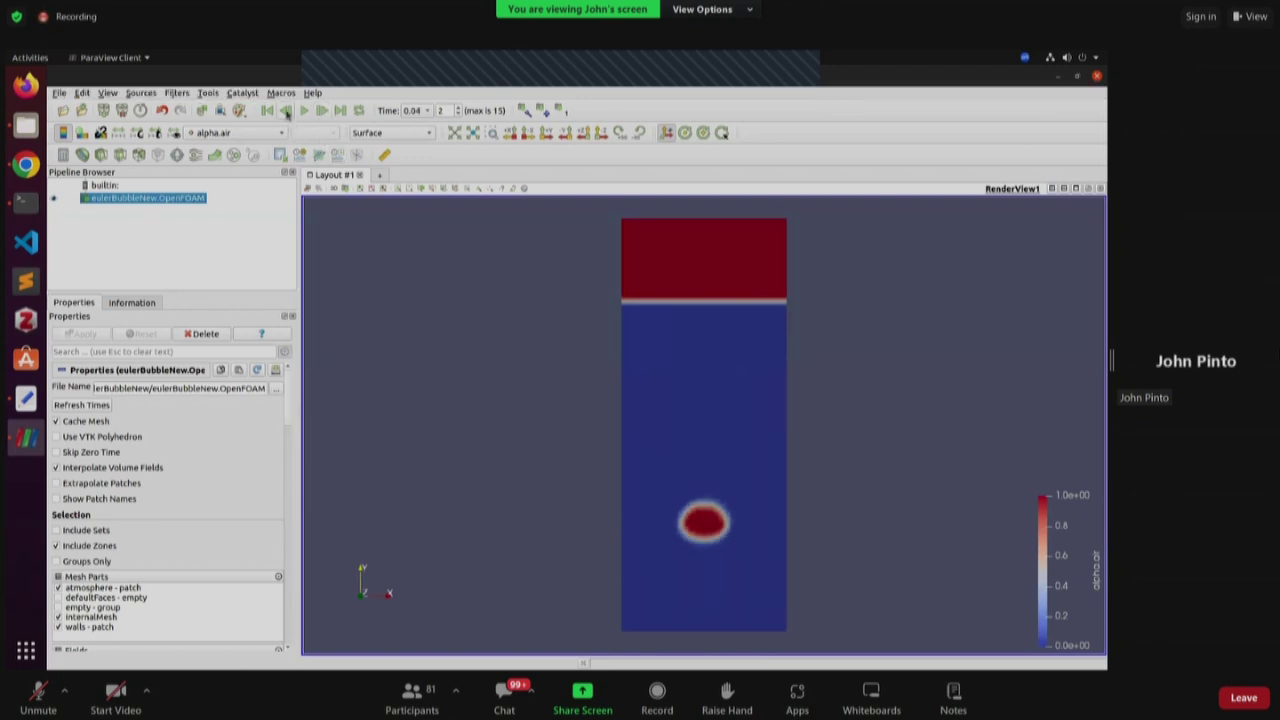
click(287, 112)
click(287, 112)
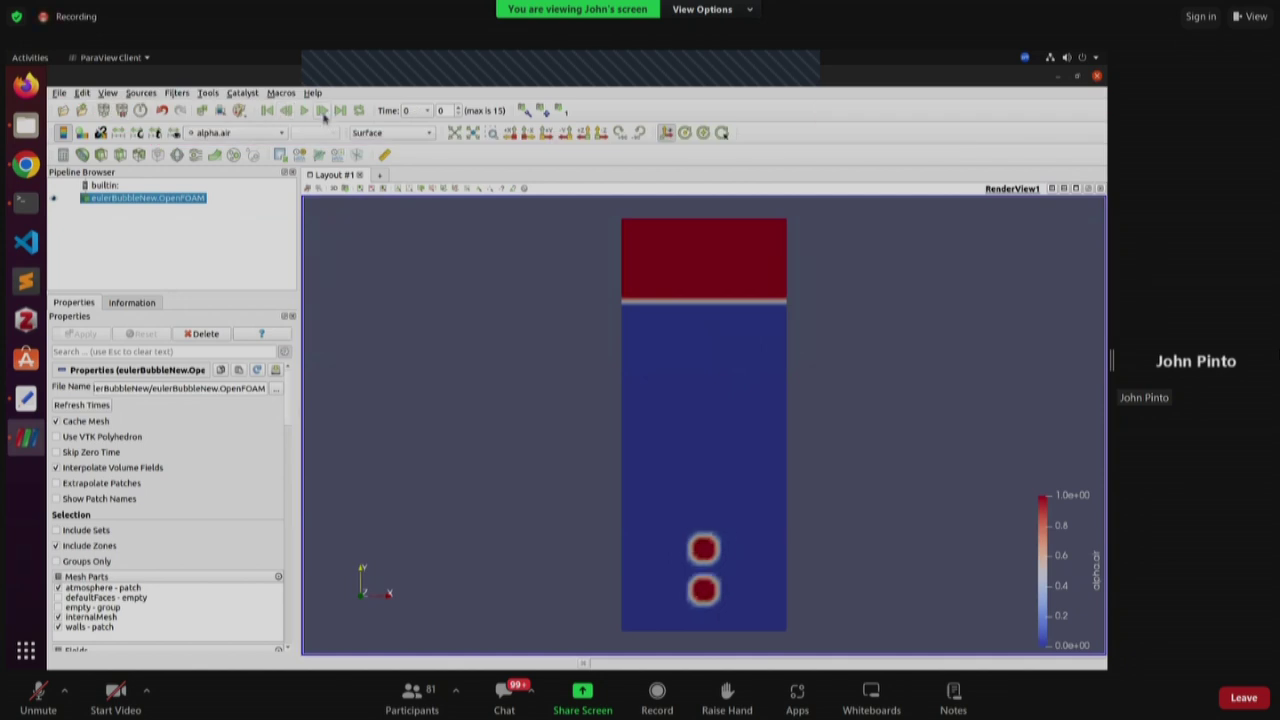
click(323, 114)
click(323, 114)
click(323, 112)
click(323, 112)
click(323, 112)
click(323, 112)
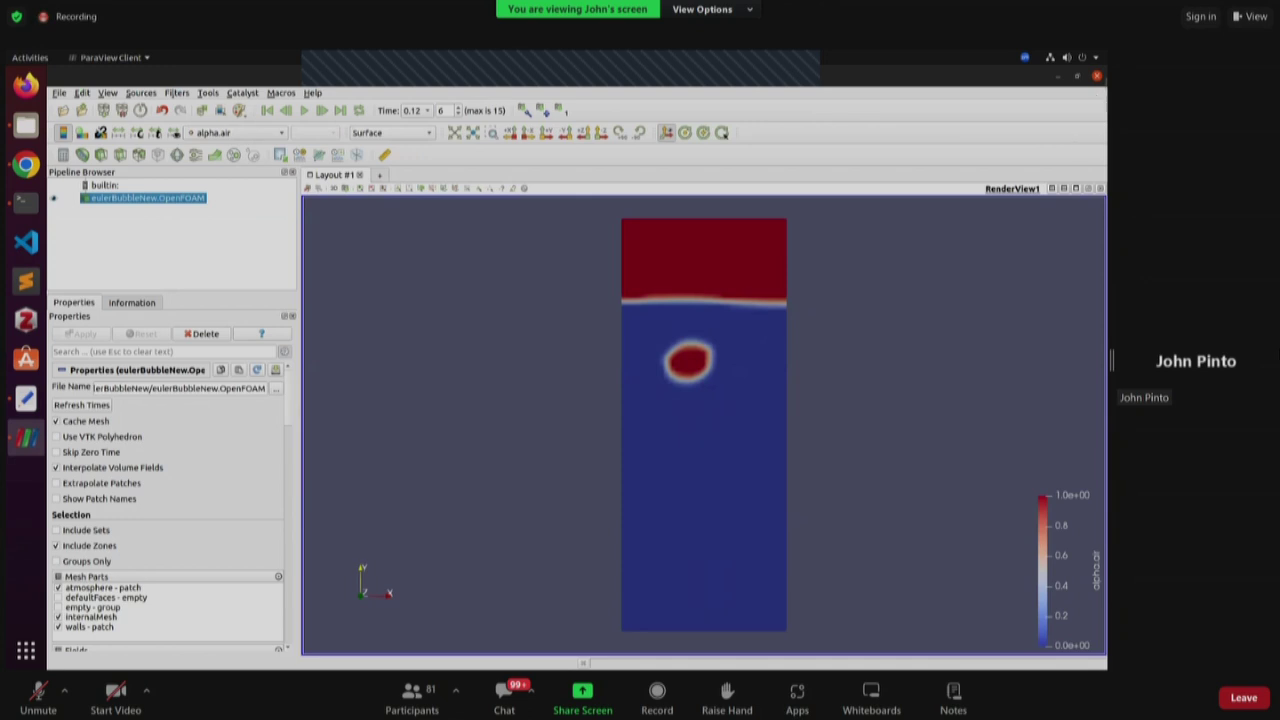
key(ctrl+q)
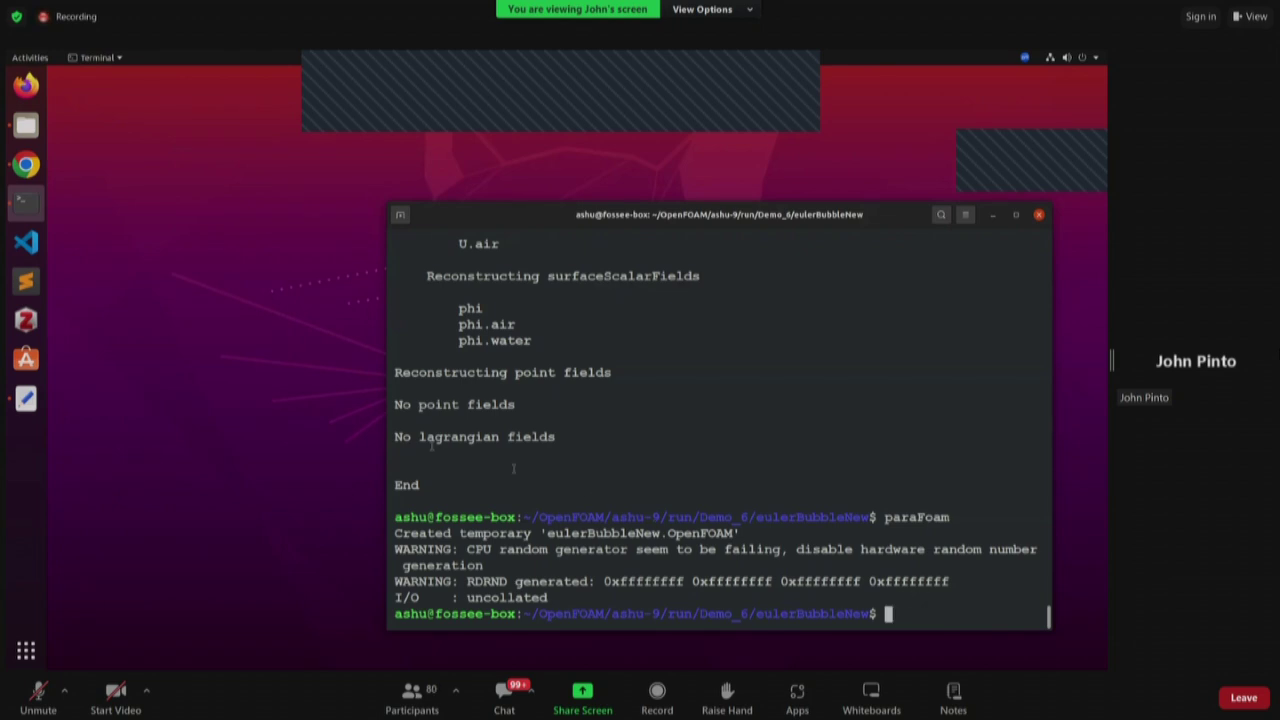
- Edit the second cylinder's y coordinate in setFieldsDict, then return to the terminal
click(27, 398)
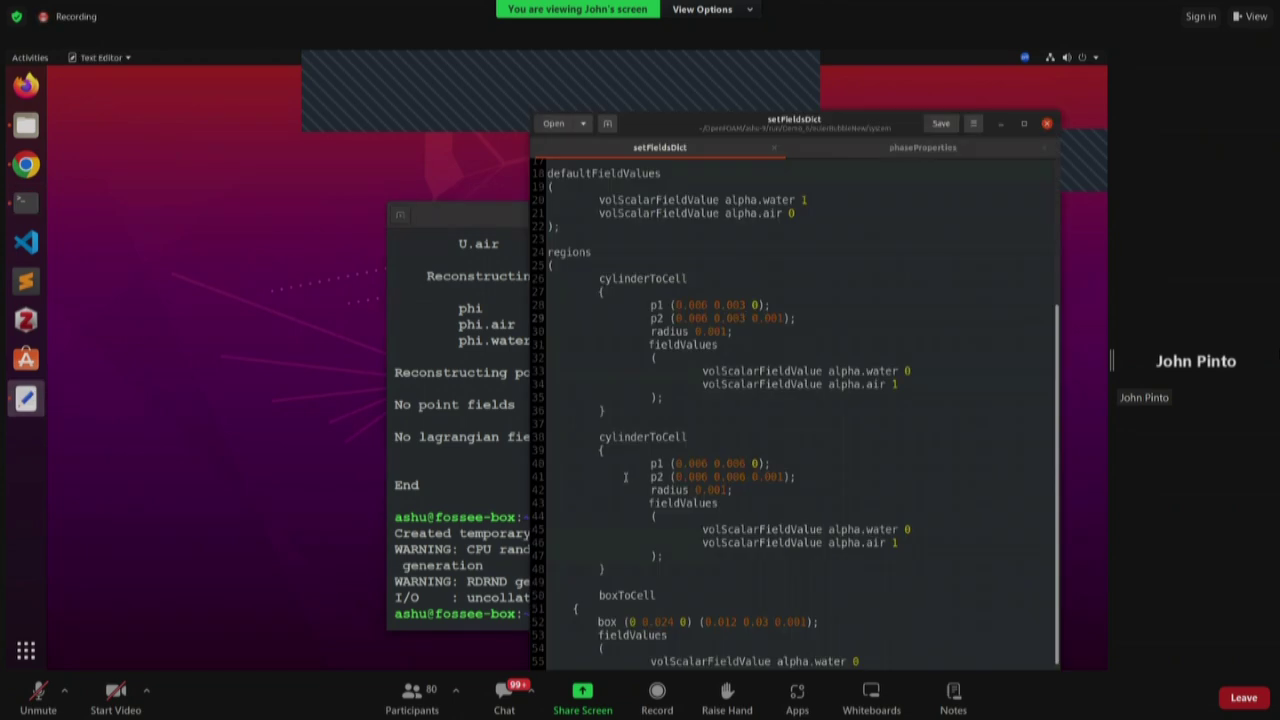
click(746, 463)
key(BackSpace)
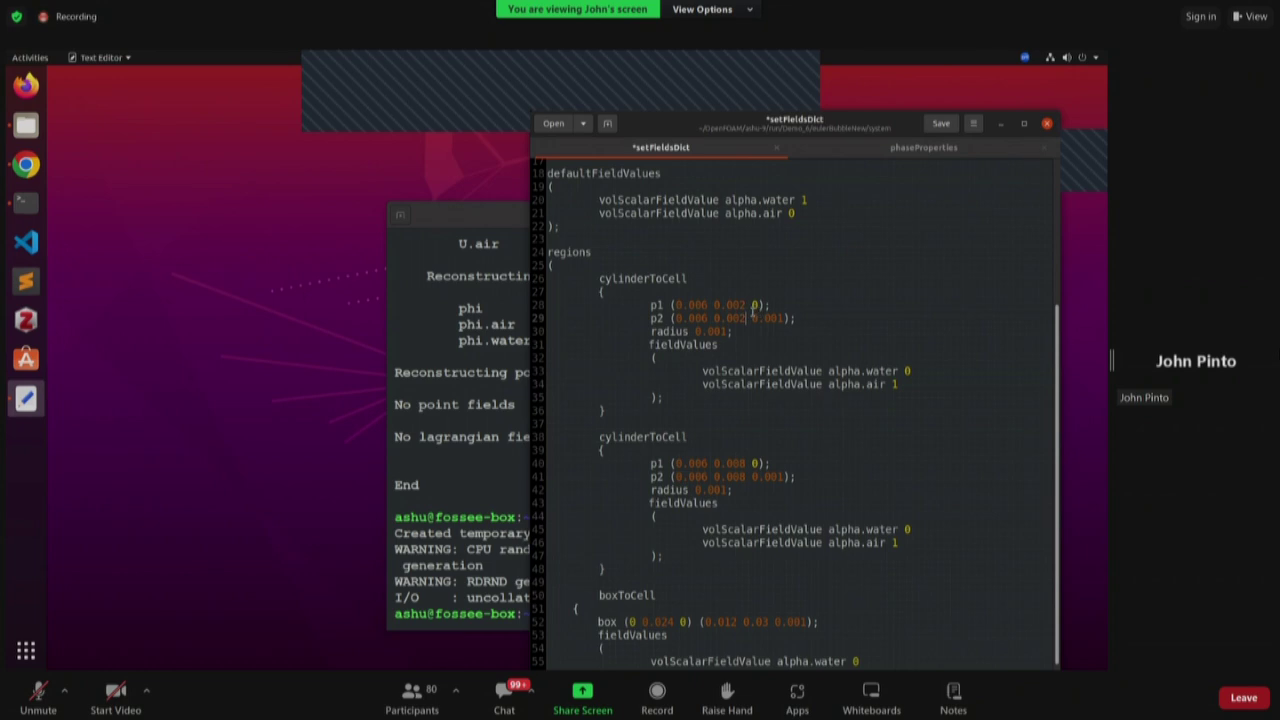
click(501, 484)
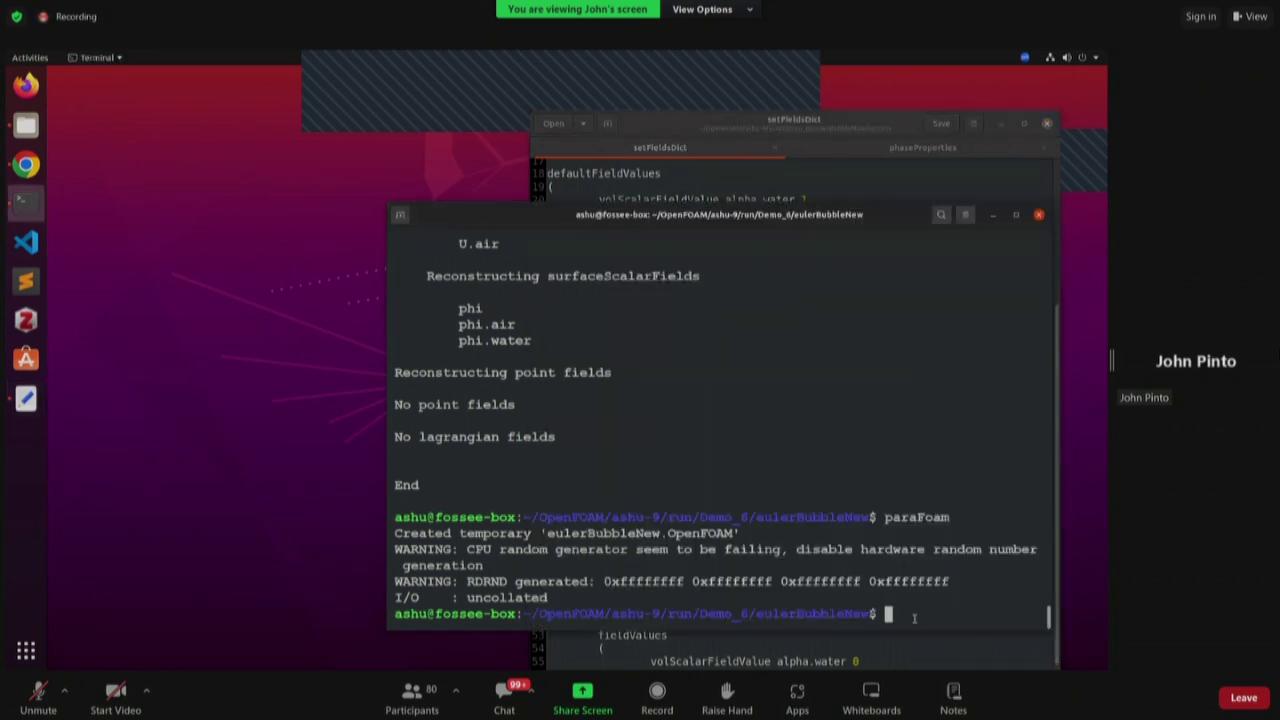
- Rerun foamCleanCase, blockMesh, setFields and decomposePar from the command history
key(Up)
key(Up)
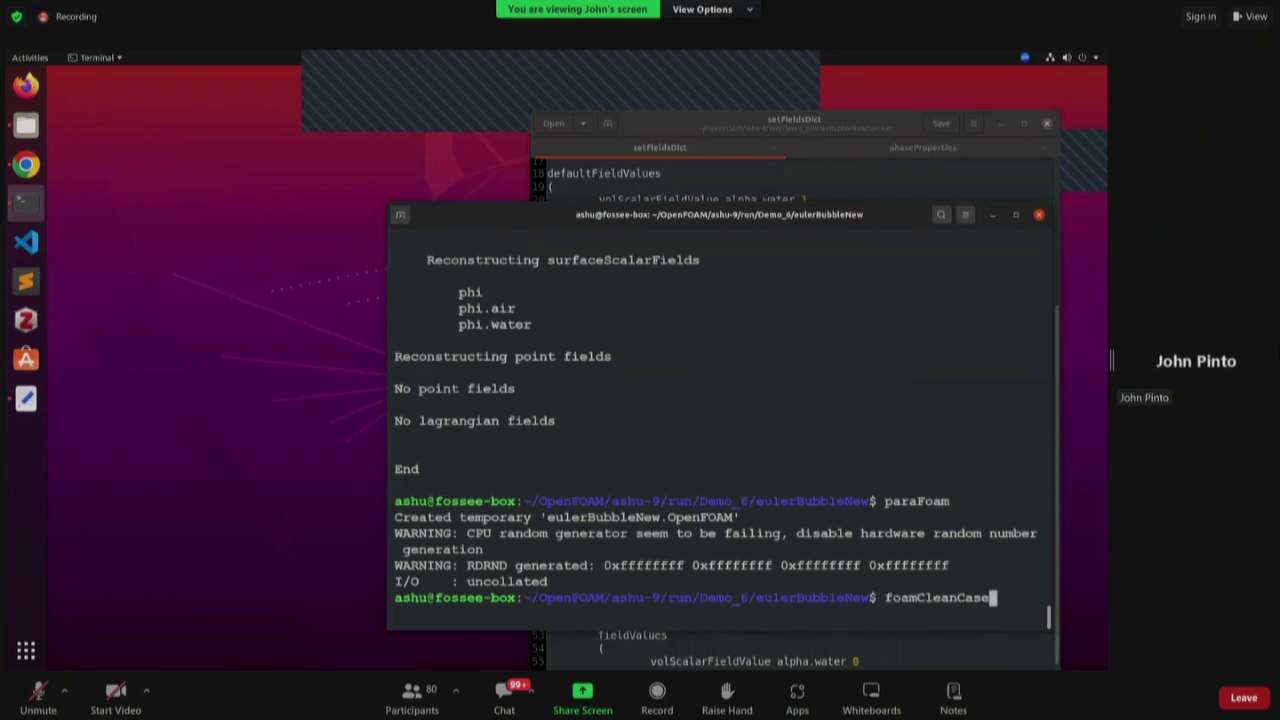
key(Return)
key(Up)
key(Up)
key(Up)
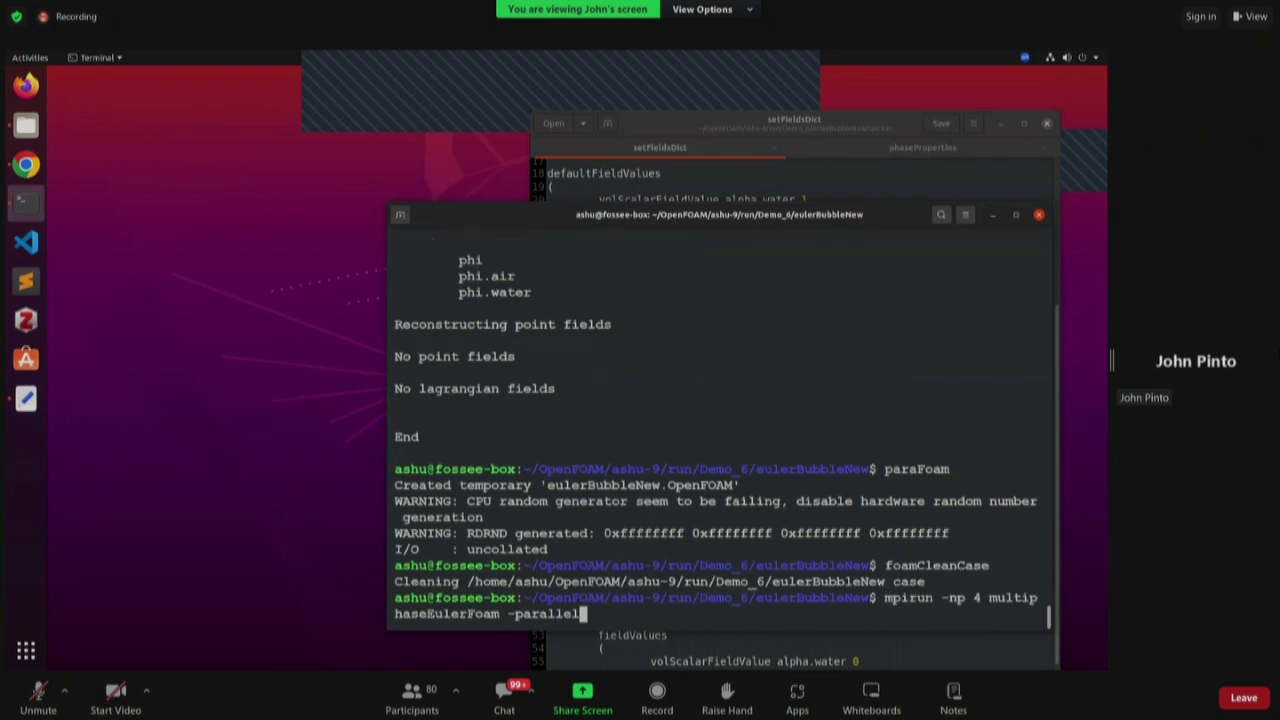
key(Return)
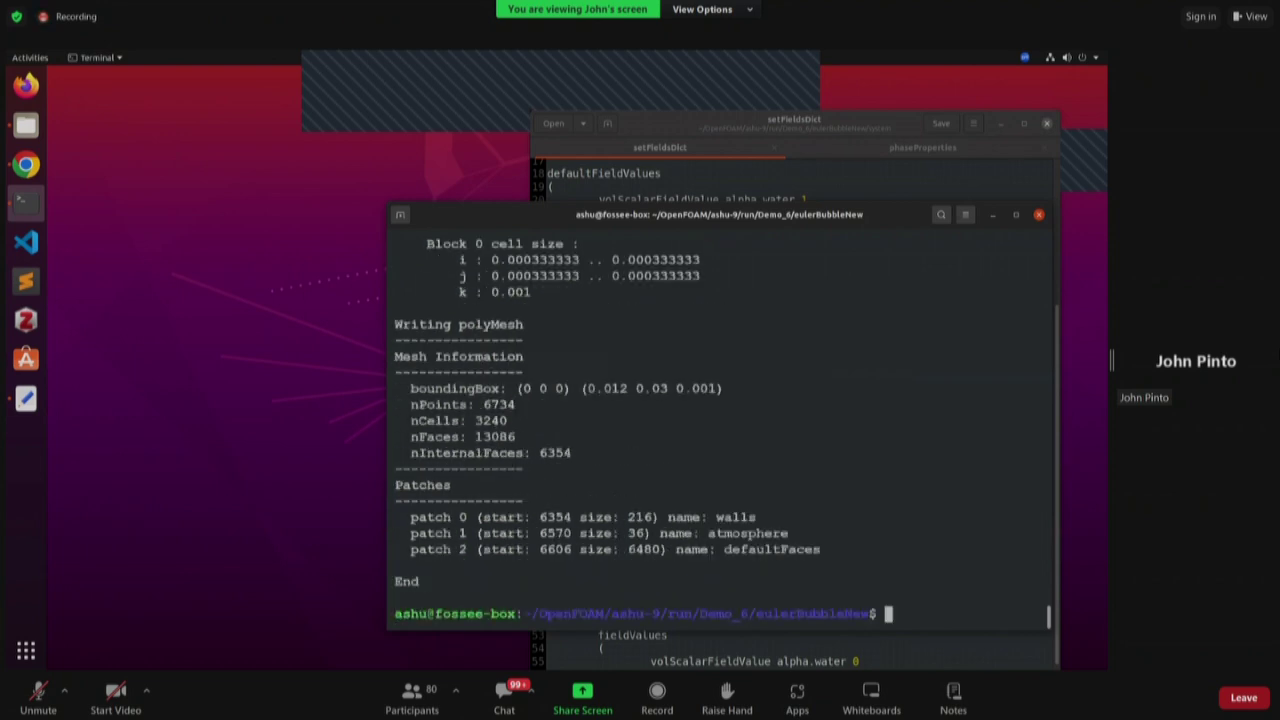
key(Up)
key(Up)
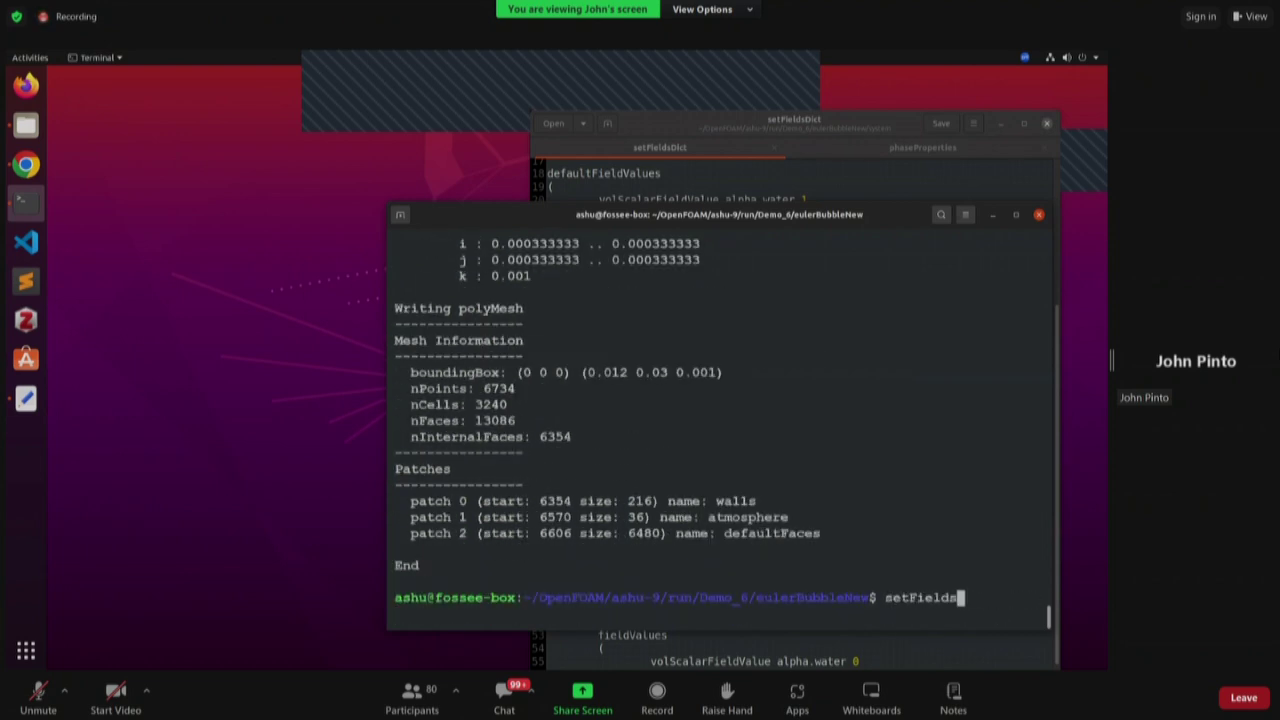
key(Up)
key(Up)
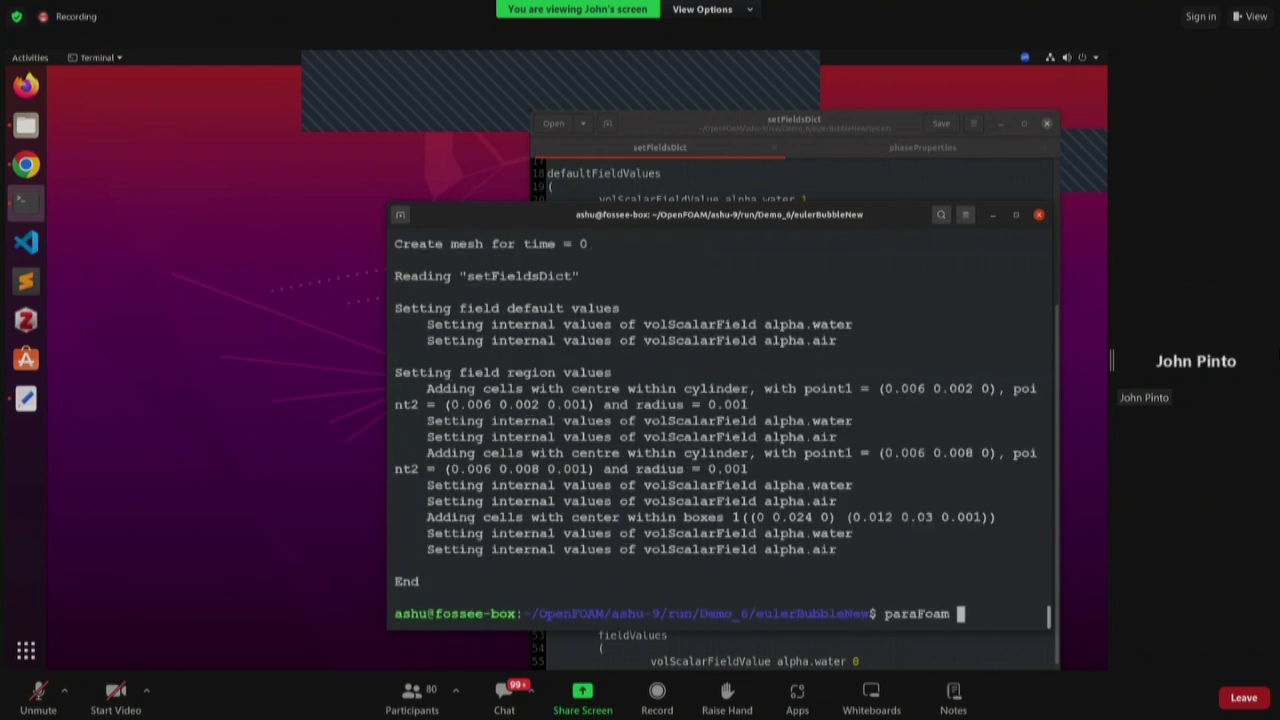
key(Up)
key(Up)
key(Return)
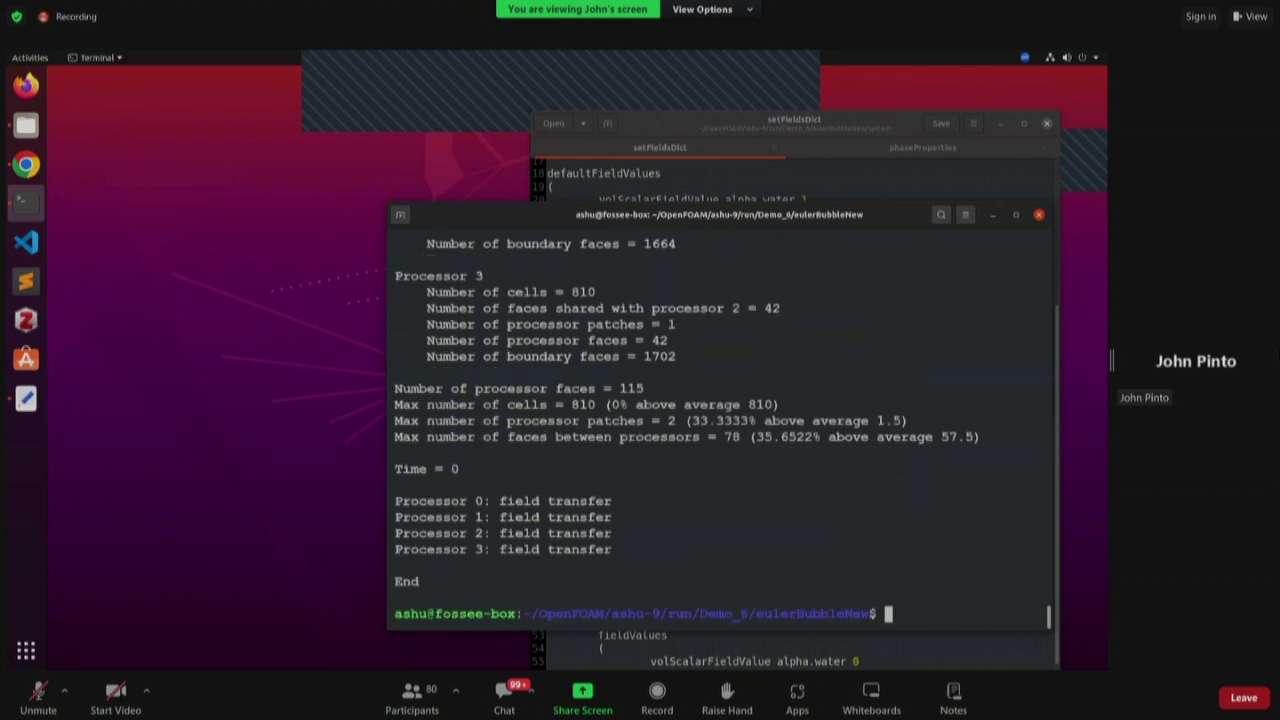
- Run mpirun -np 4 multiphaseEulerFoam -parallel, then reconstructPar, then open the case with paraFoam
key(Up)
key(Return)
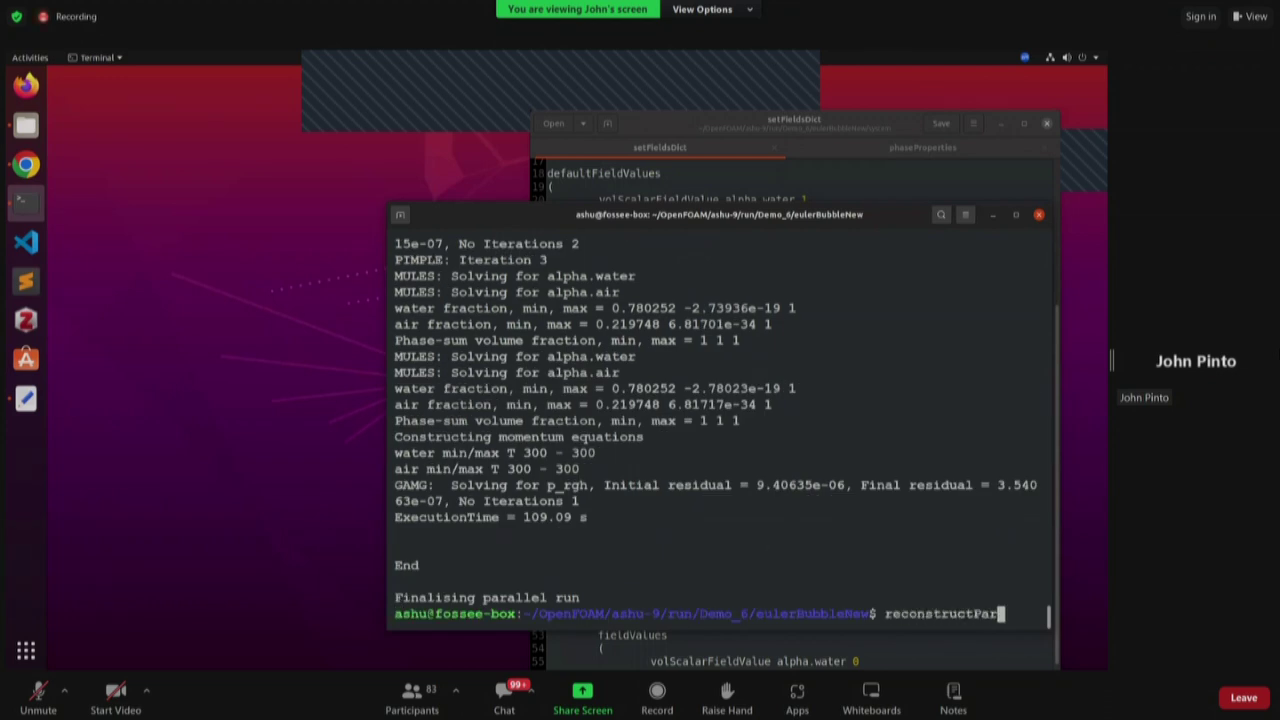
key(Return)
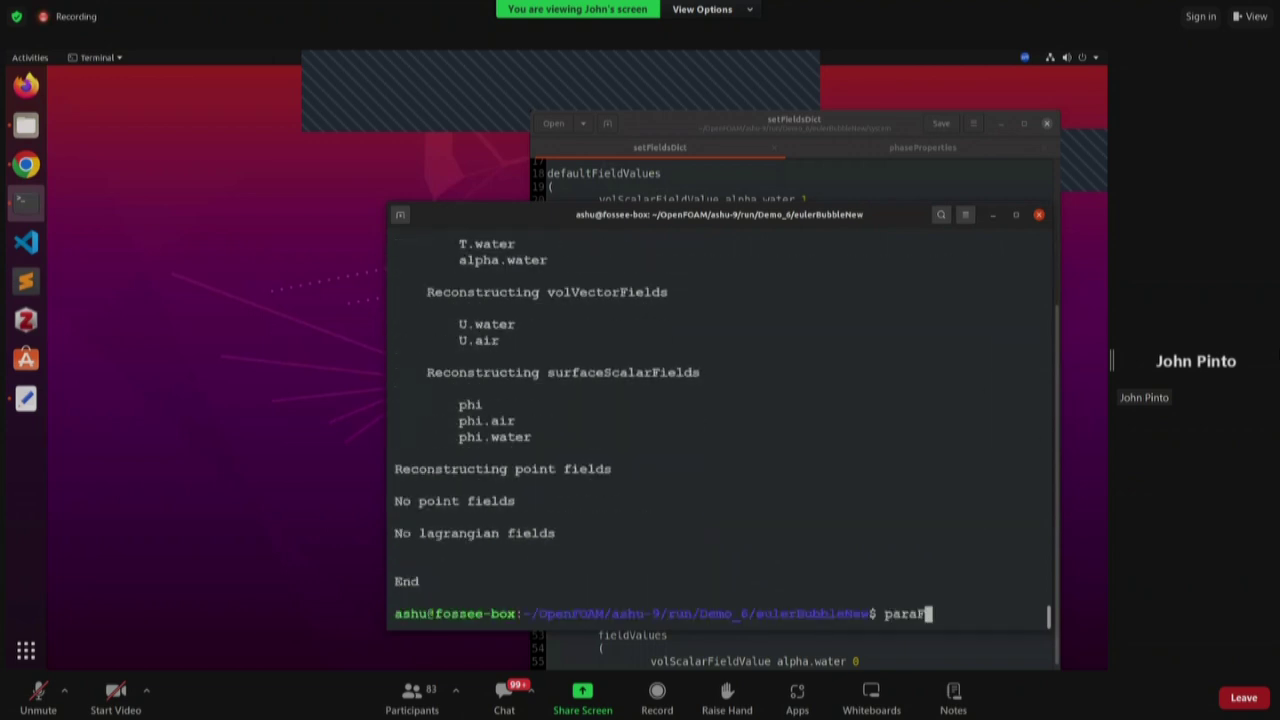
key(Return)
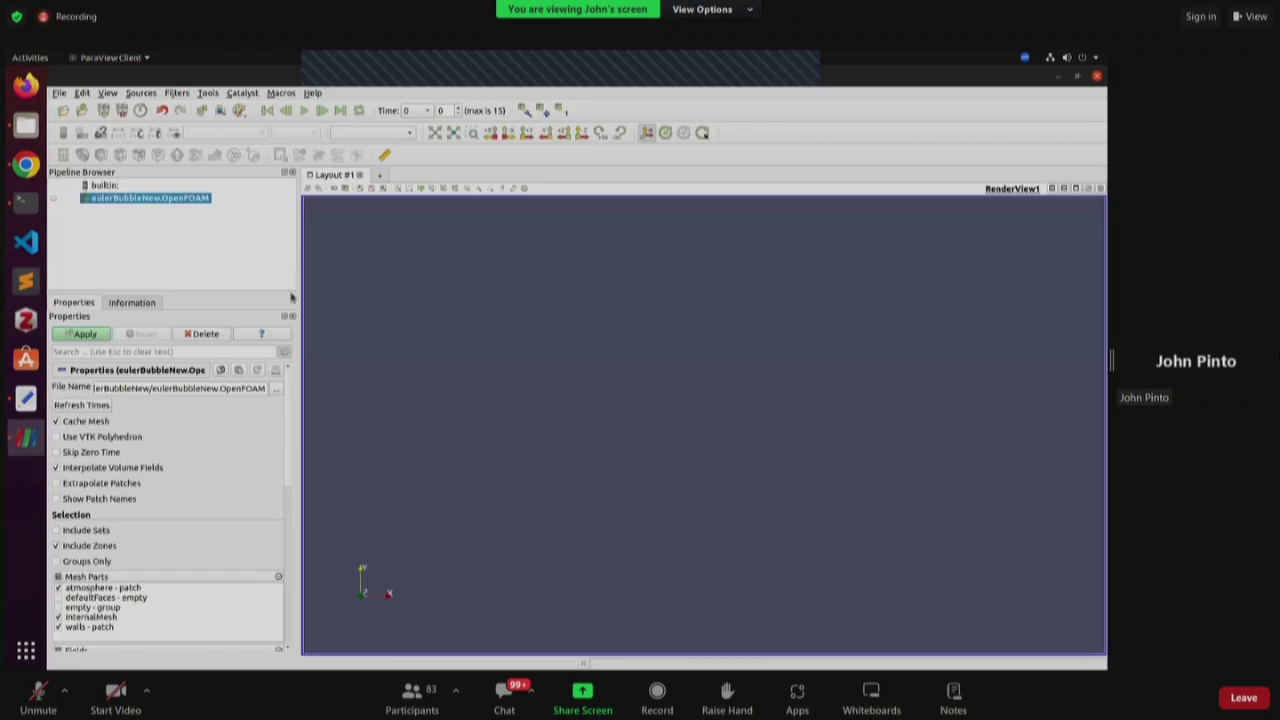
- Apply the eulerBubbleNew case, colour it by alpha.air, step to time 0.16, then close ParaView
click(245, 132)
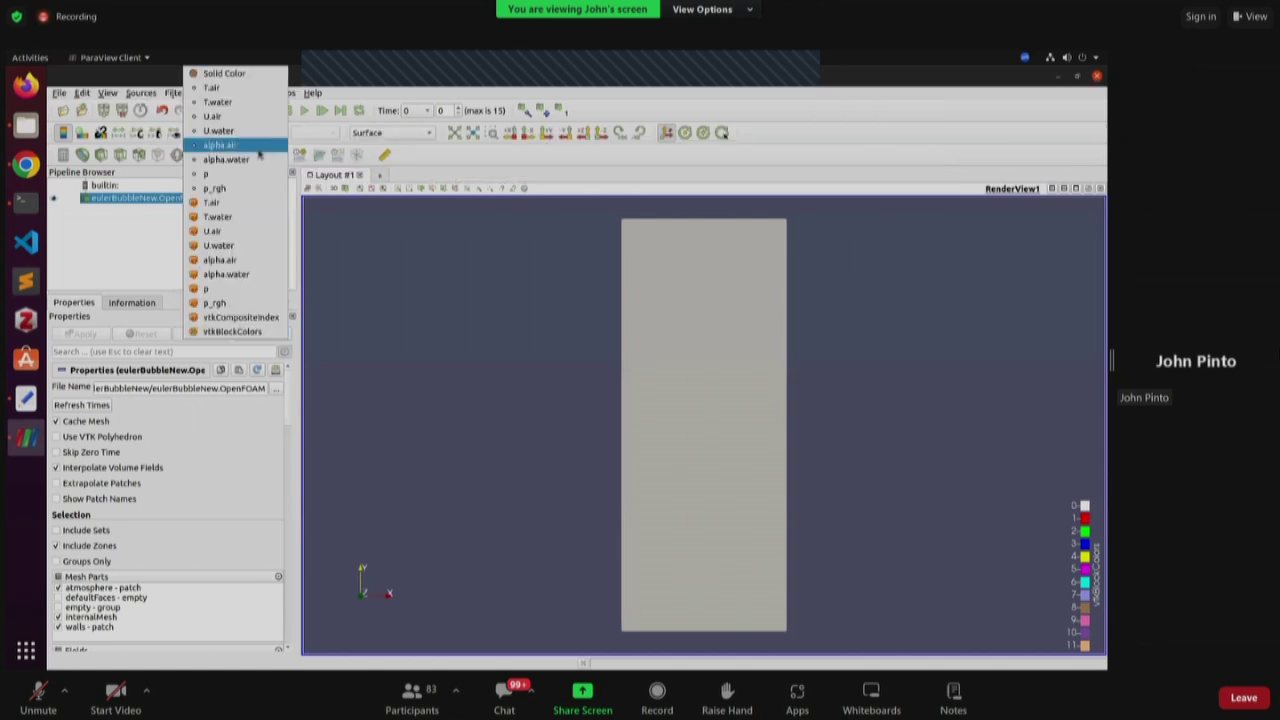
click(240, 146)
click(318, 112)
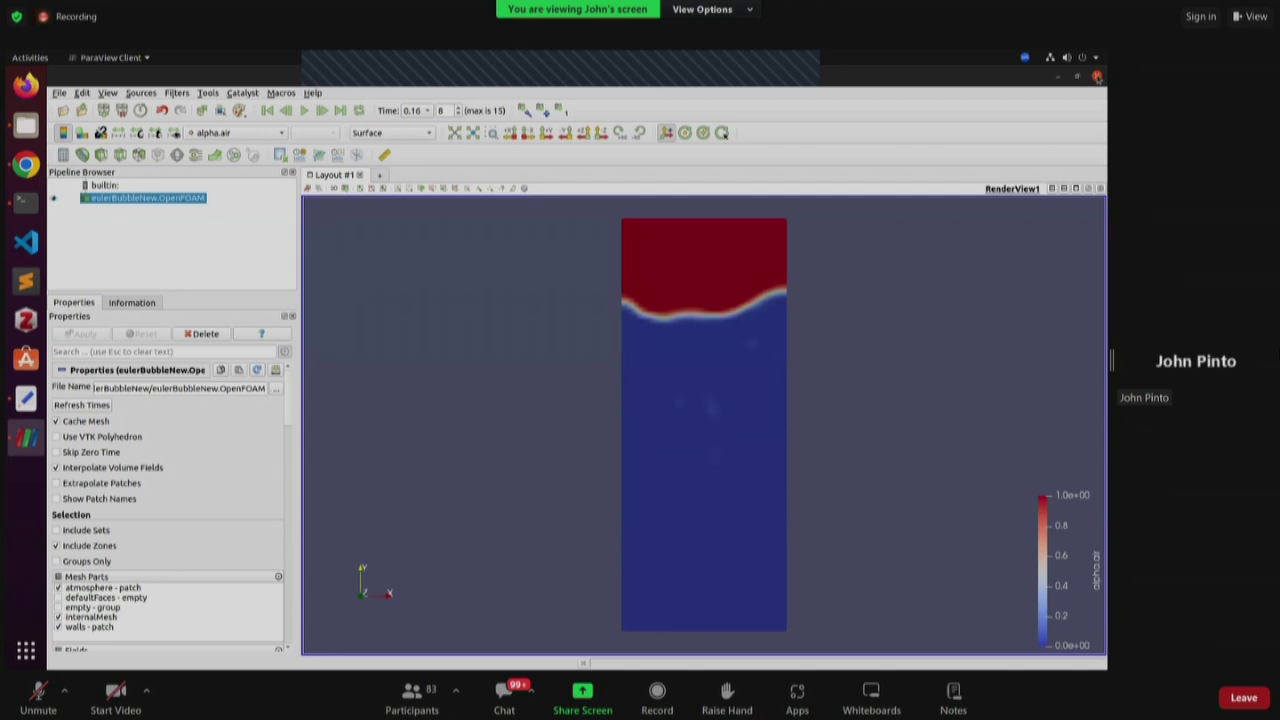
click(1097, 77)
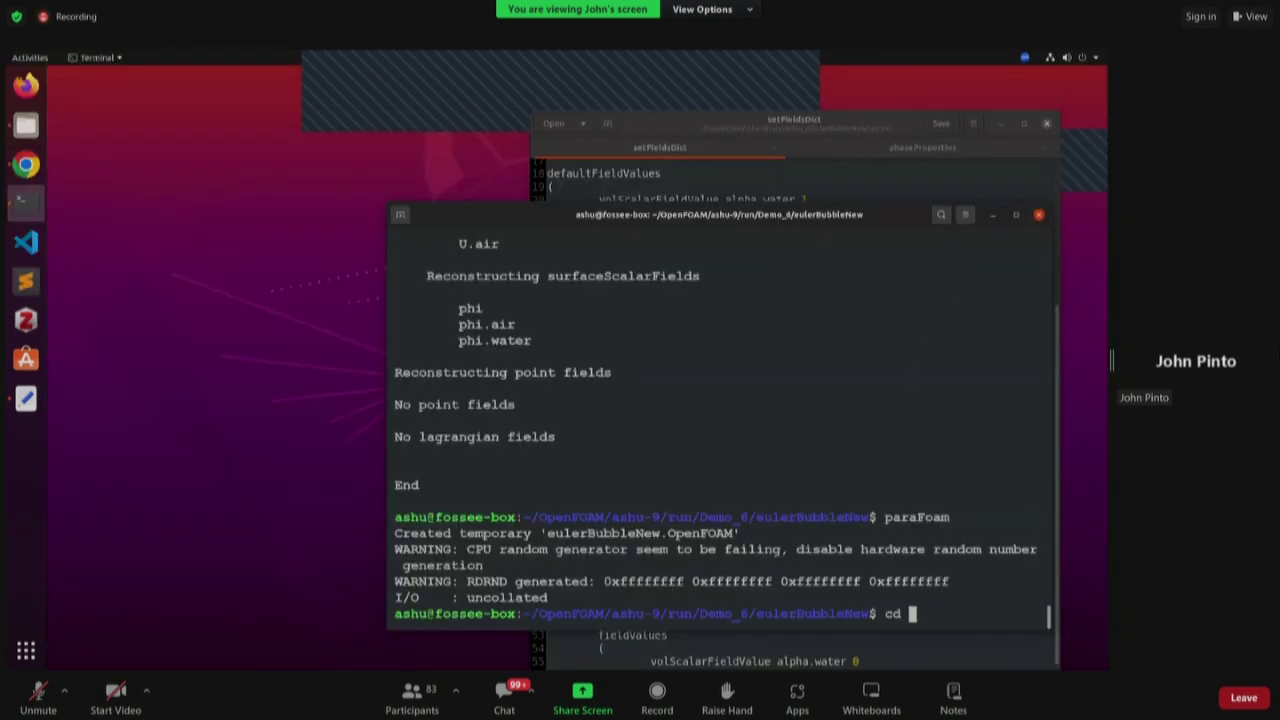
- Change the terminal directory up to Demo_6 and into the fluidisedBed case folder
text(cd ..)
key(Return)
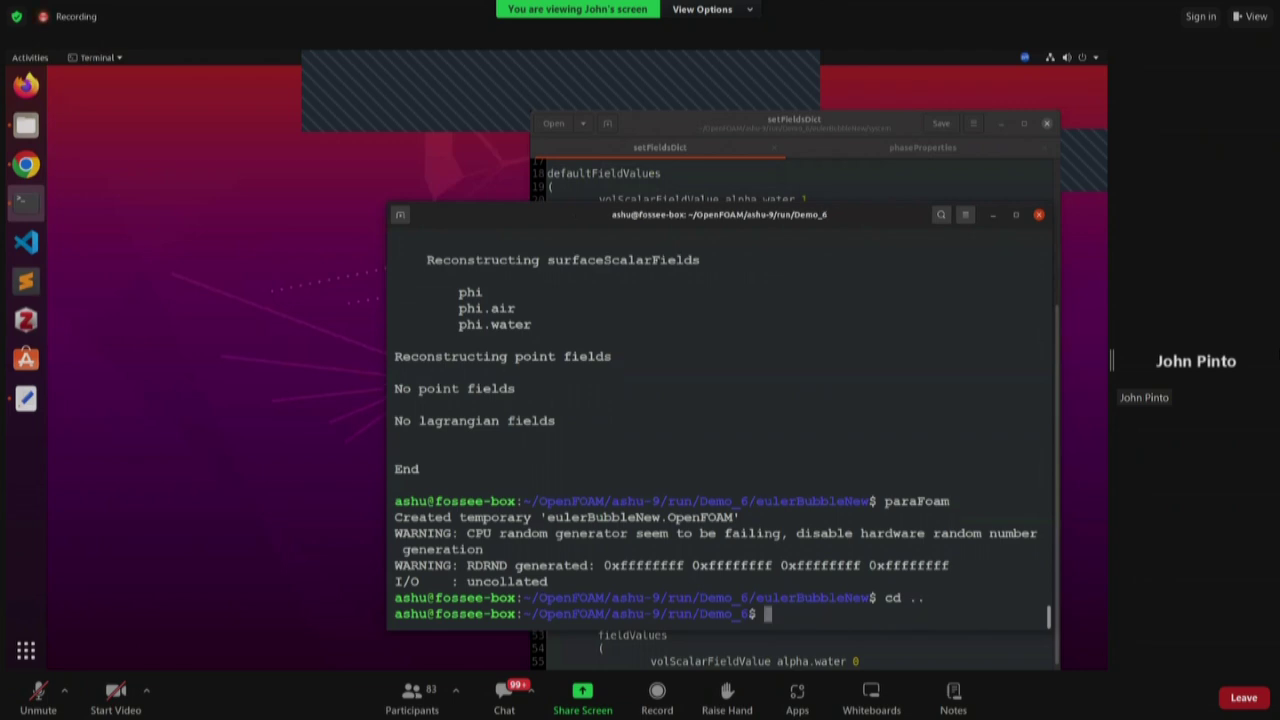
key(Return)
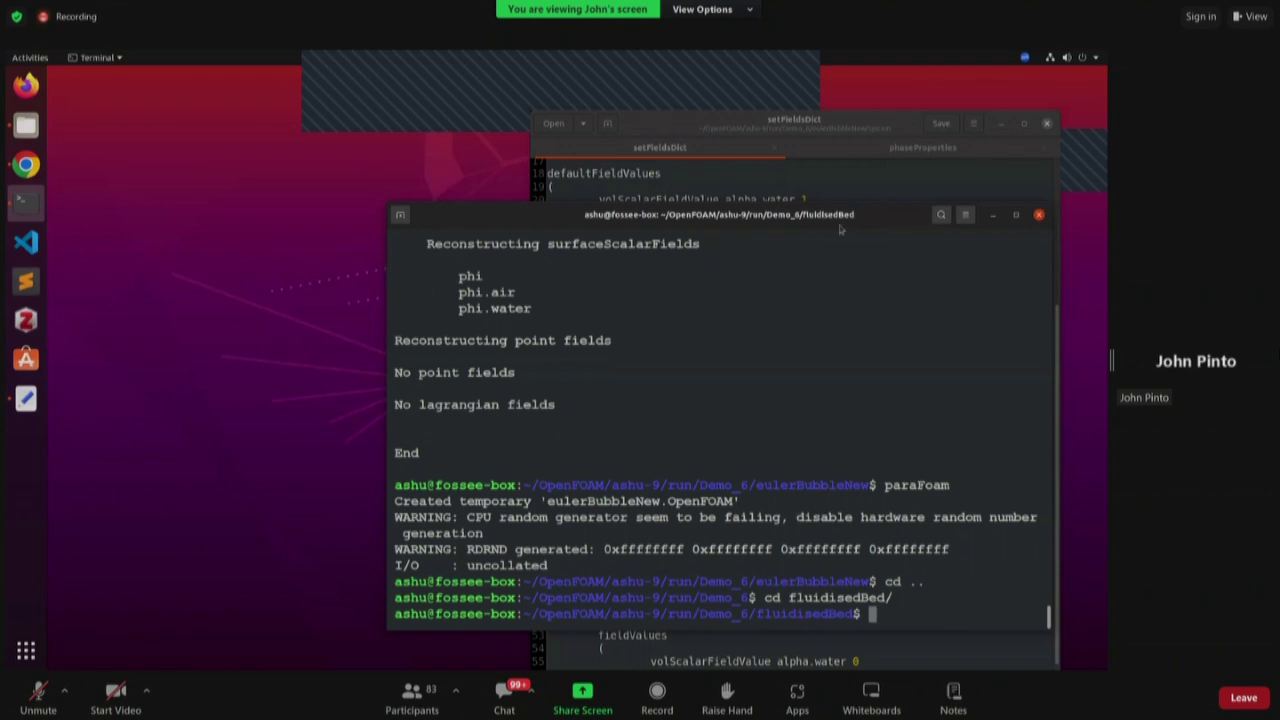
- Close the setFieldsDict editor, move the terminal aside and open Files on Demo_6
click(887, 127)
click(1048, 124)
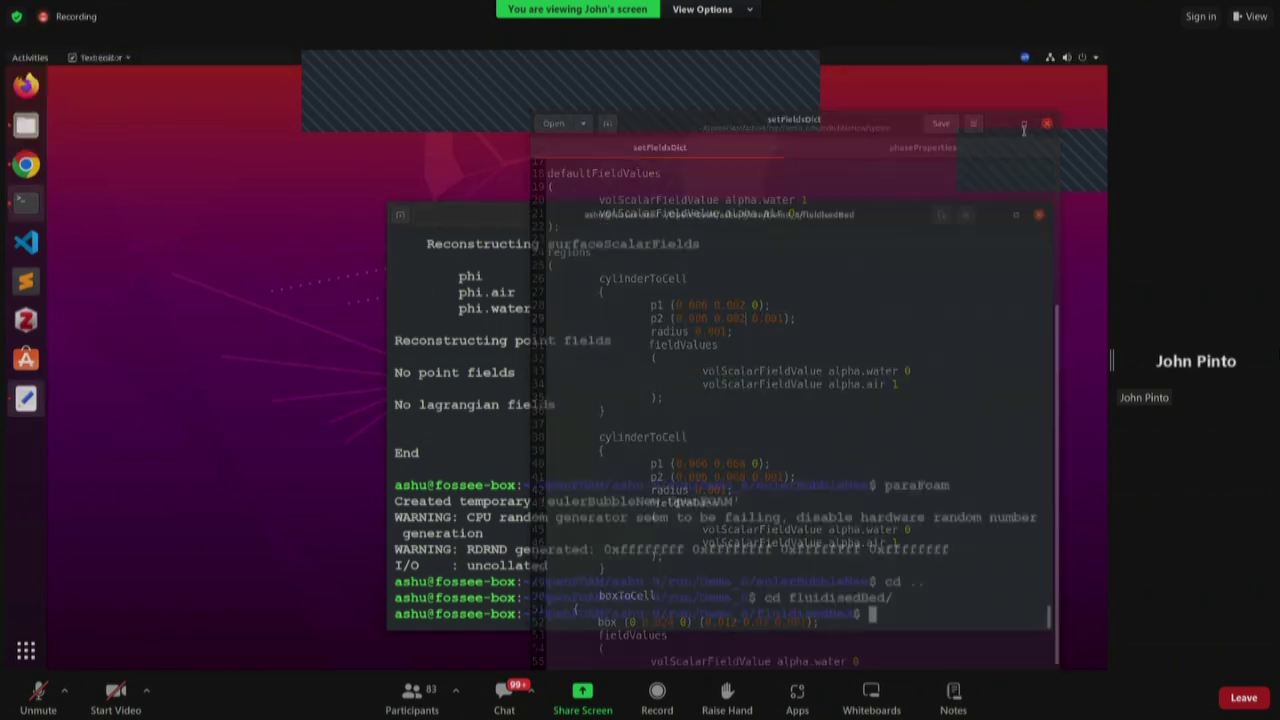
drag(891, 207, 869, 146)
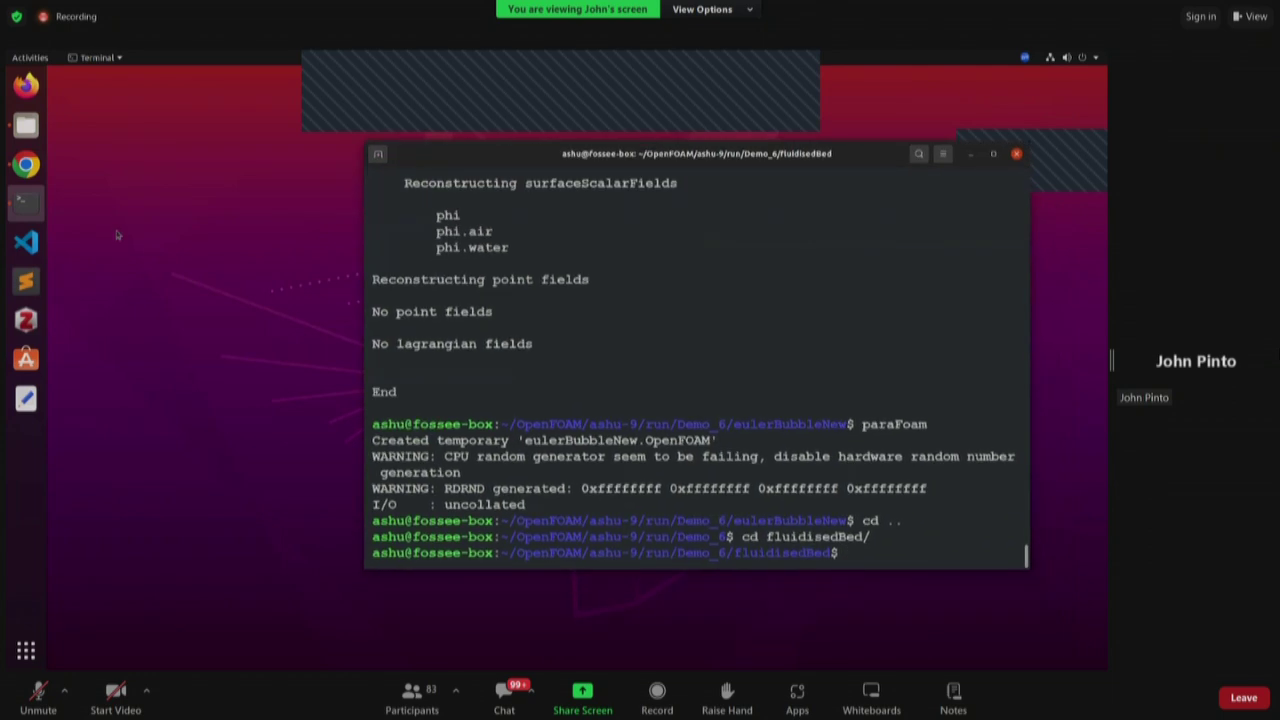
click(25, 127)
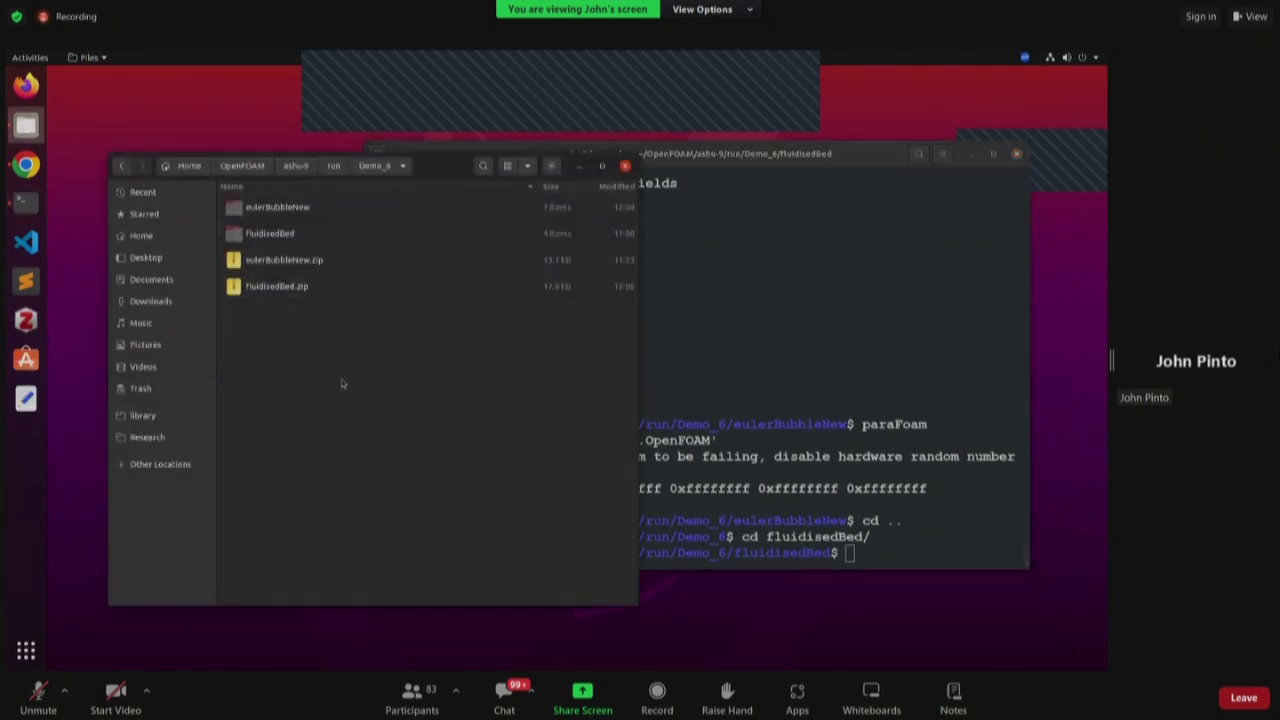
- Browse full-screen to fluidisedBed's system folder and view its controlDict, then close it
double_click(297, 240)
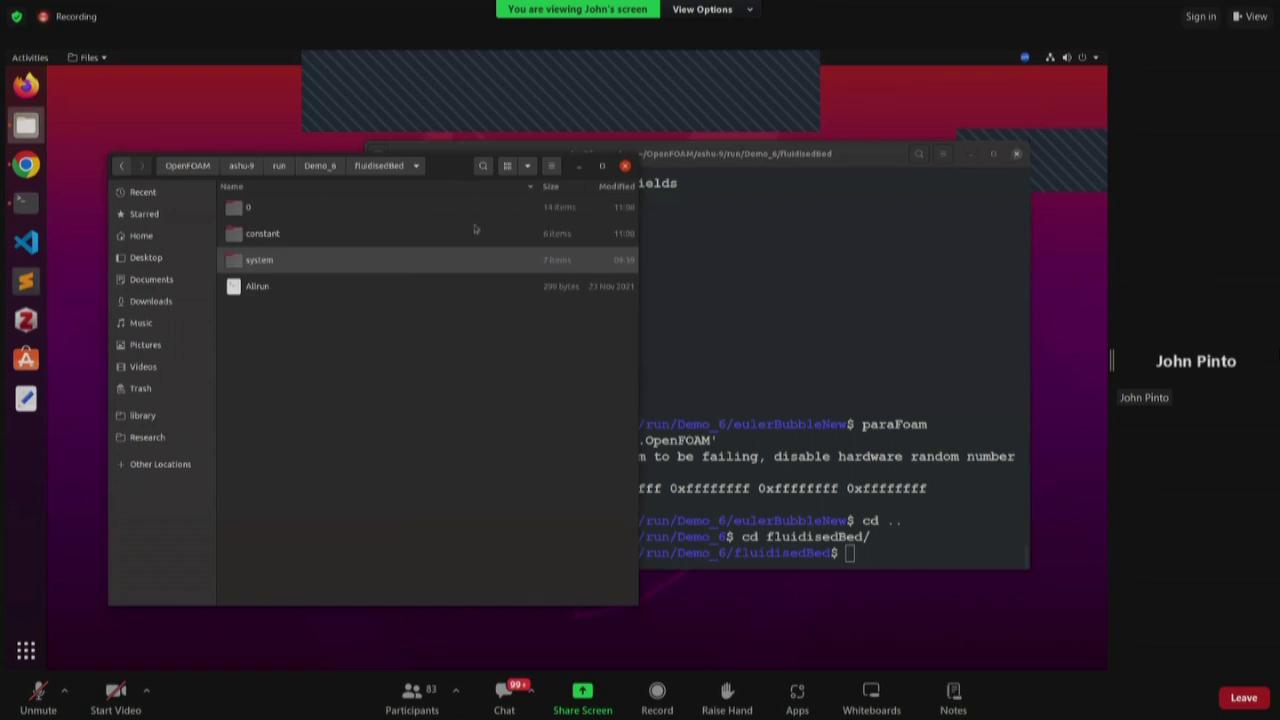
click(602, 166)
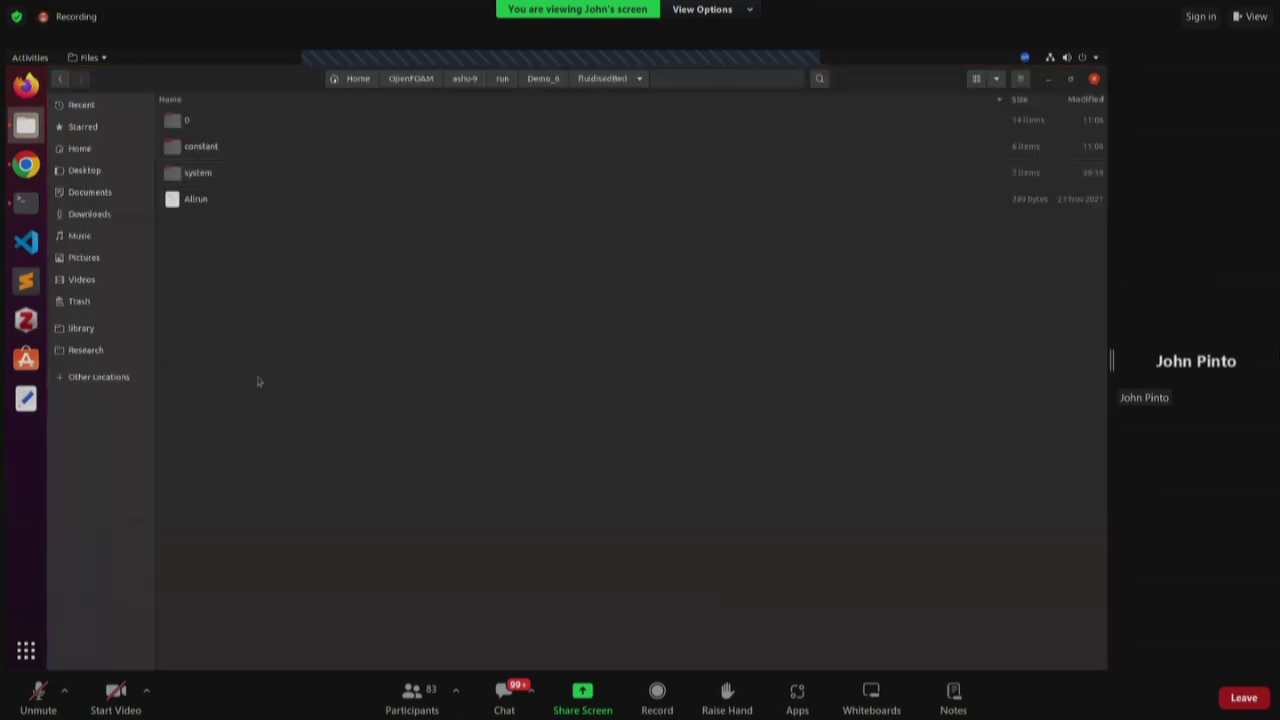
double_click(233, 178)
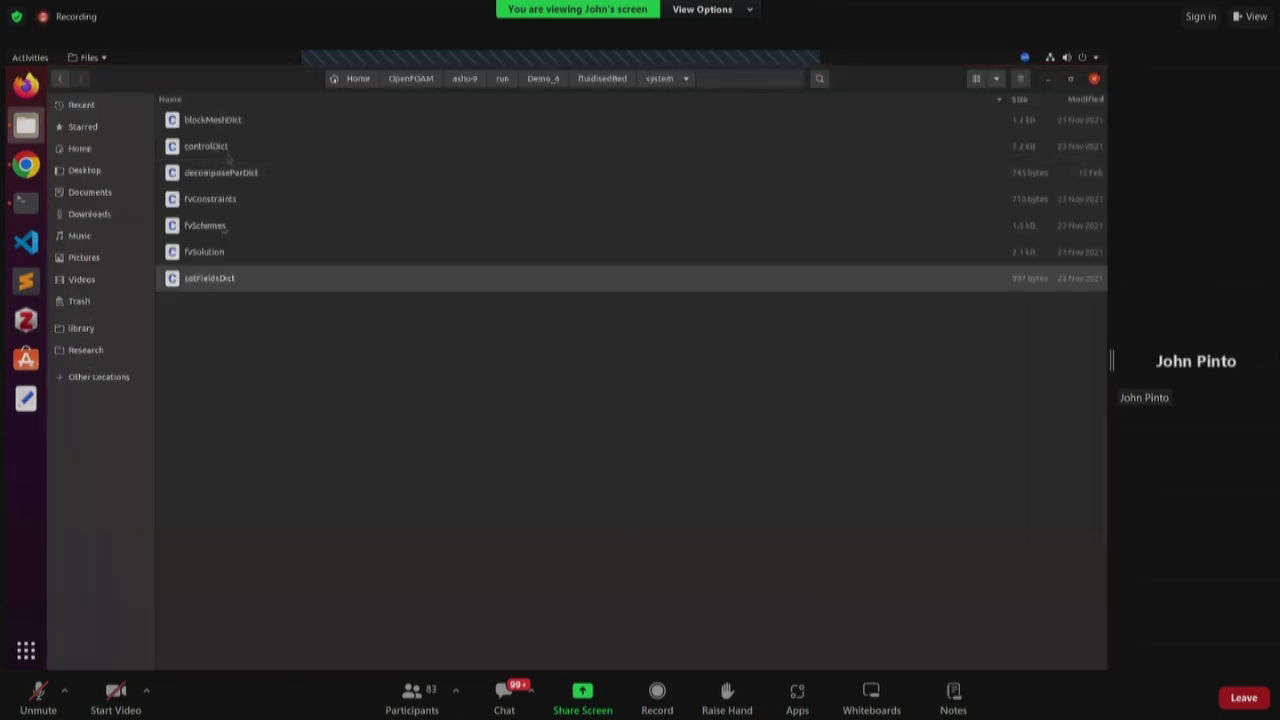
double_click(226, 146)
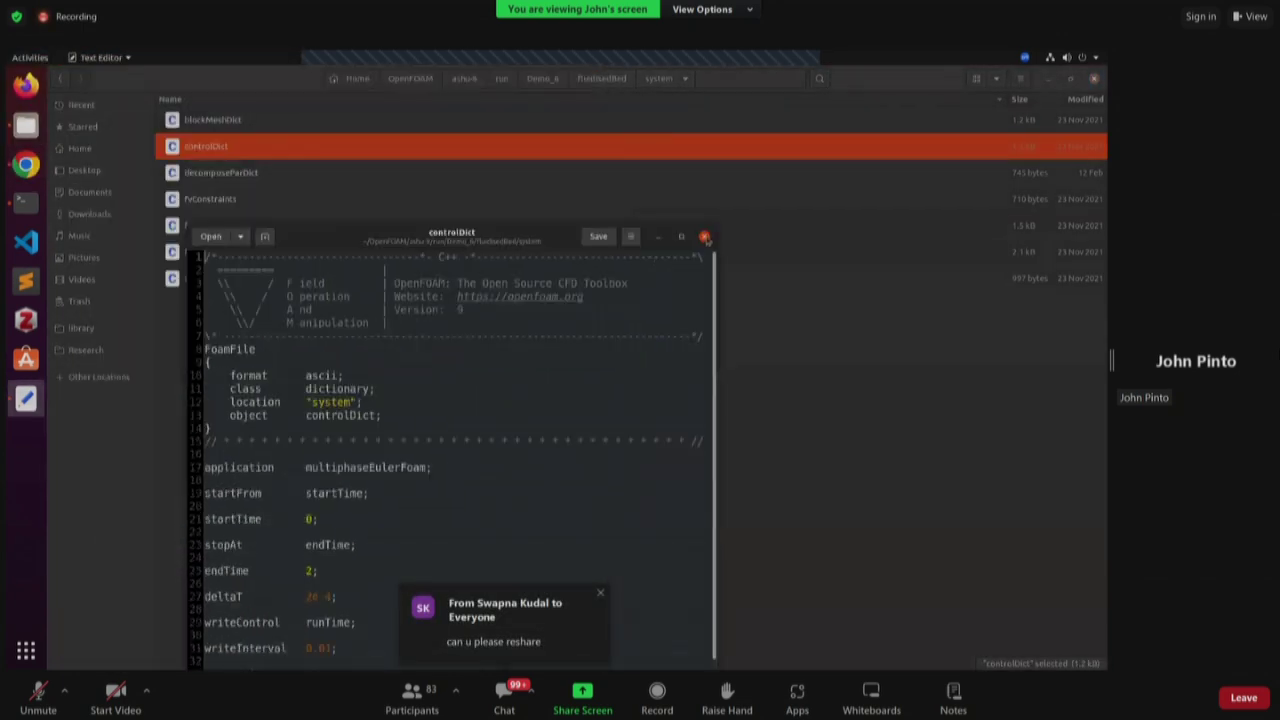
click(705, 237)
- Read through blockMeshDict's 30 × 200 × 1 hex block and inlet, outlet, walls patches
double_click(212, 119)
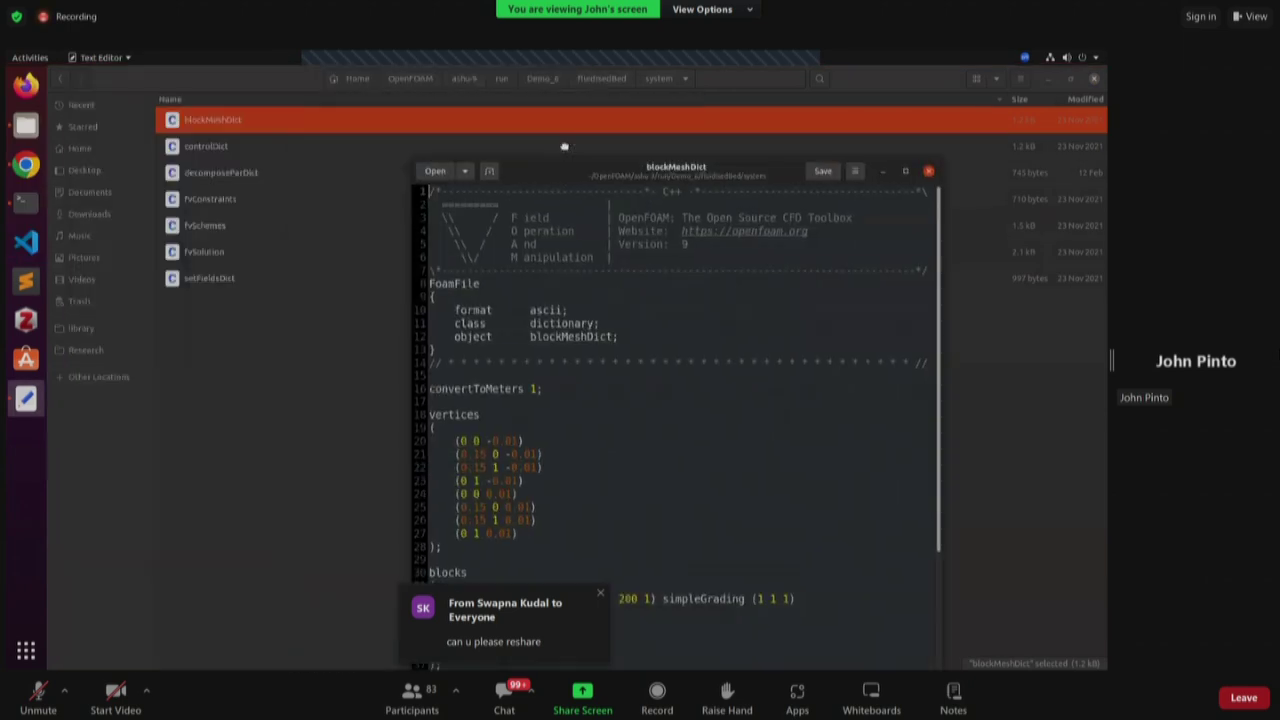
scroll(670, 503, down, 1)
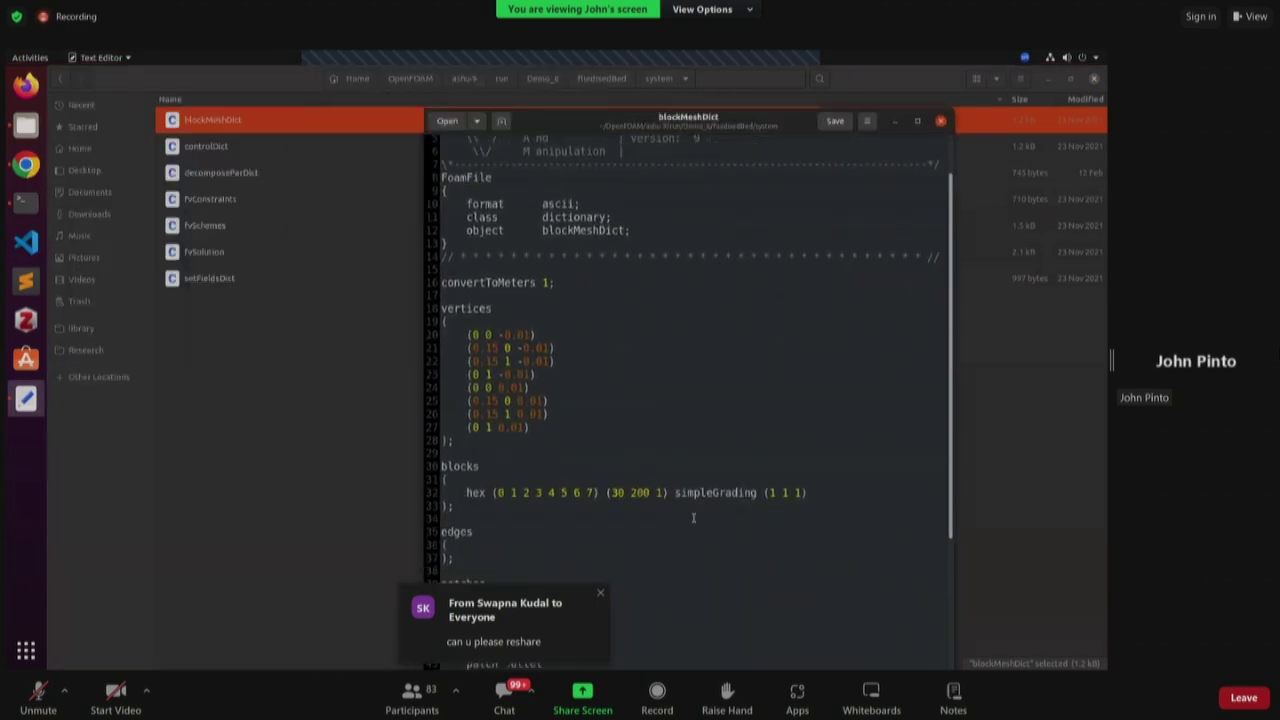
scroll(693, 518, down, 4)
scroll(696, 524, down, 2)
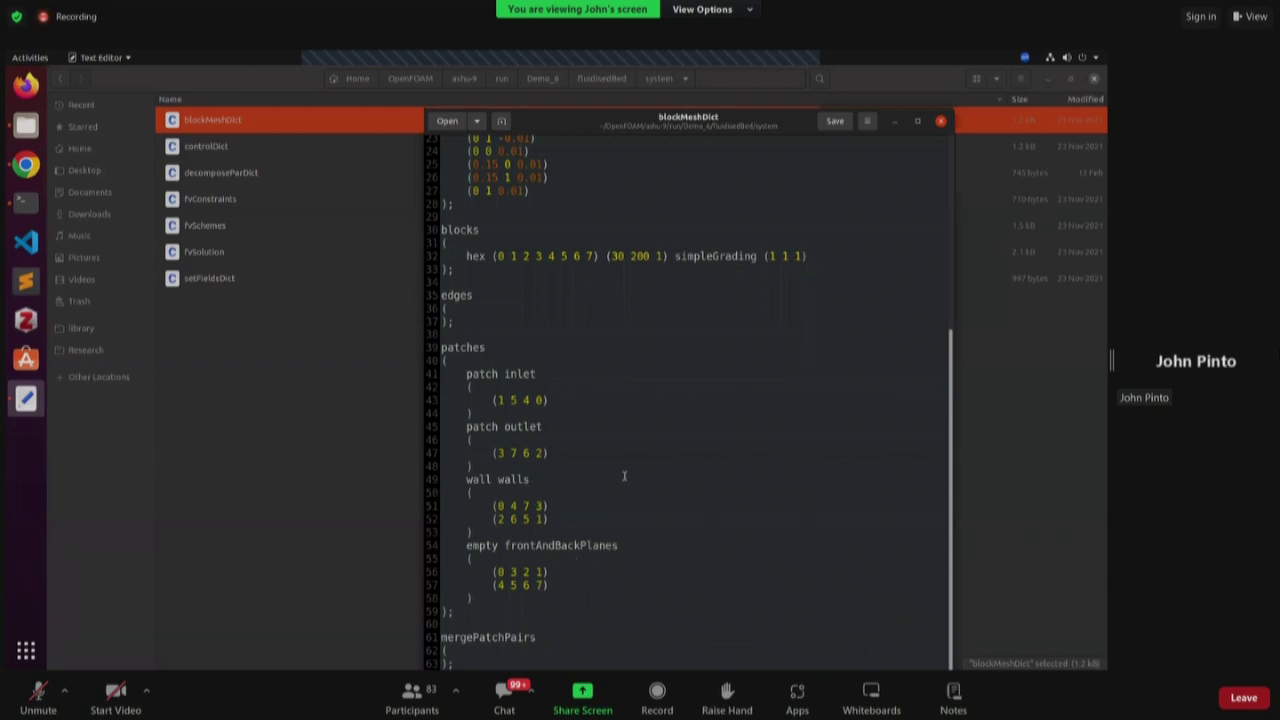
scroll(620, 466, up, 7)
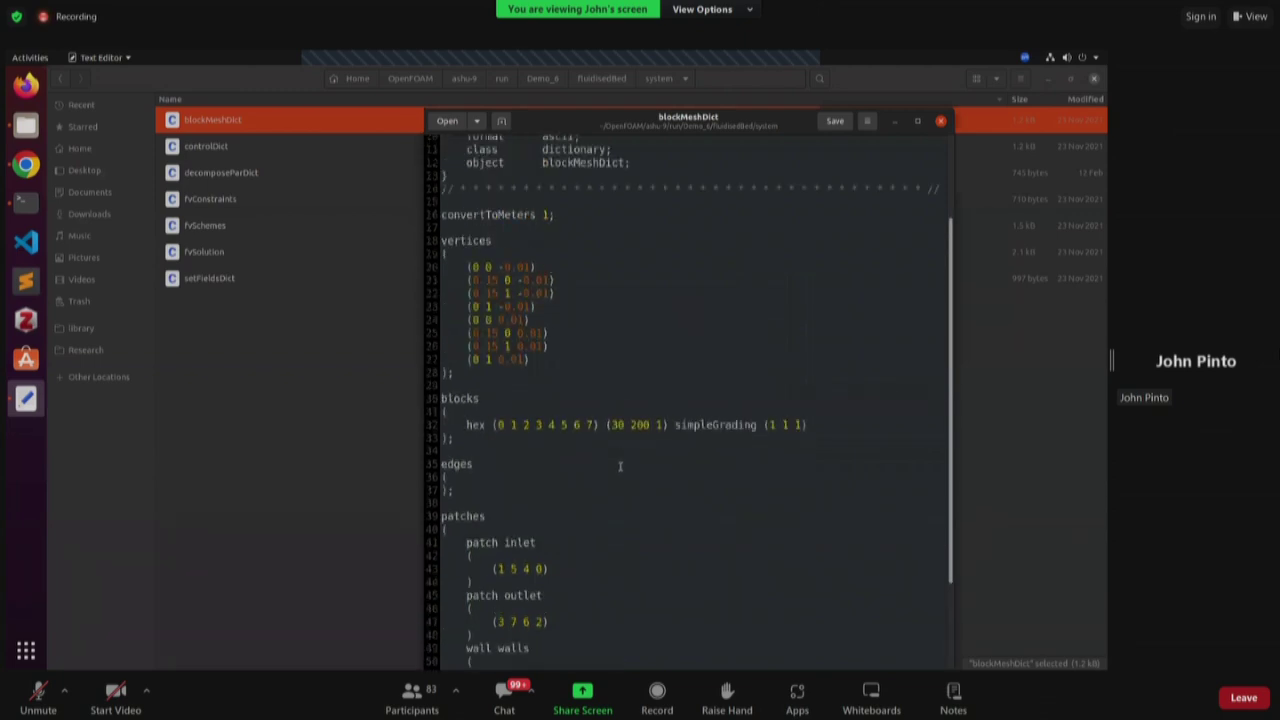
scroll(619, 460, down, 6)
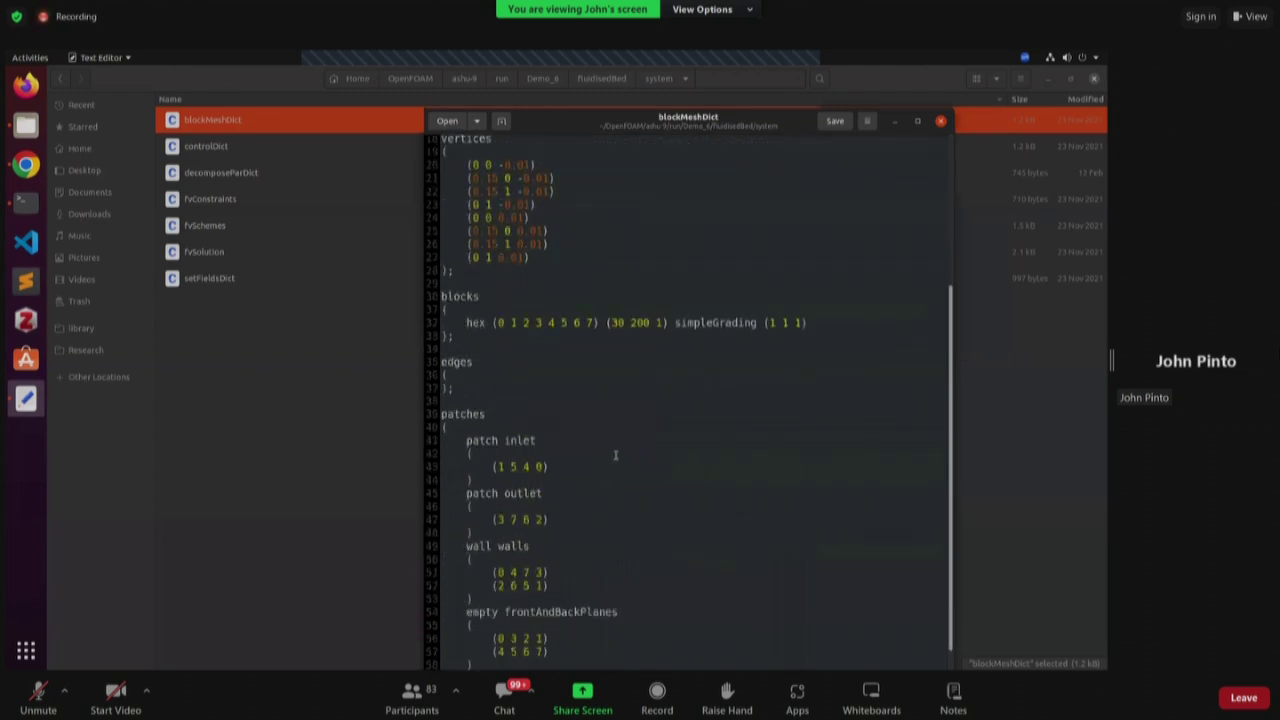
scroll(620, 453, down, 2)
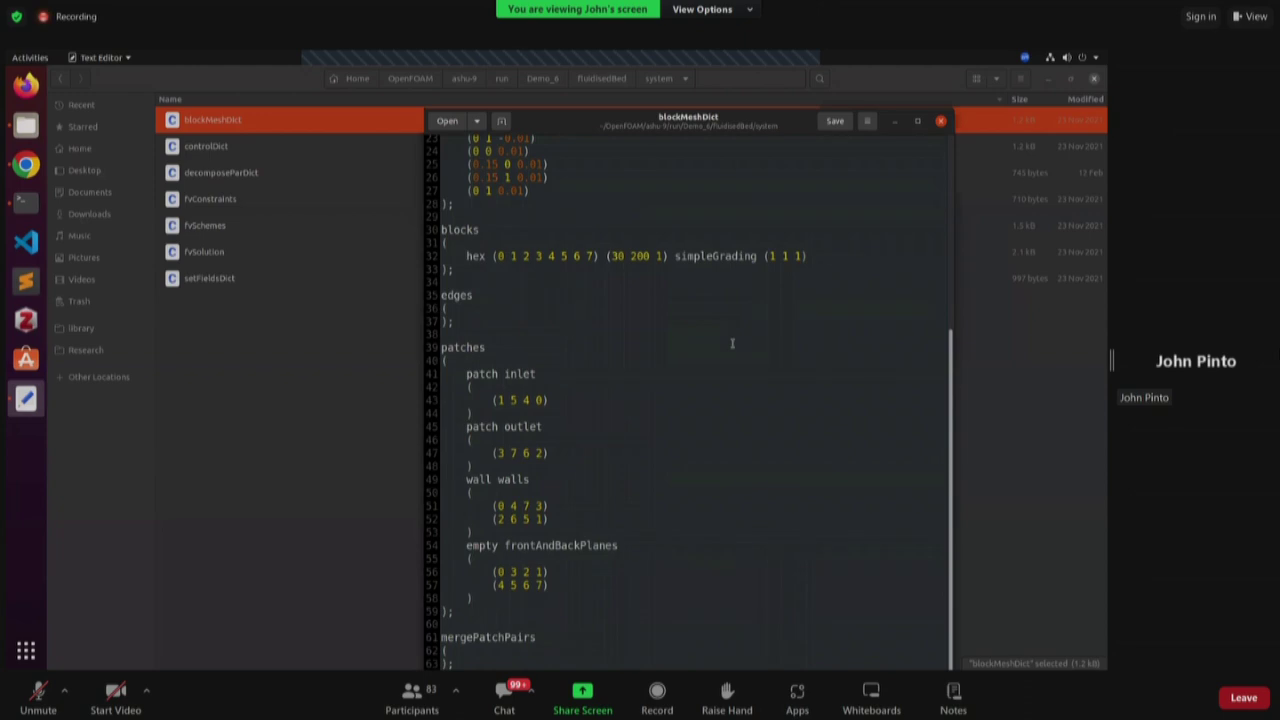
- Close blockMeshDict and navigate Files to the fluidisedBed 0 folder
click(941, 122)
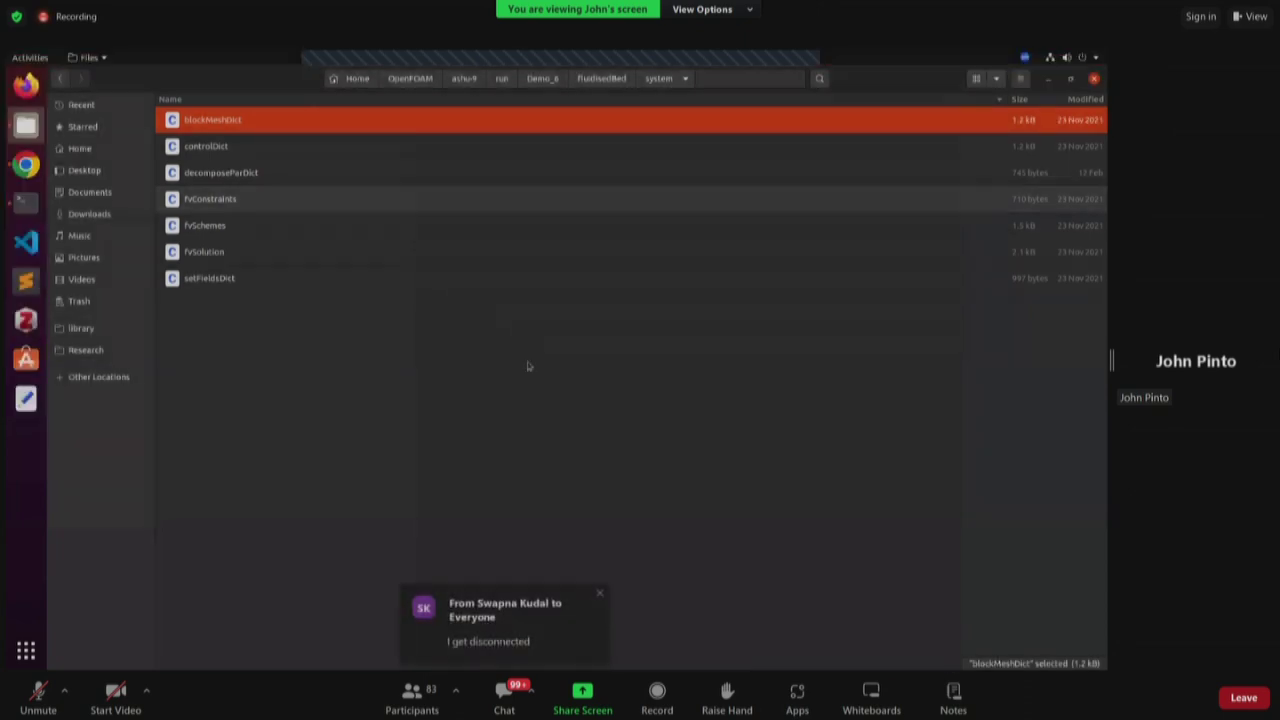
click(443, 434)
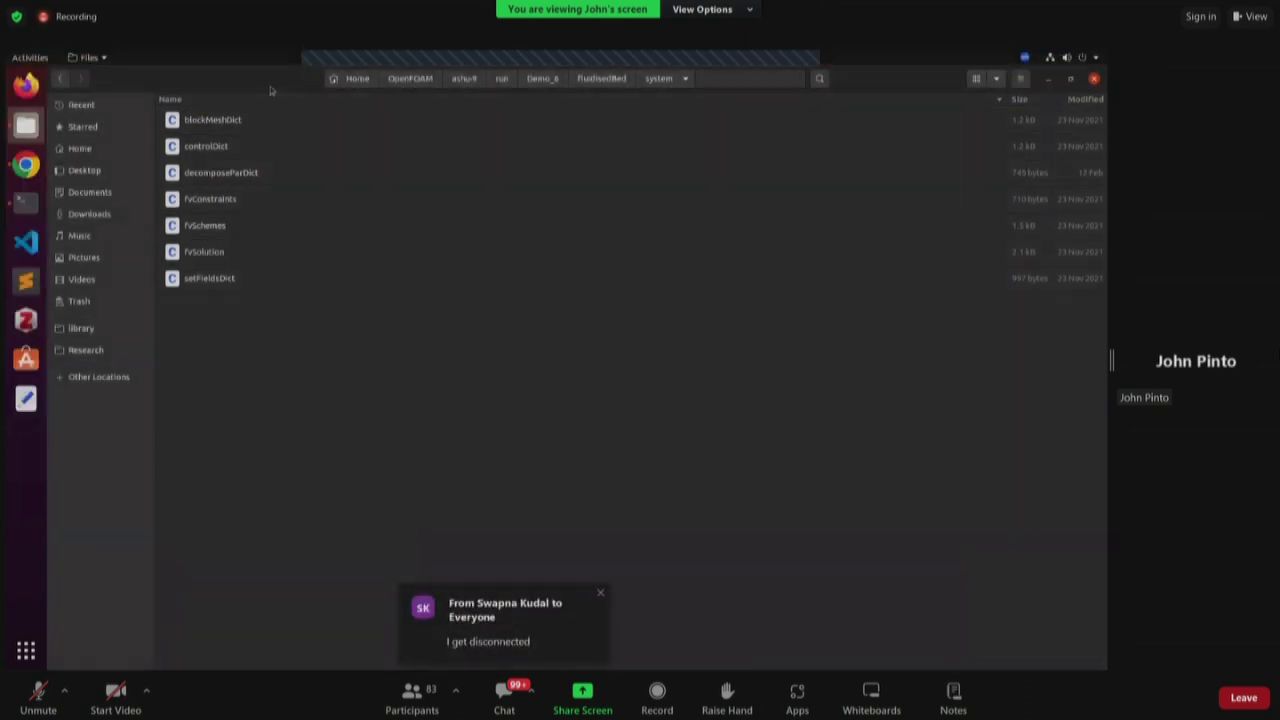
click(60, 78)
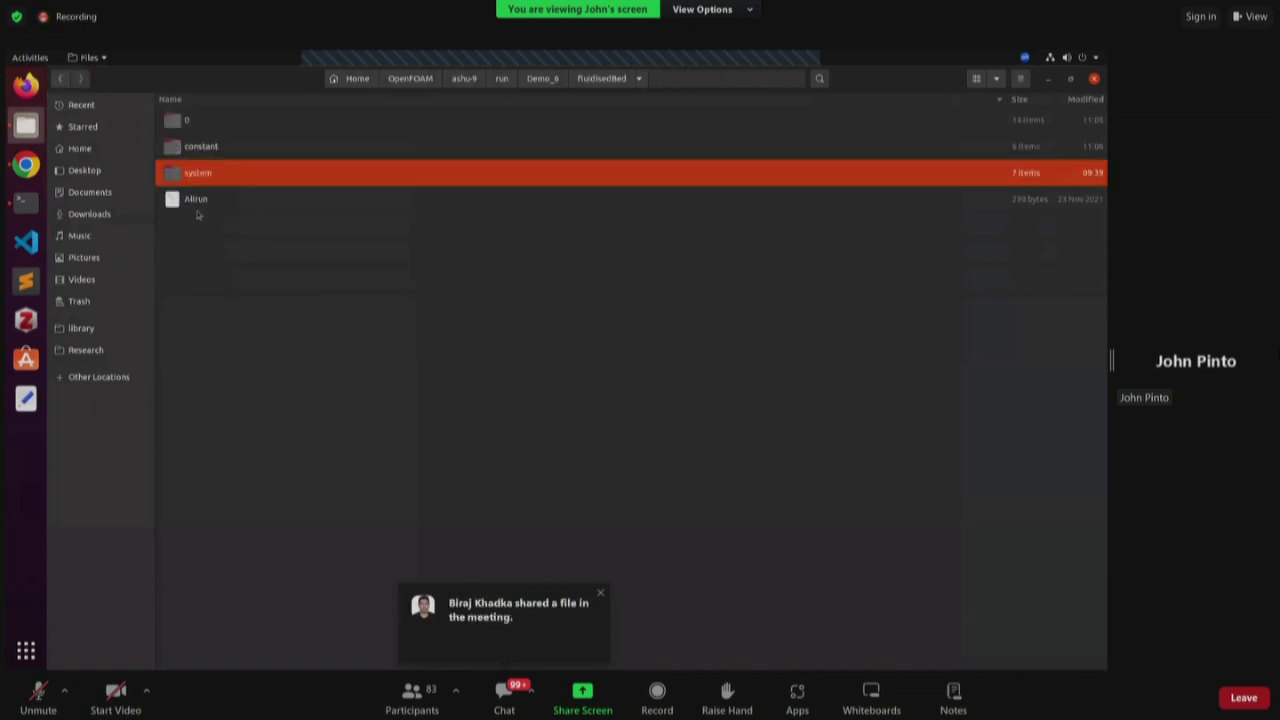
double_click(225, 128)
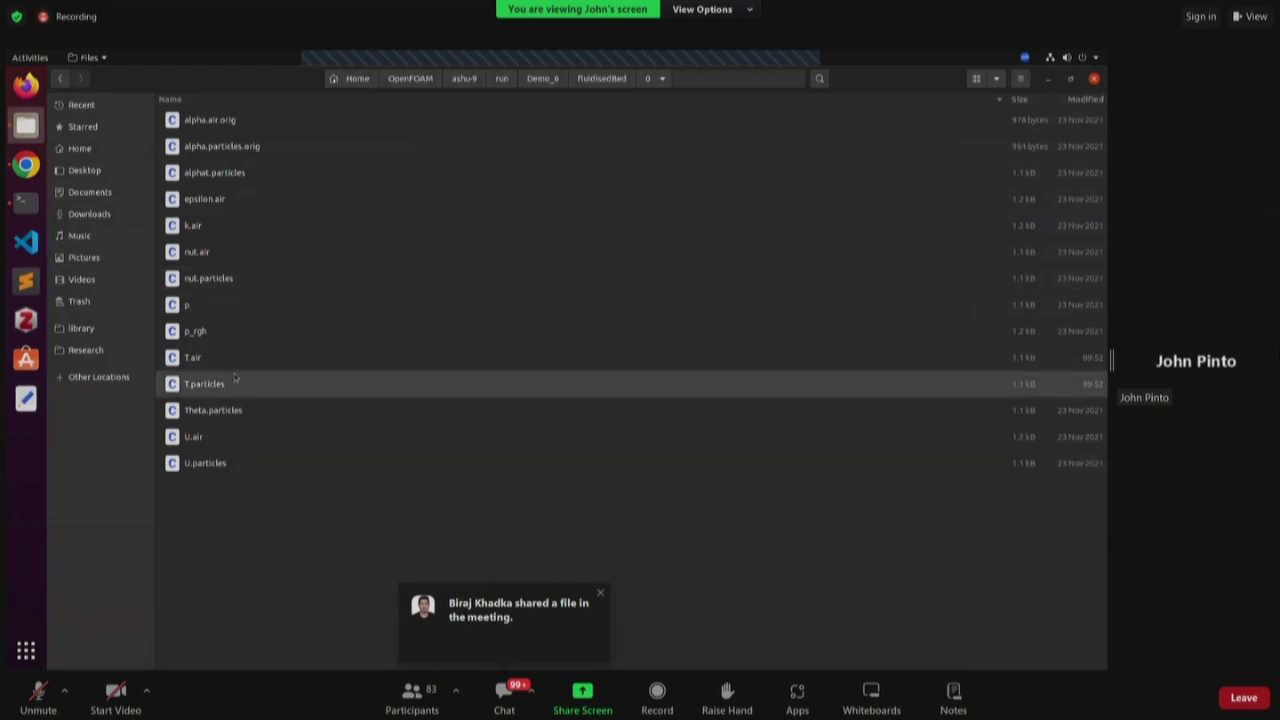
- View U.air's inlet interstitialInletVelocity uniform (0 0.25 0) beside the files, then minimise the editor
double_click(221, 447)
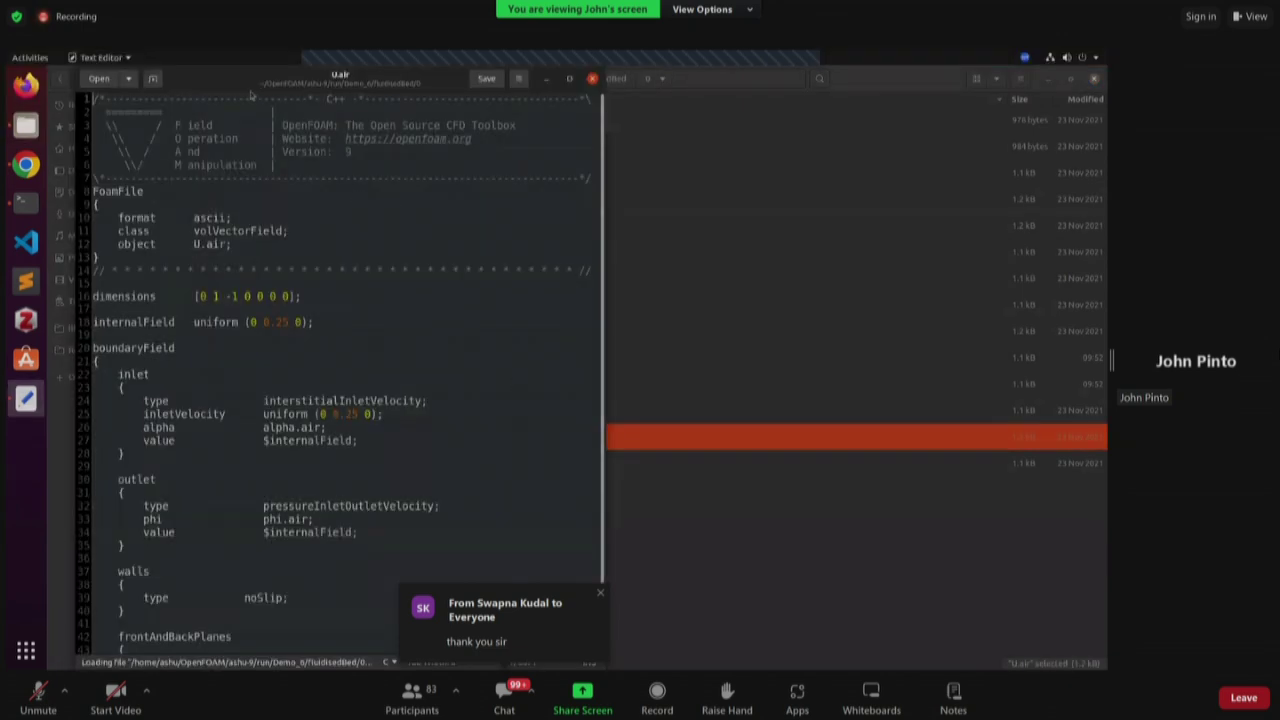
drag(245, 82, 678, 114)
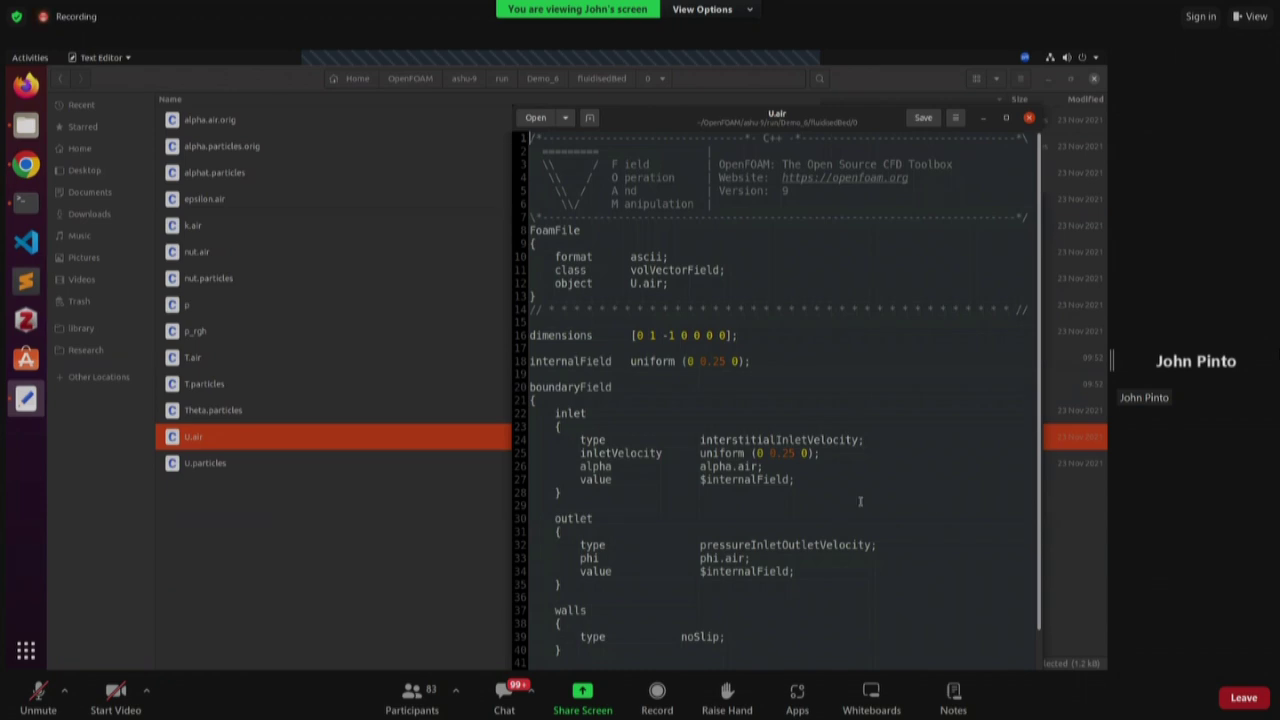
click(440, 436)
click(650, 340)
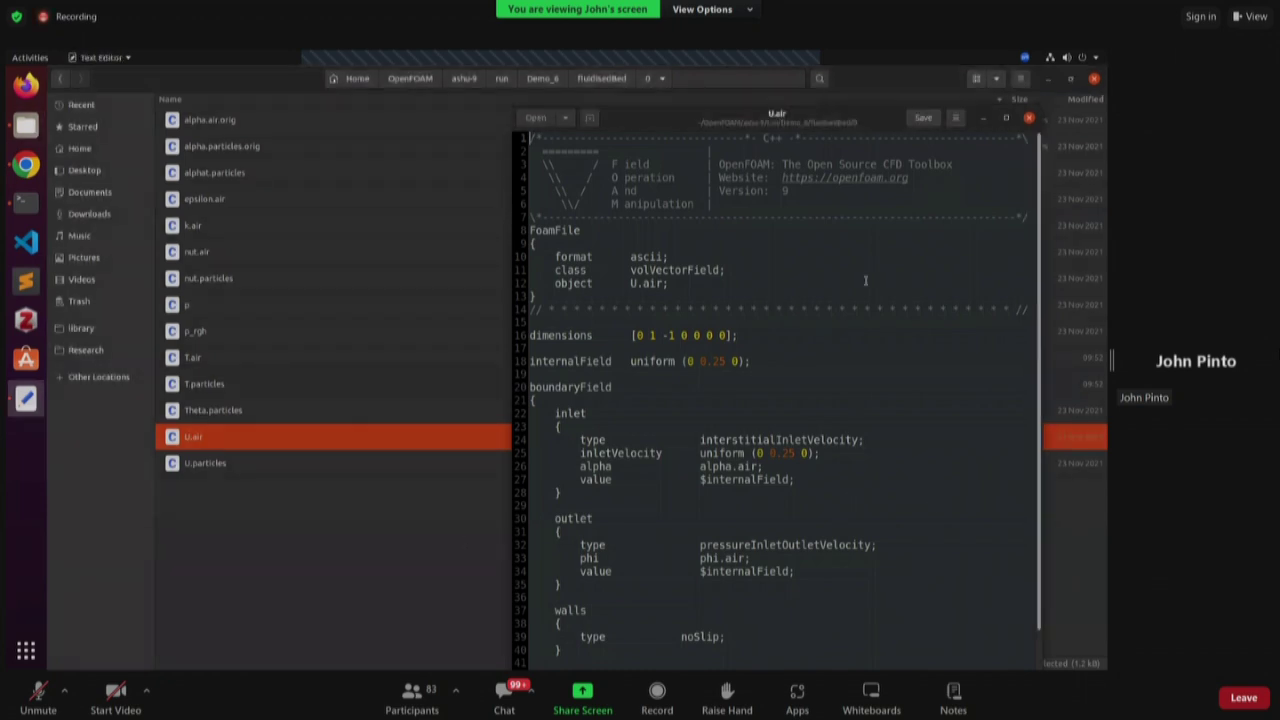
click(984, 118)
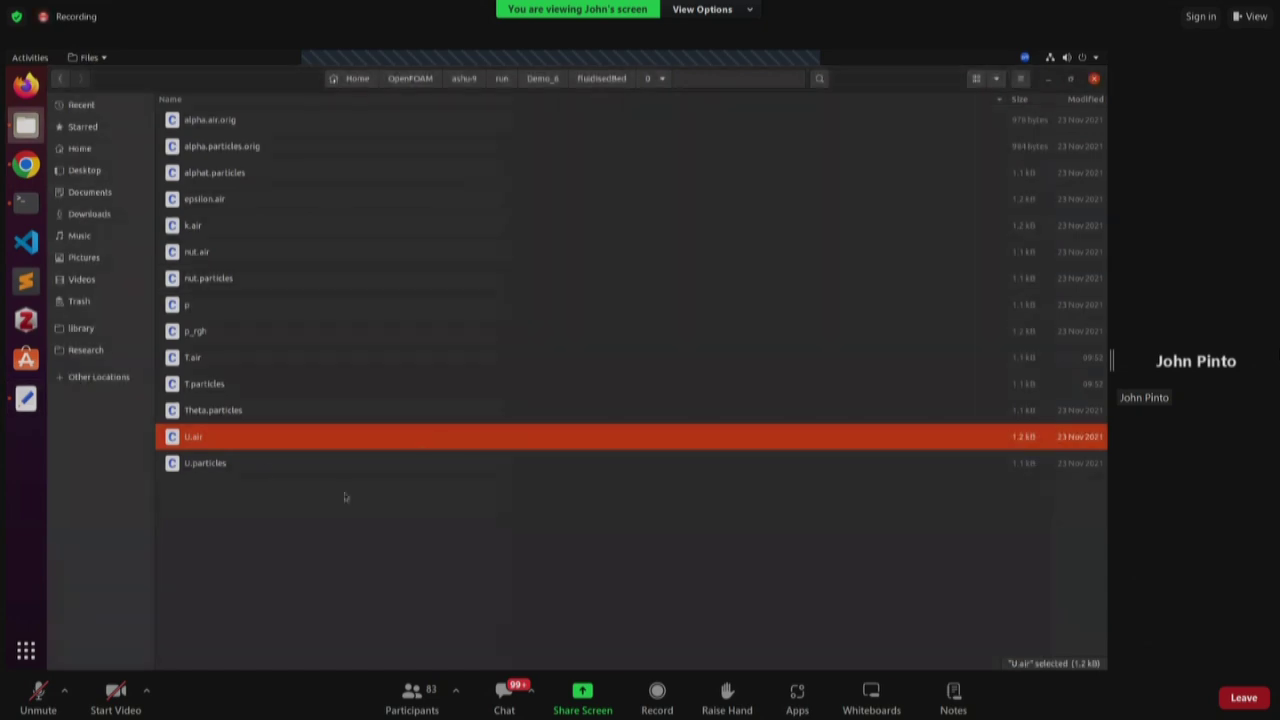
- Review p_rgh and the rest of U.air, closing both to leave the 0 folder listing
double_click(241, 334)
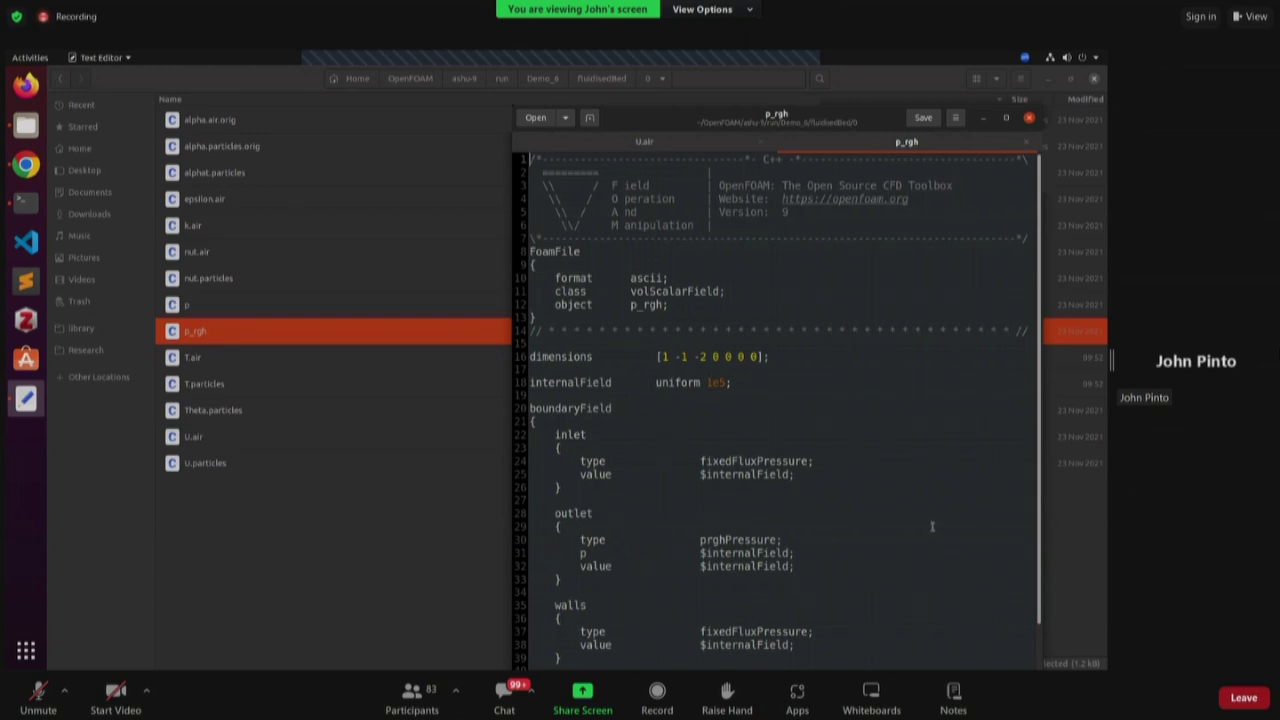
click(1026, 142)
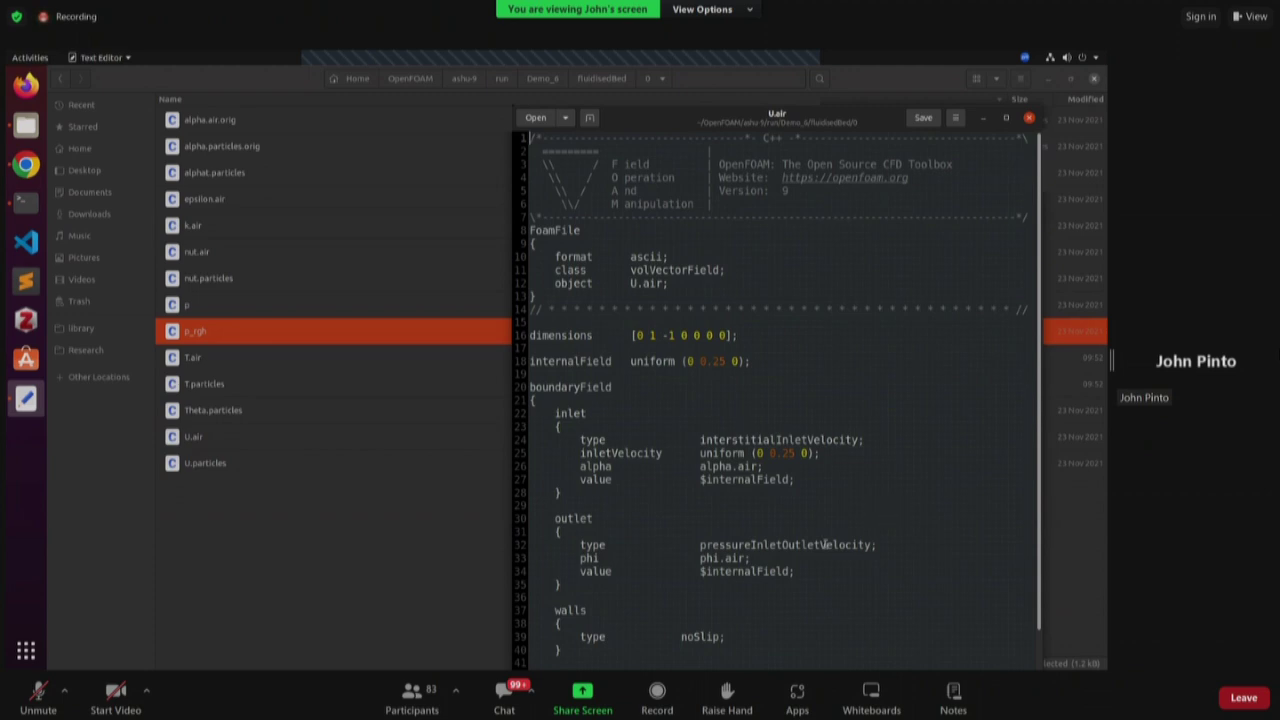
scroll(858, 474, down, 2)
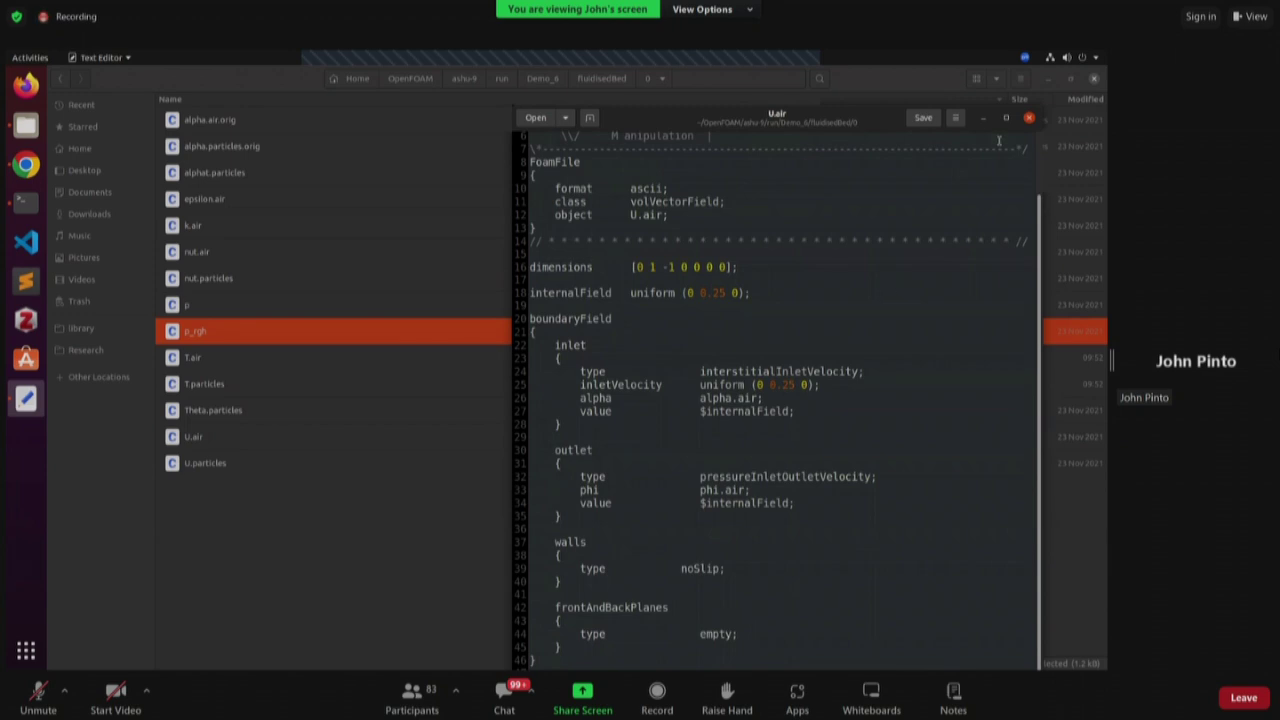
click(1030, 120)
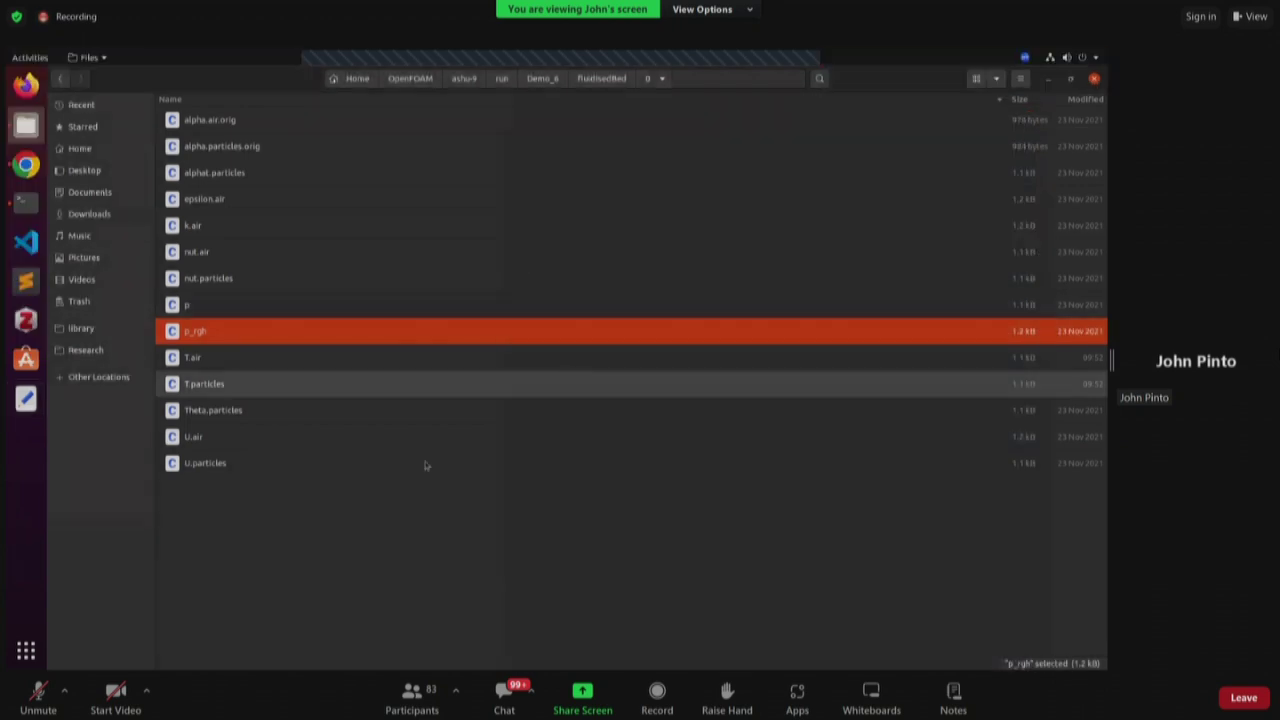
double_click(253, 466)
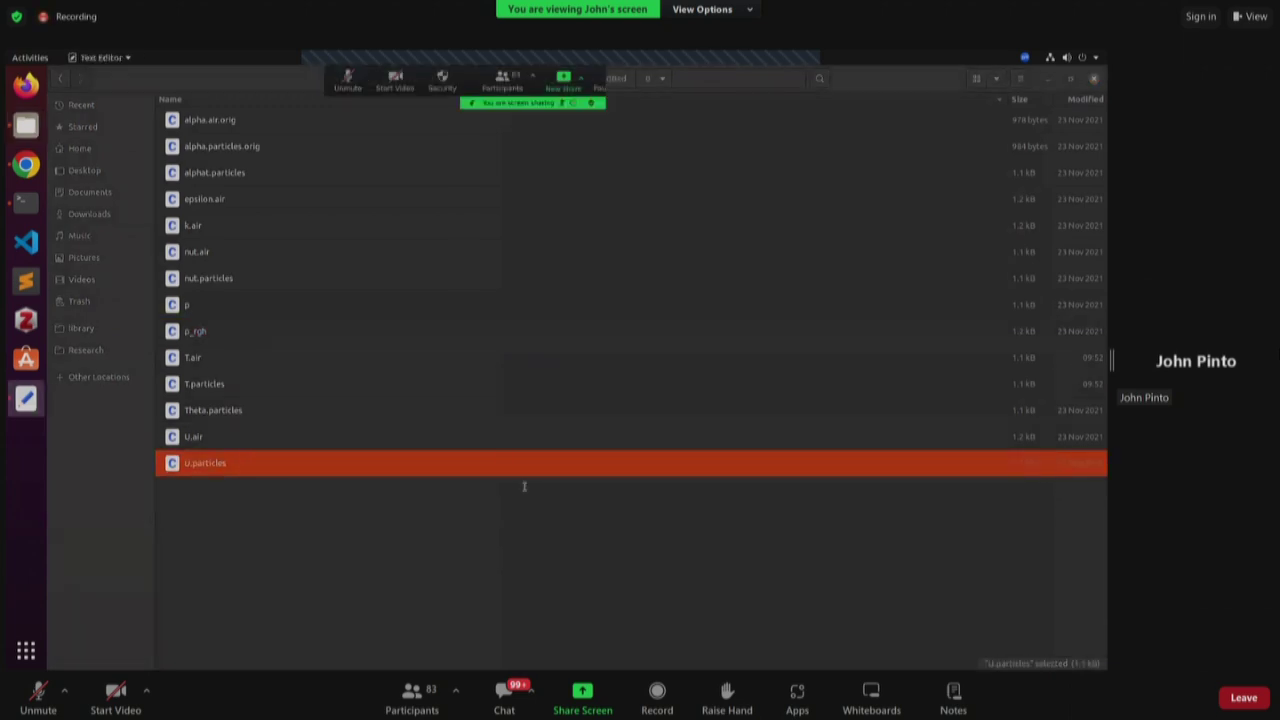
drag(242, 84, 636, 111)
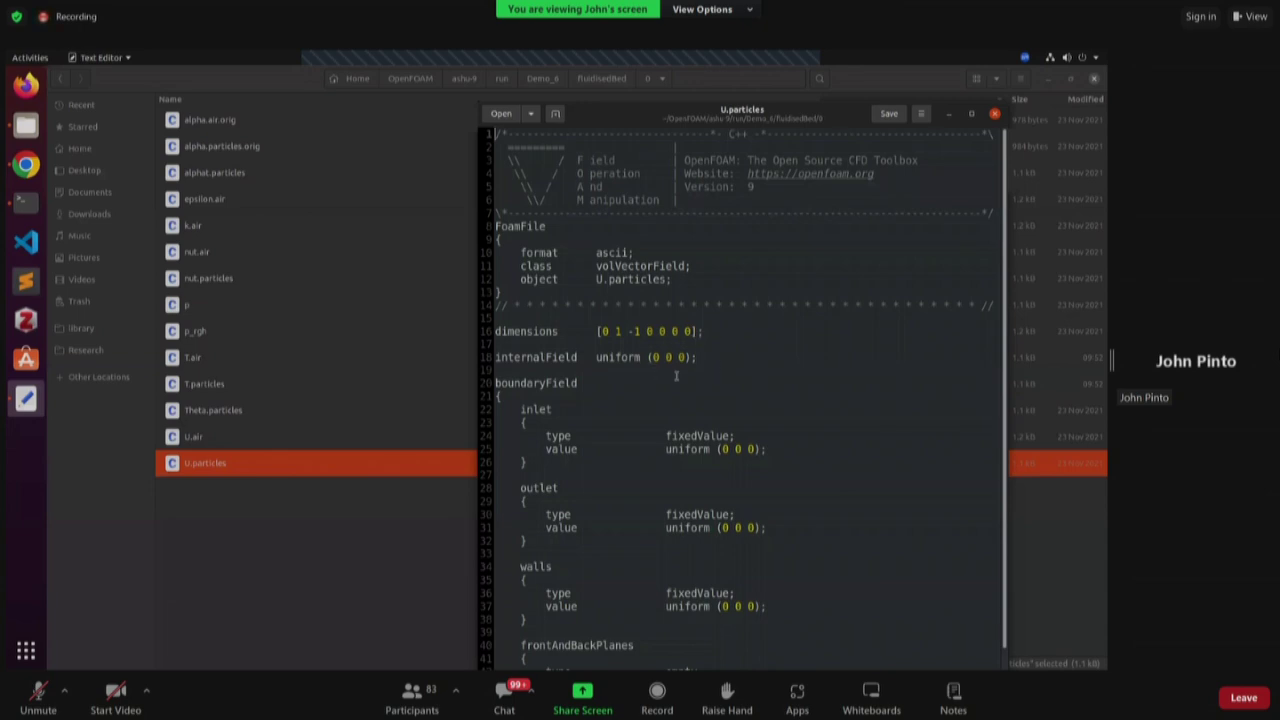
scroll(871, 405, down, 1)
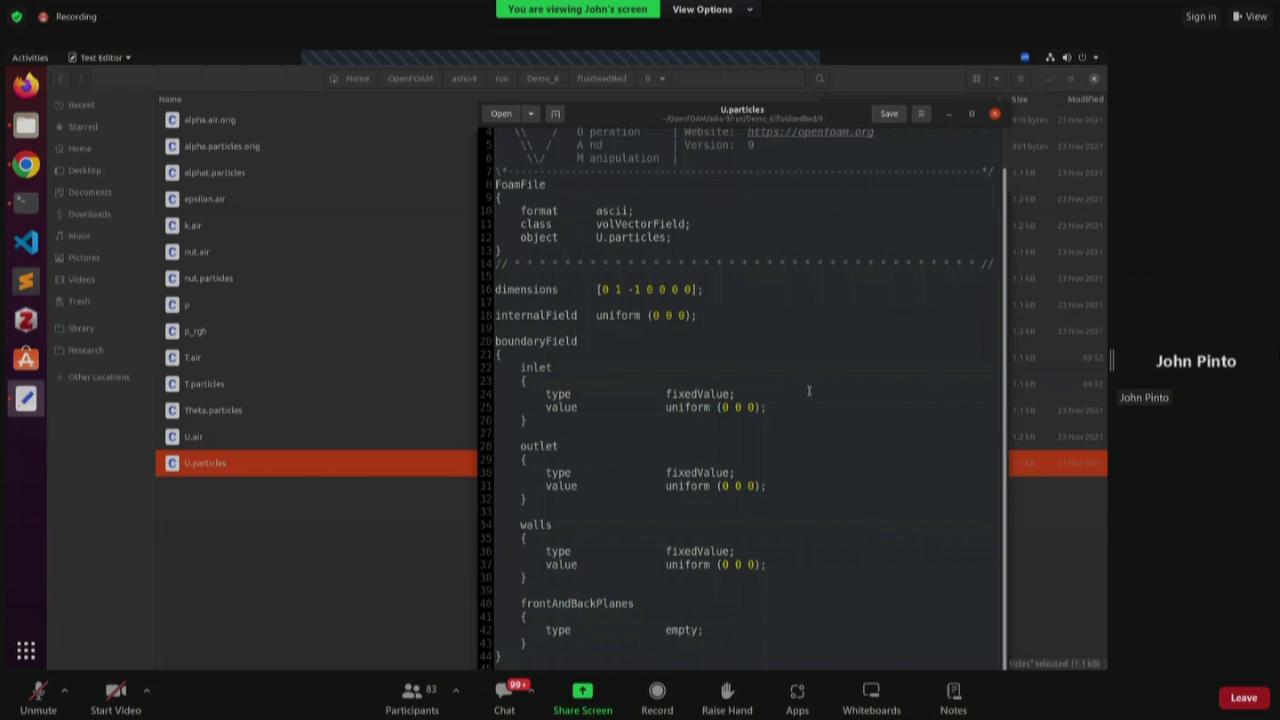
click(995, 114)
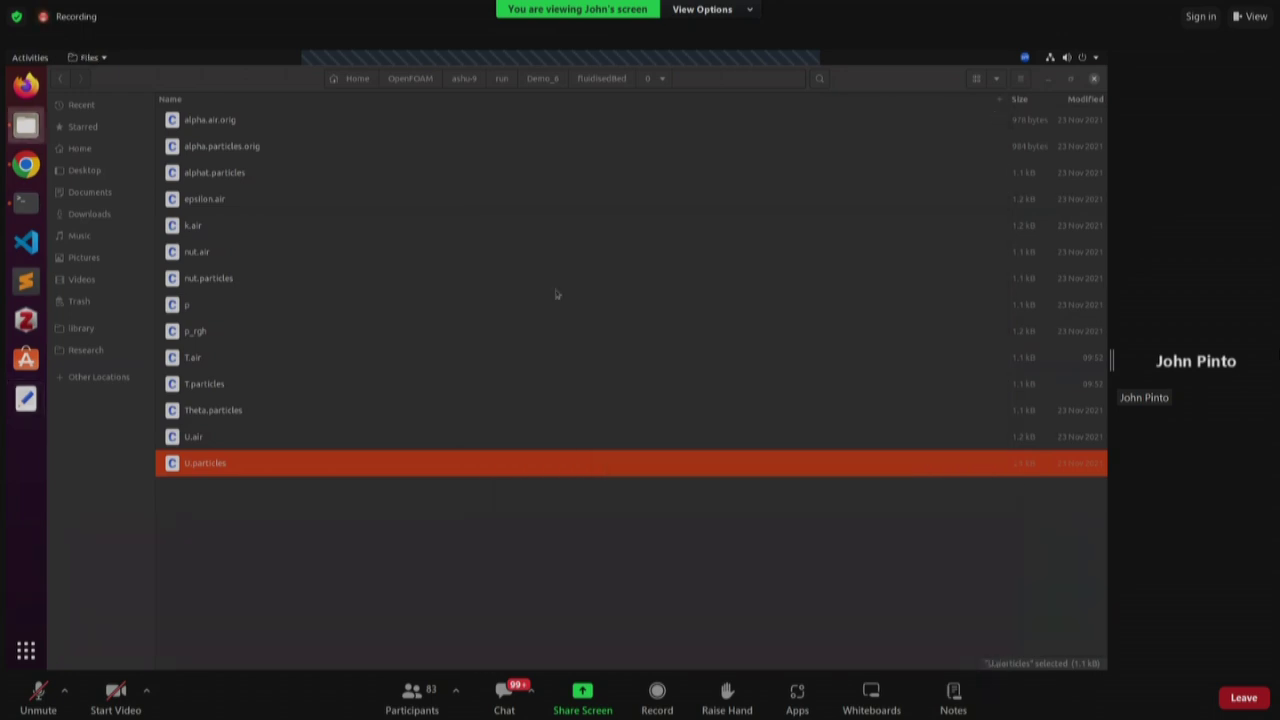
double_click(298, 358)
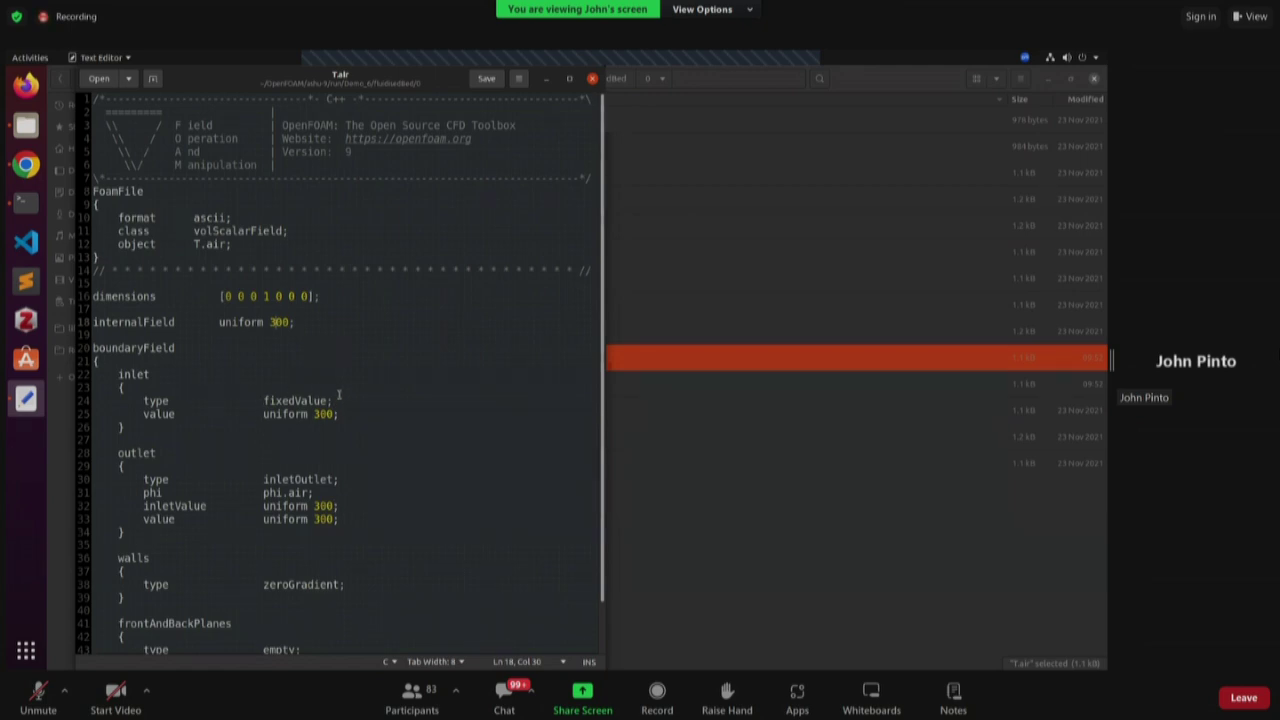
scroll(355, 450, down, 2)
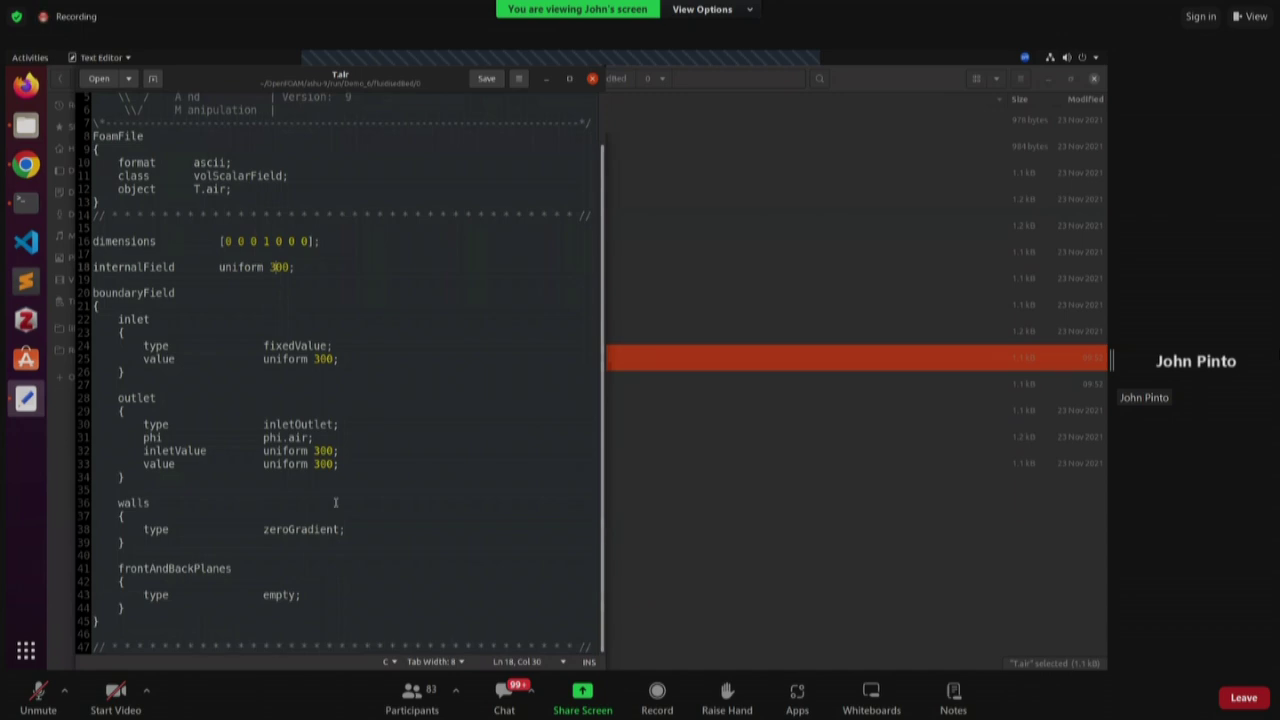
drag(252, 85, 491, 161)
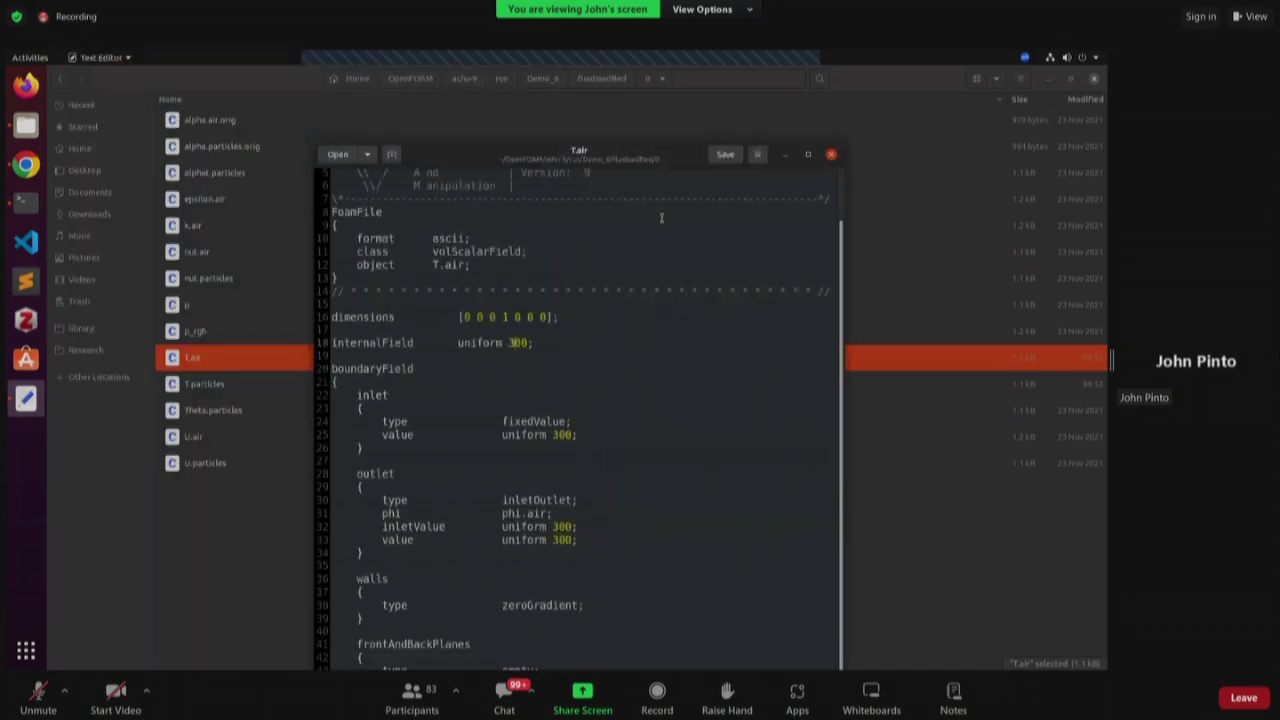
click(831, 155)
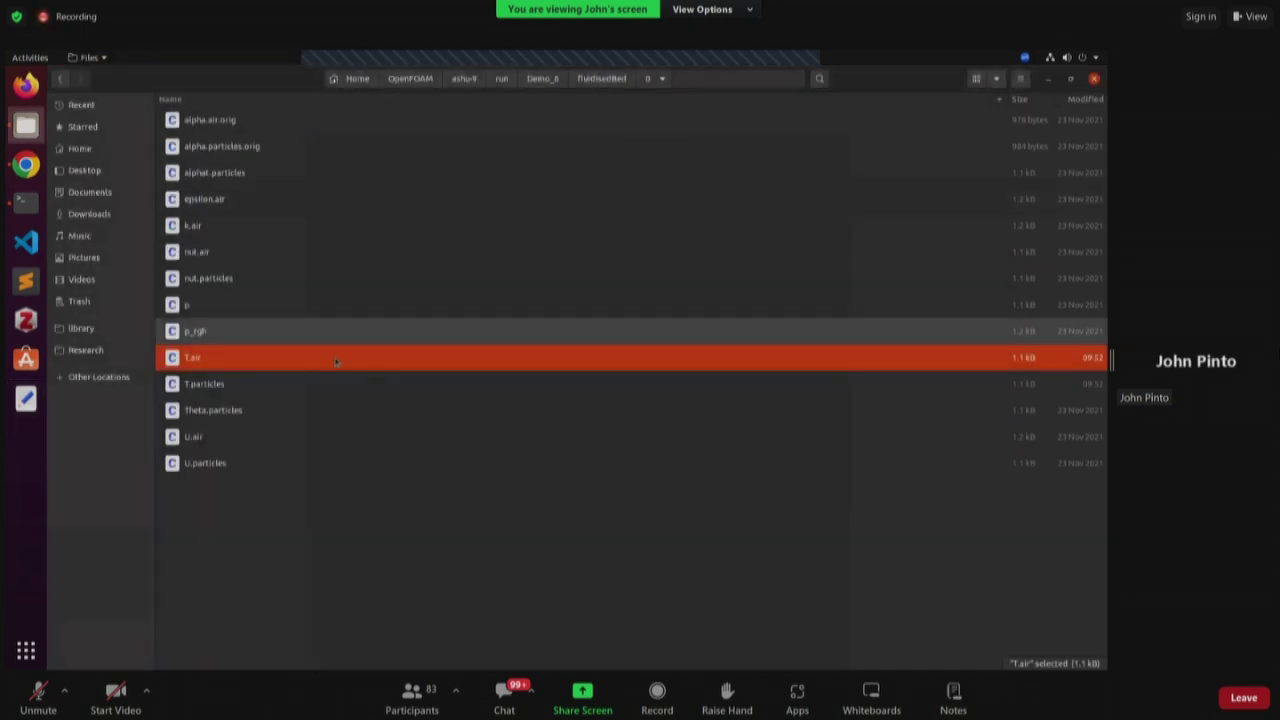
double_click(278, 333)
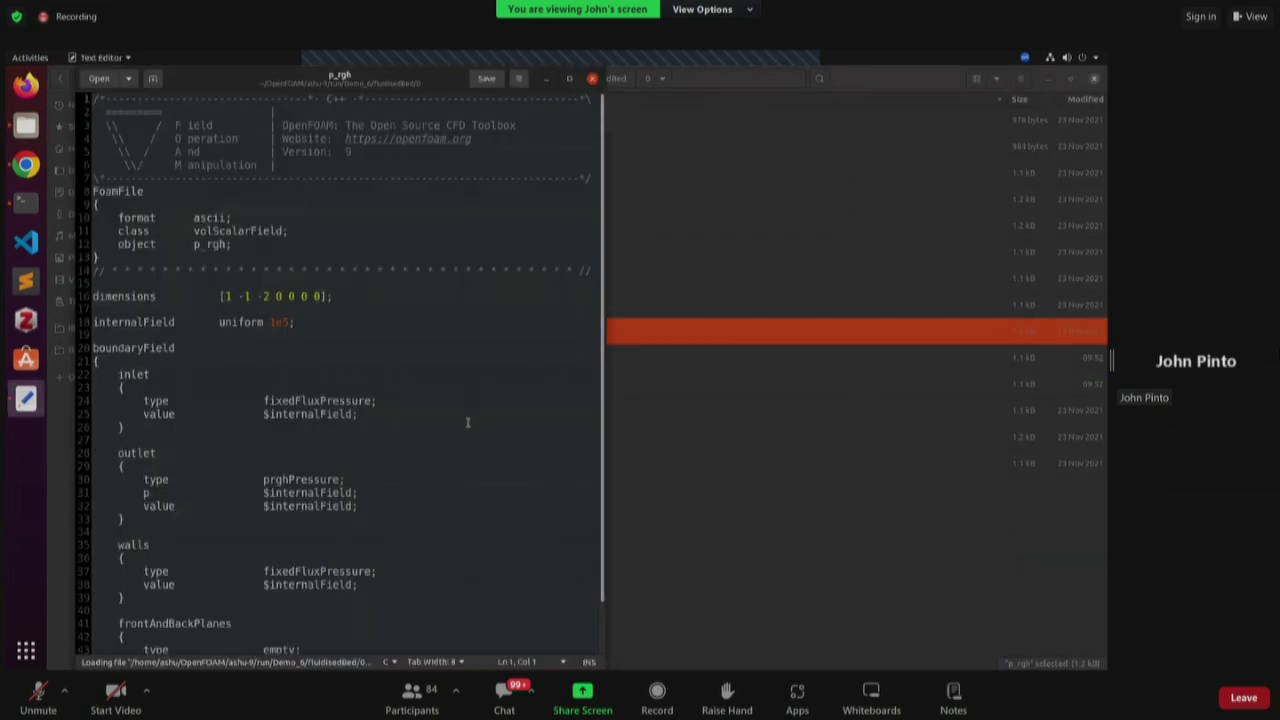
drag(230, 81, 660, 107)
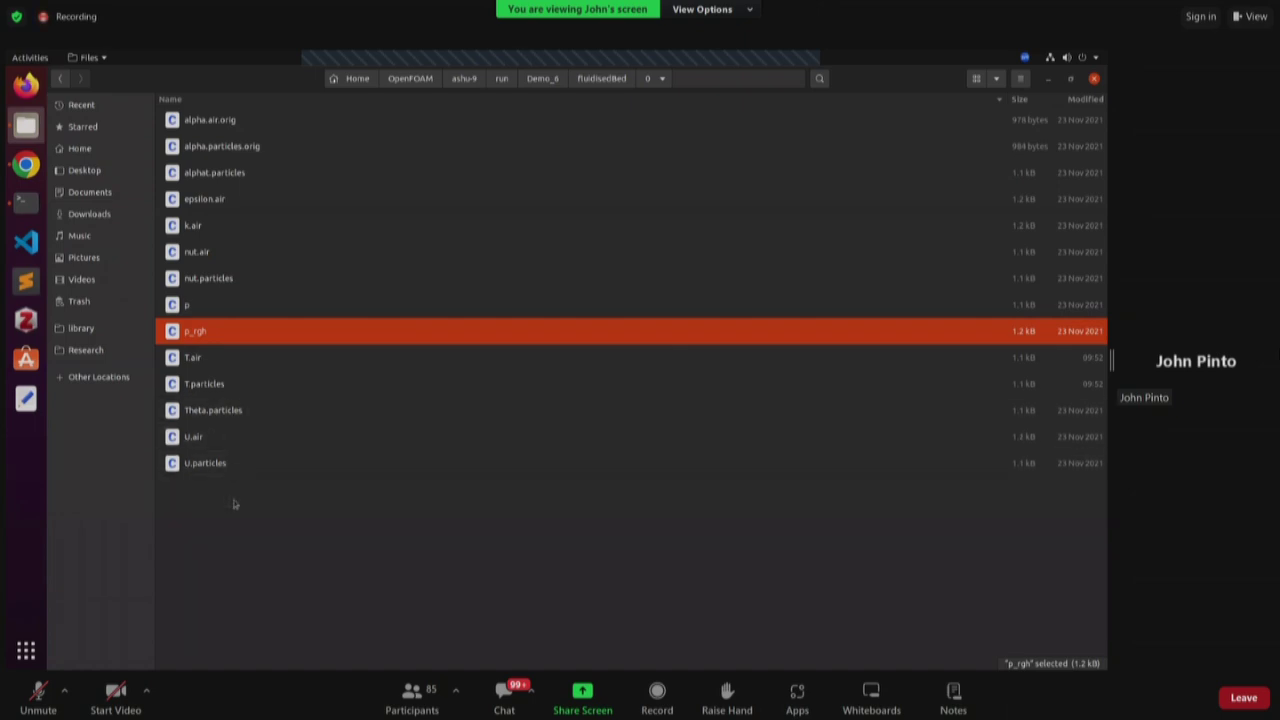
- Unmaximise Files and list fluidisedBed/constant: g, momentumTransport, phaseProperties, thermophysicalProperties files
double_click(920, 86)
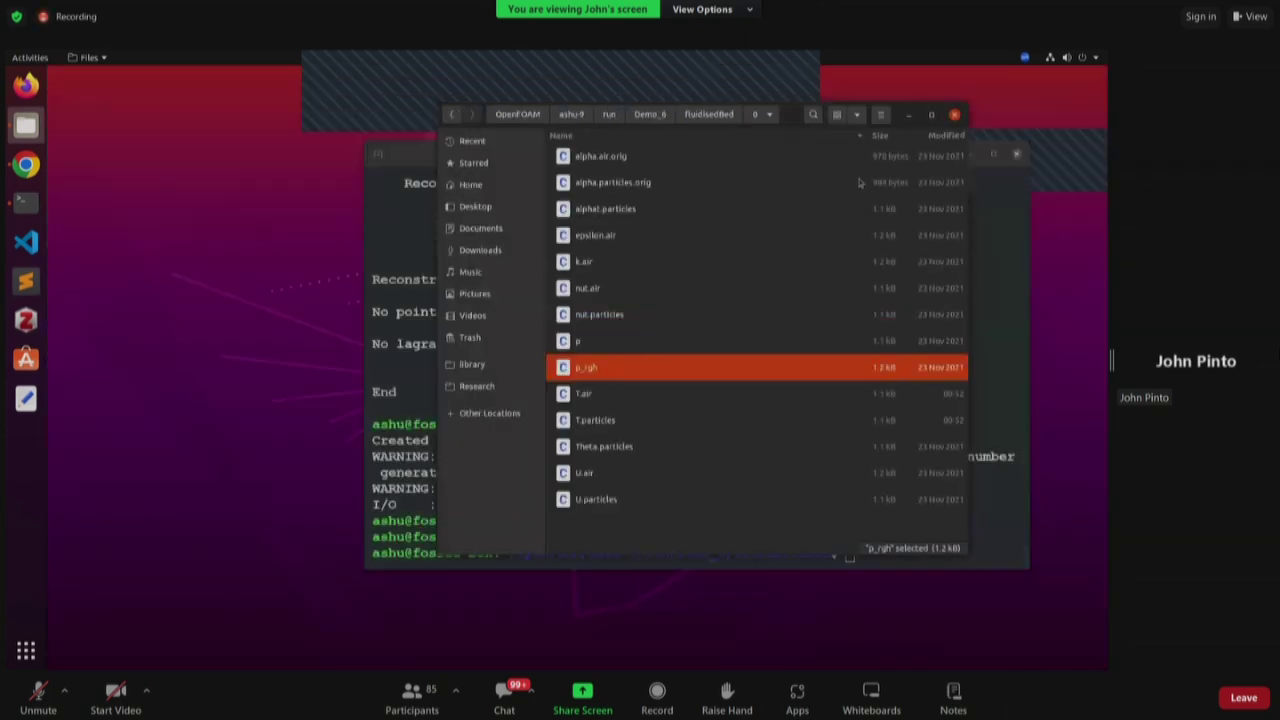
click(708, 114)
double_click(600, 182)
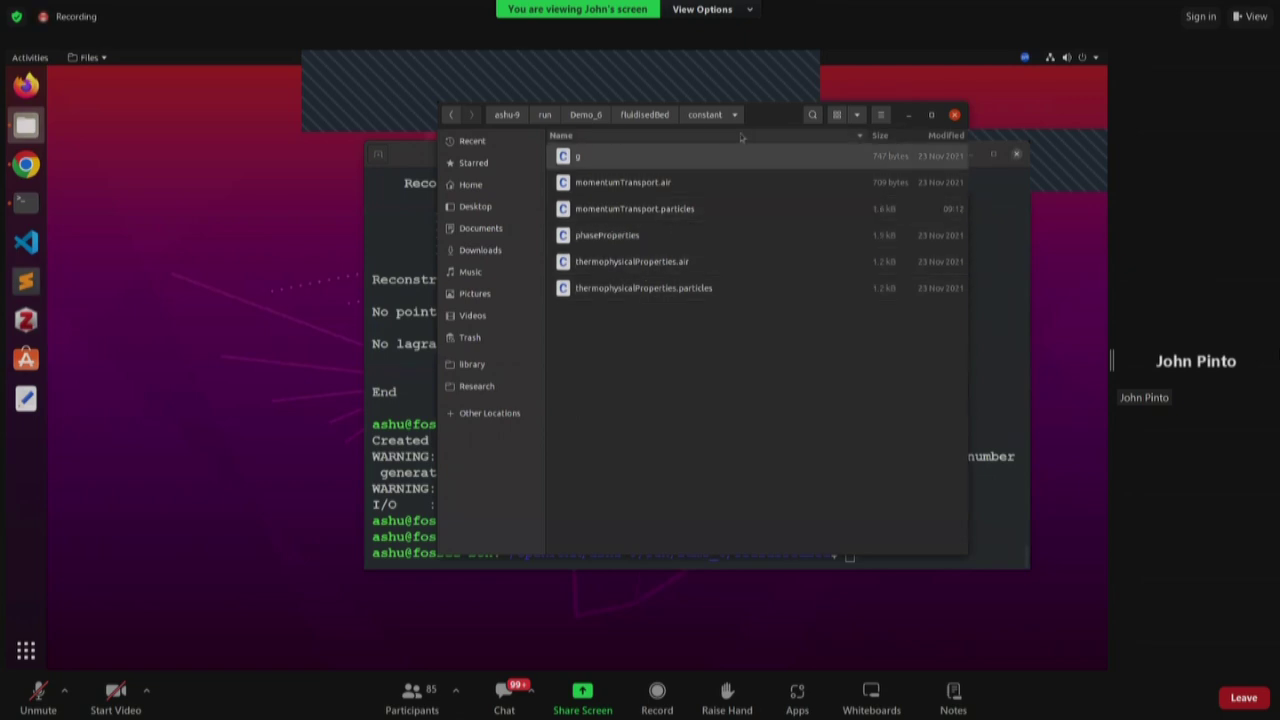
drag(758, 128, 727, 156)
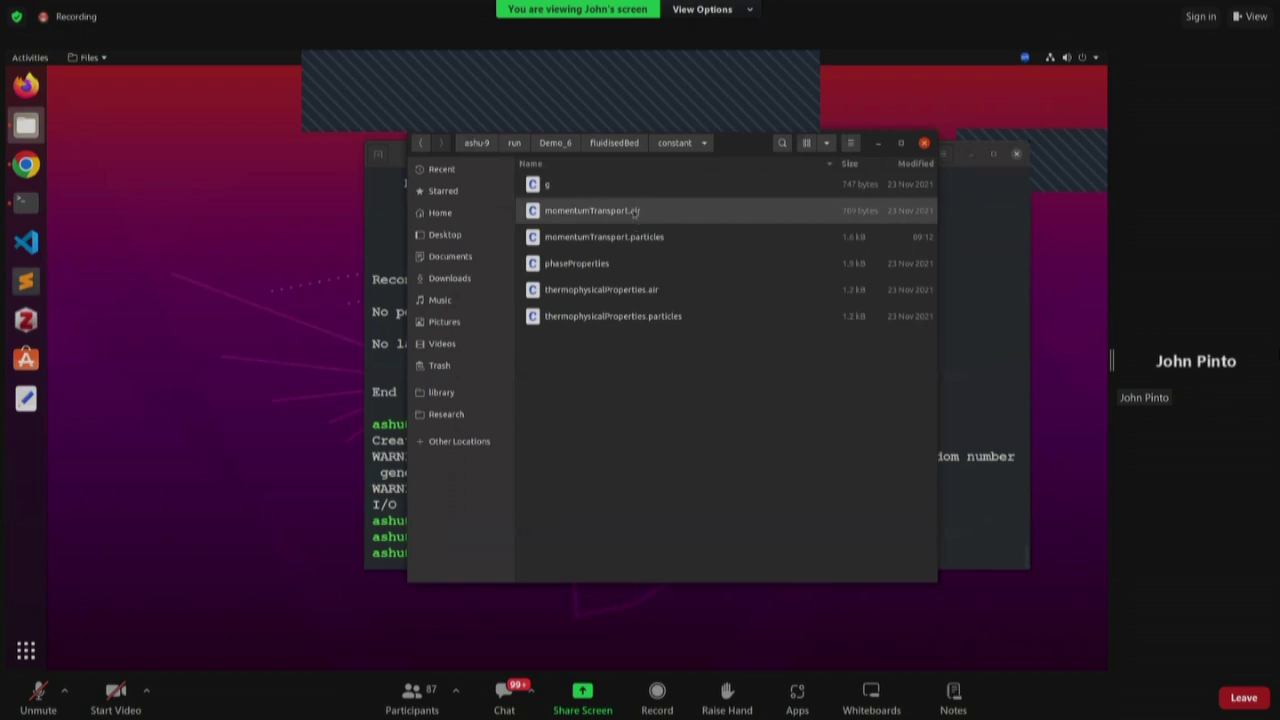
double_click(620, 290)
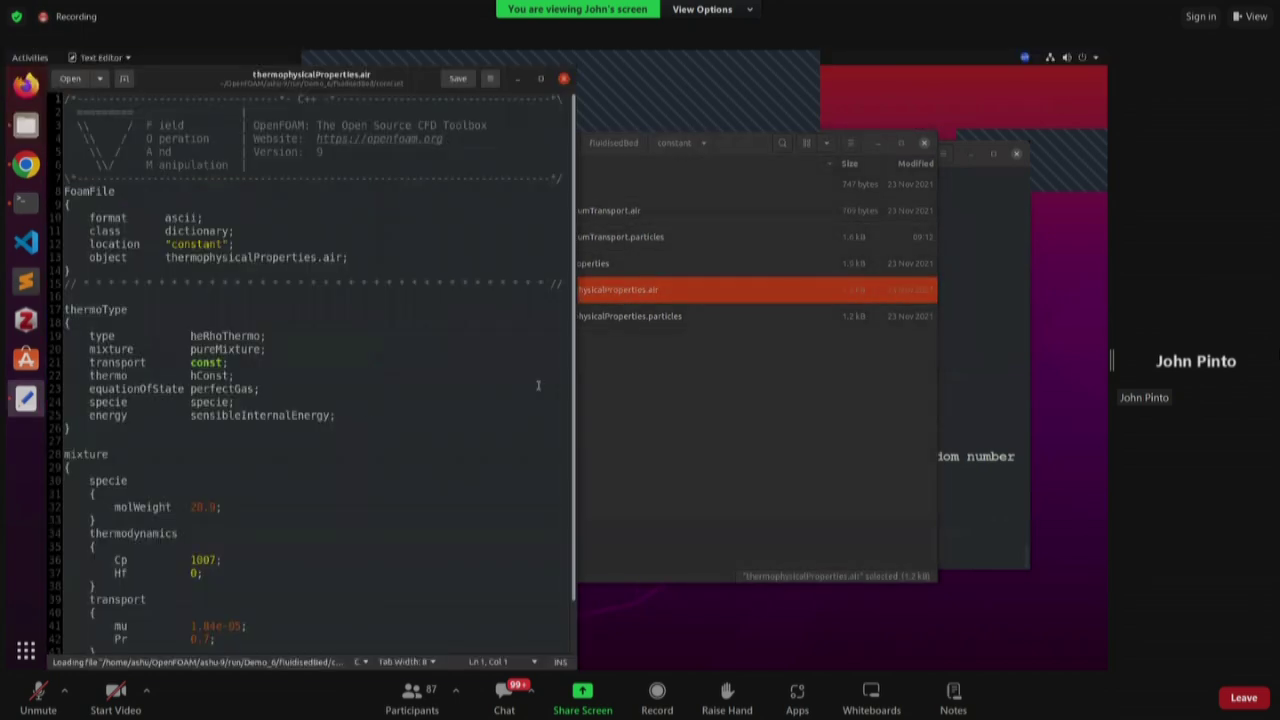
scroll(383, 401, down, 1)
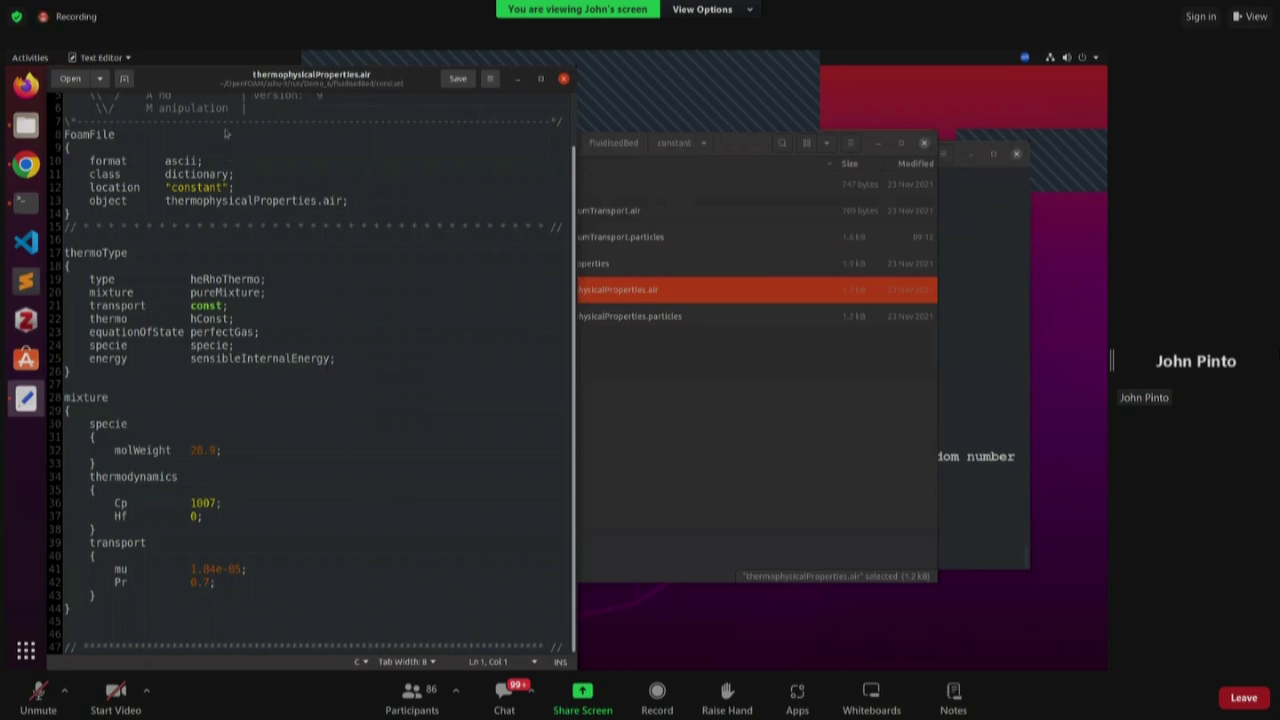
drag(198, 83, 226, 137)
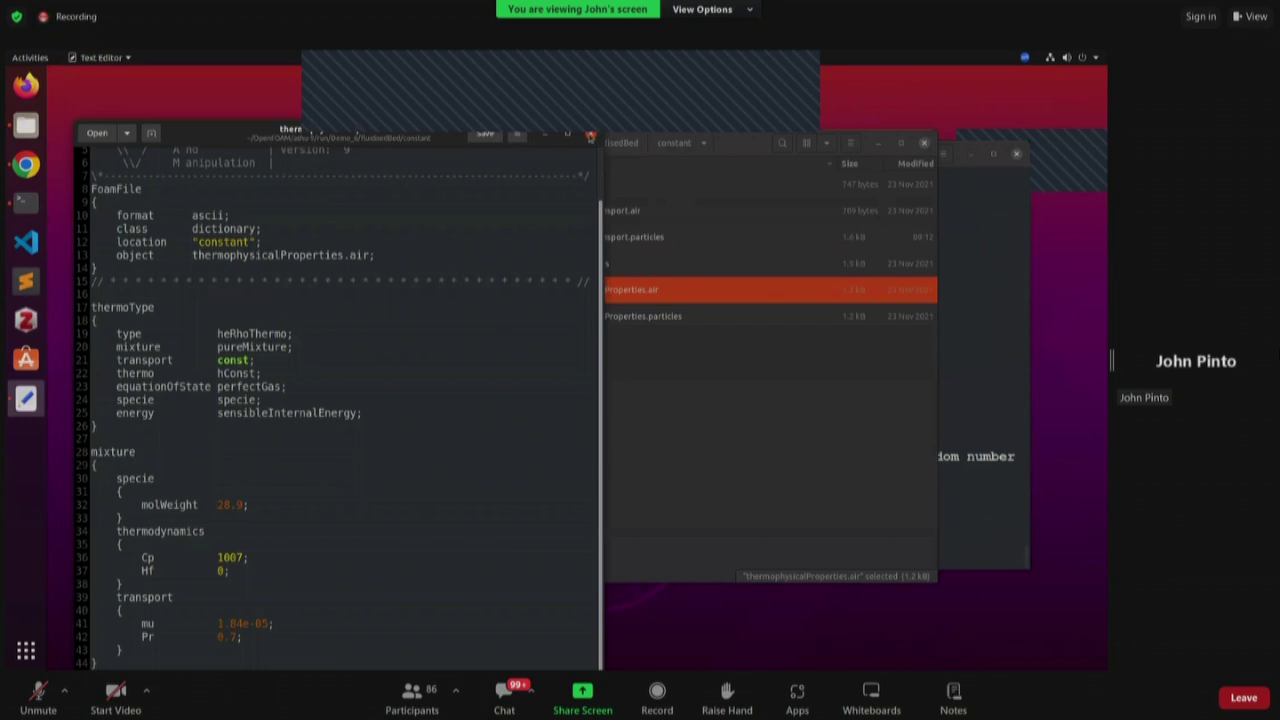
click(591, 132)
click(642, 398)
double_click(634, 316)
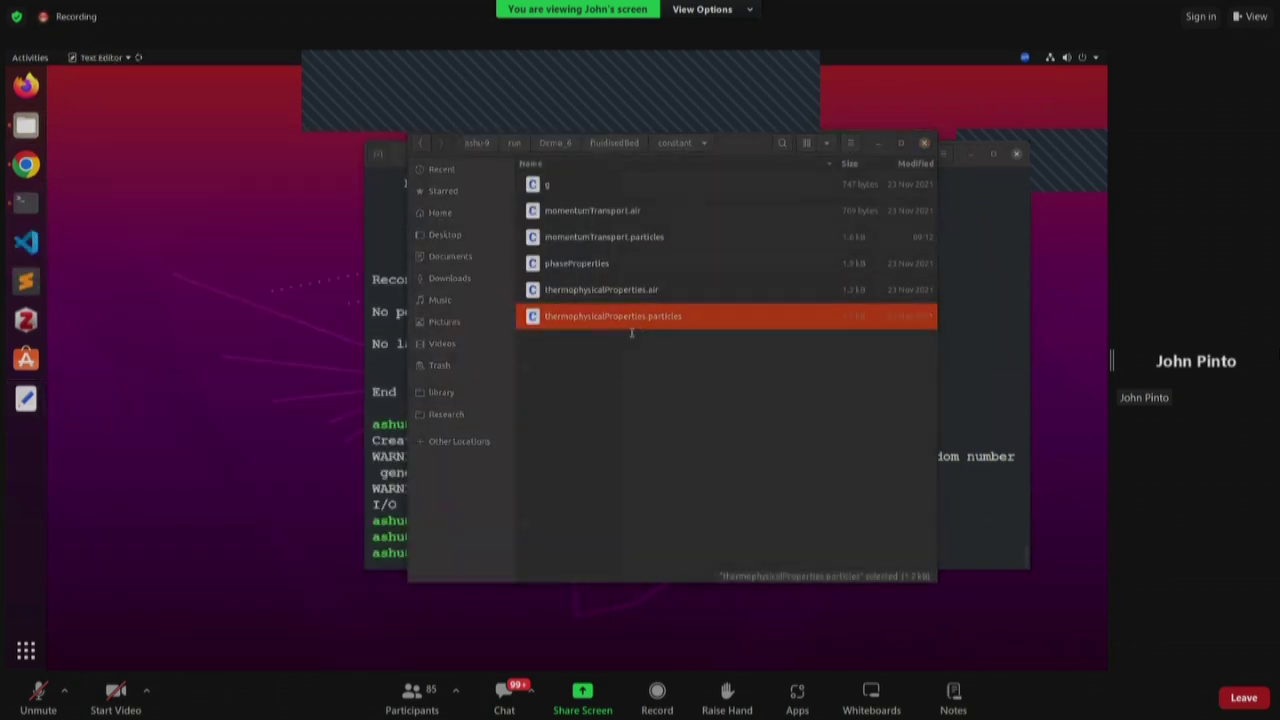
scroll(350, 463, down, 3)
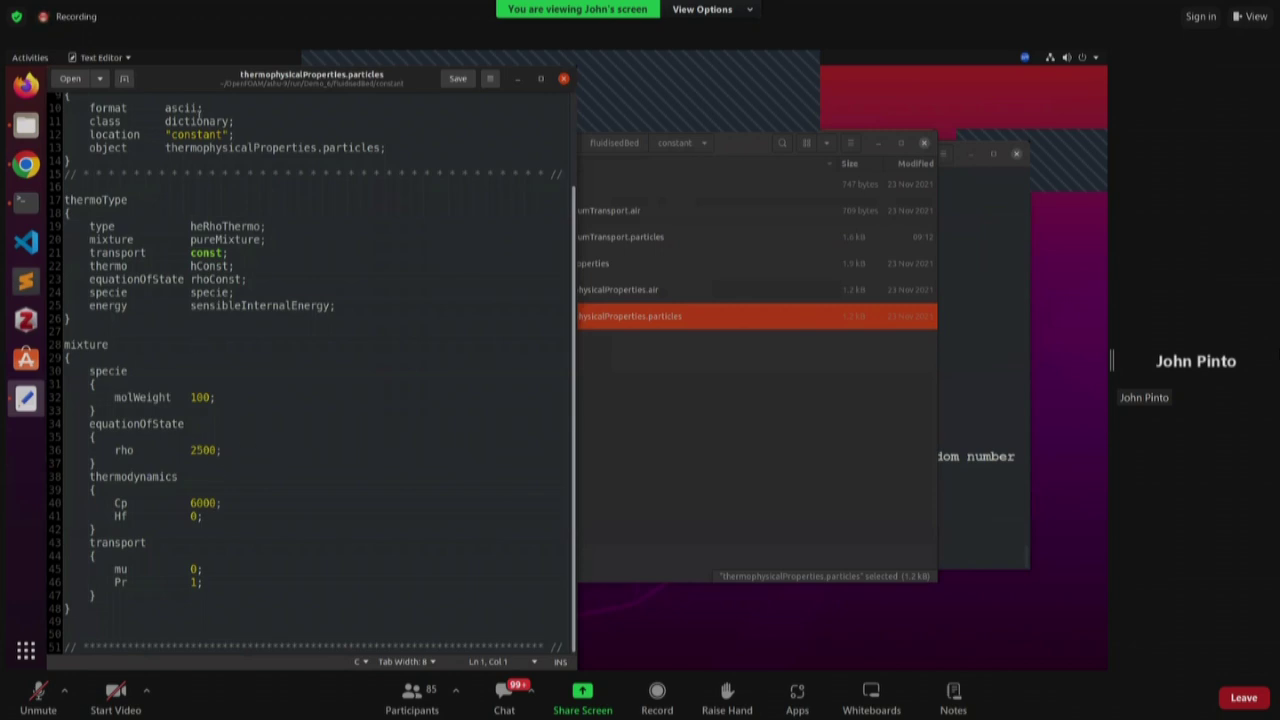
drag(193, 88, 255, 119)
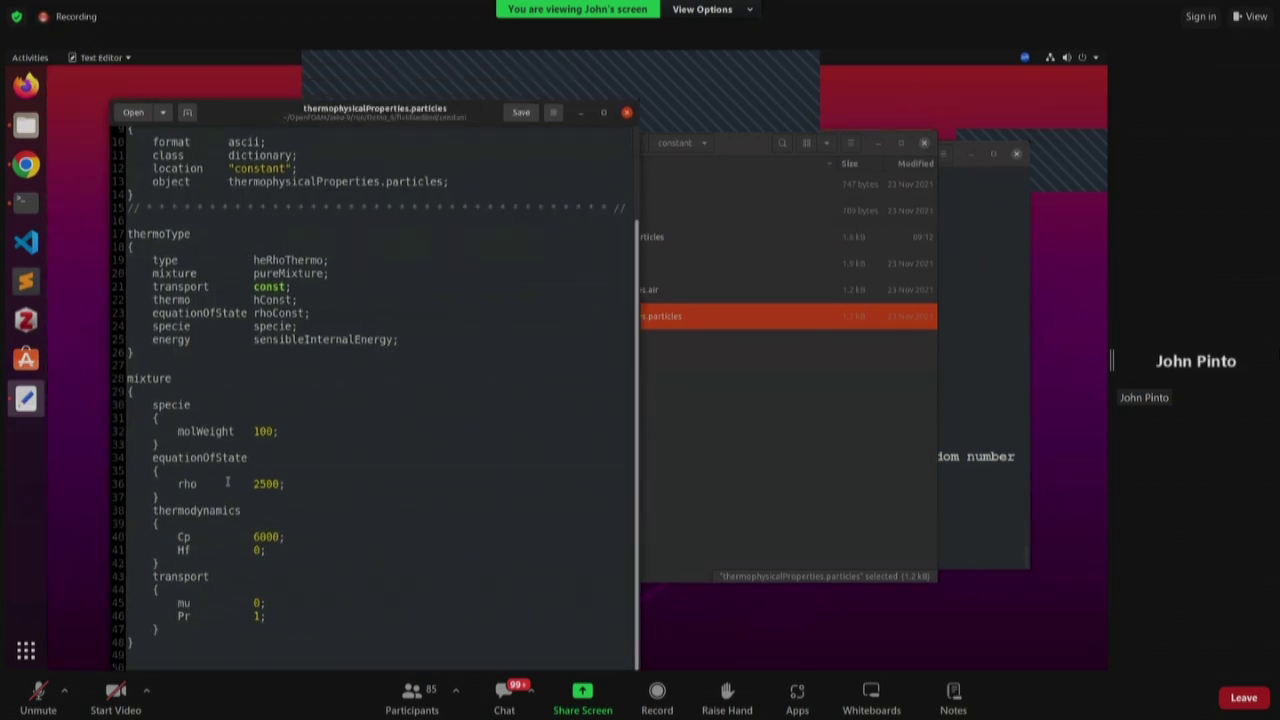
click(626, 112)
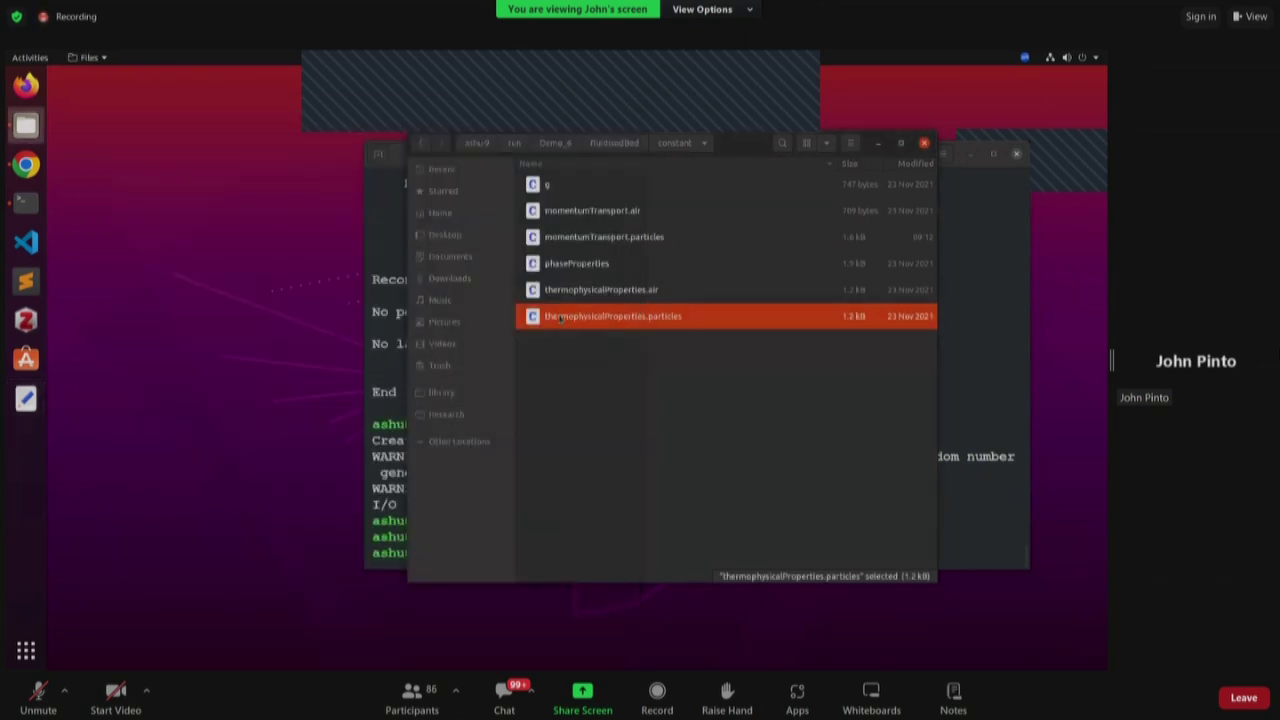
click(585, 410)
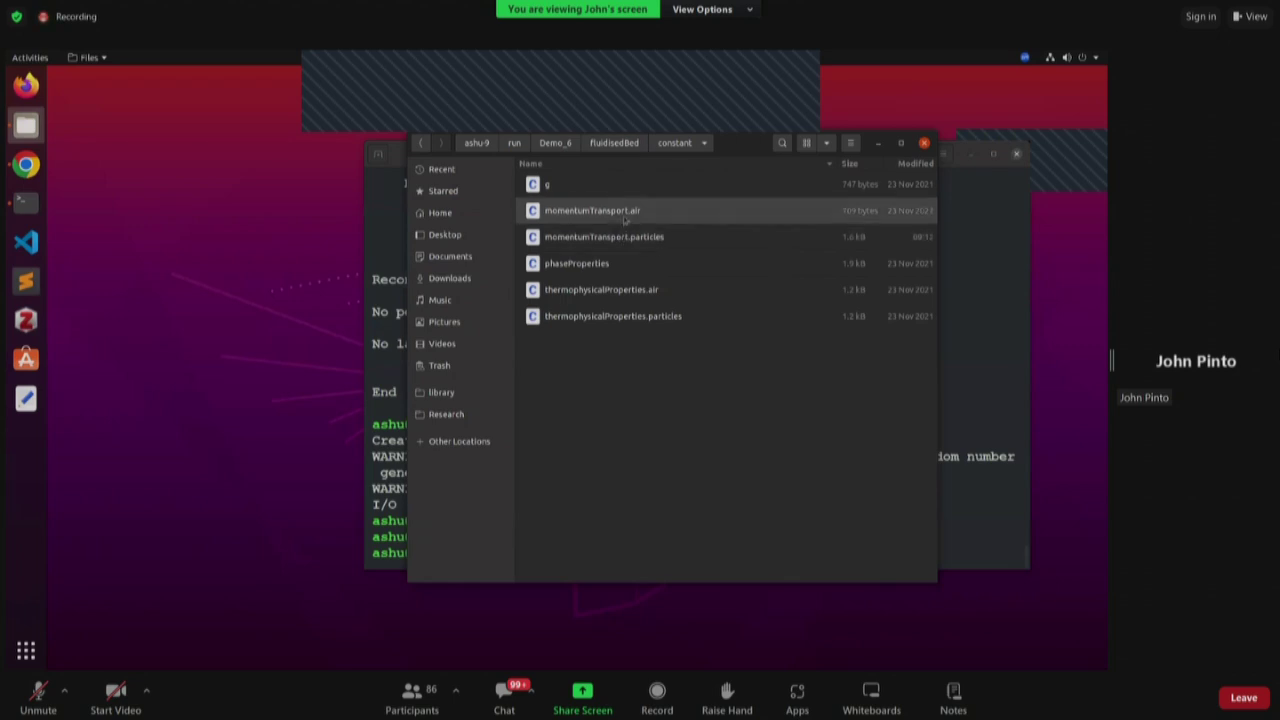
- Glance at momentumTransport.air in a smaller editor window, then close it
double_click(626, 211)
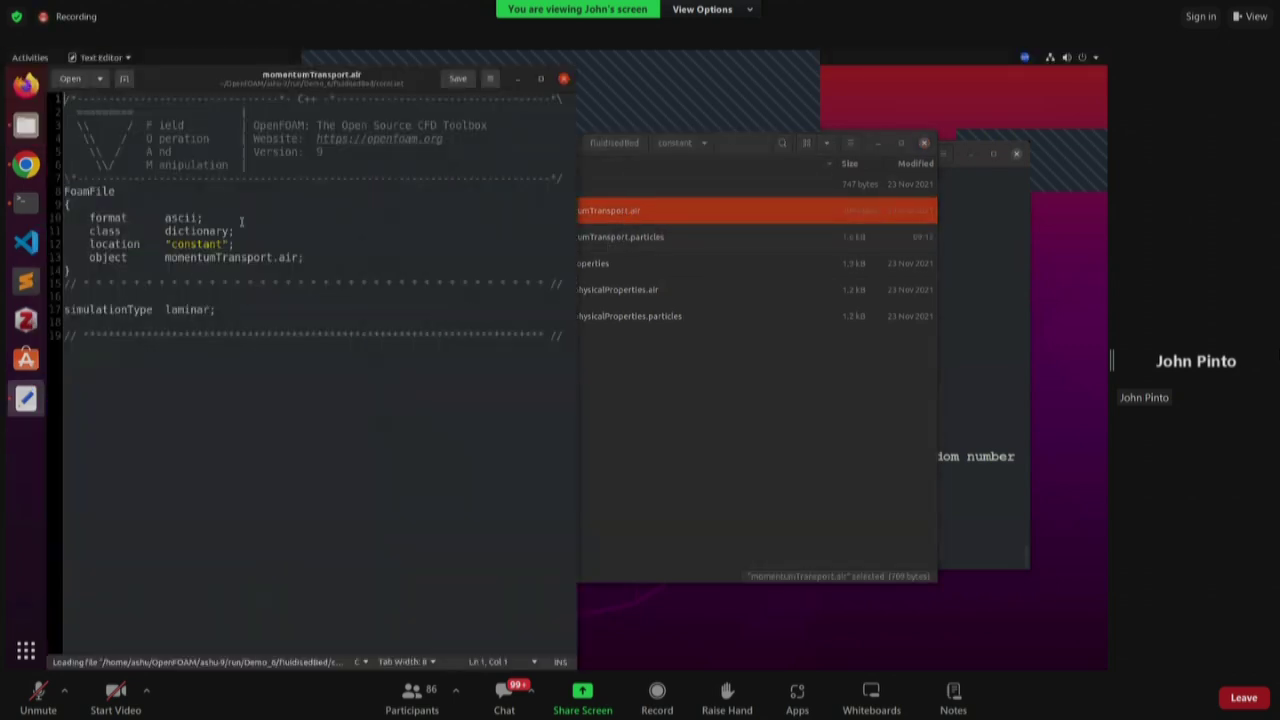
double_click(194, 84)
click(587, 143)
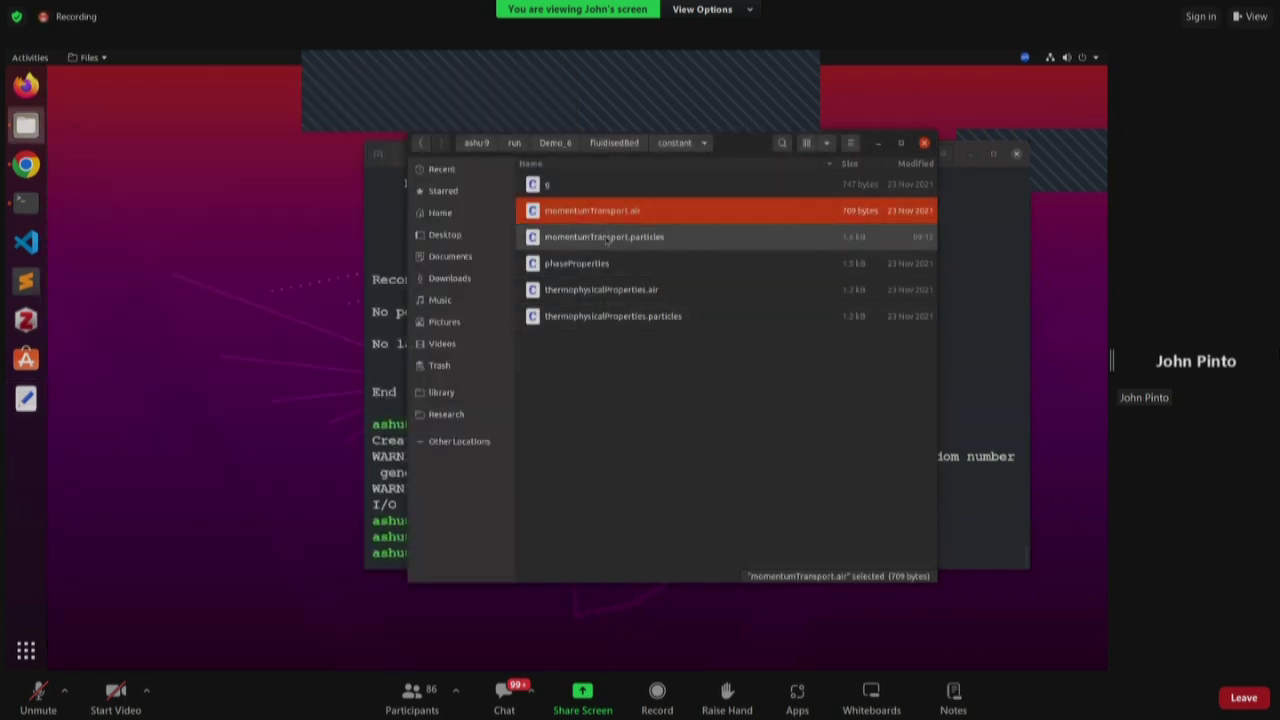
- Scroll momentumTransport.particles to its Gidaspow, JohnsonJackson and phasePressureCoeffs settings
double_click(603, 236)
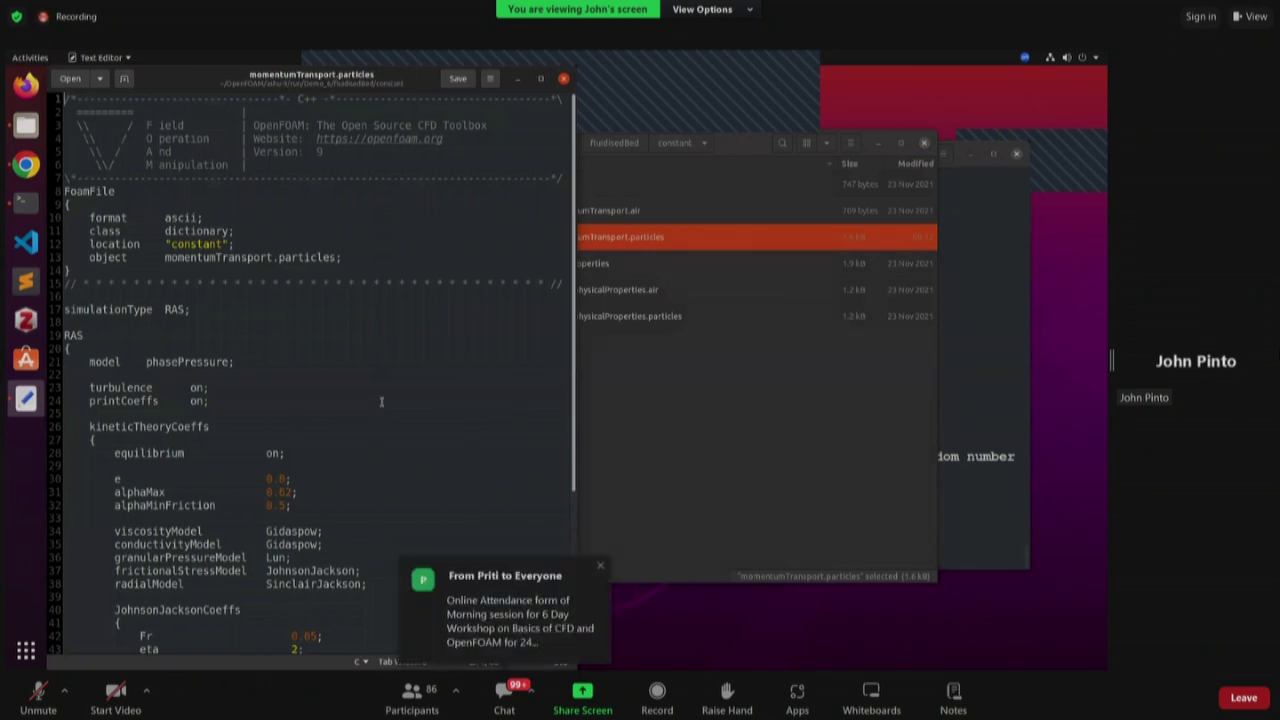
scroll(381, 404, down, 1)
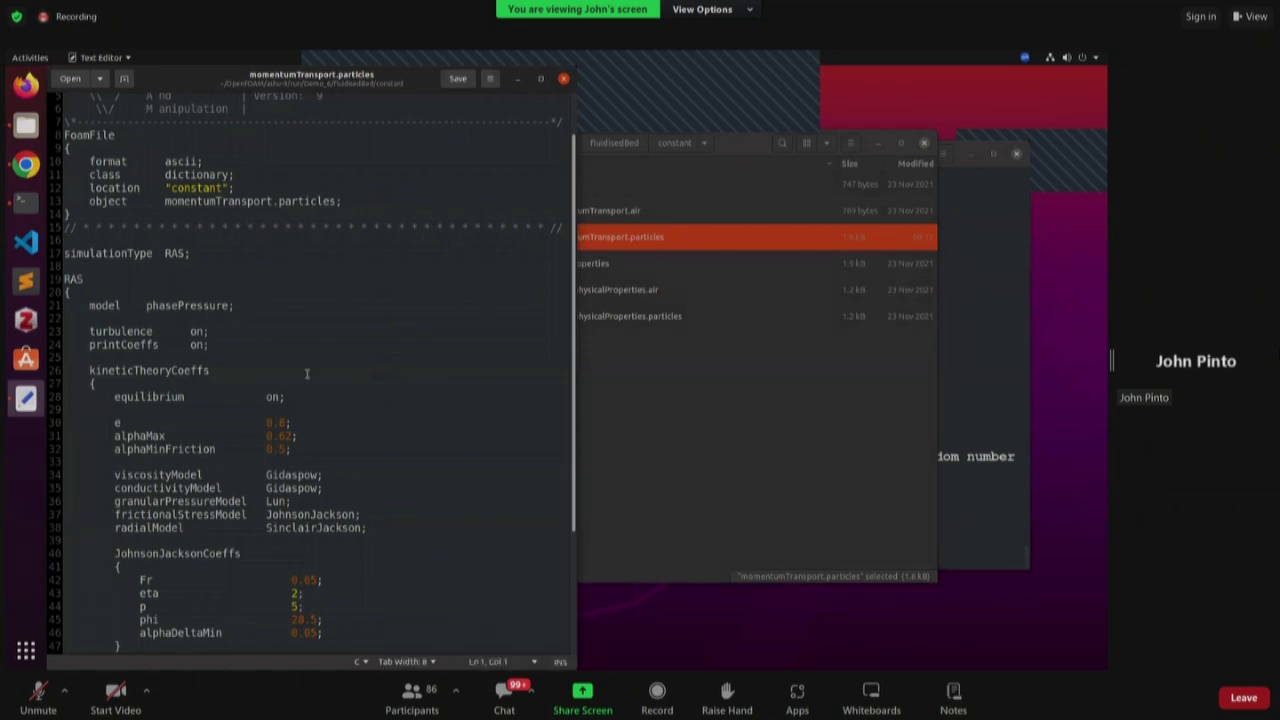
scroll(340, 385, down, 3)
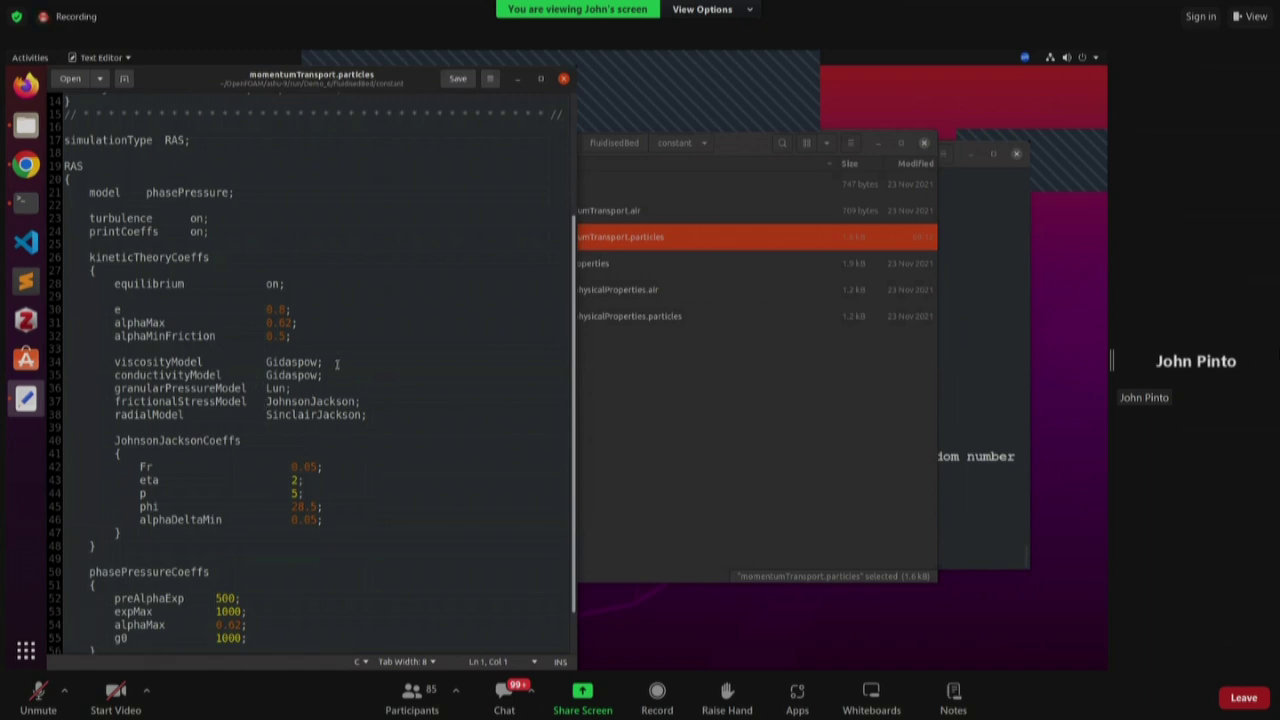
scroll(336, 364, down, 1)
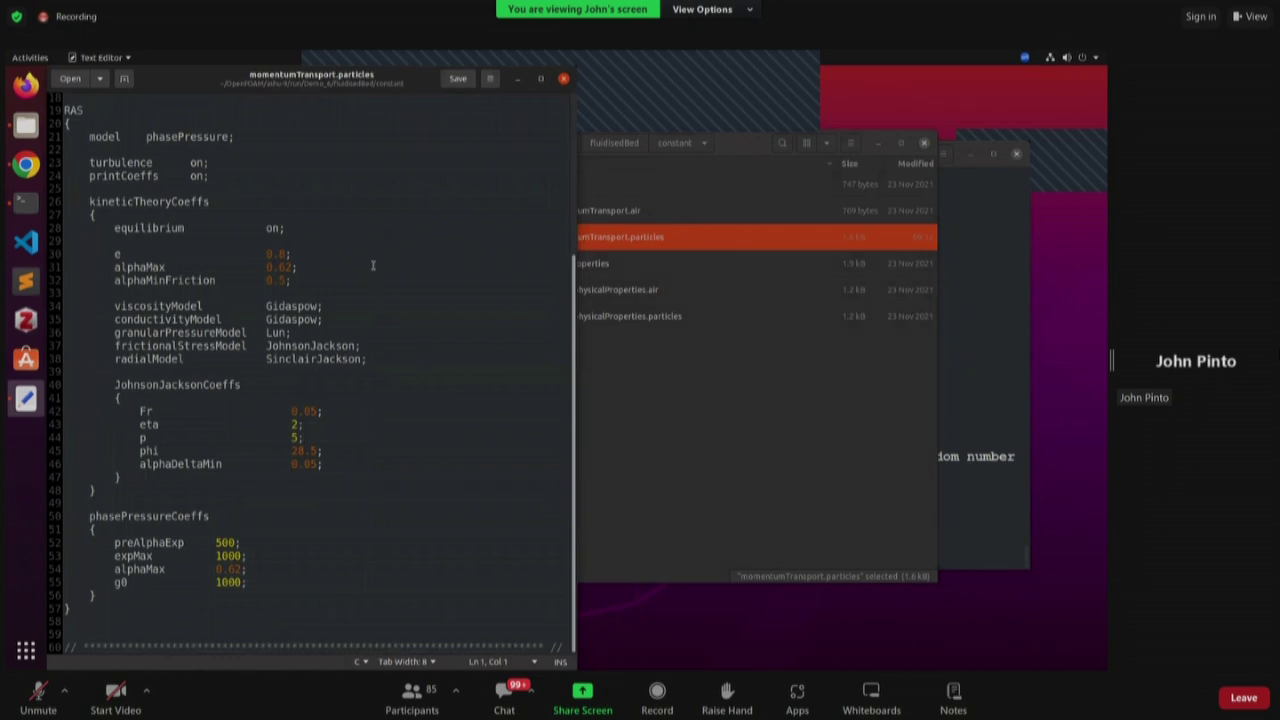
drag(200, 72, 251, 119)
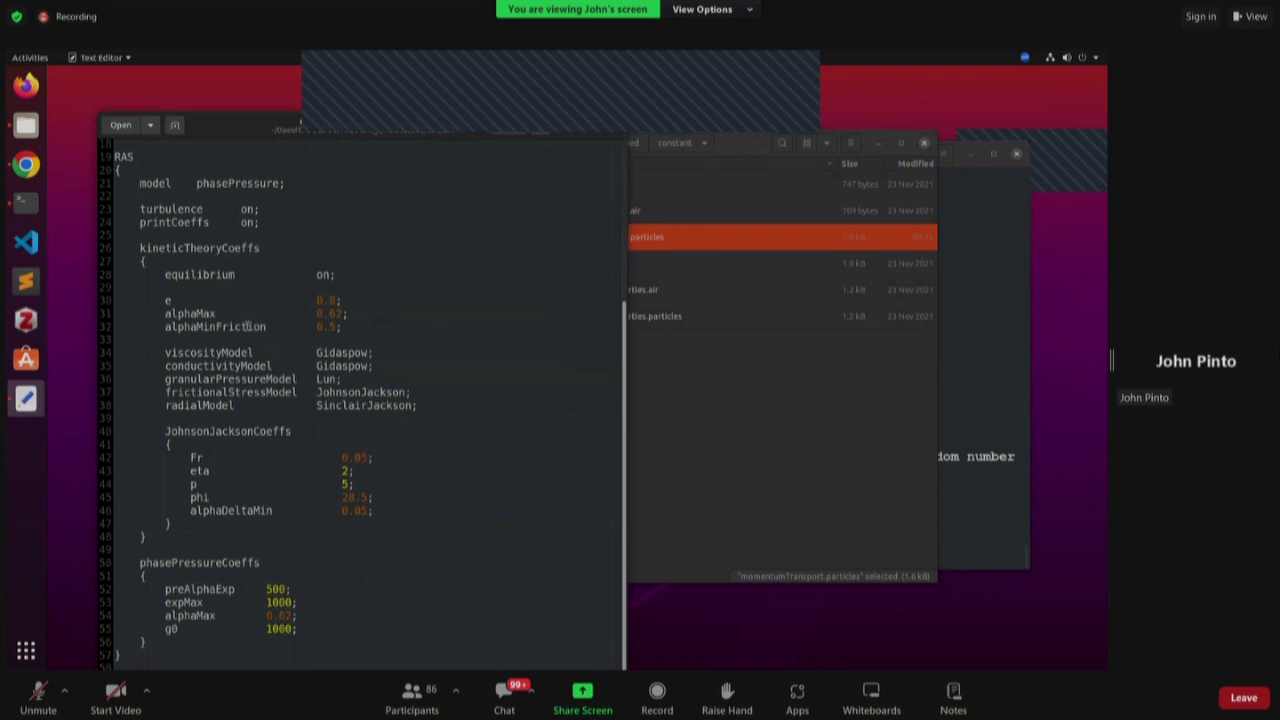
- Close momentumTransport.particles and switch Files to the fluidisedBed 0 folder
click(612, 127)
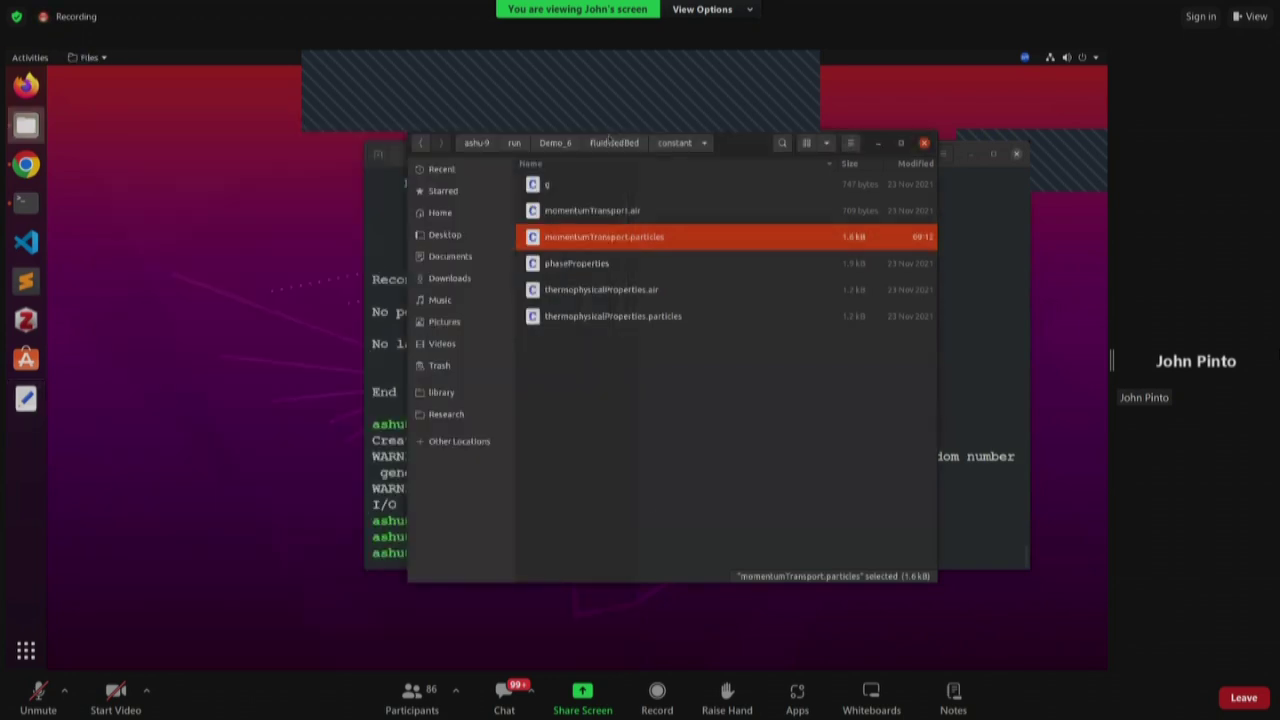
click(616, 143)
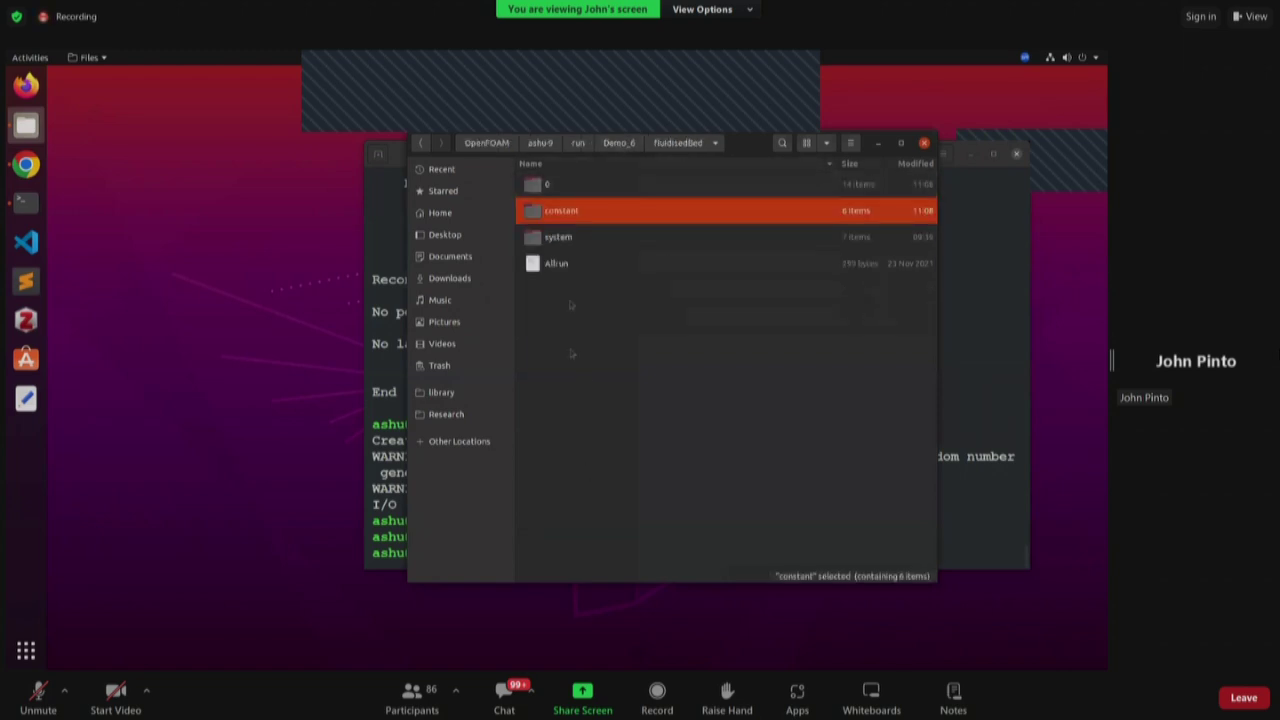
double_click(578, 190)
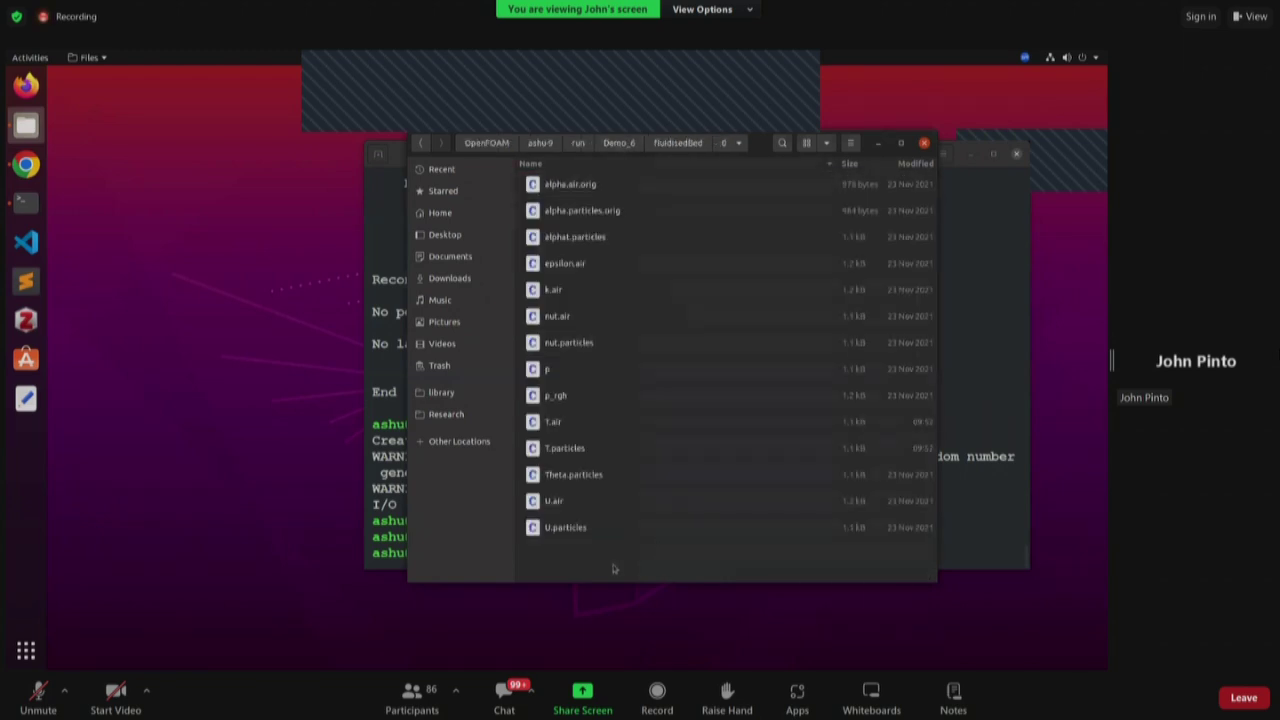
- Check Theta.particles' referenceLevel 1e-4 and fixedValue 1e-4 inlet, then close it
double_click(608, 477)
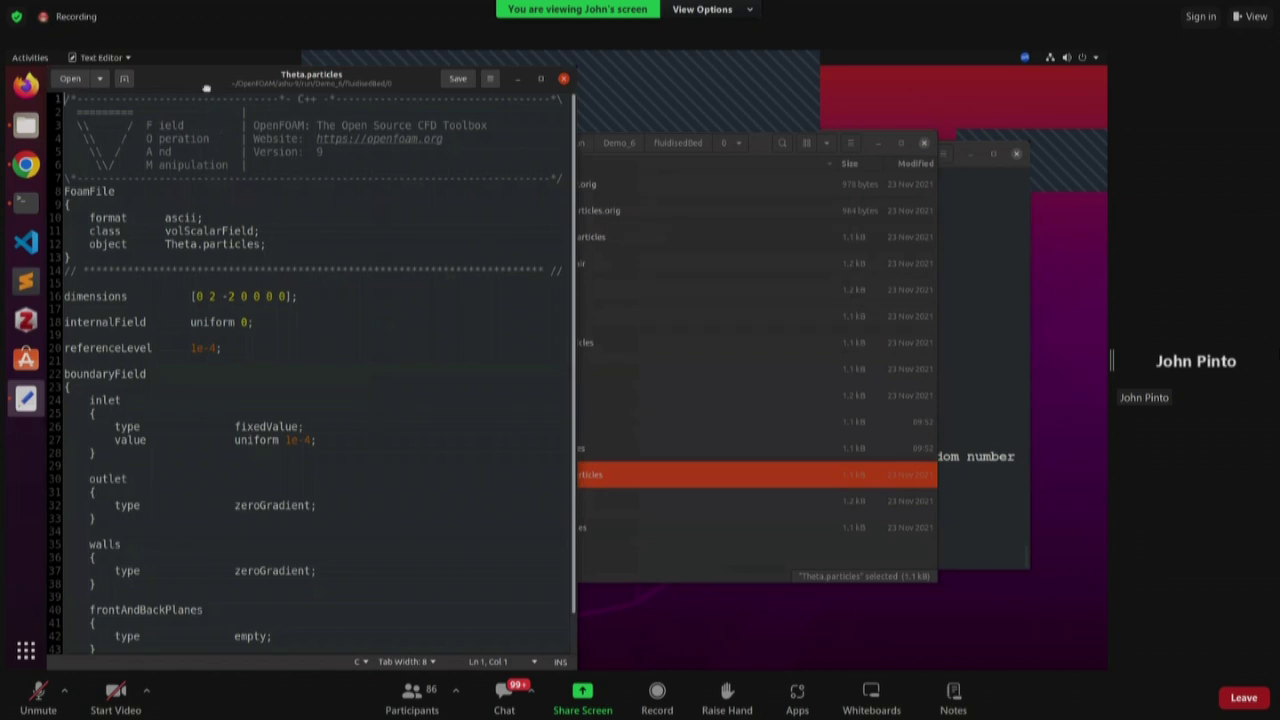
drag(198, 89, 289, 154)
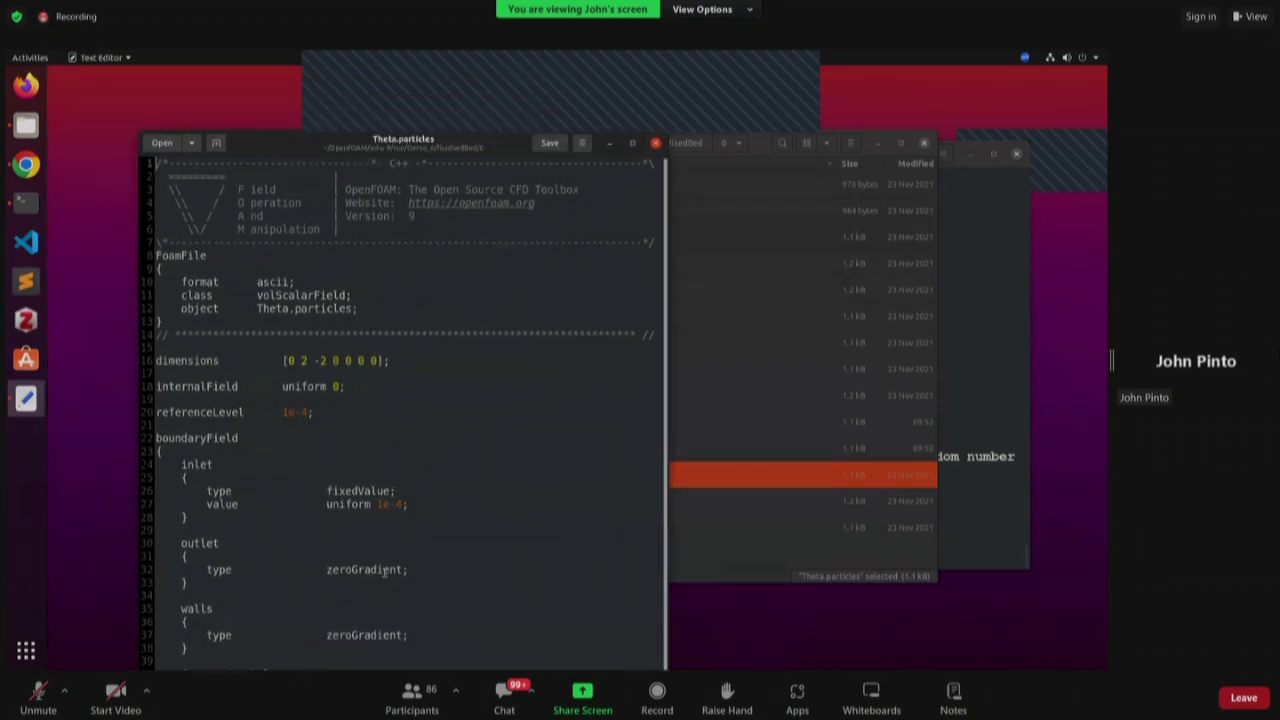
scroll(429, 509, down, 1)
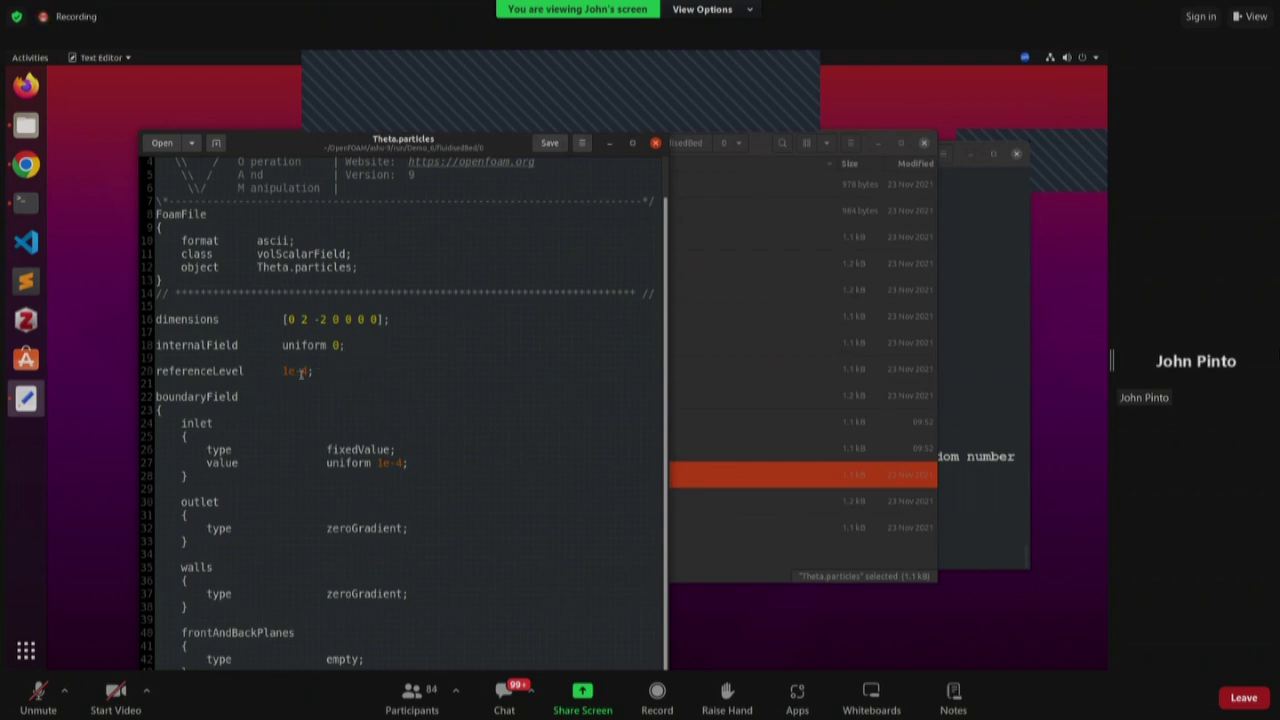
drag(281, 370, 314, 370)
click(655, 143)
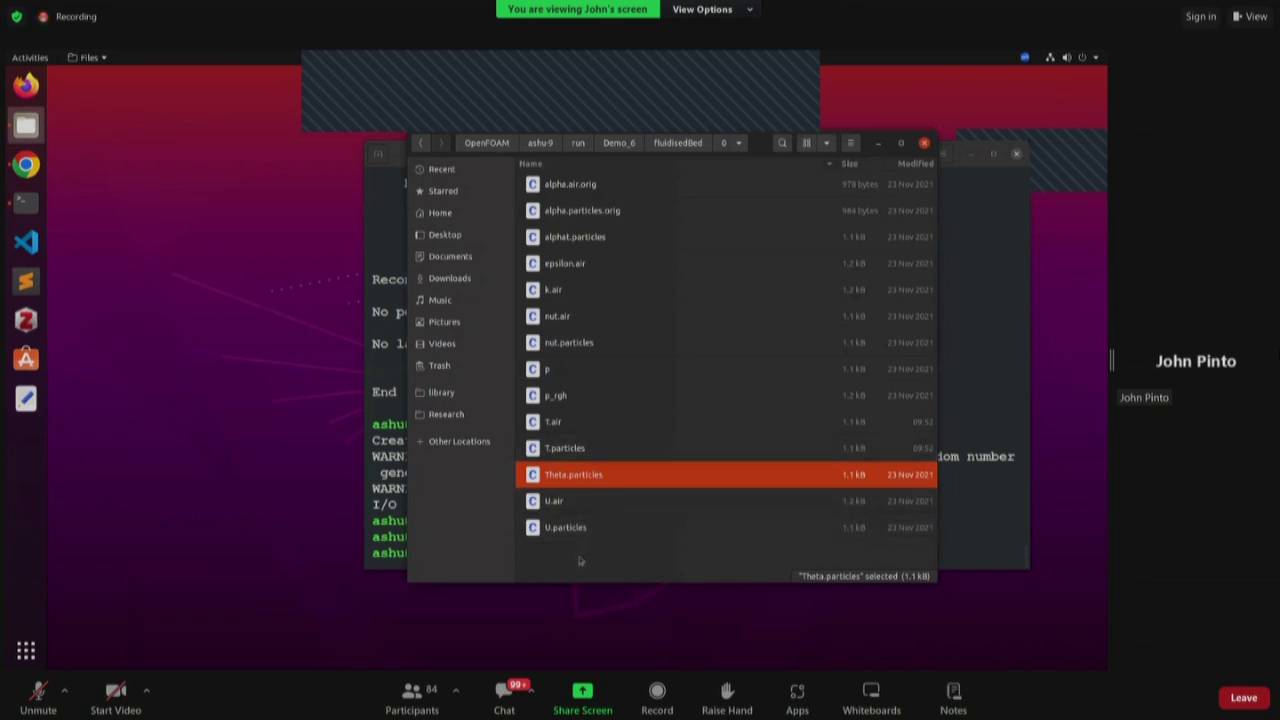
- Open constant/phaseProperties and review particles (d 3e-4, alphaMax 0.62) and air (d 1) phases
click(660, 146)
double_click(601, 225)
double_click(604, 263)
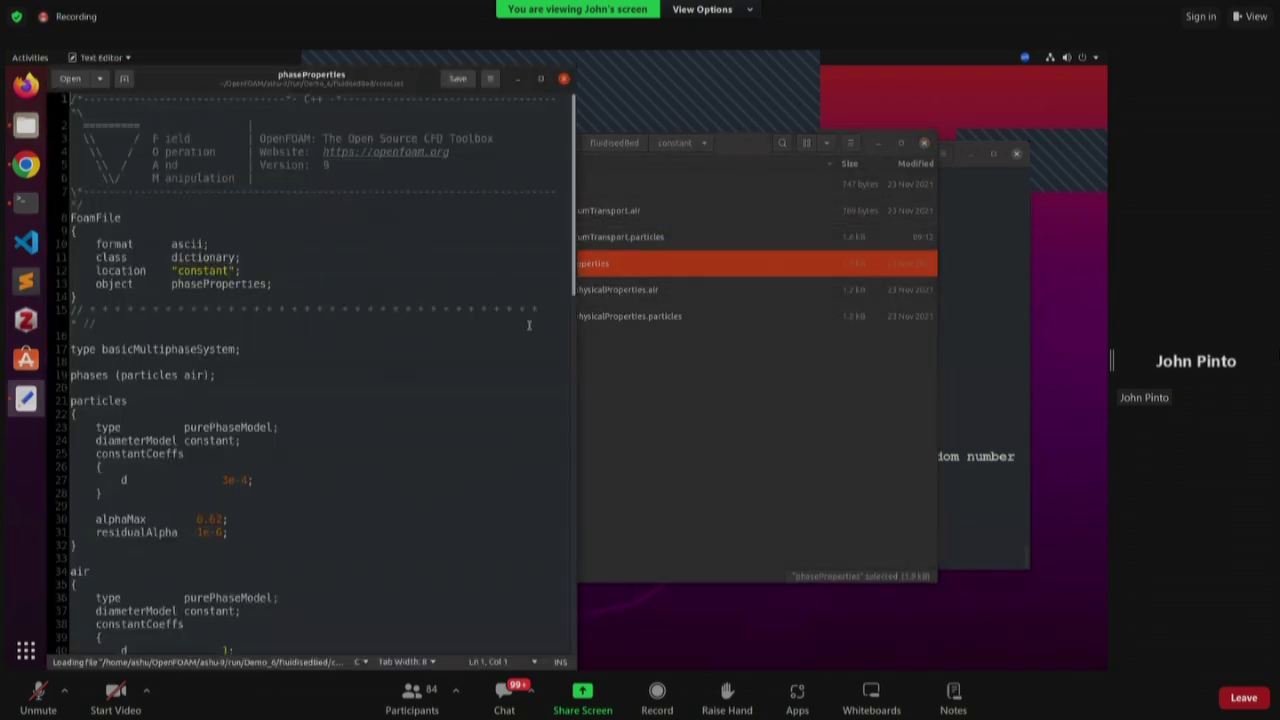
drag(333, 76, 809, 98)
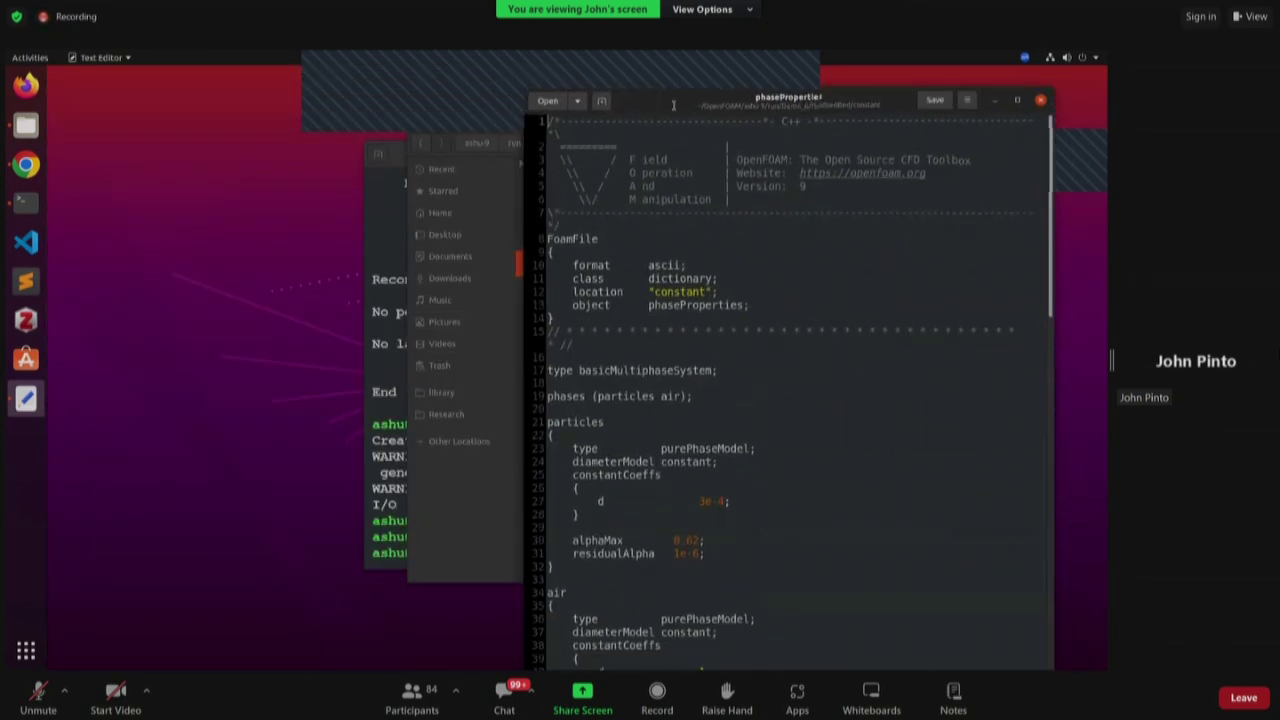
scroll(812, 444, down, 3)
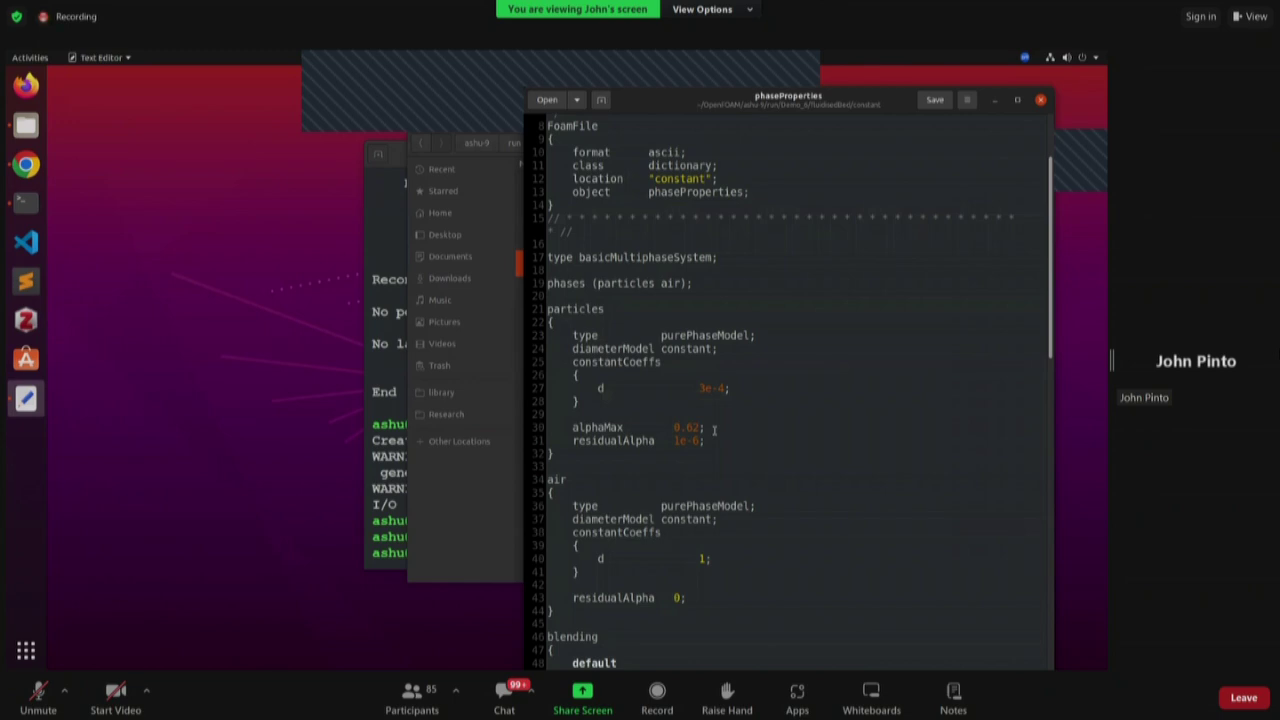
scroll(750, 443, down, 3)
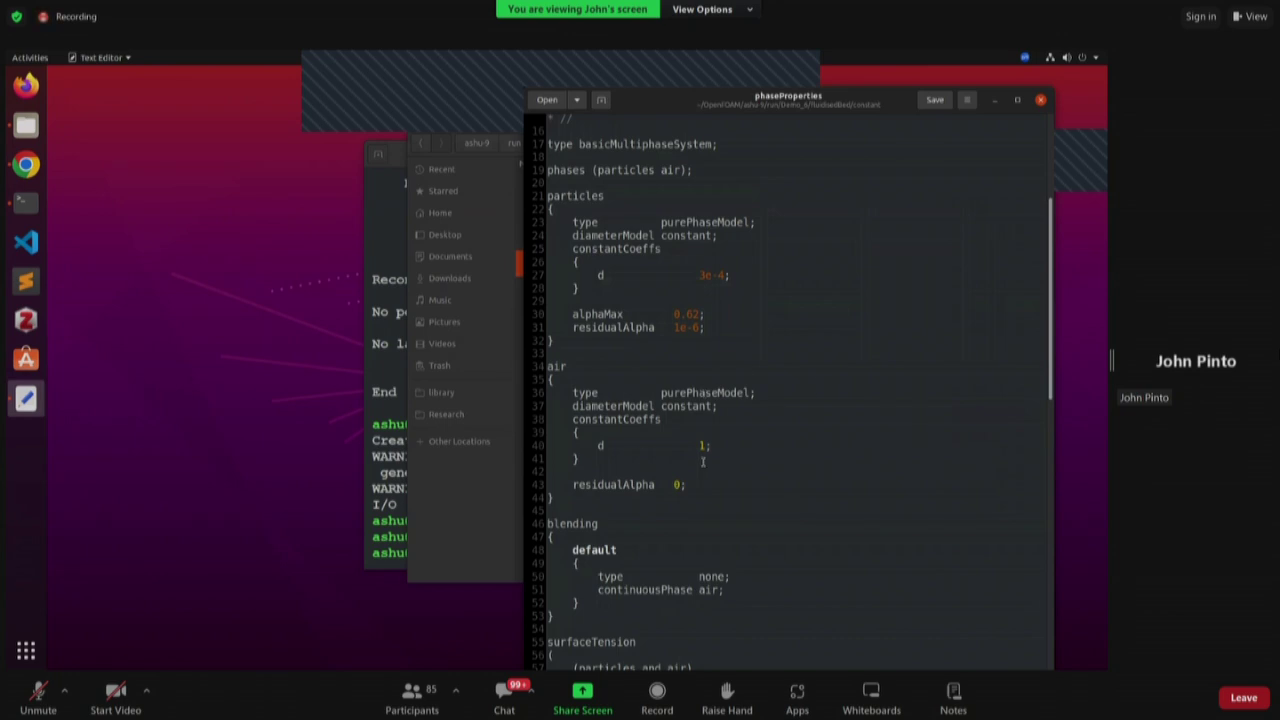
- Scroll phaseProperties through GidaspowErgunWenYu drag, virtualMass Cvm 0.5 and RanzMarshall heat transfer entries
scroll(730, 450, down, 1)
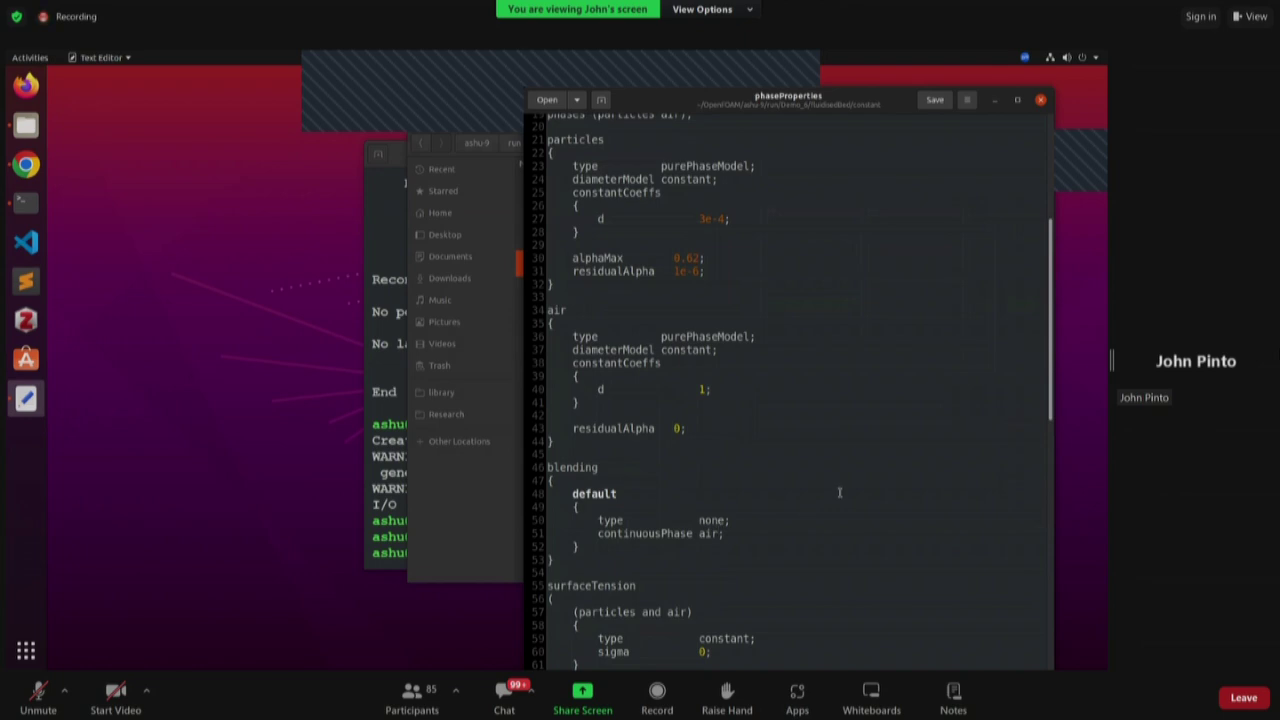
scroll(839, 492, down, 3)
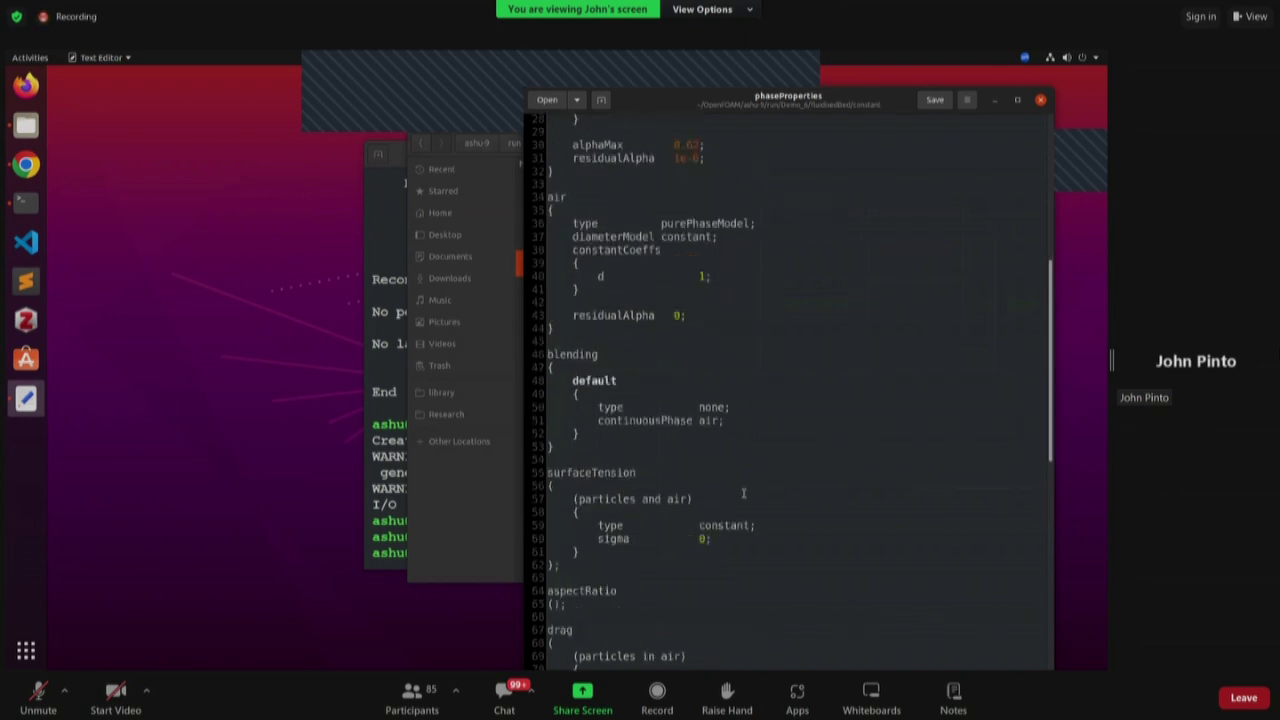
scroll(801, 476, down, 3)
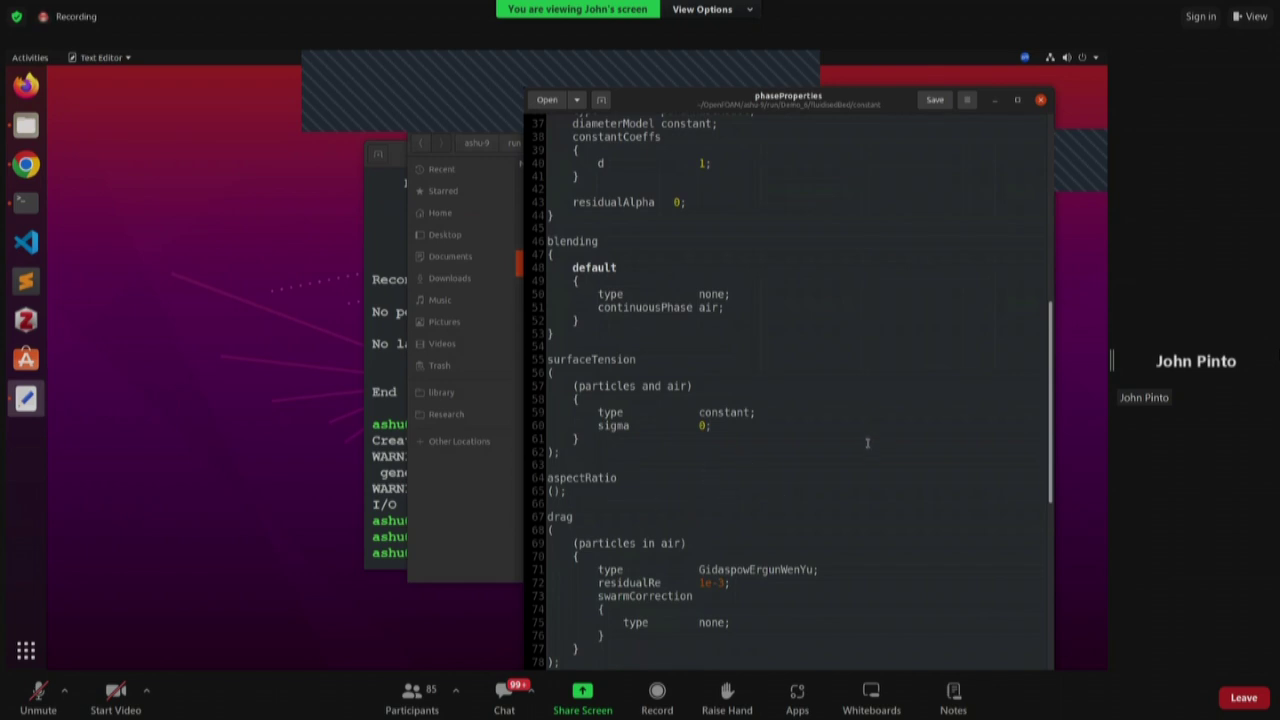
scroll(867, 443, down, 3)
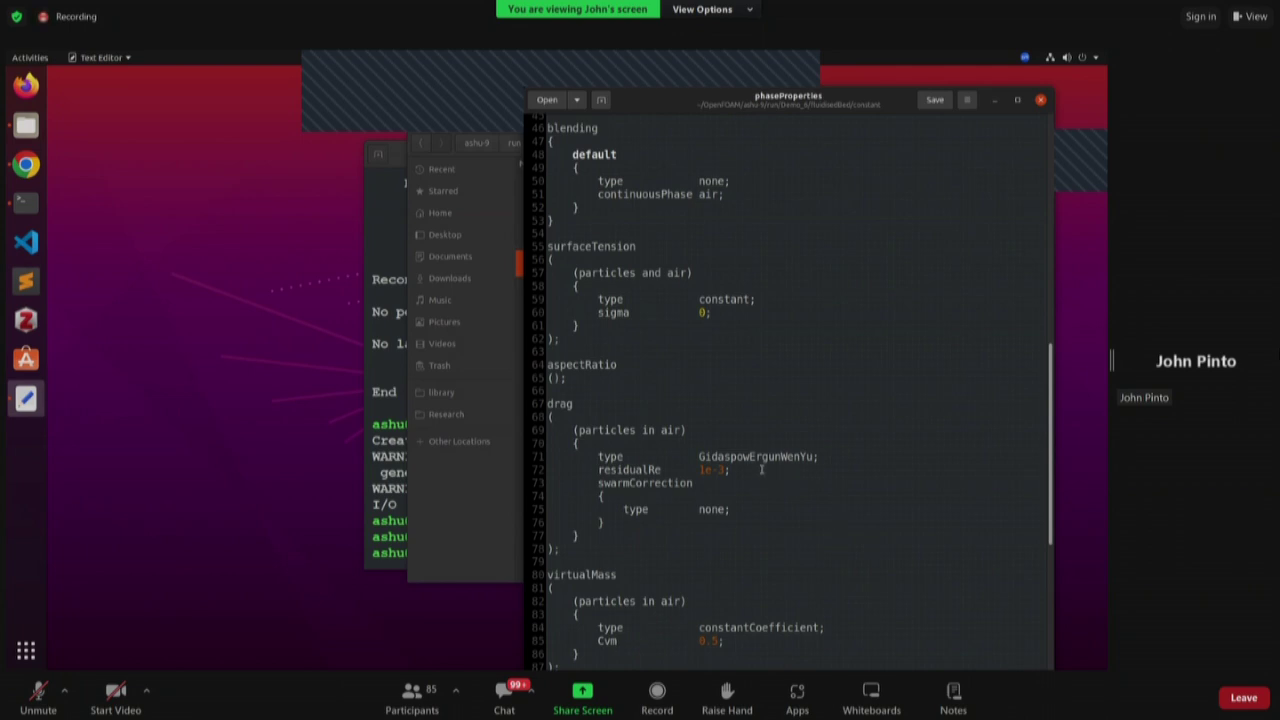
scroll(688, 452, down, 3)
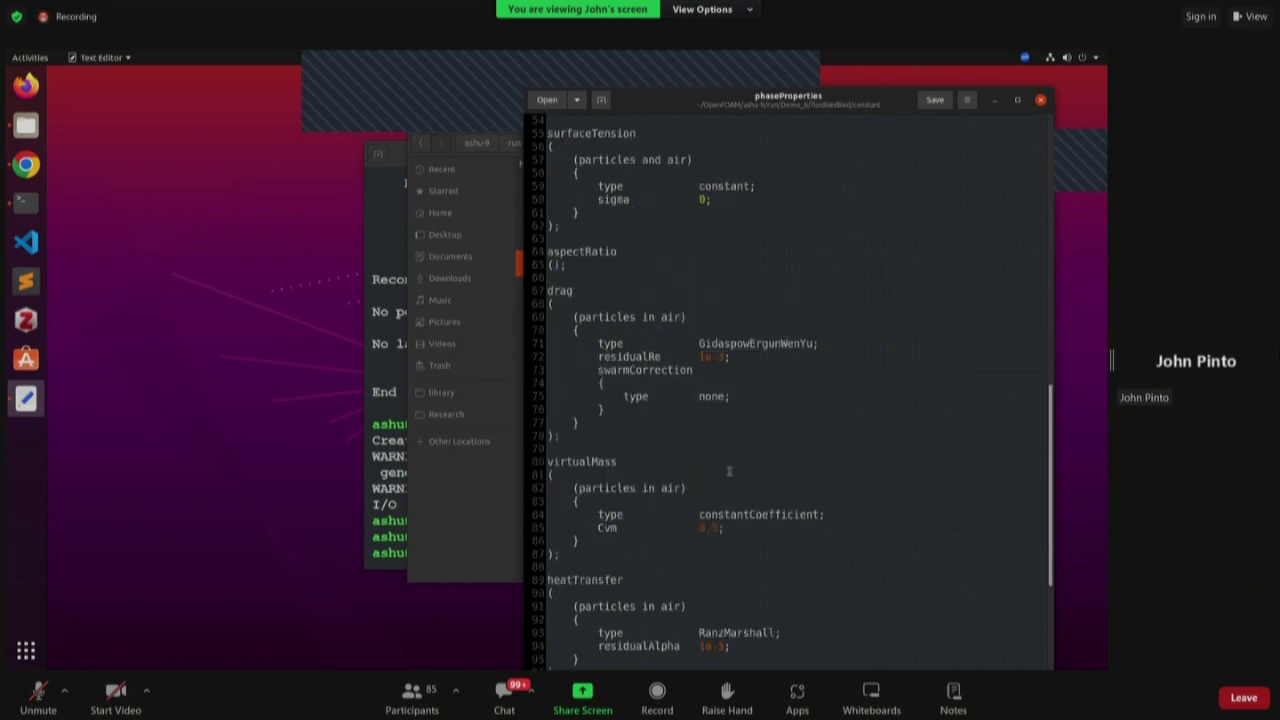
scroll(688, 477, down, 3)
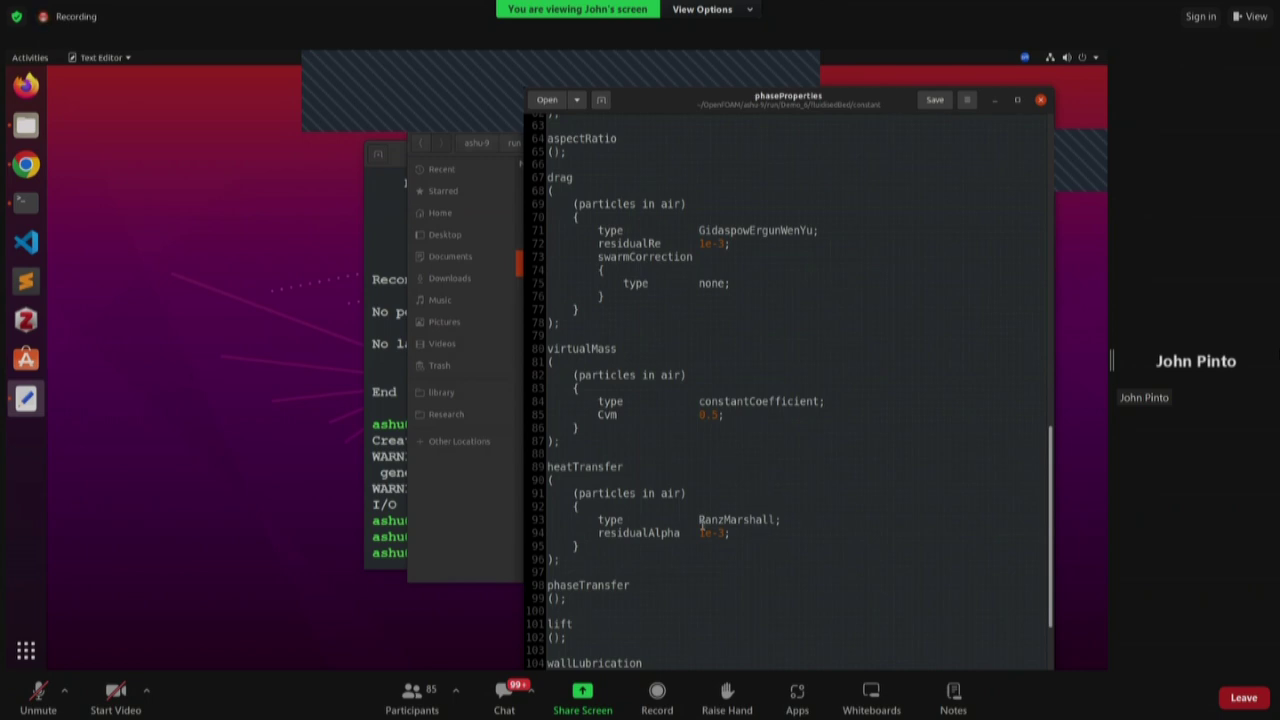
click(63, 350)
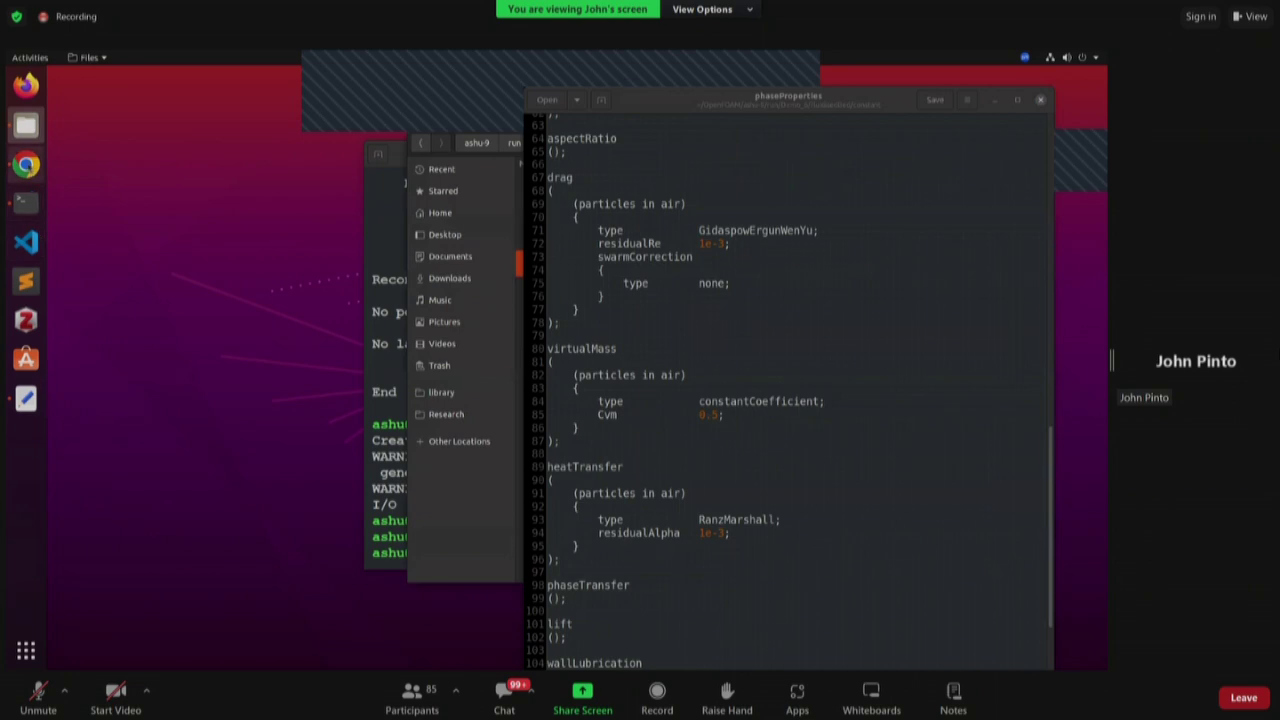
- In a new Chrome tab, go to openfoam.org/version/9 and open the C++ Source Guide
click(26, 165)
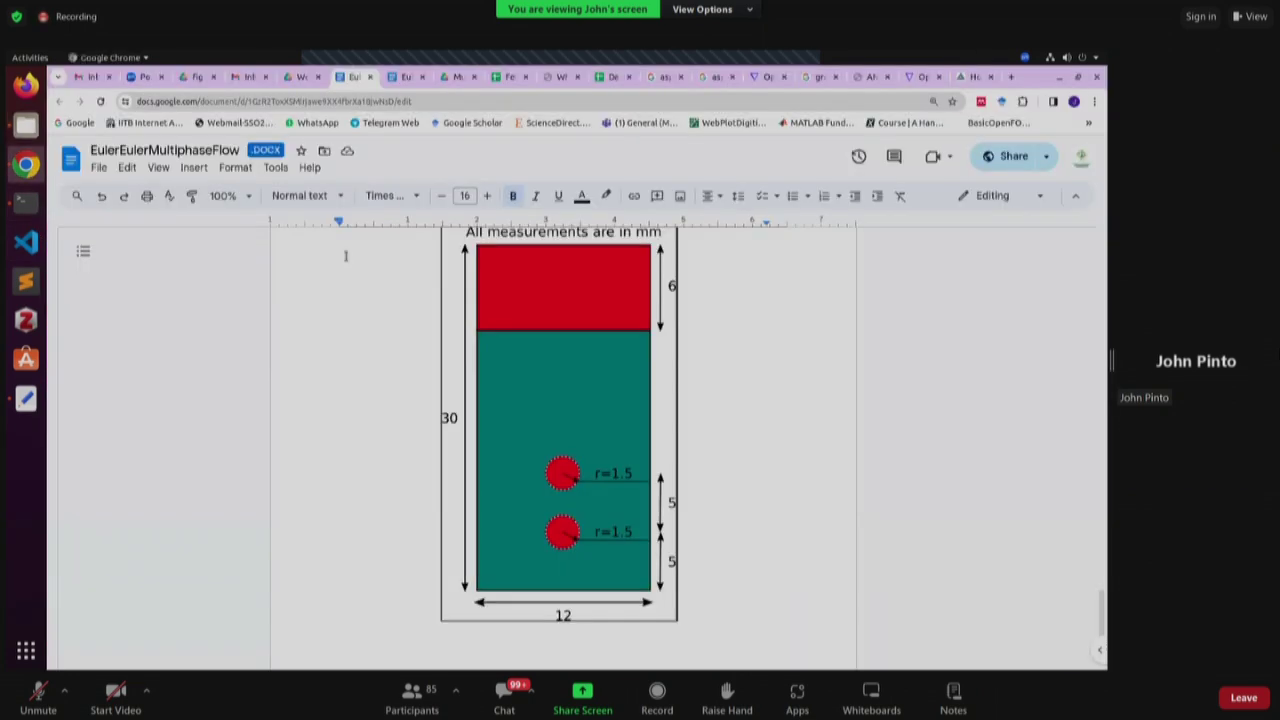
click(1011, 77)
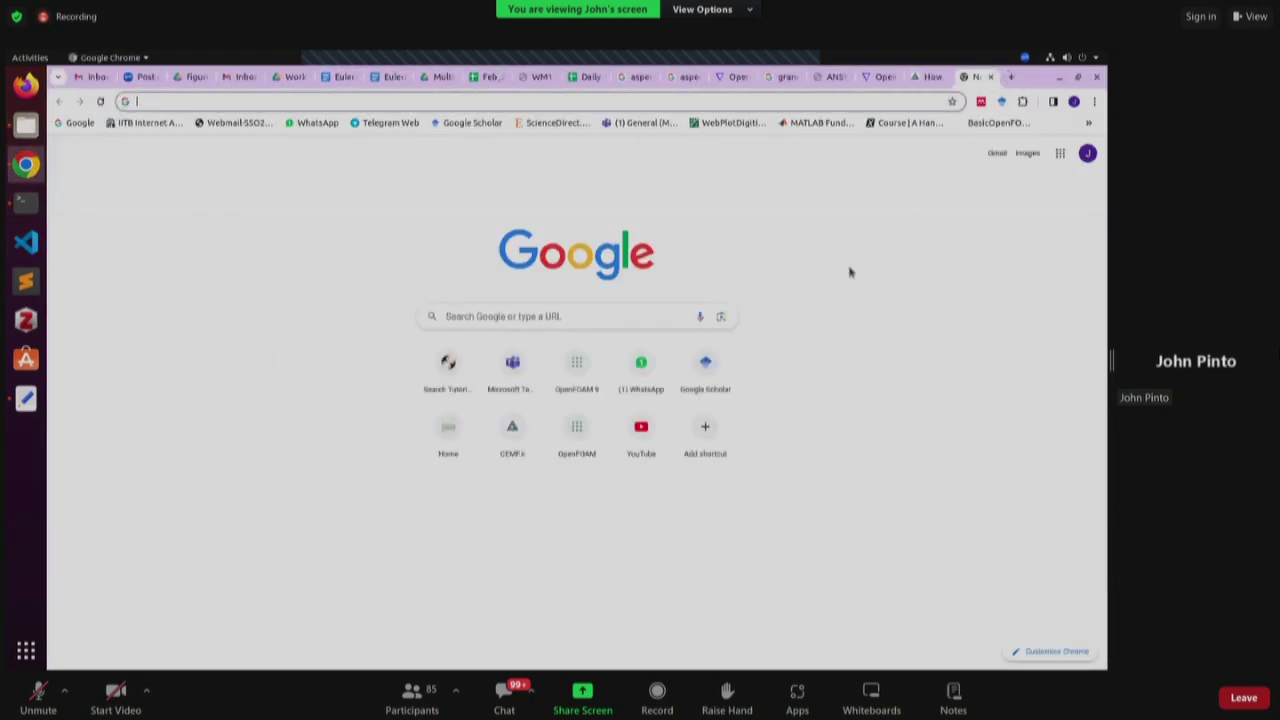
text(openfoam.org/version/9/)
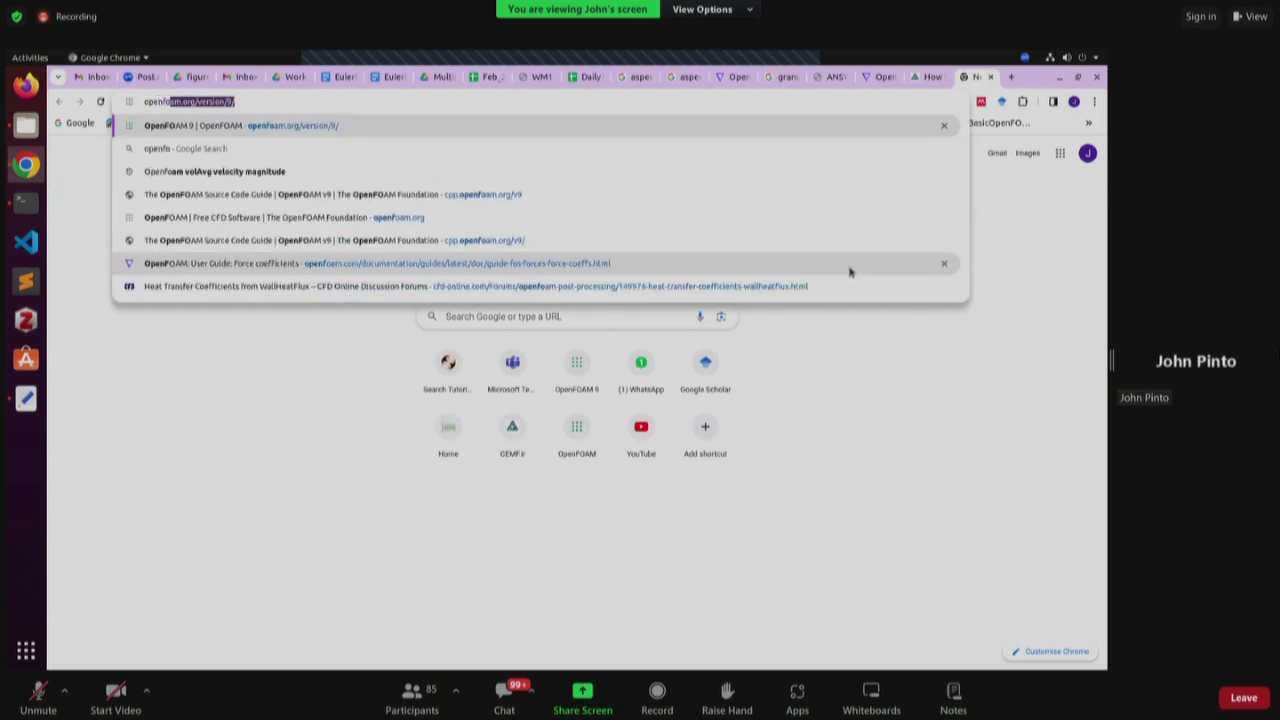
key(Return)
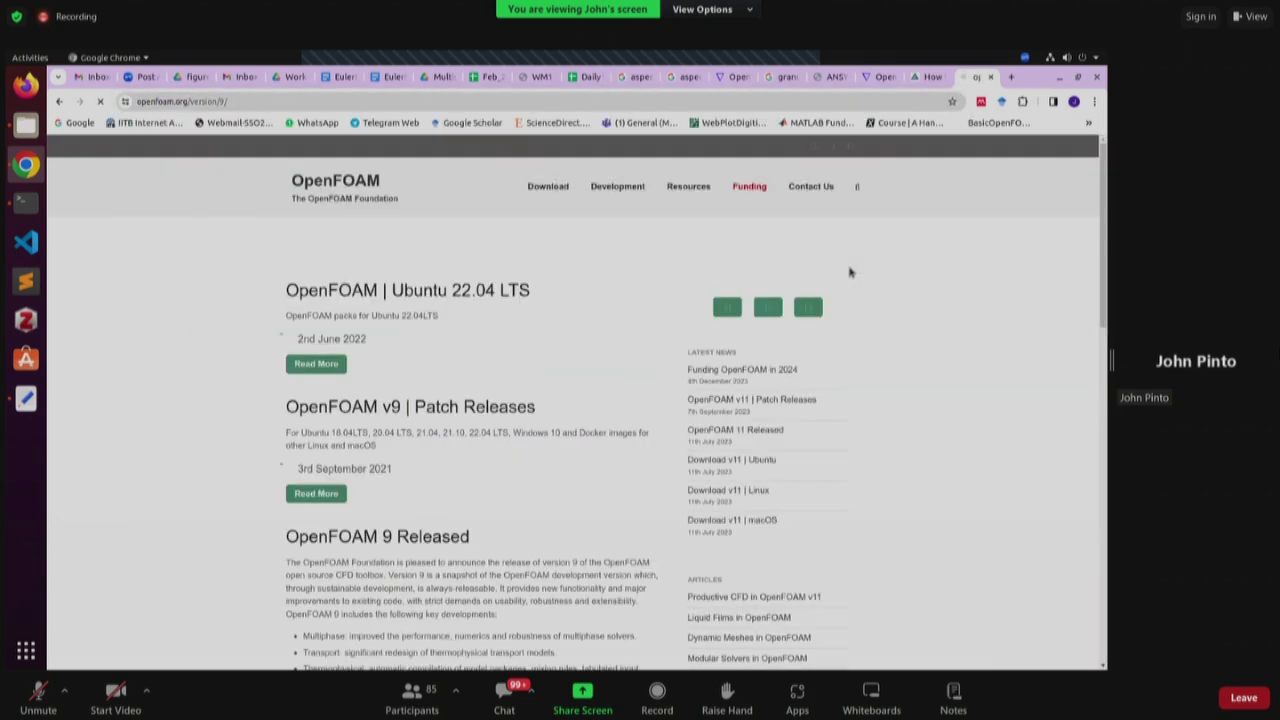
mouse_move(690, 192)
click(698, 245)
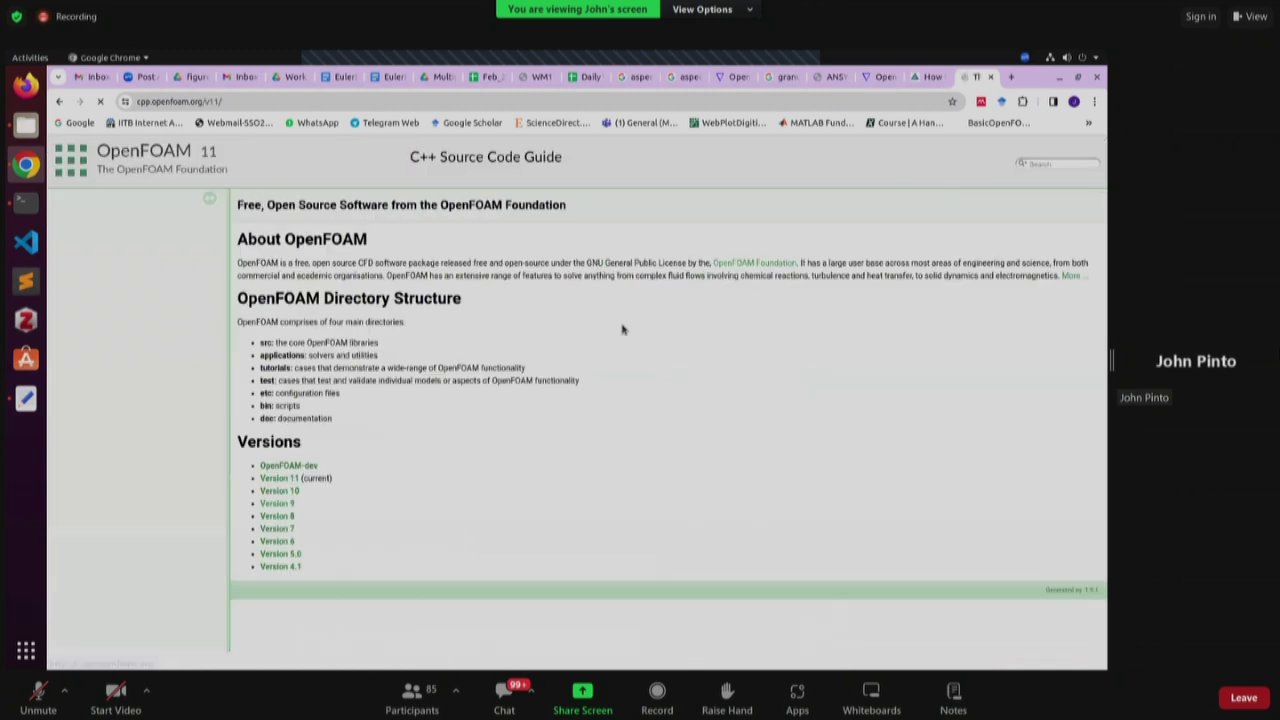
- Search the source guide for 'ranz' and open RanzMarshall.C's source on GitHub
click(1078, 77)
click(547, 212)
text(ranz)
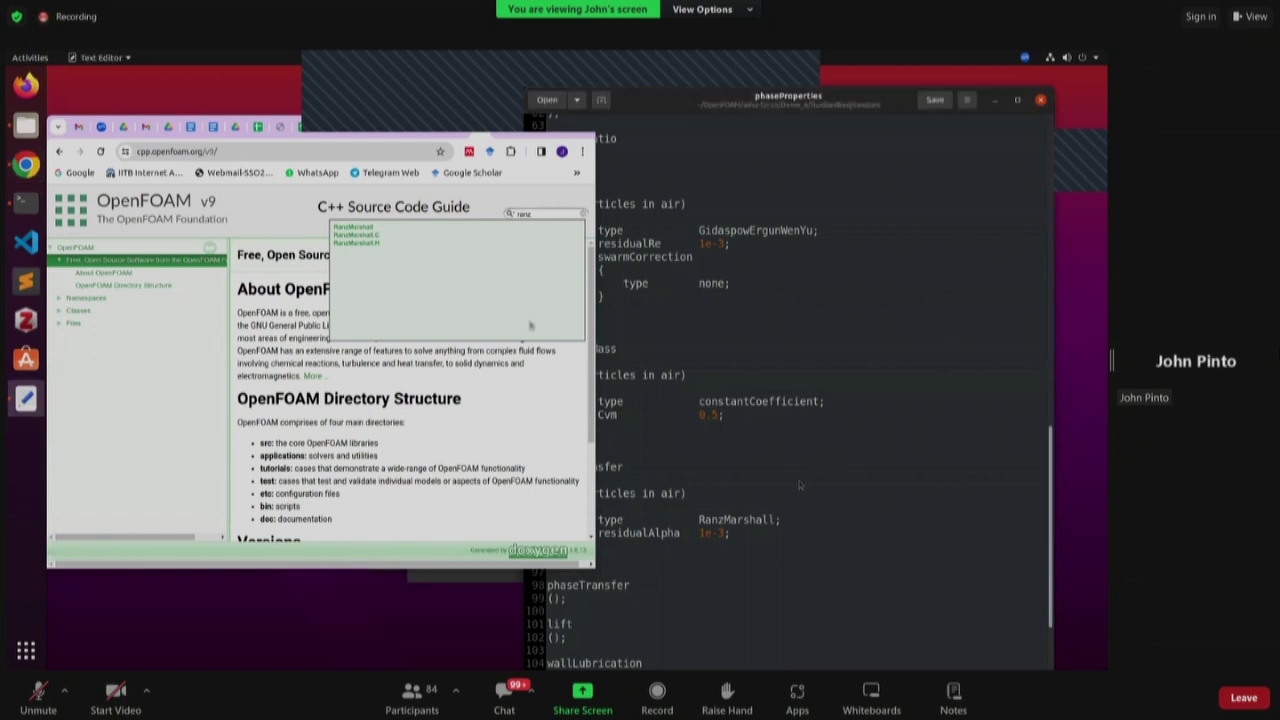
click(371, 237)
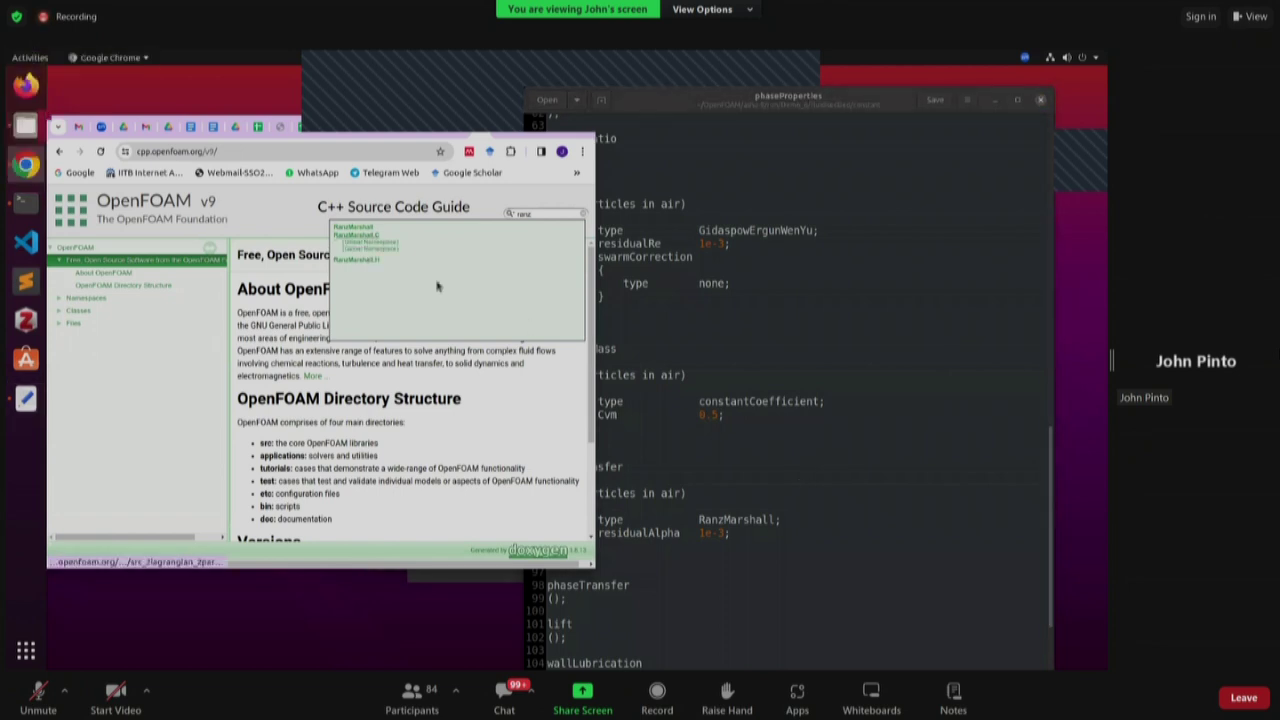
click(372, 244)
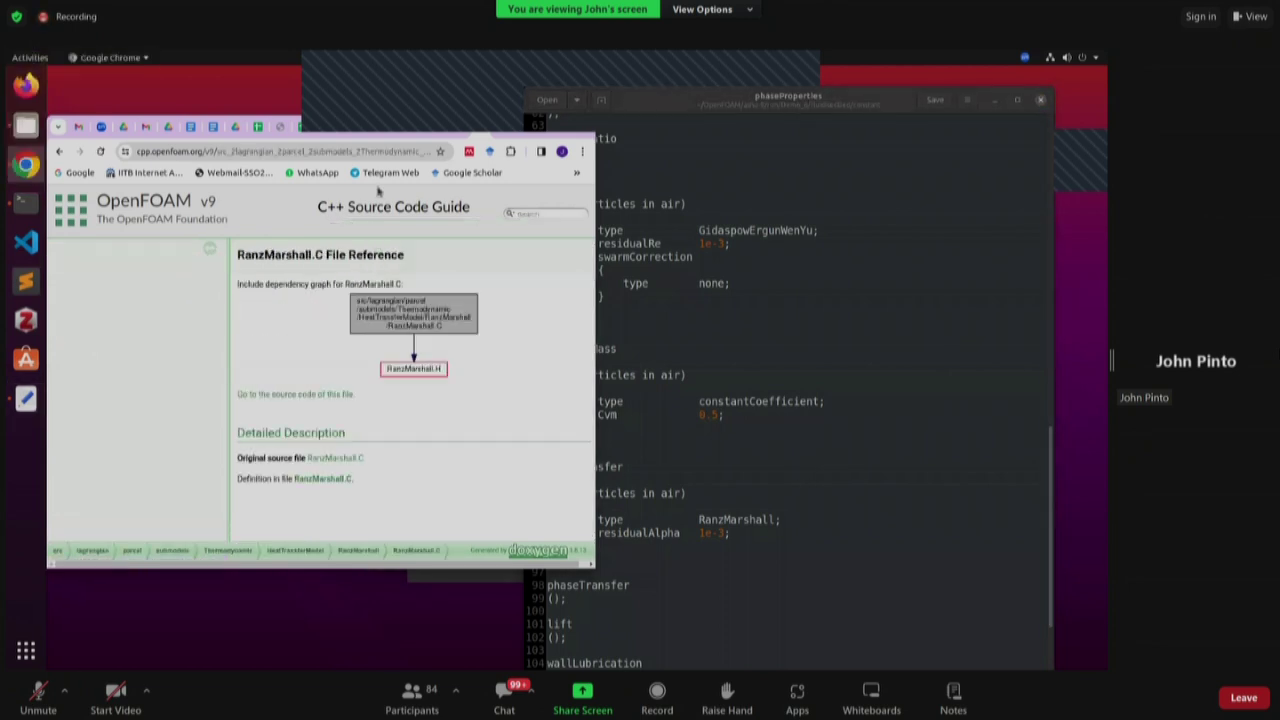
click(331, 461)
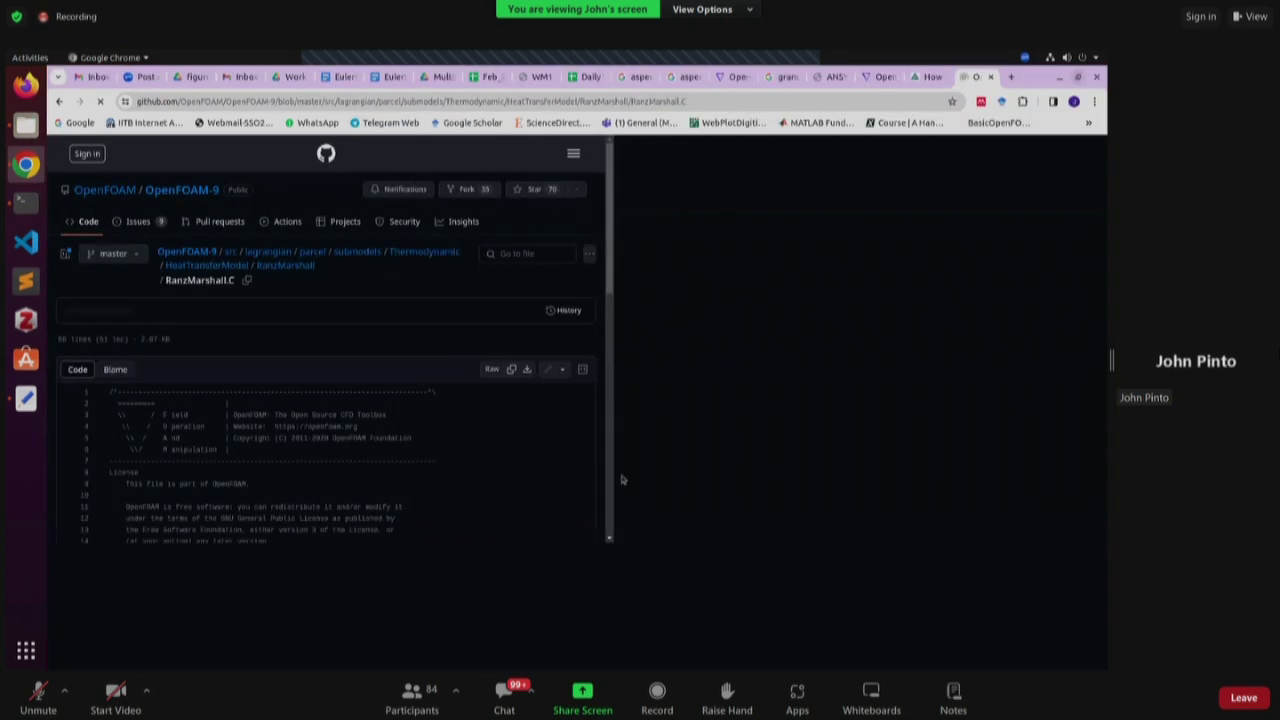
- Read through the RanzMarshall.C code, where Nu = 2.0 + 0.6*sqrt(Re)*cbrt(Pr)
scroll(634, 533, down, 3)
scroll(634, 533, down, 2)
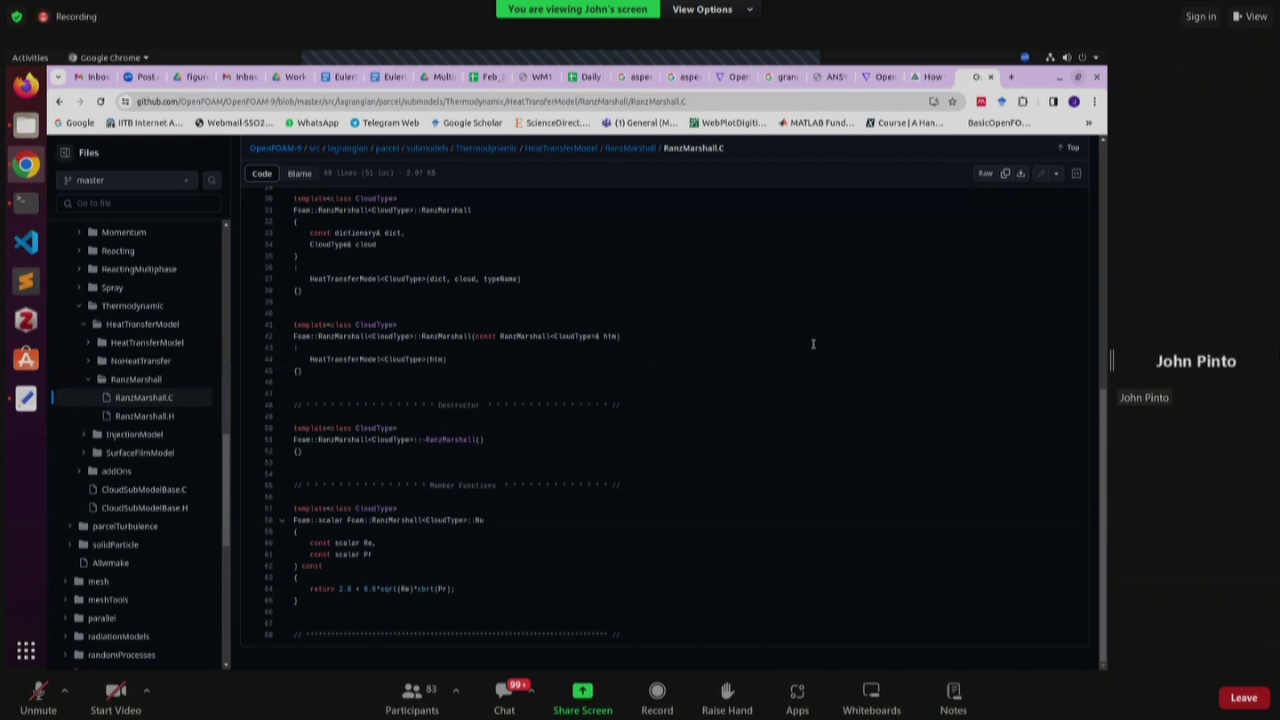
scroll(756, 372, up, 6)
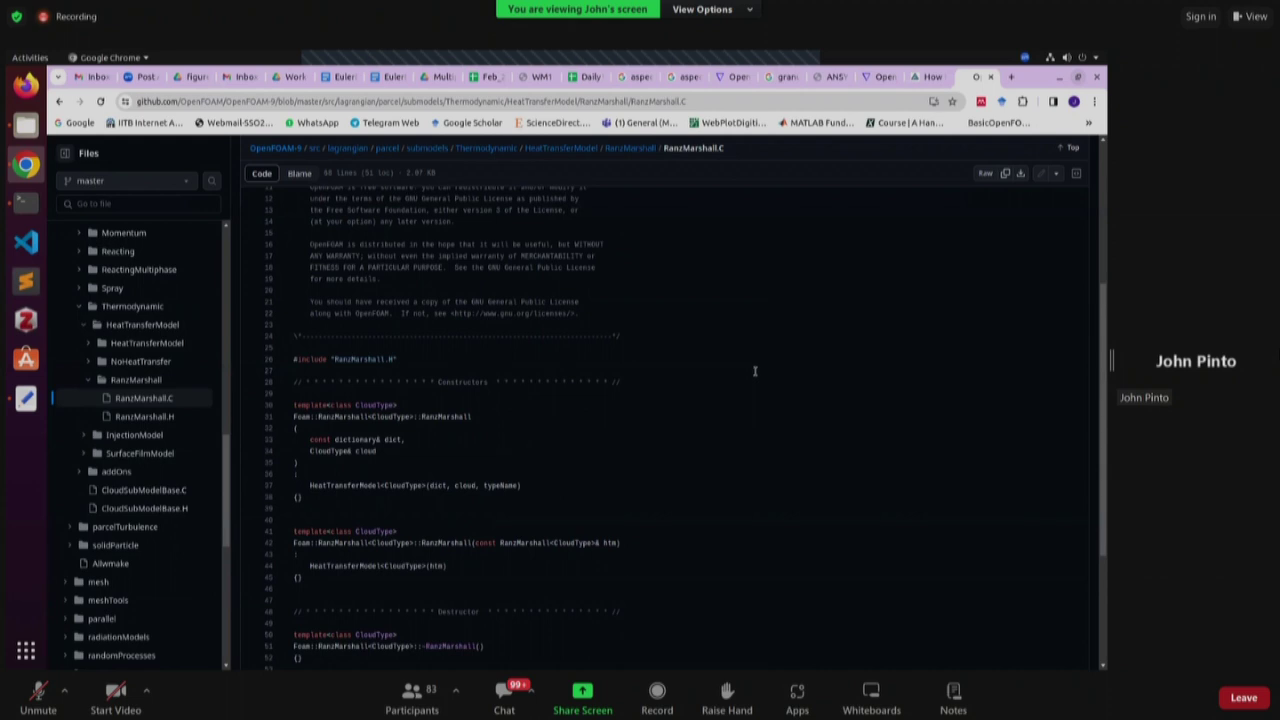
scroll(755, 371, up, 3)
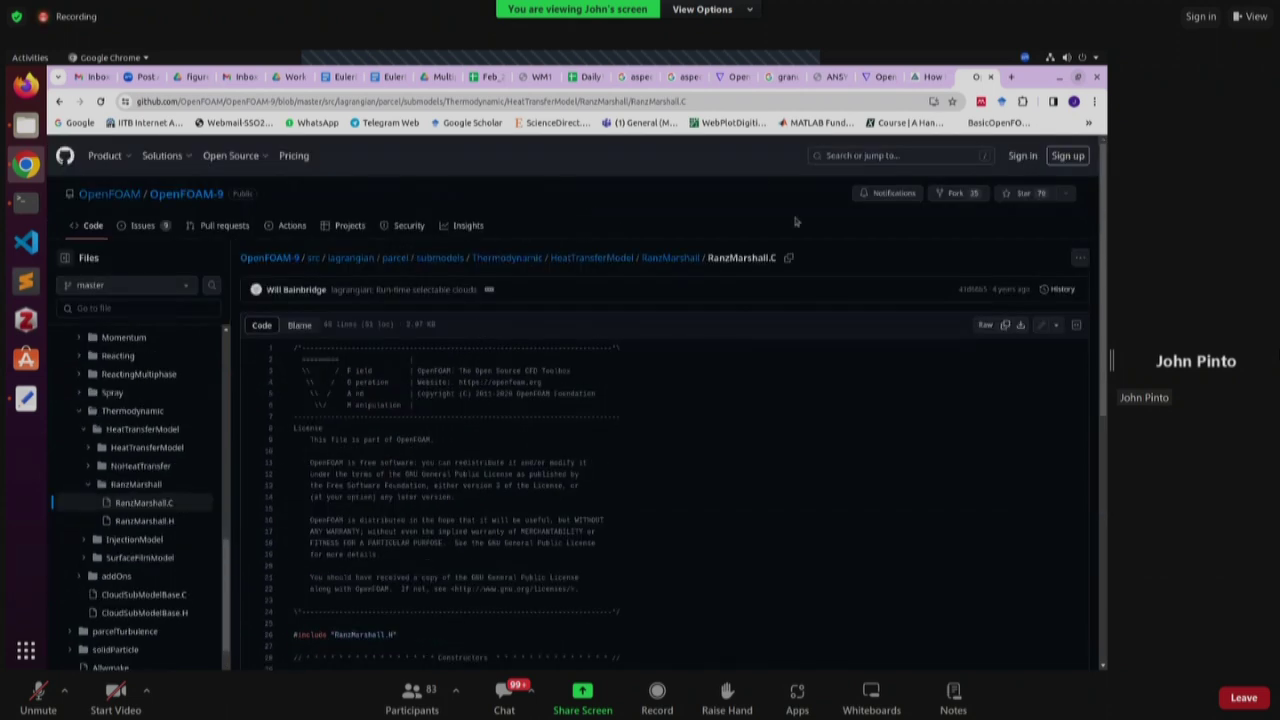
- Close the GitHub tab, finish reviewing phaseProperties through interfaceCompression, and close the file
click(991, 78)
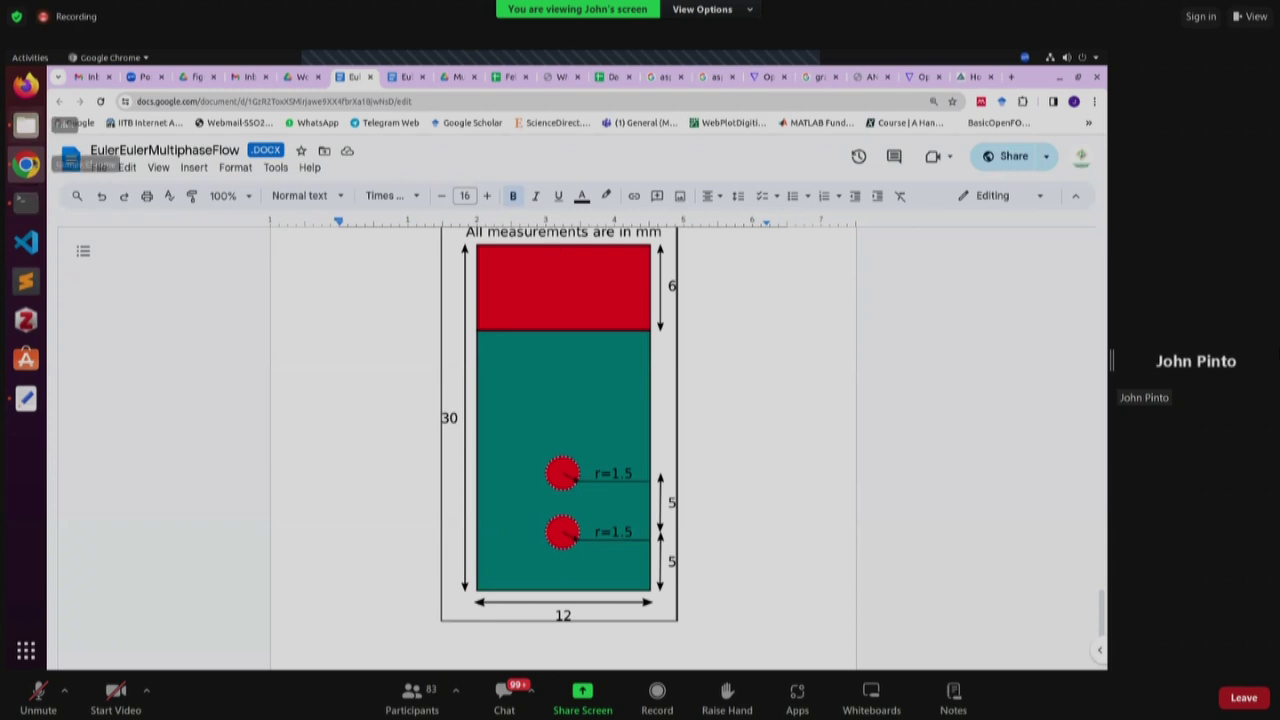
click(26, 398)
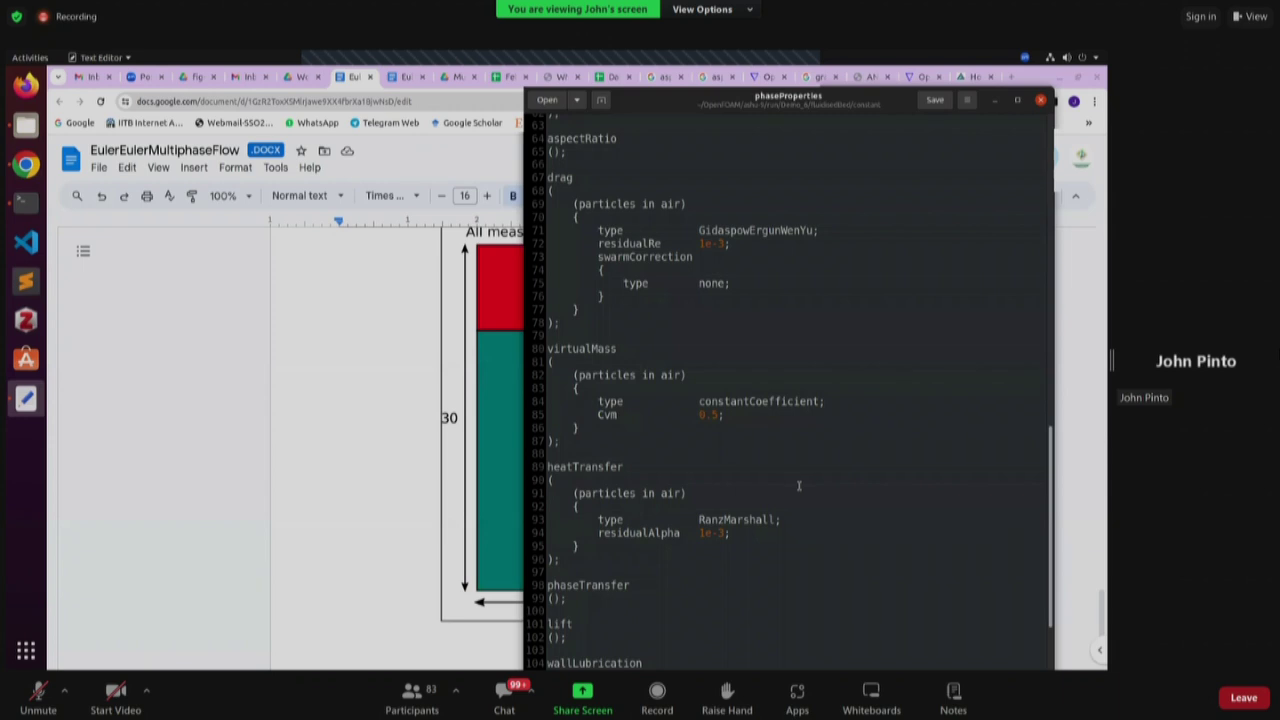
scroll(798, 486, down, 3)
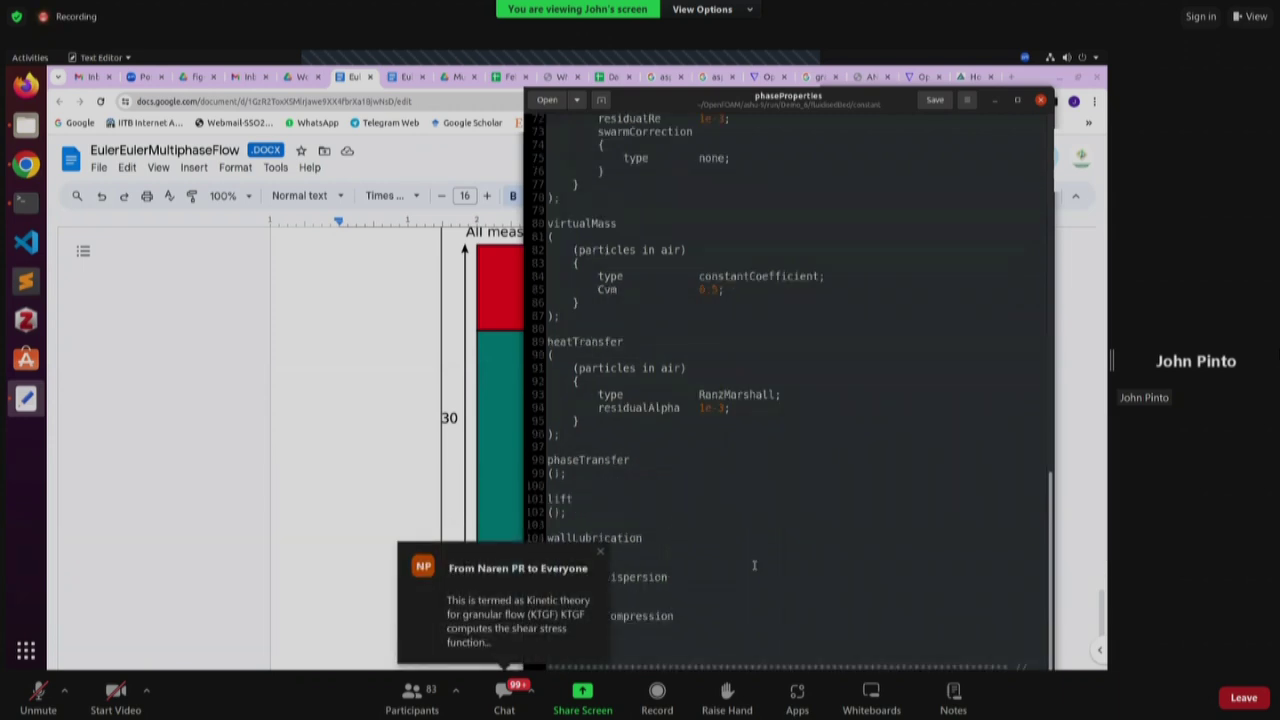
scroll(778, 540, up, 20)
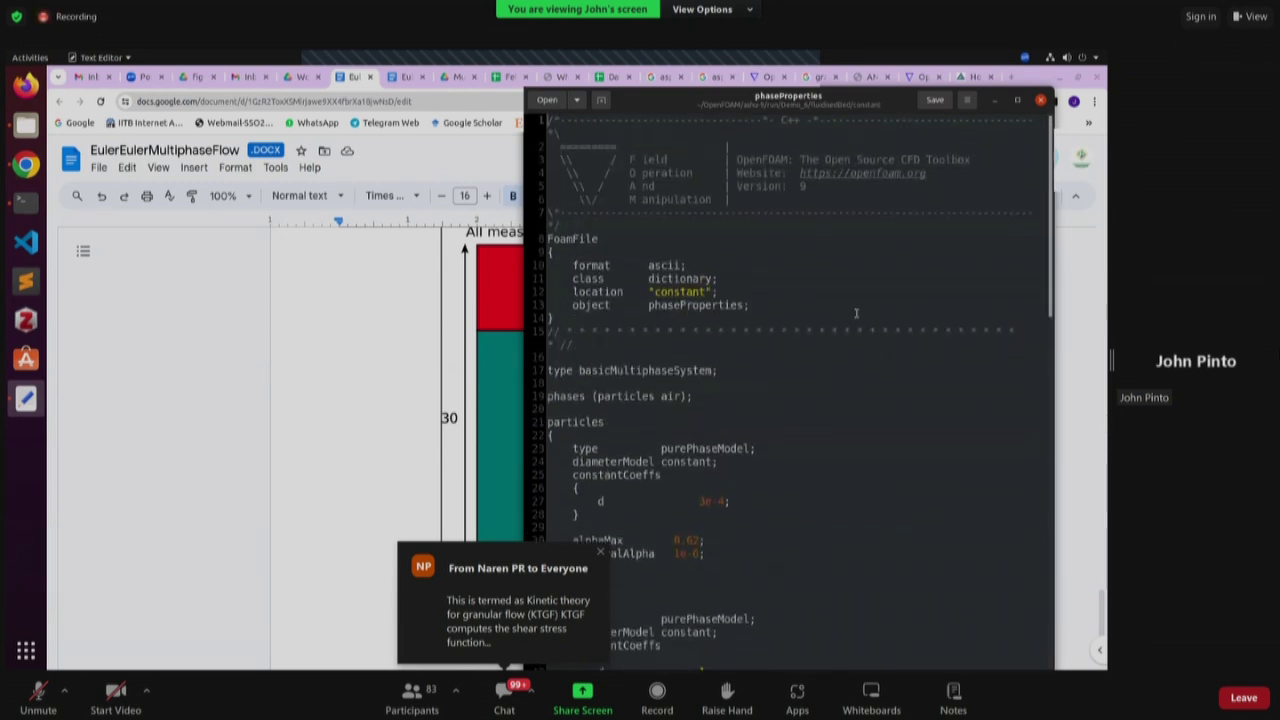
click(1041, 100)
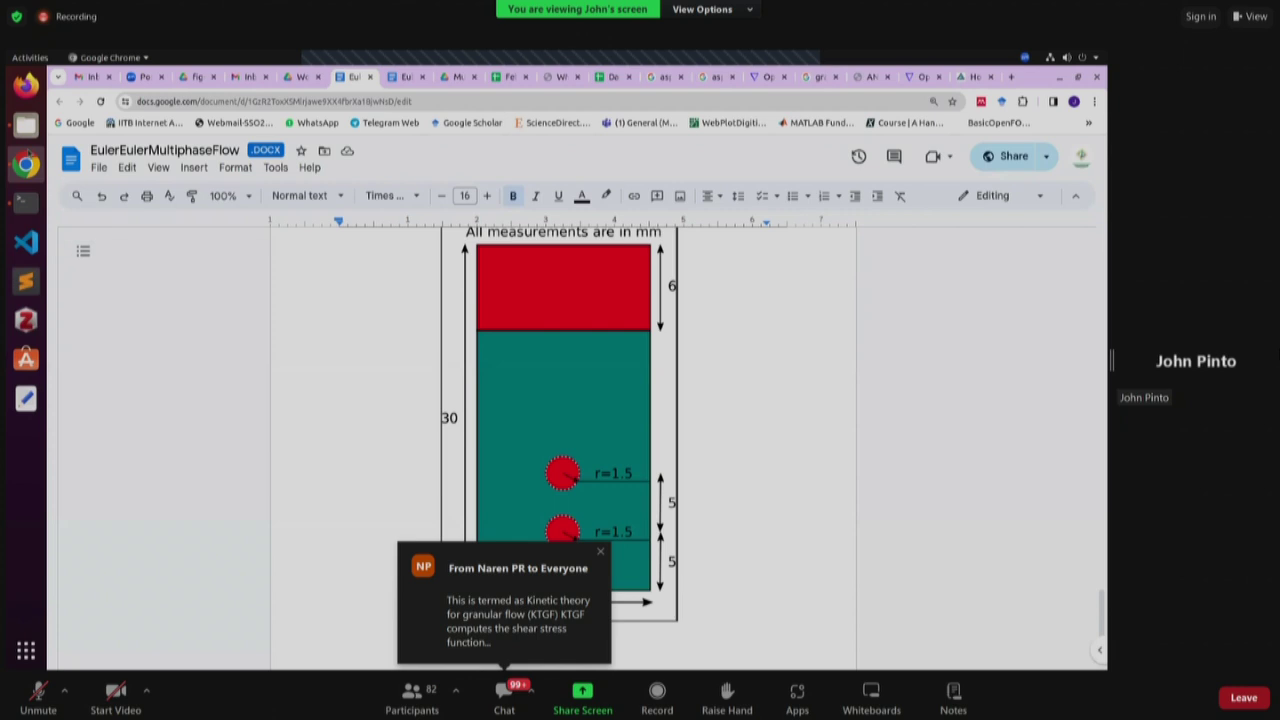
click(26, 124)
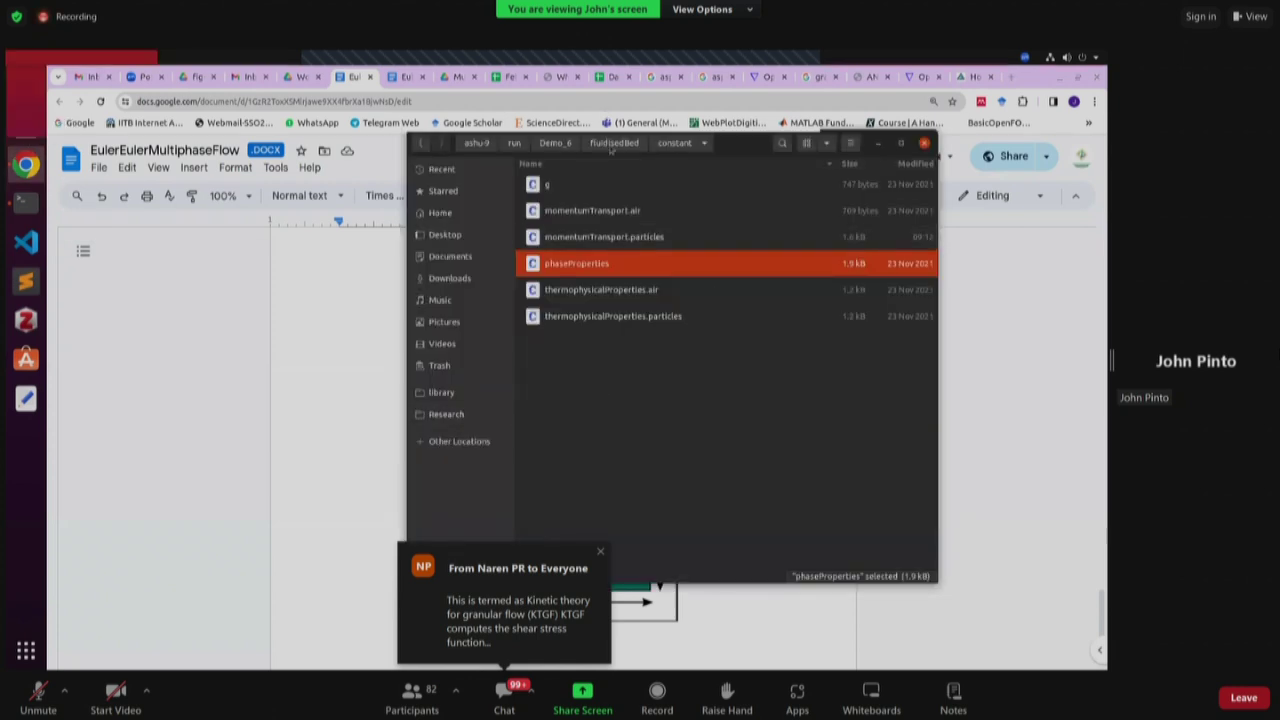
- Run blockMesh in the fluidisedBed case to build the 6000-cell, 12462-point mesh
key(BackSpace)
click(615, 455)
click(26, 200)
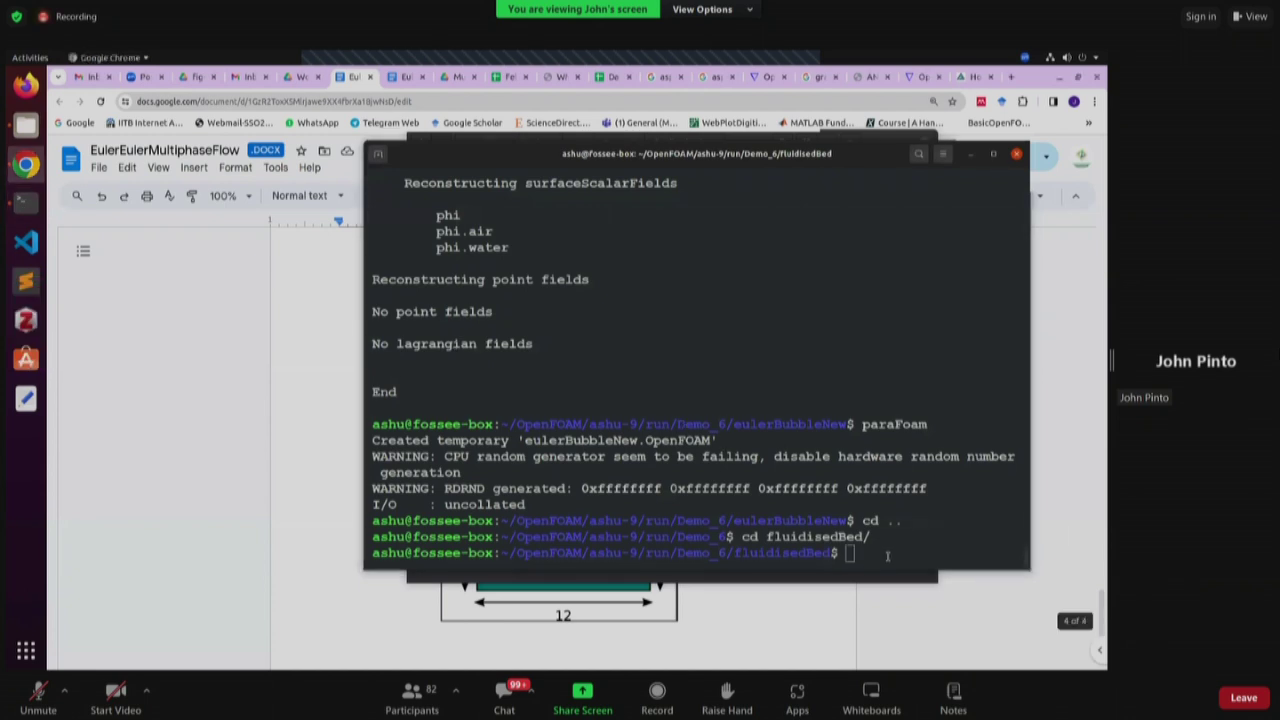
text(blockMesh)
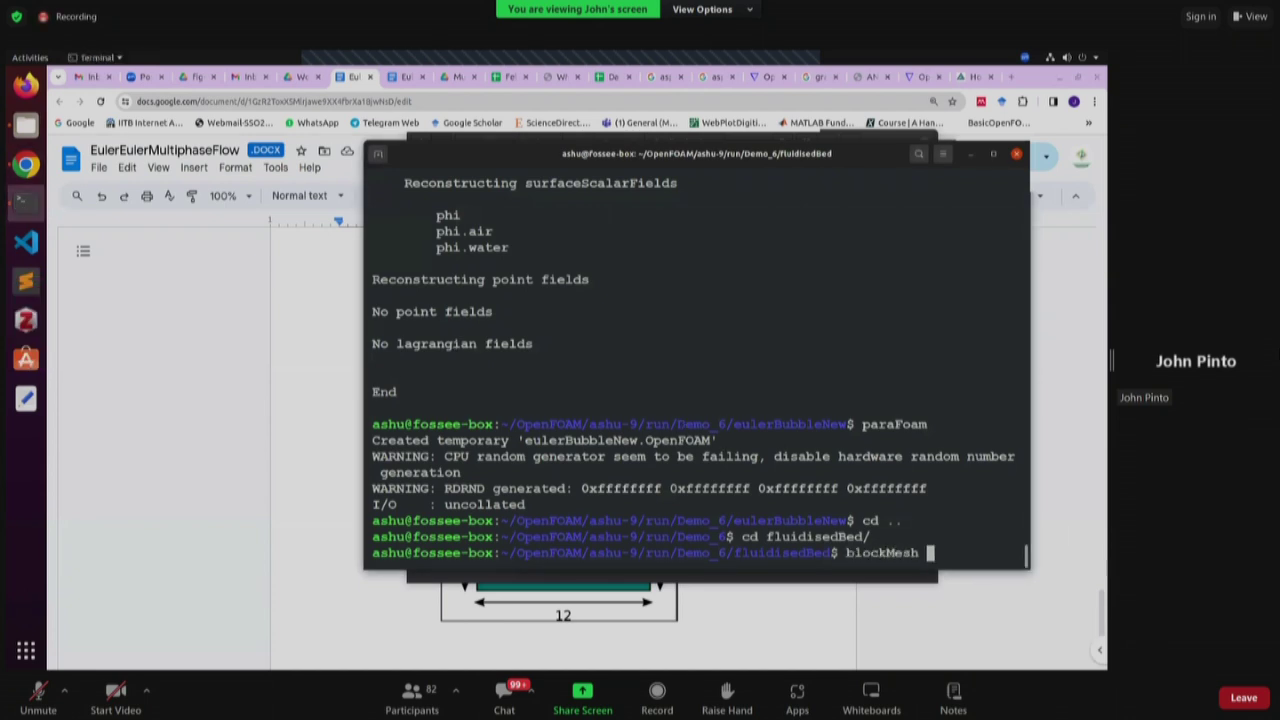
key(Return)
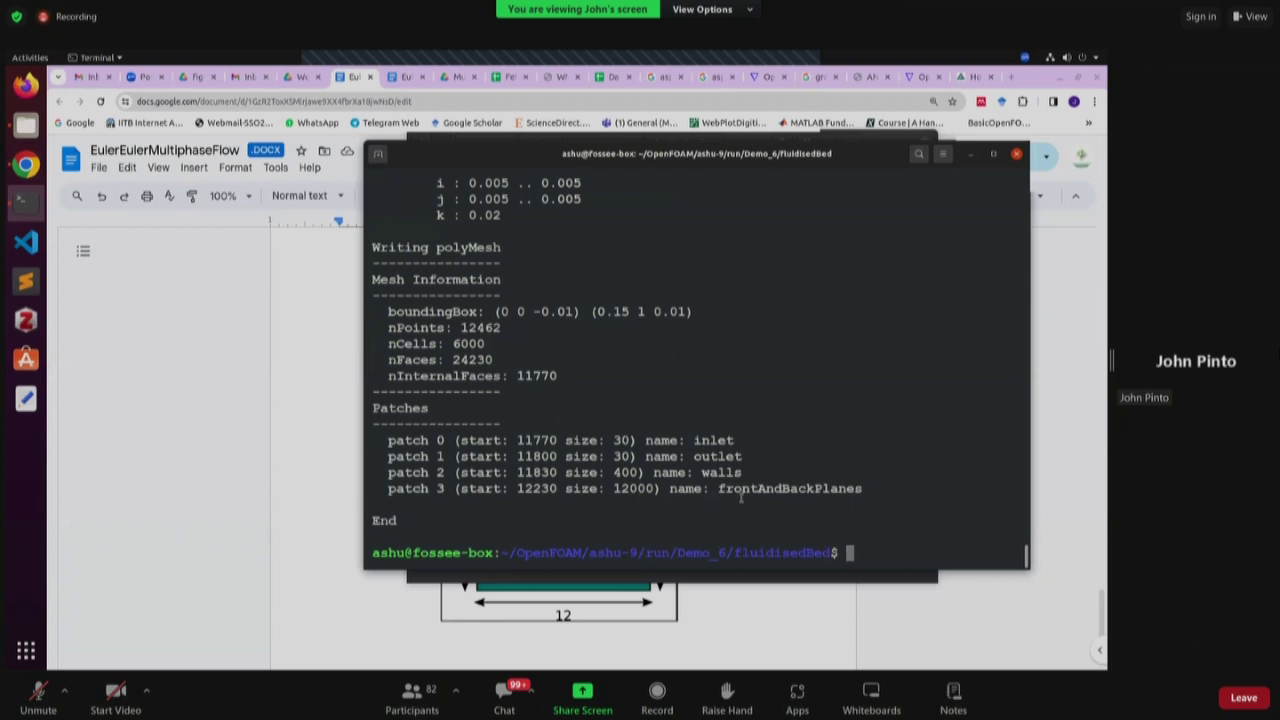
click(26, 164)
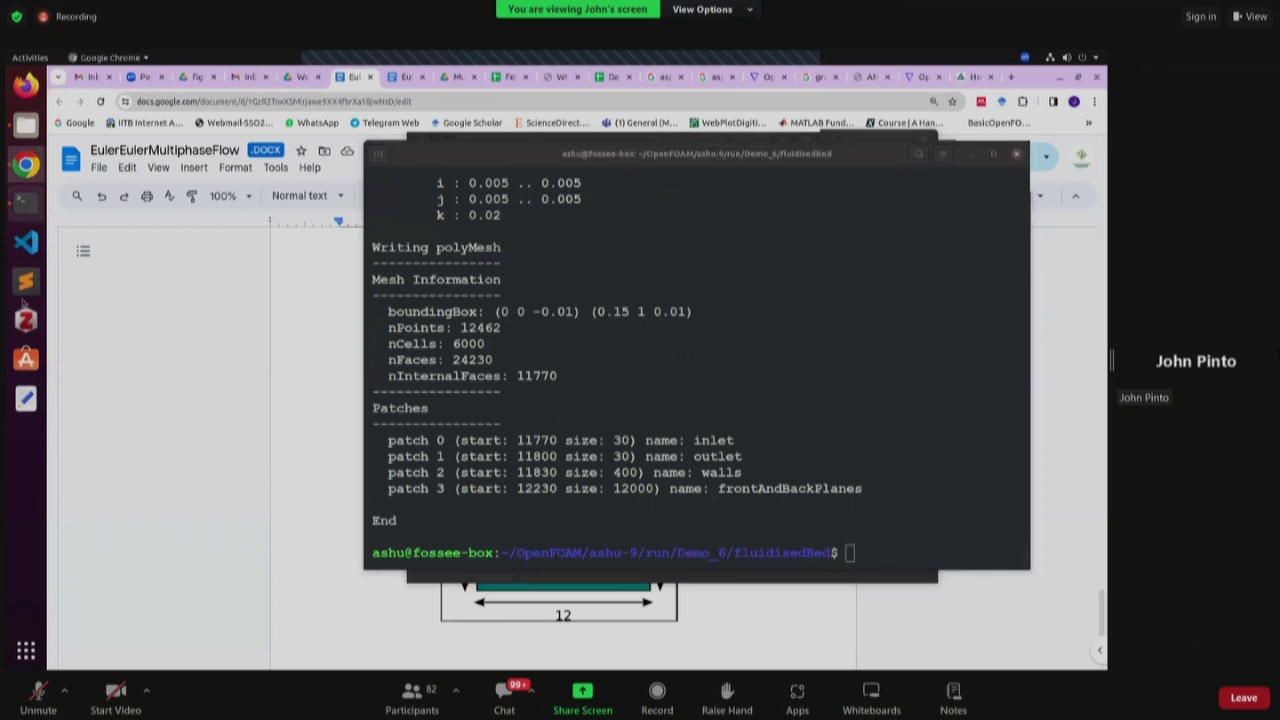
click(27, 125)
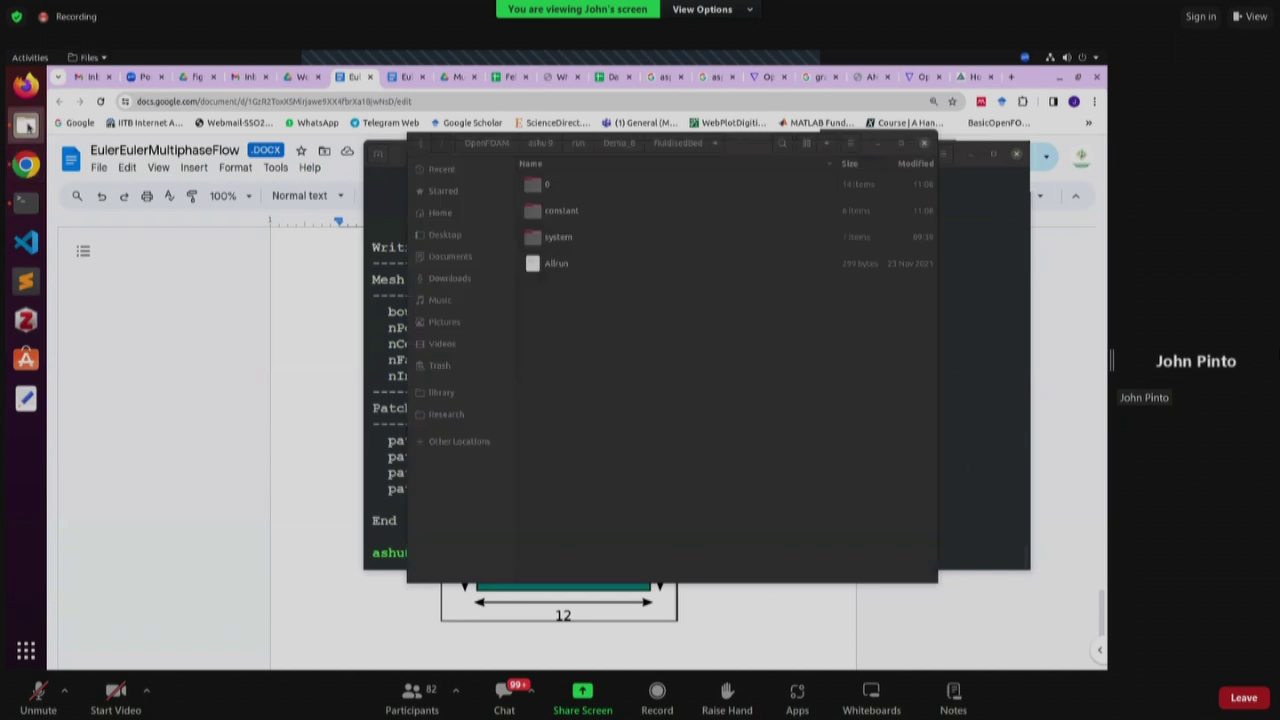
- Open fluidisedBed's system/setFieldsDict in gedit, positioned on the right side of the screen
click(594, 216)
double_click(587, 238)
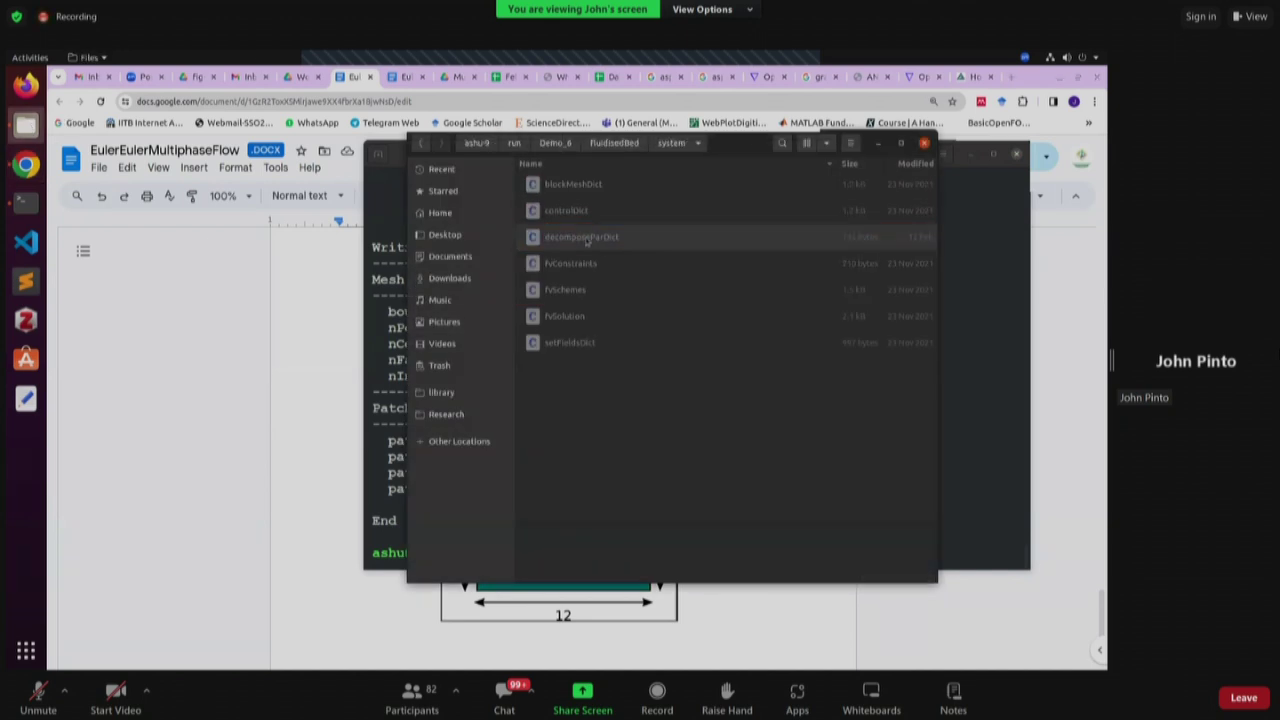
double_click(565, 342)
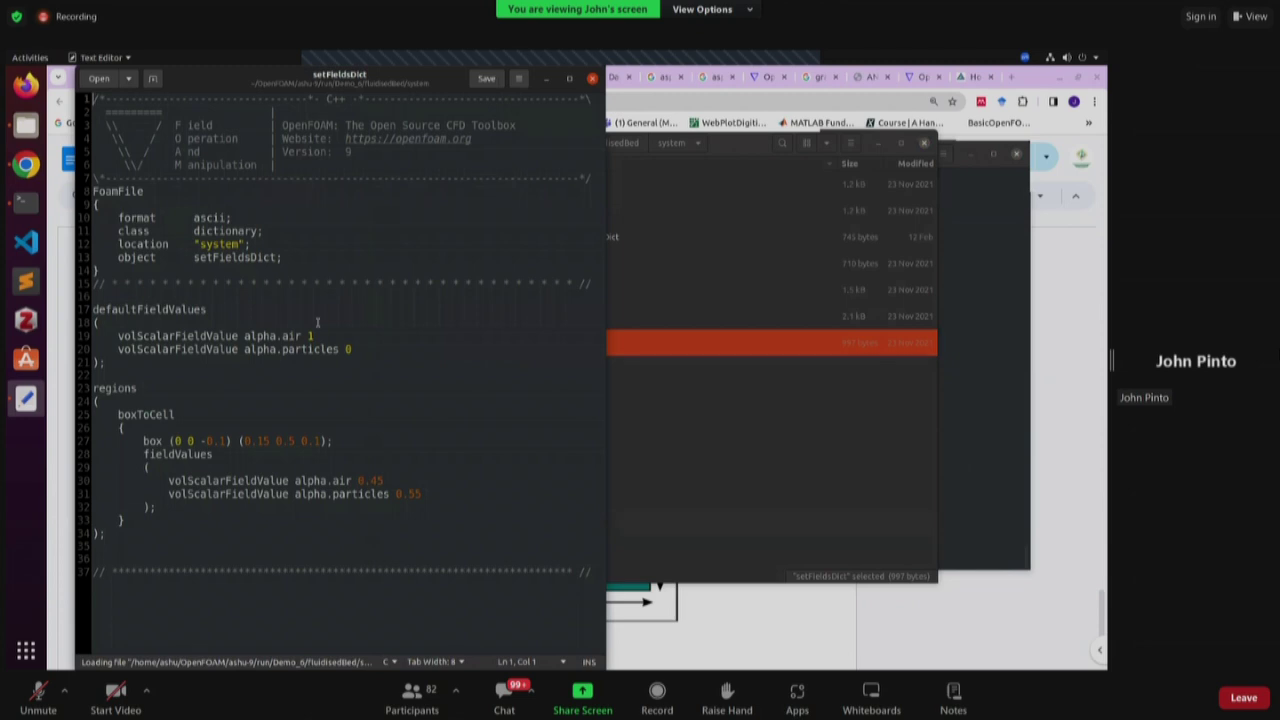
drag(208, 88, 623, 92)
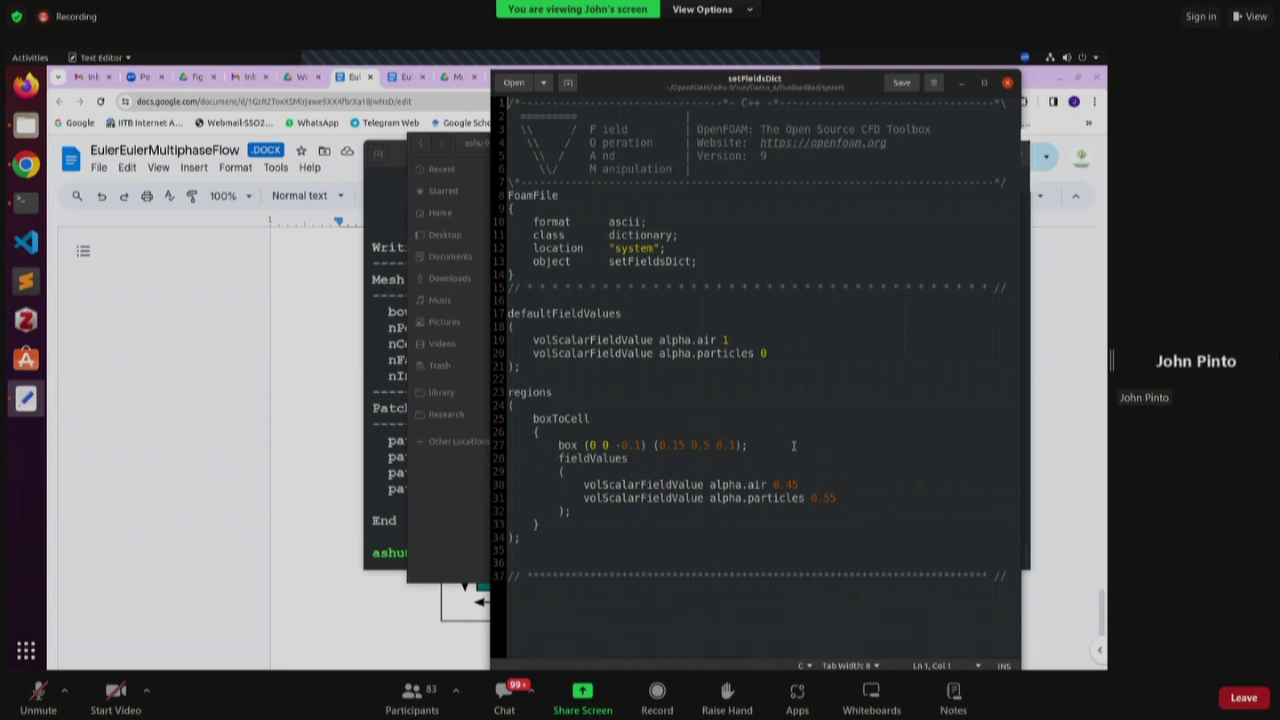
- Check the default alpha.particles 0 and box values (air 0.45, particles 0.55), then close setFieldsDict
click(737, 348)
click(770, 354)
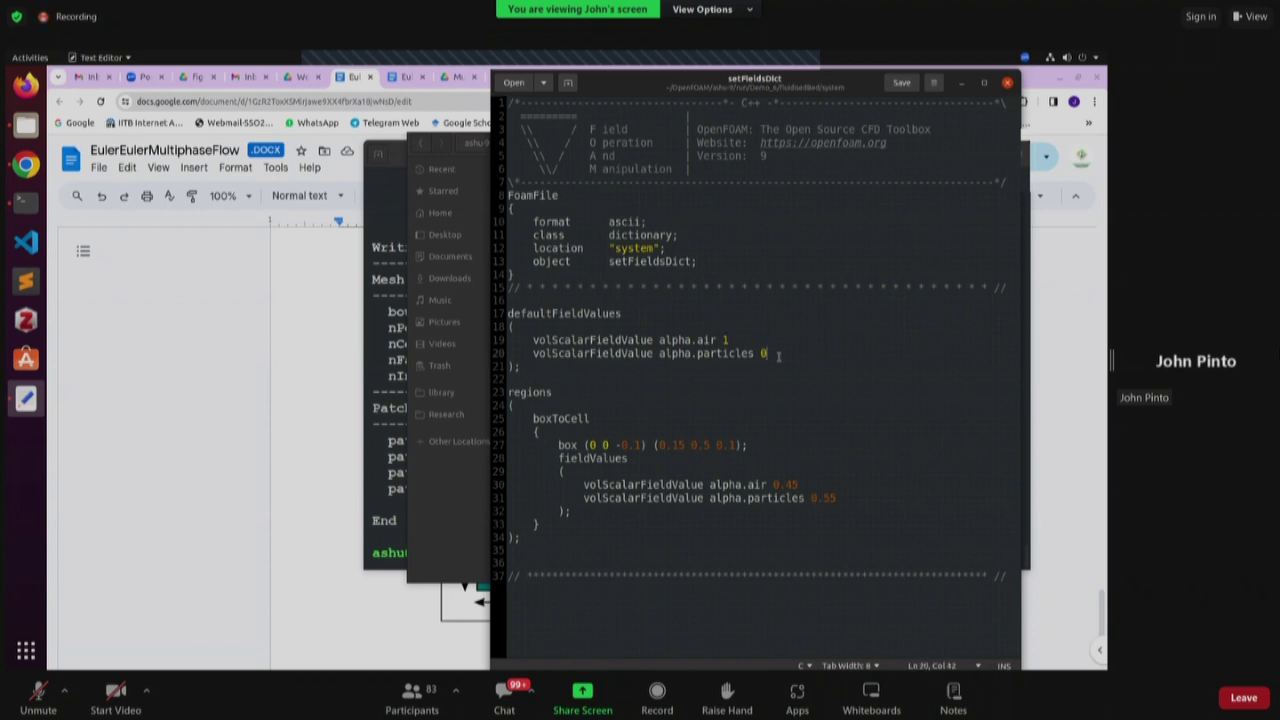
click(1007, 83)
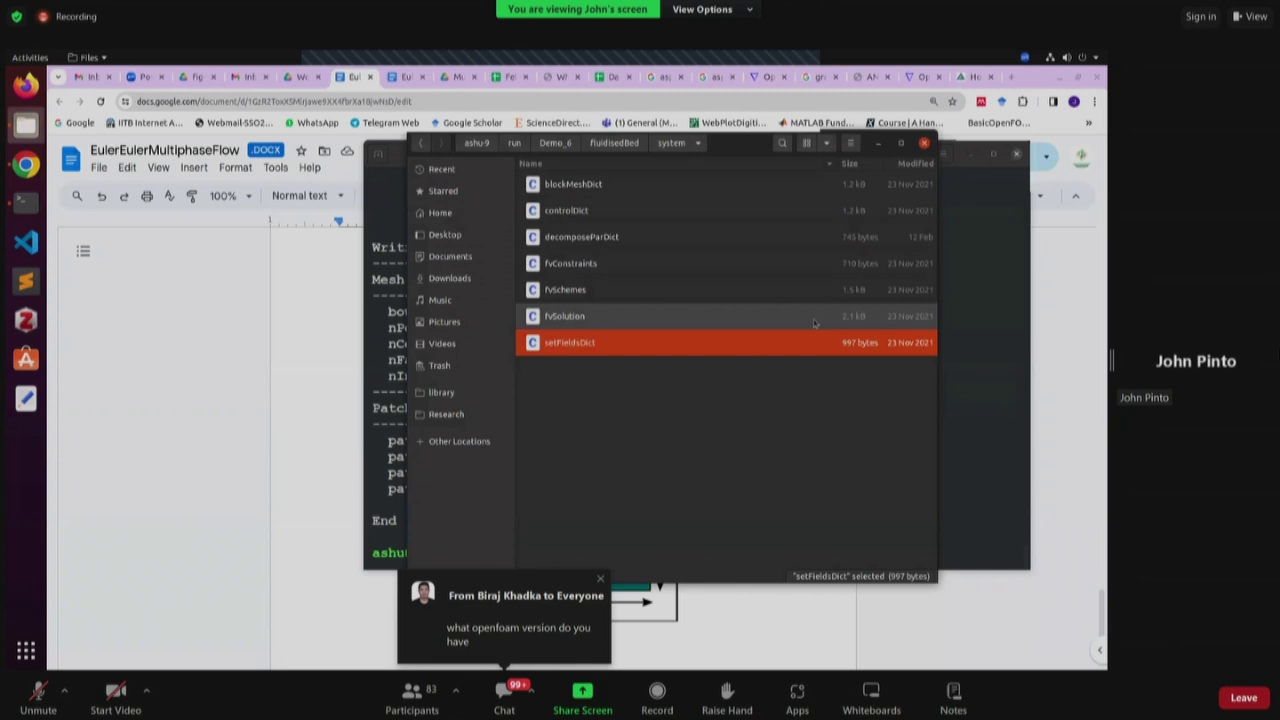
click(965, 480)
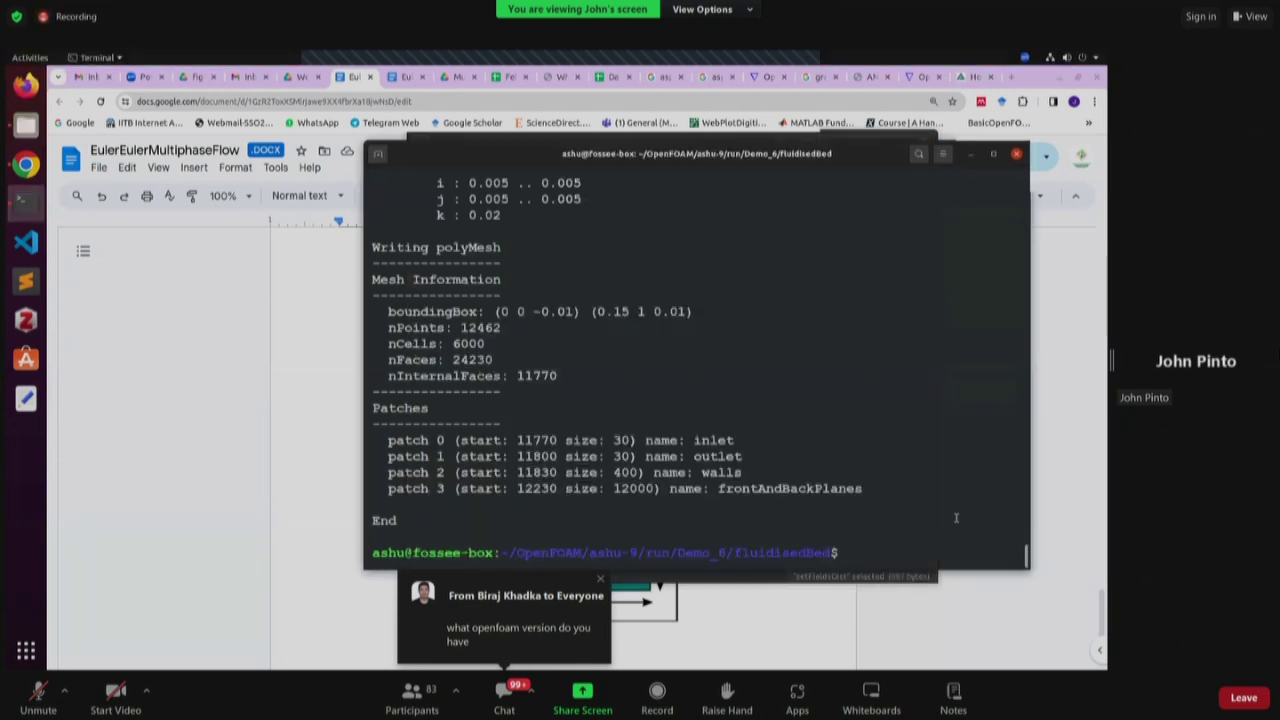
- Run setFields, then decomposePar to split the case into four 1500-cell processors
text(setFields)
key(Return)
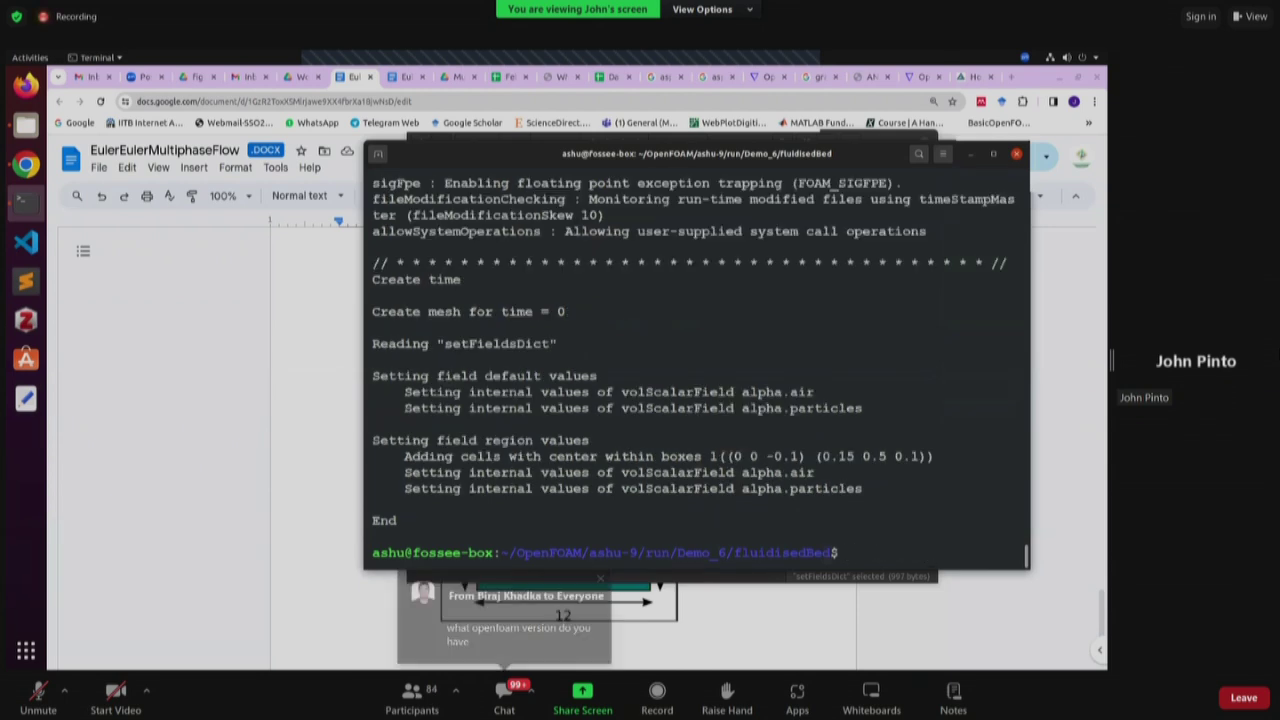
text(decomposePar)
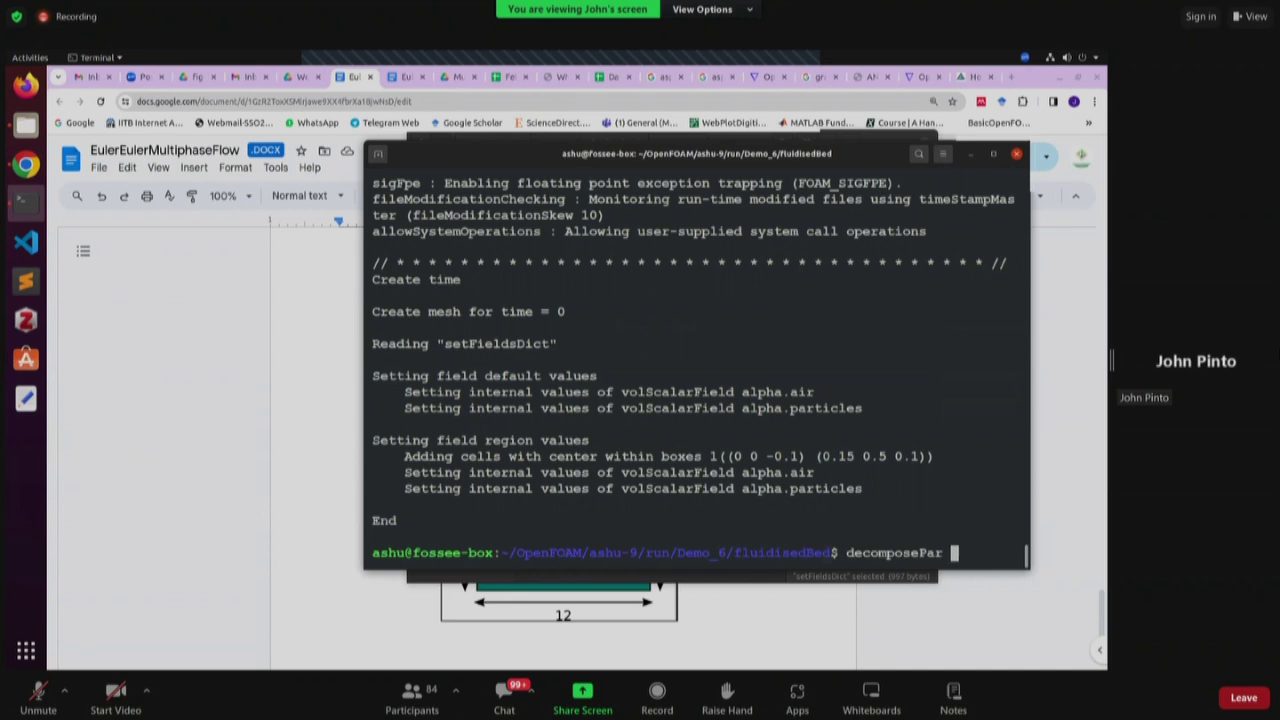
key(Return)
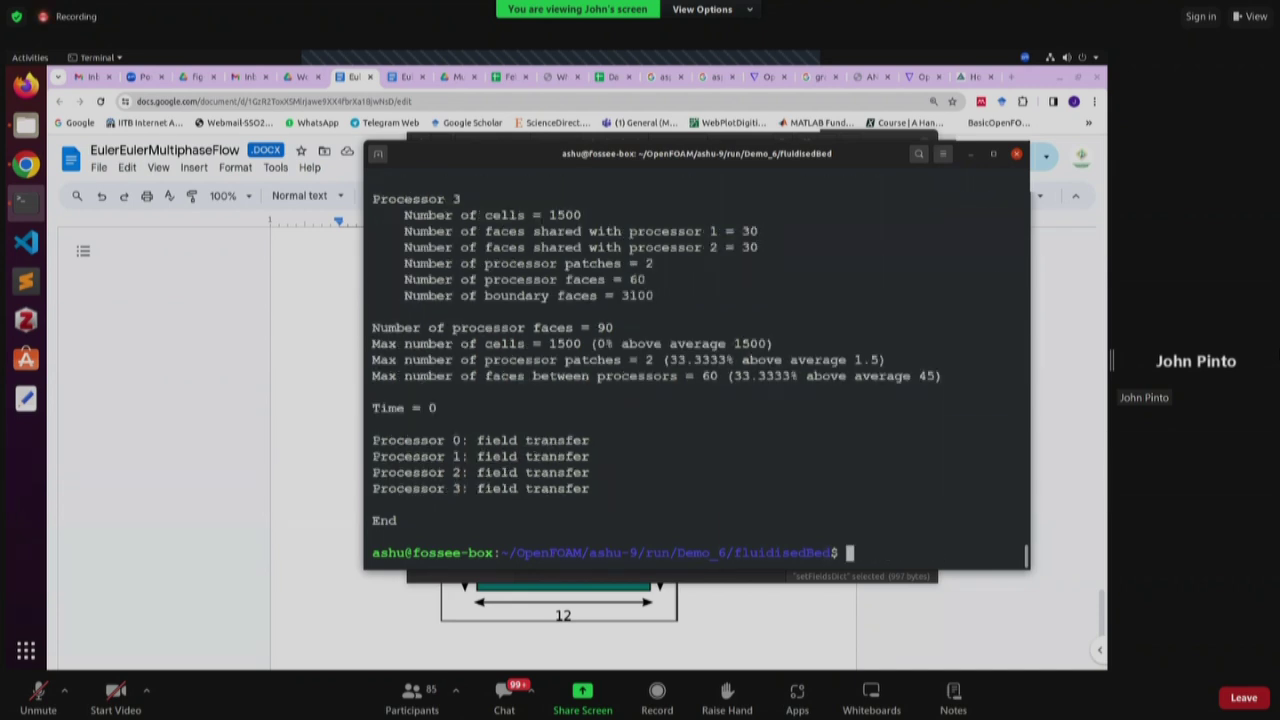
- Launch mpirun -np 4 multiphaseEulerFoam -parallel and hide the terminal and file browser
key(Up)
key(Up)
key(Up)
key(Up)
key(Up)
key(Up)
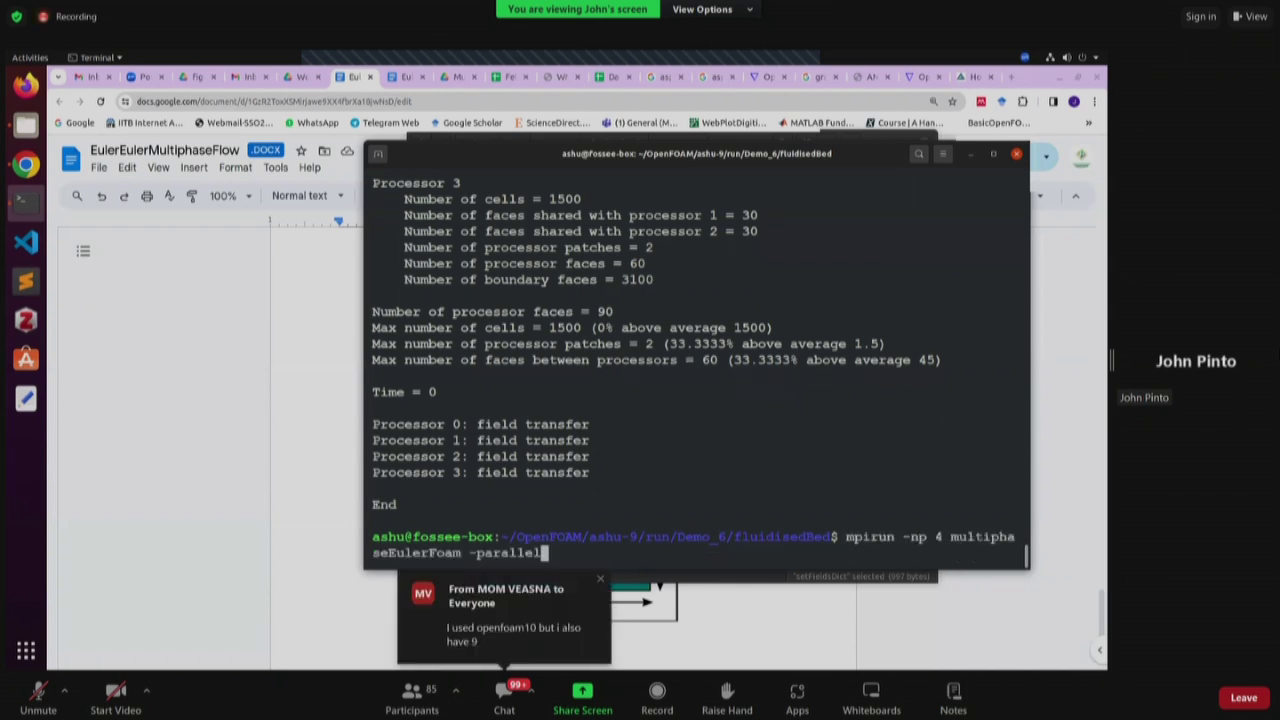
key(Return)
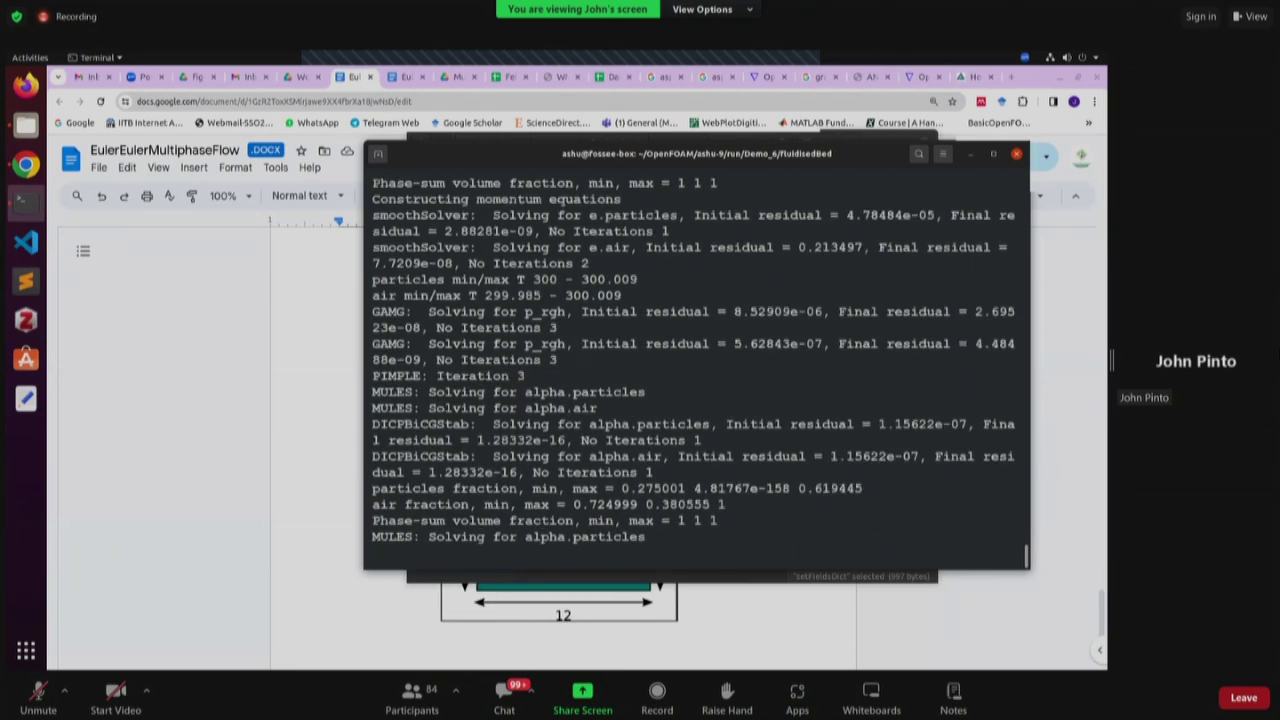
click(969, 153)
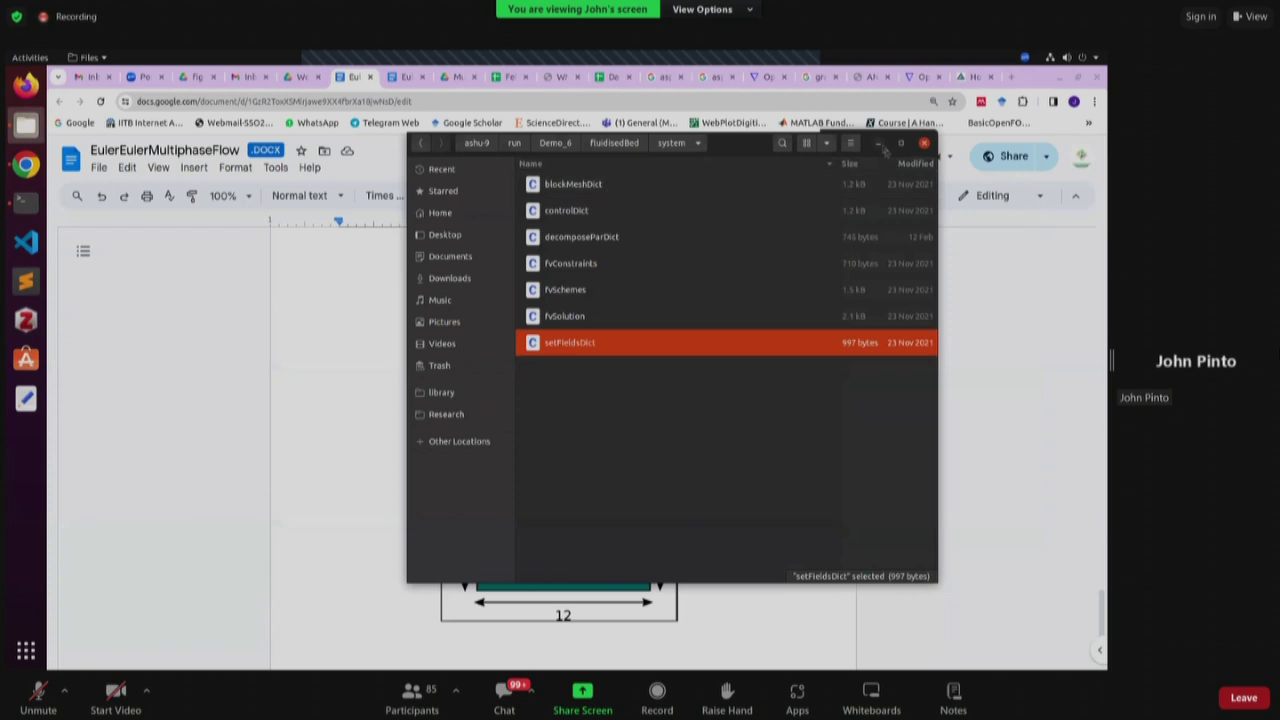
click(880, 145)
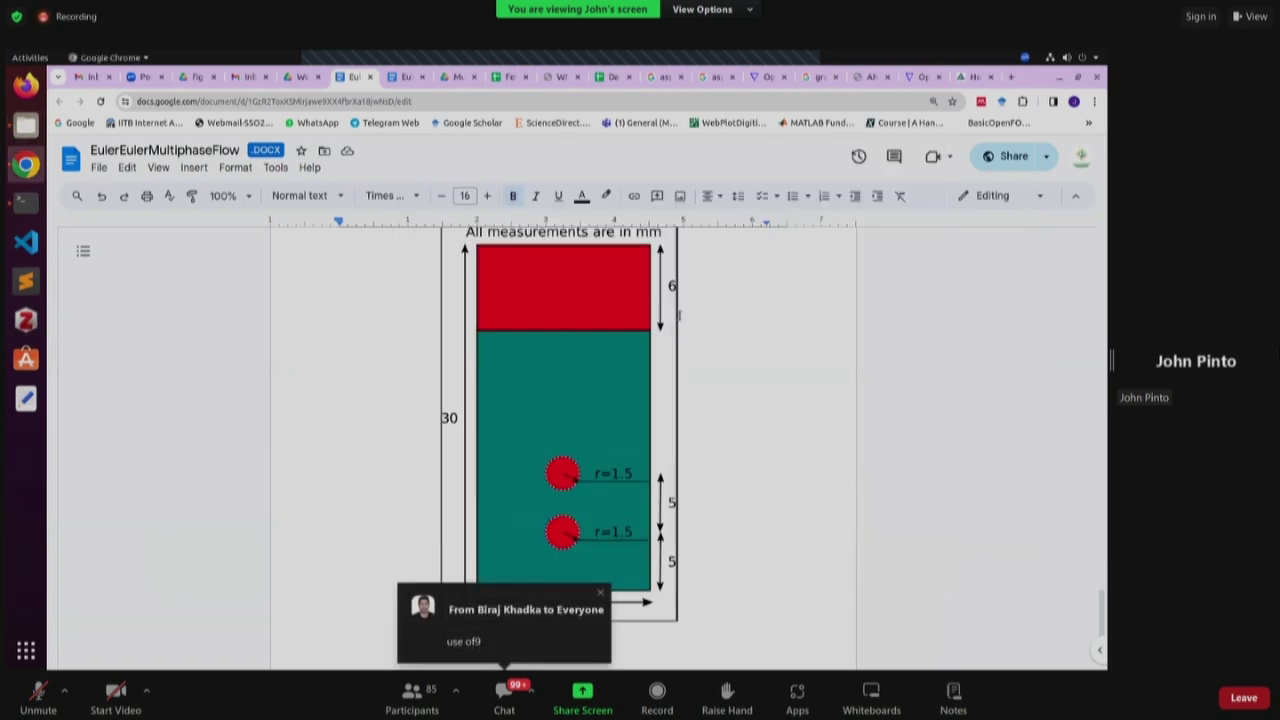